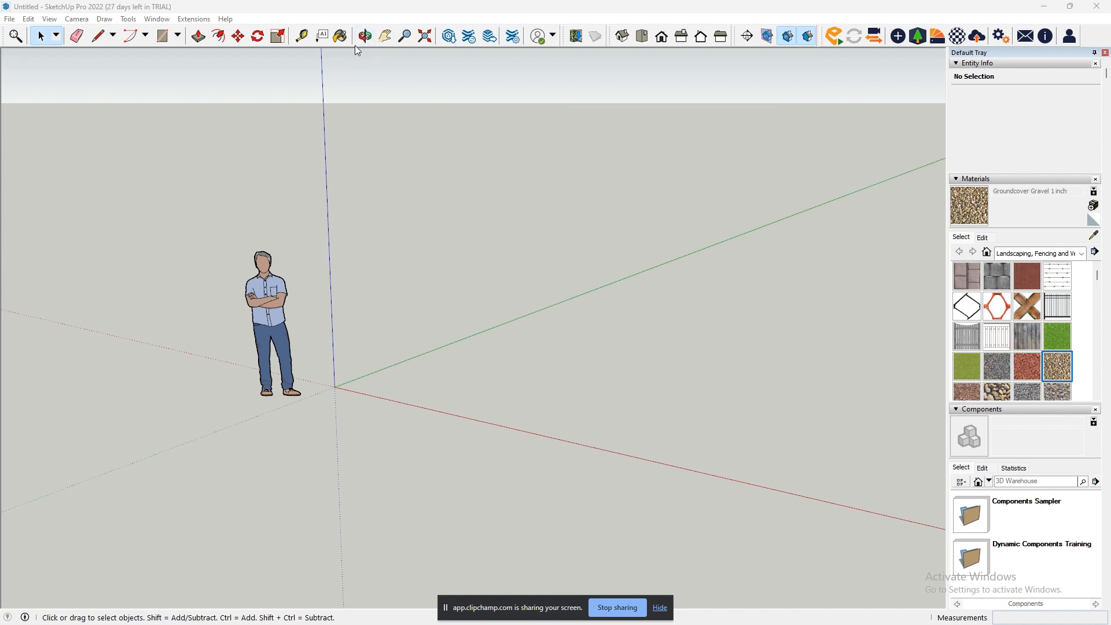
- Pan the camera in several directions around the standing figure and the model origin
right_click(389, 39)
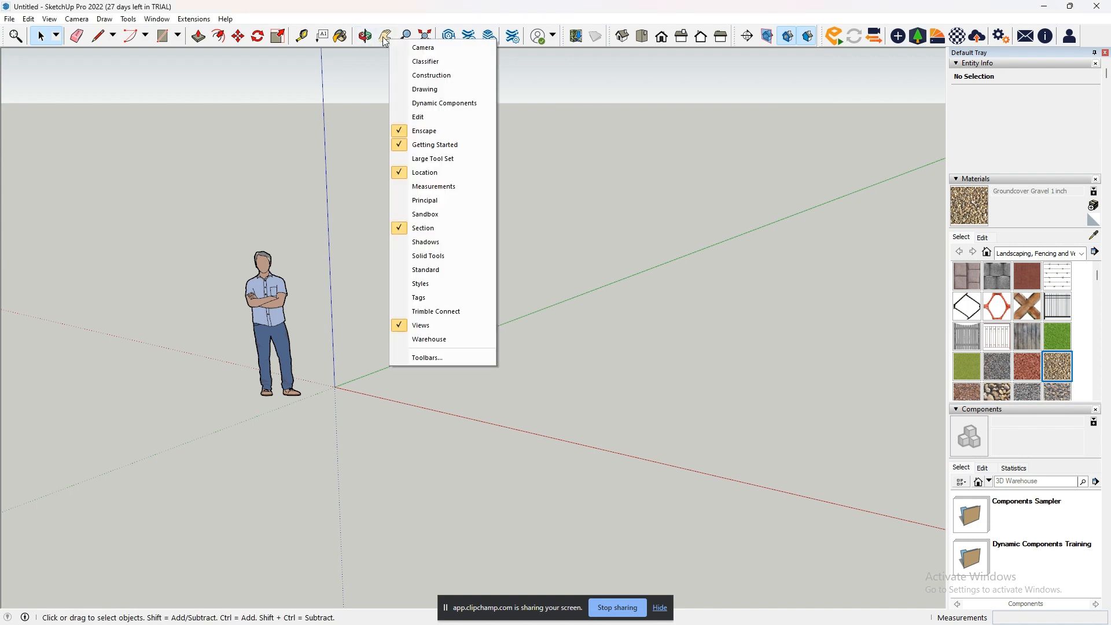
click(384, 39)
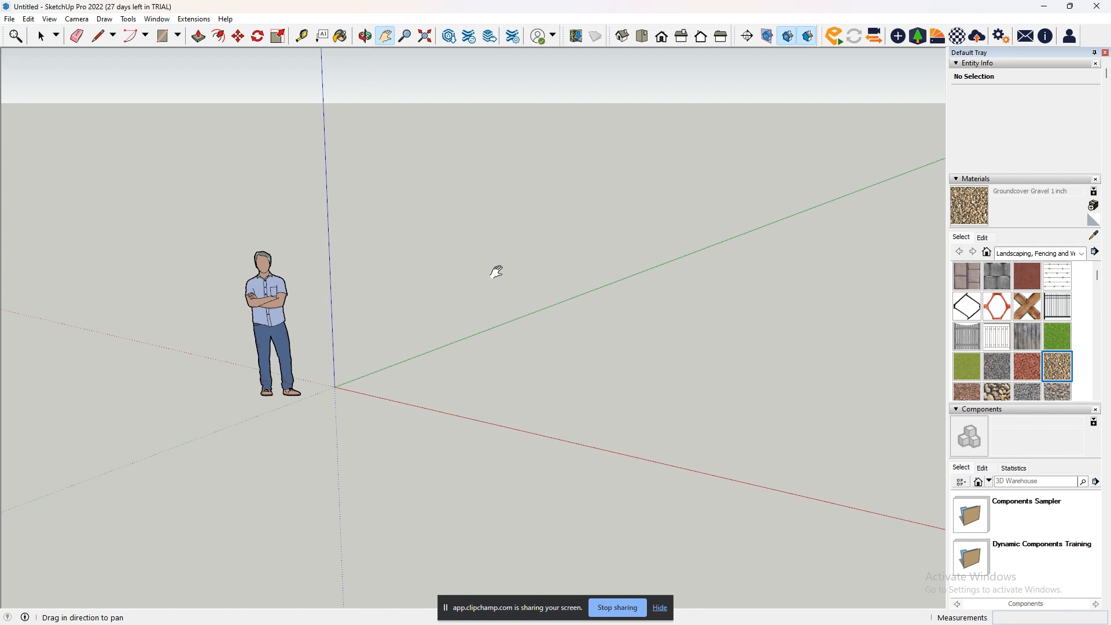
drag(476, 245, 635, 336)
drag(719, 238, 464, 178)
drag(295, 449, 638, 432)
drag(642, 280, 656, 436)
drag(712, 473, 435, 413)
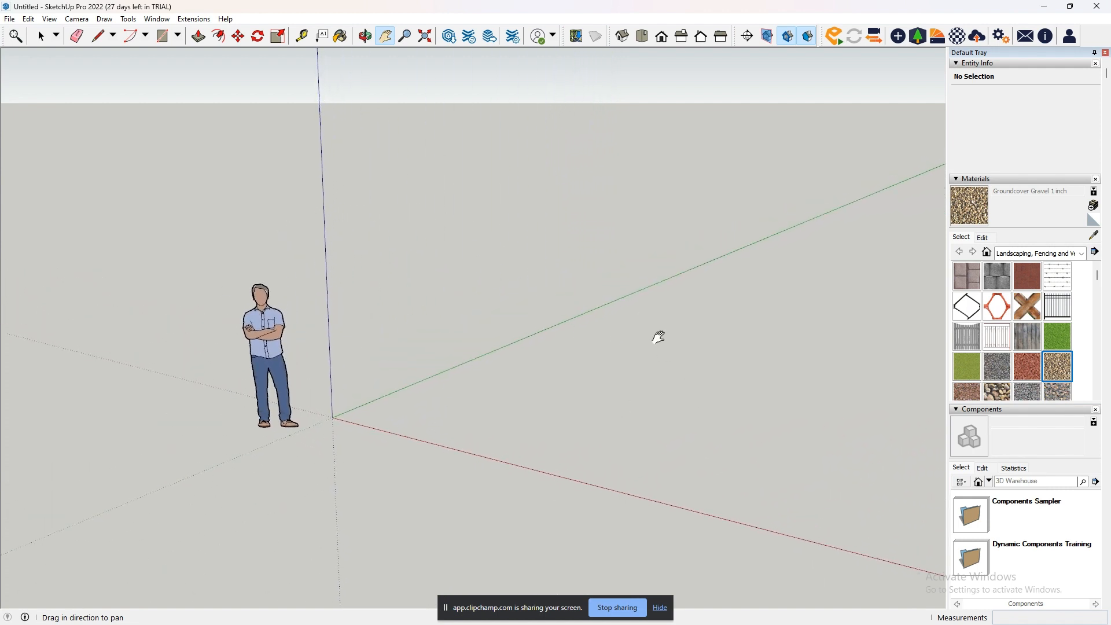
- Orbit the camera around the standing figure to view it and the axes from different sides
click(370, 40)
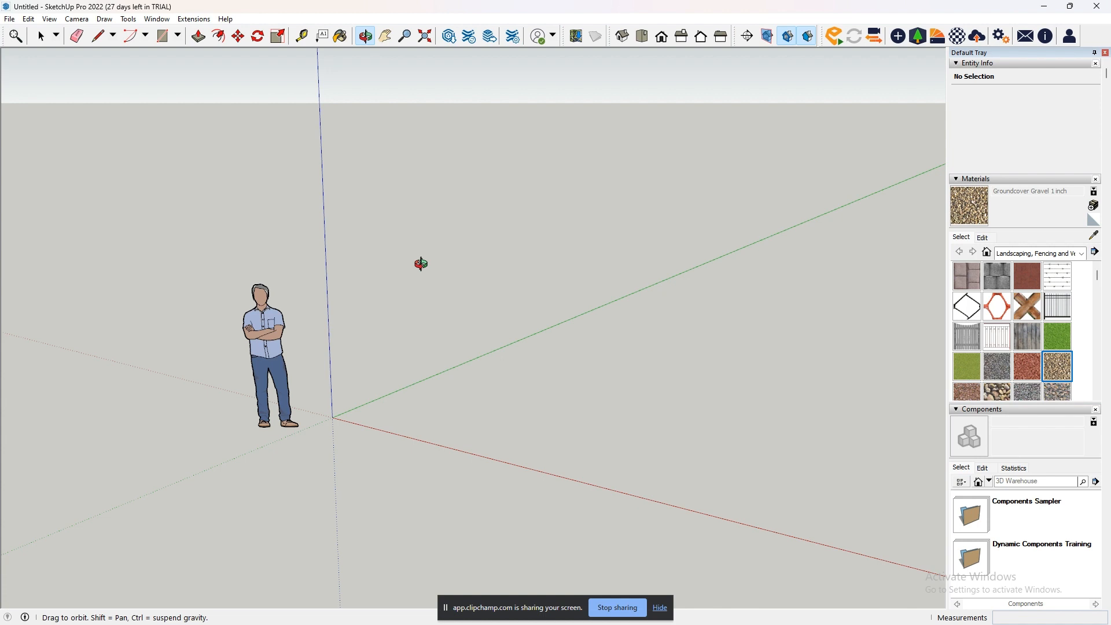
drag(420, 263, 897, 243)
drag(776, 225, 10, 251)
drag(669, 303, 18, 248)
drag(99, 293, 878, 328)
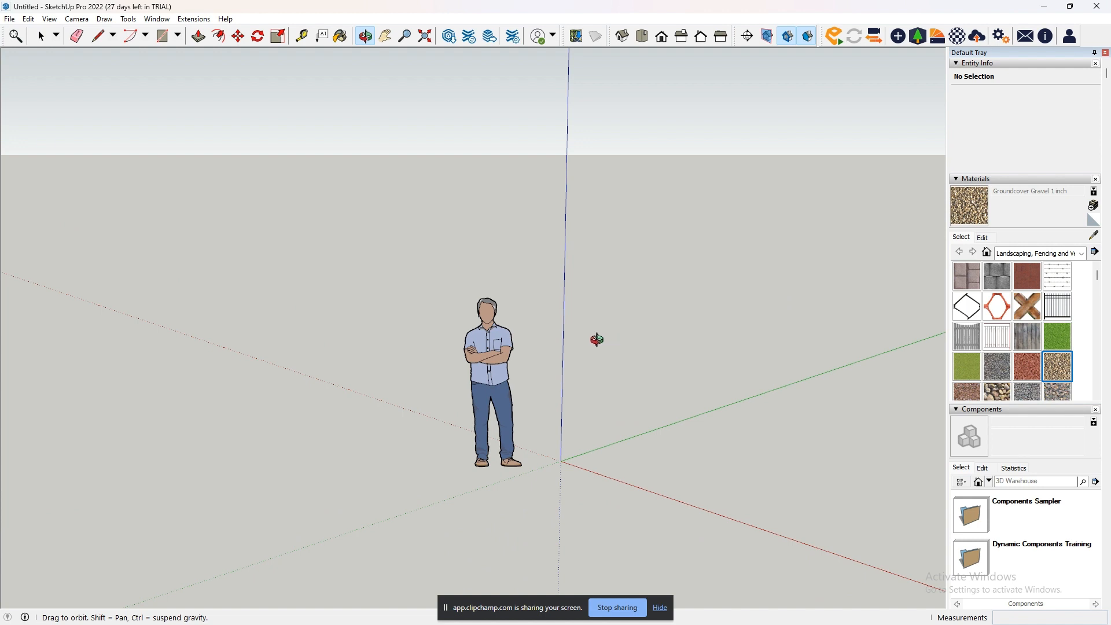
drag(581, 339, 960, 333)
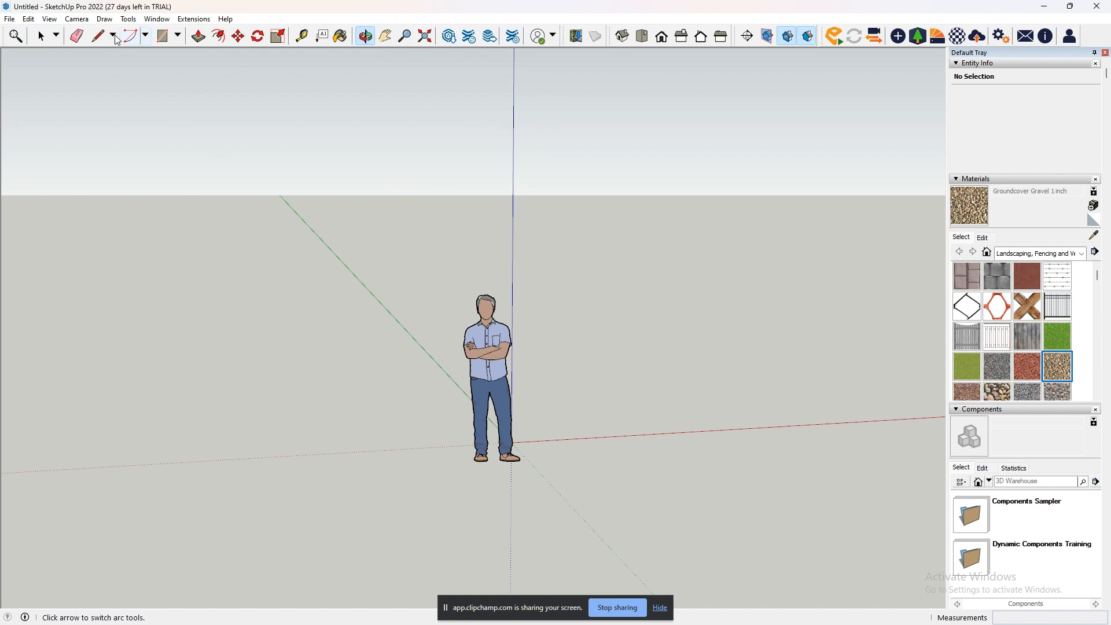
- Delete the standing figure component and undo the deletion
click(37, 41)
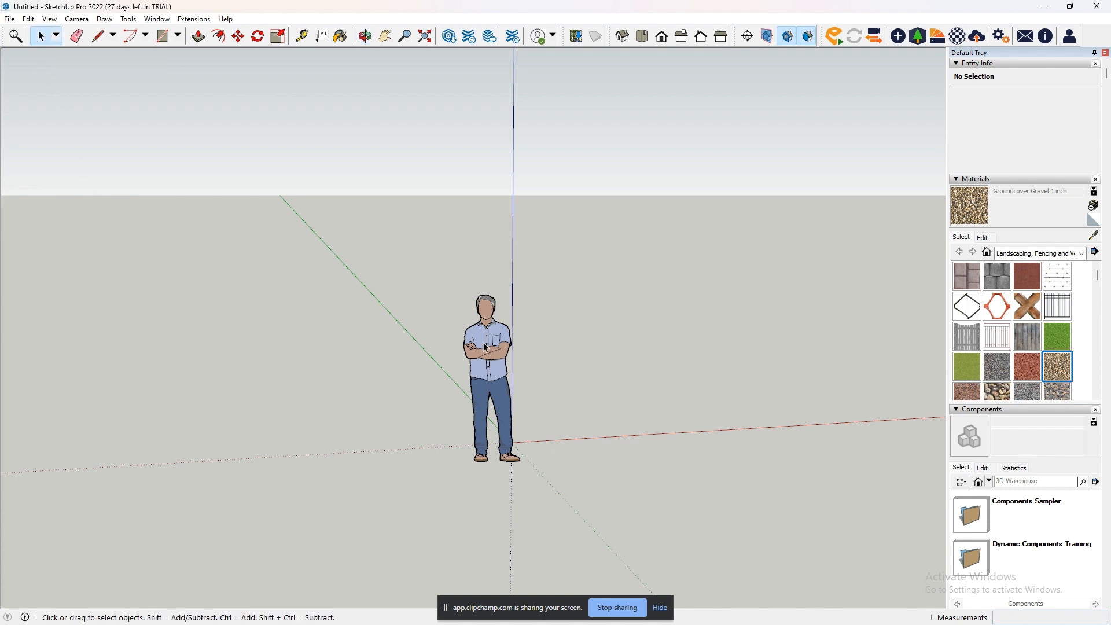
click(499, 459)
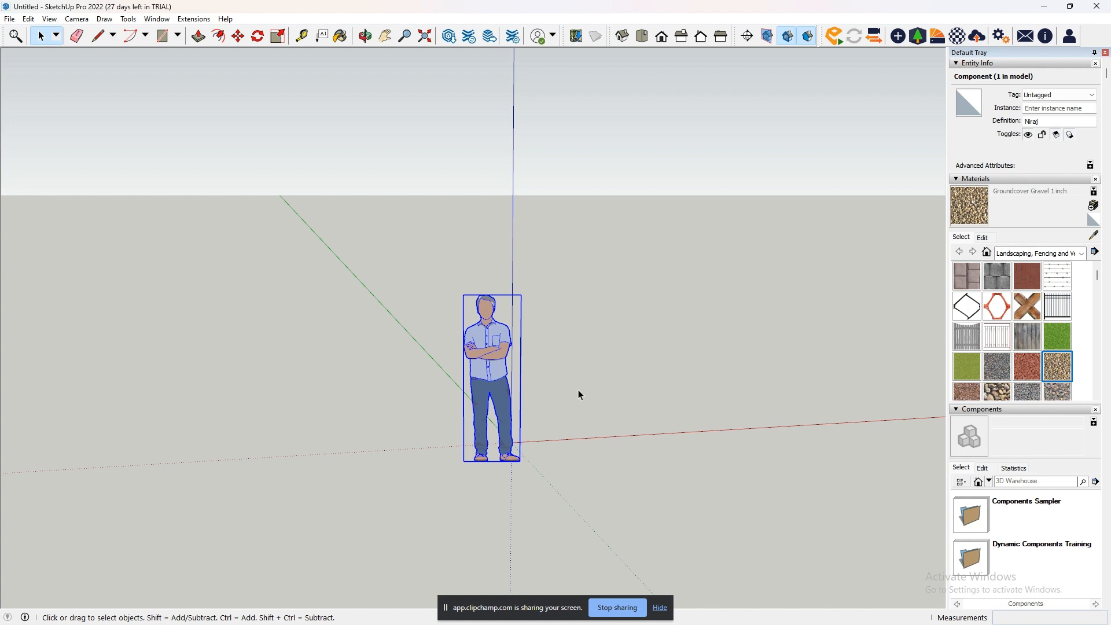
key(Delete)
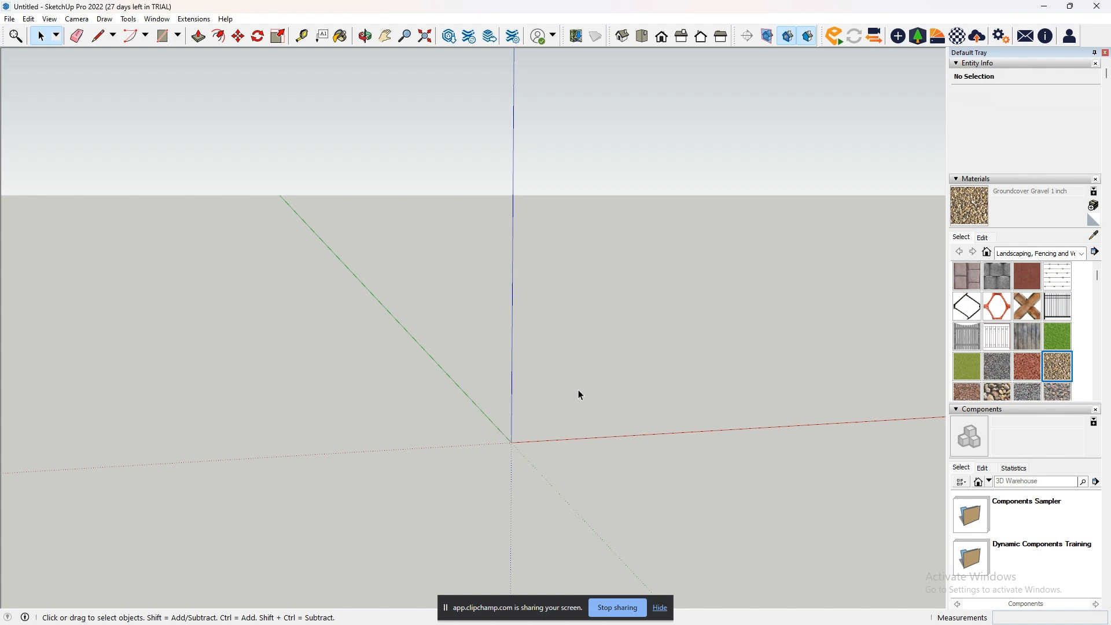
key(ctrl+z)
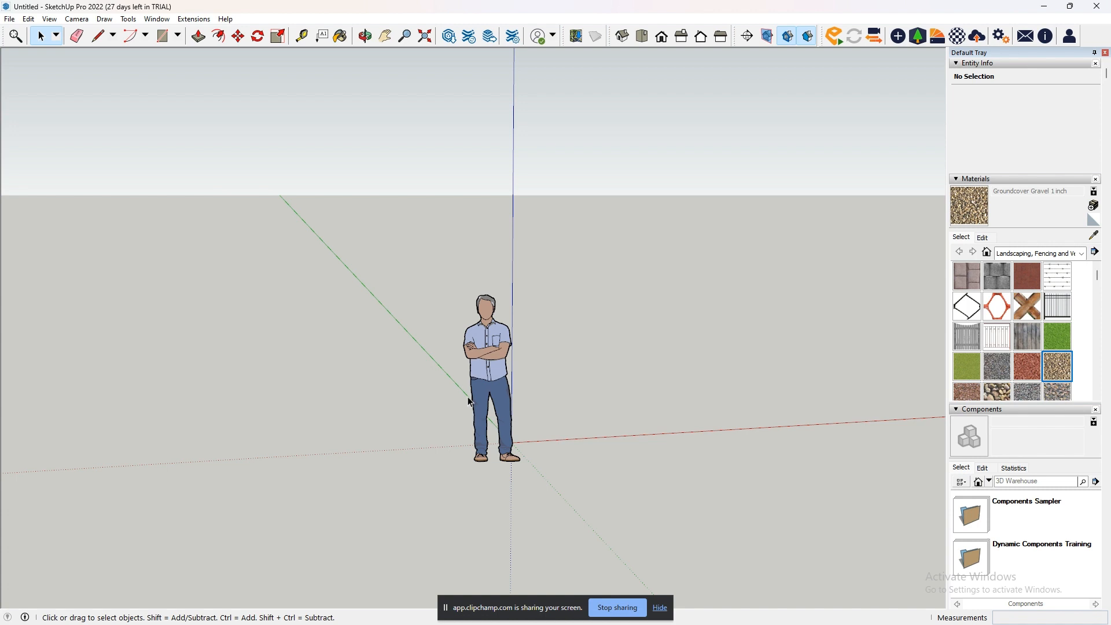
- Select and deselect the standing figure individually, and select it with a selection window enclosing it
click(497, 385)
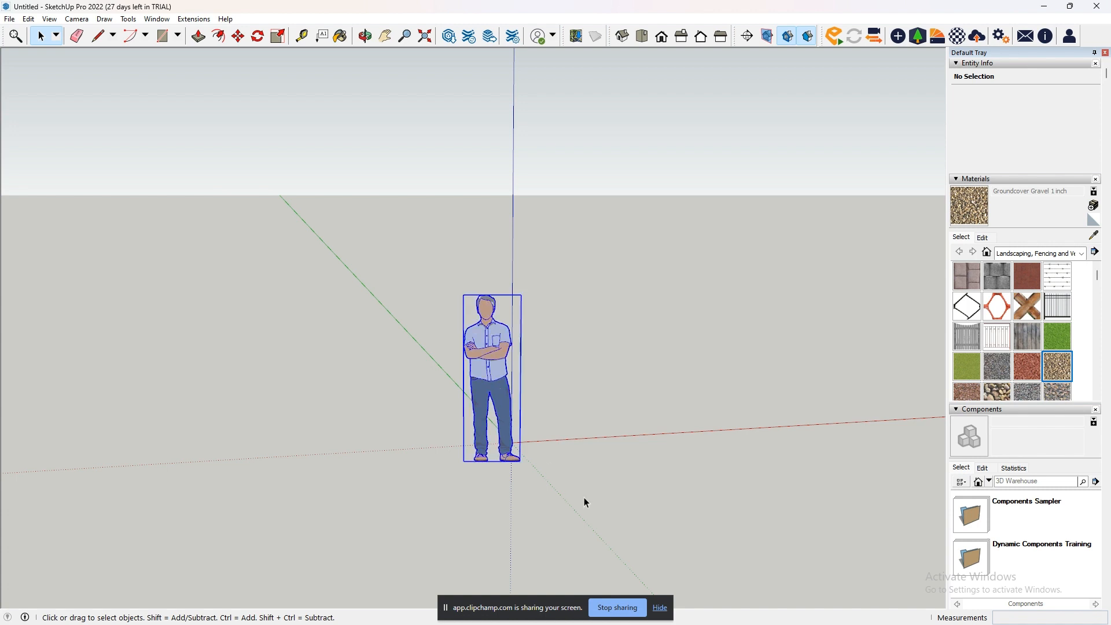
click(568, 357)
click(497, 348)
click(650, 367)
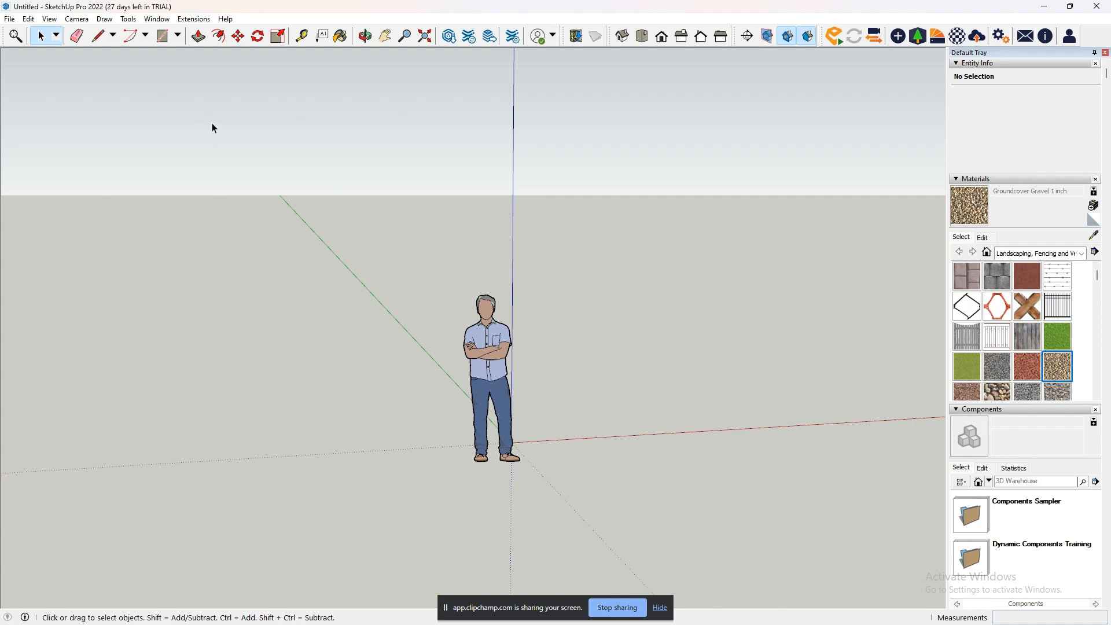
drag(211, 123, 828, 576)
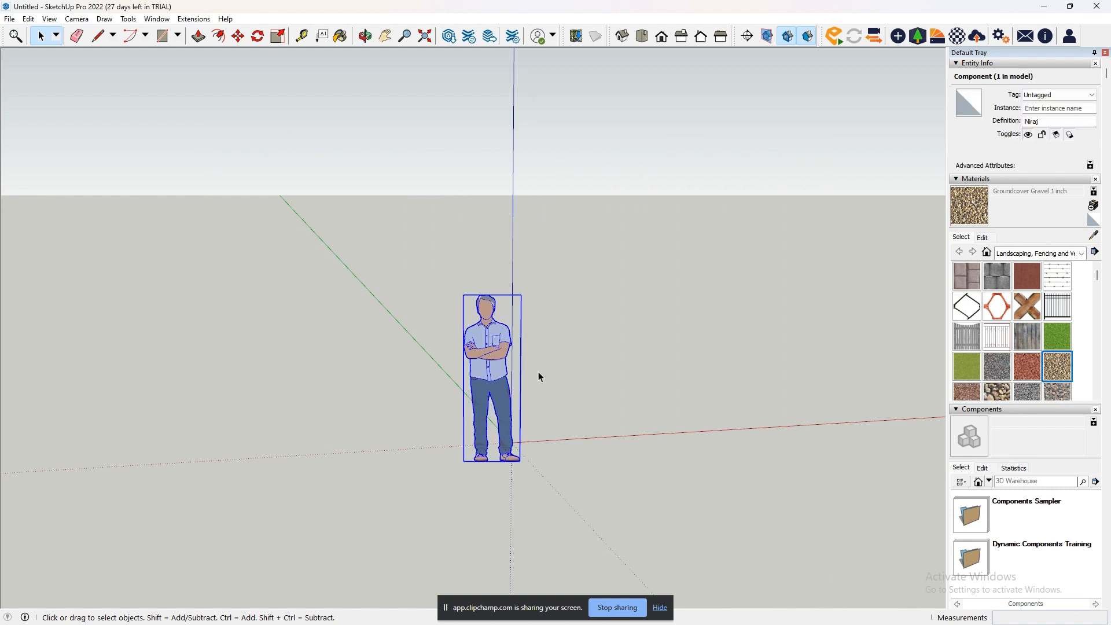
- Try the Lasso selection on the standing figure, and reselect it with a rectangular window using the Select tool
click(57, 37)
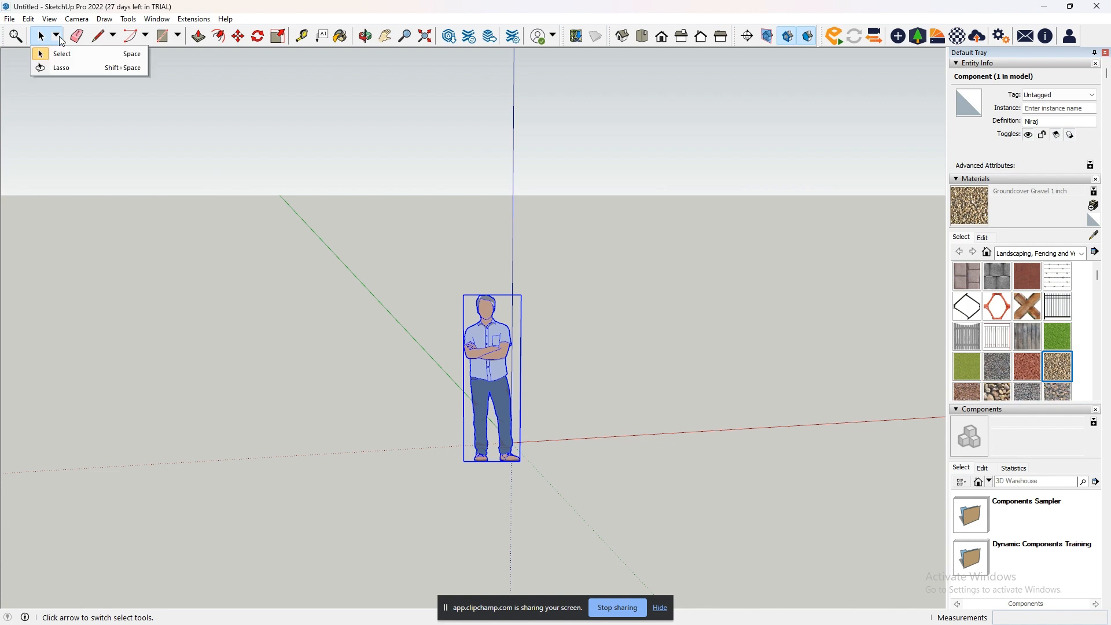
click(69, 69)
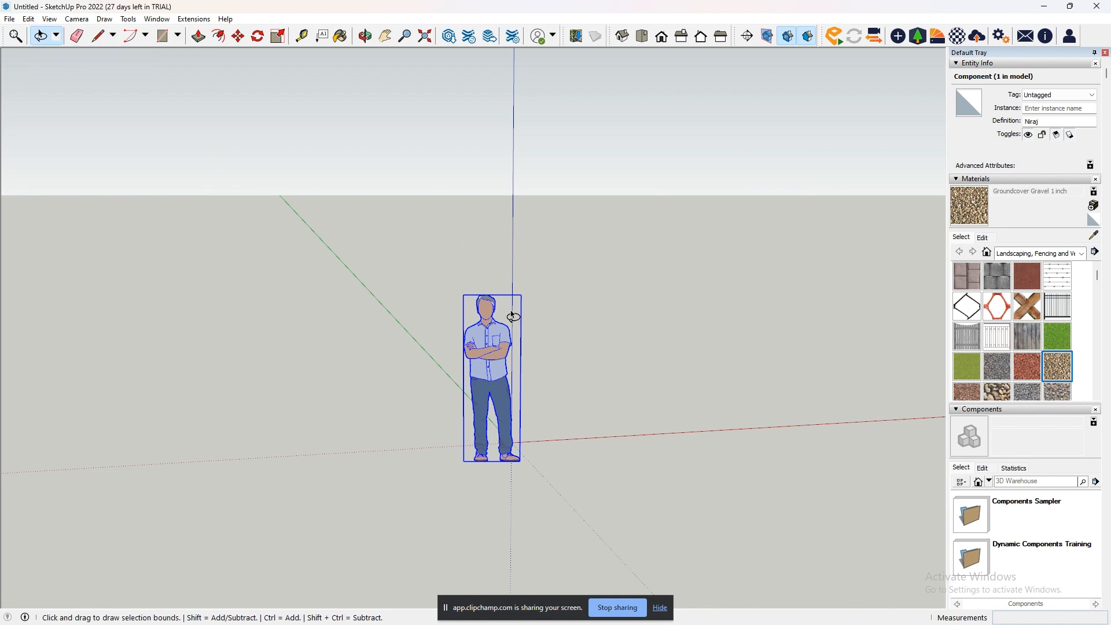
mouse_move(546, 298)
mouse_down()
mouse_move(455, 262)
mouse_move(434, 366)
mouse_move(354, 470)
mouse_move(542, 492)
mouse_move(554, 364)
mouse_move(547, 298)
mouse_up()
click(56, 36)
click(60, 52)
drag(249, 235, 591, 528)
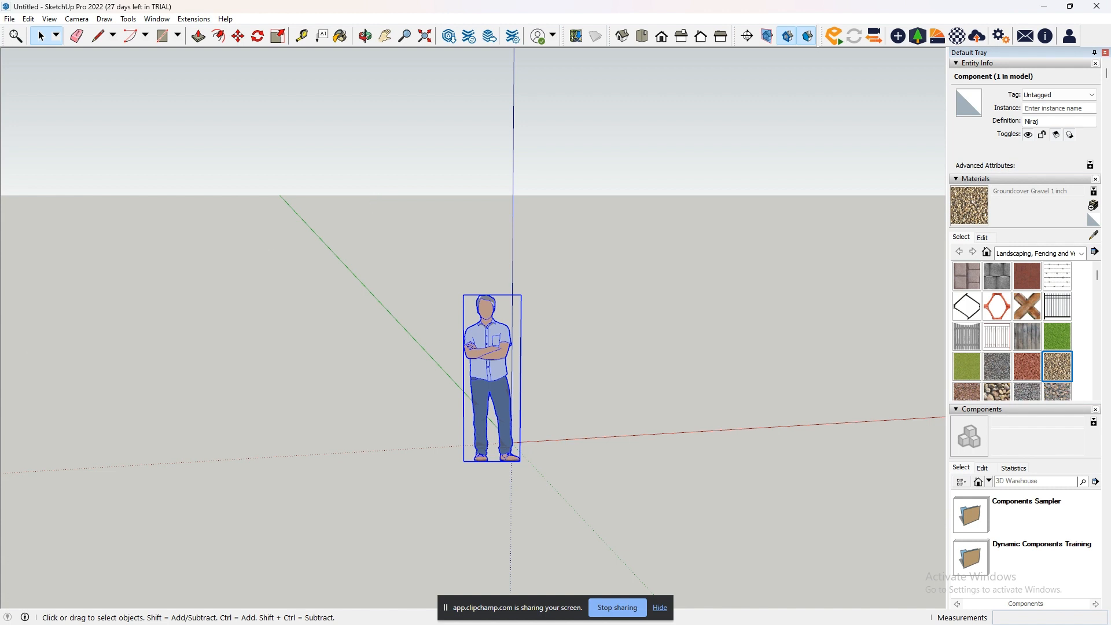
- Draw a rectangle of about 1339 mm by 2245 mm on the ground beside the standing figure
click(76, 36)
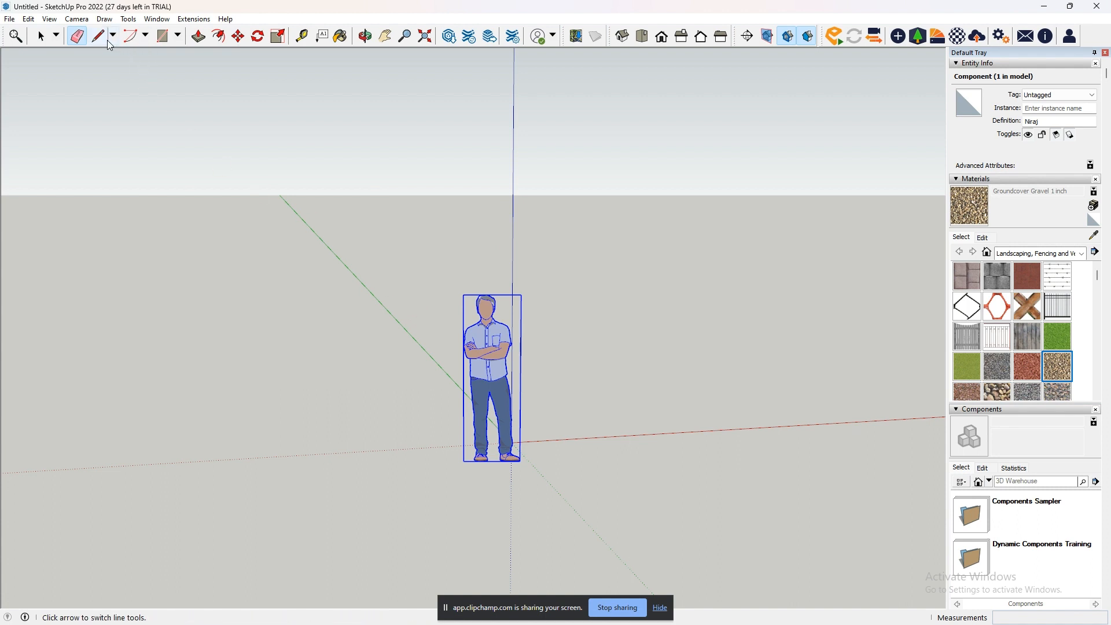
click(163, 35)
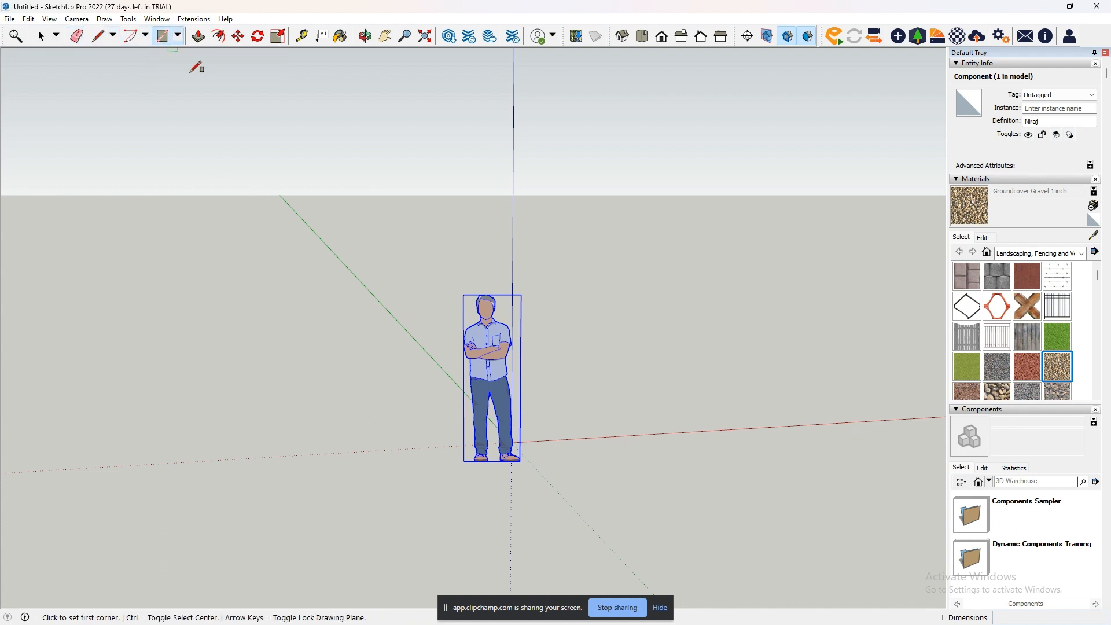
click(558, 393)
click(717, 427)
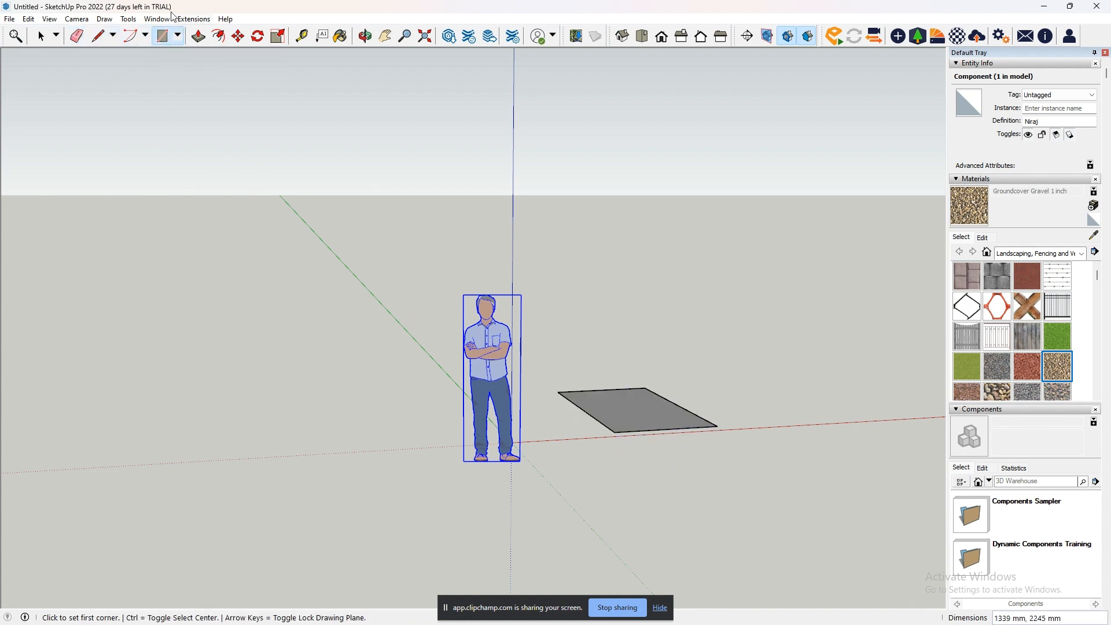
- Push/Pull the rectangle upward by about 1035 mm to form a box
click(198, 36)
click(640, 421)
click(650, 340)
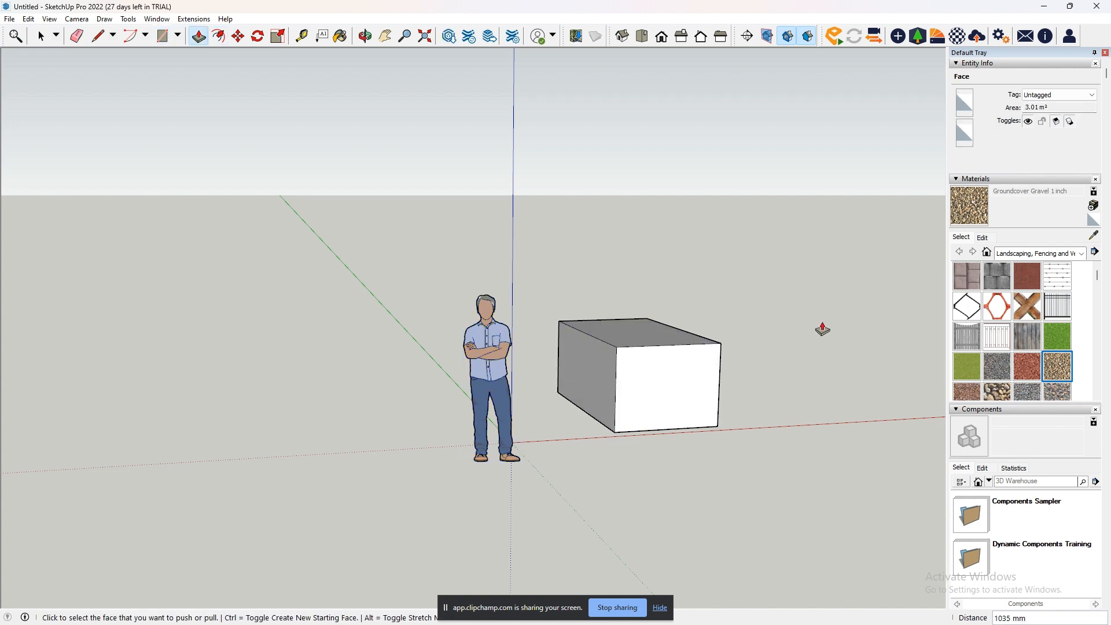
- Erase the box's front top edge, an adjoining vertical and side top edge, and the two edges meeting at the rear corner
click(77, 36)
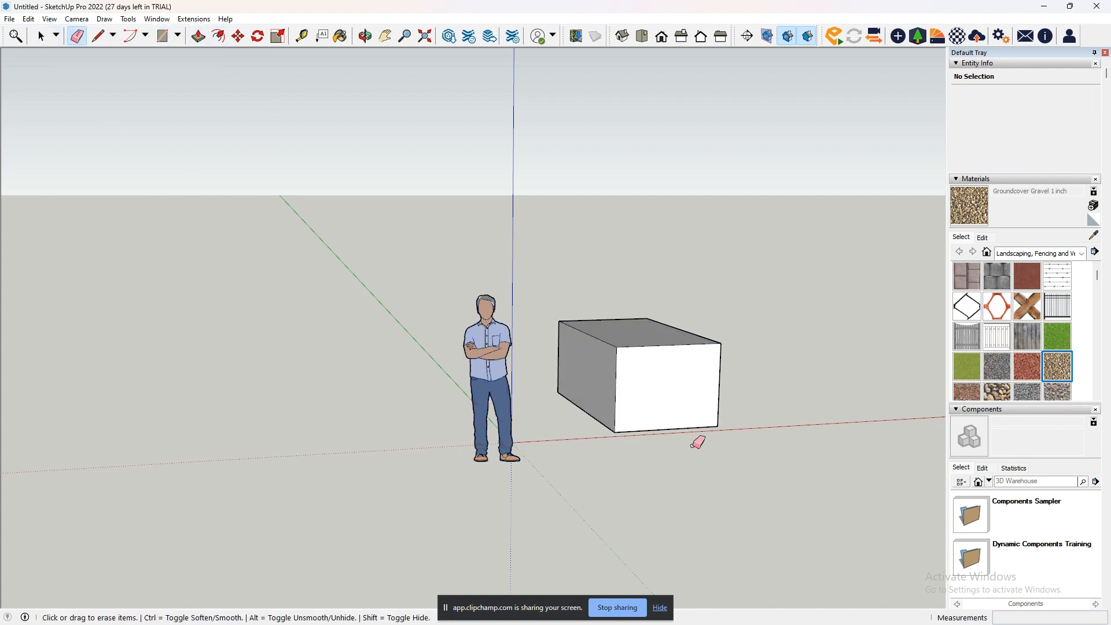
scroll(696, 349, up, 3)
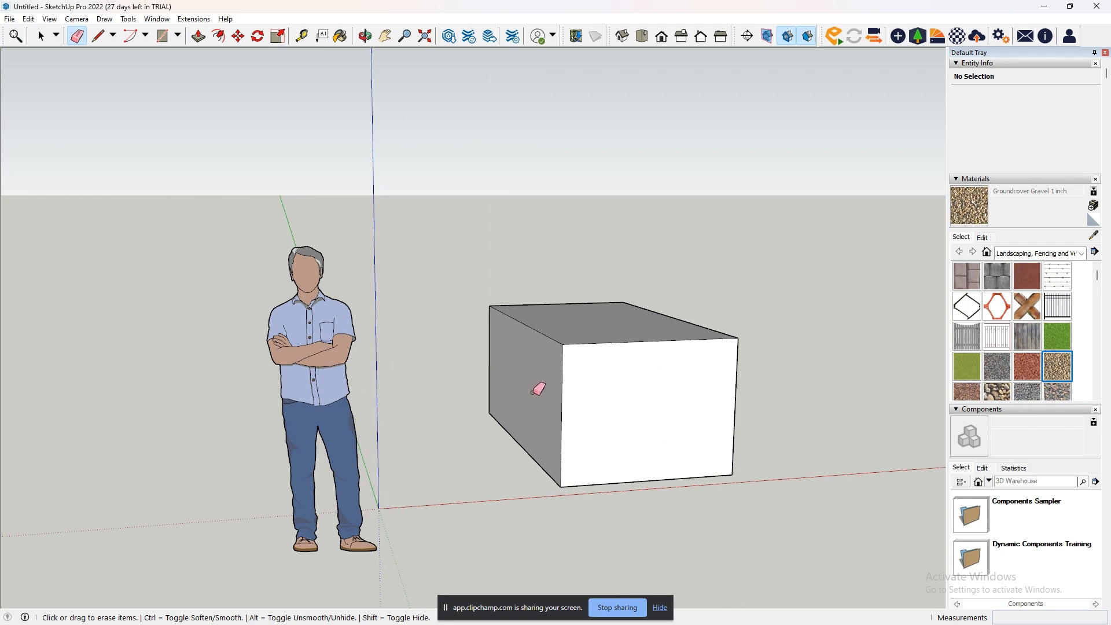
drag(643, 359, 638, 336)
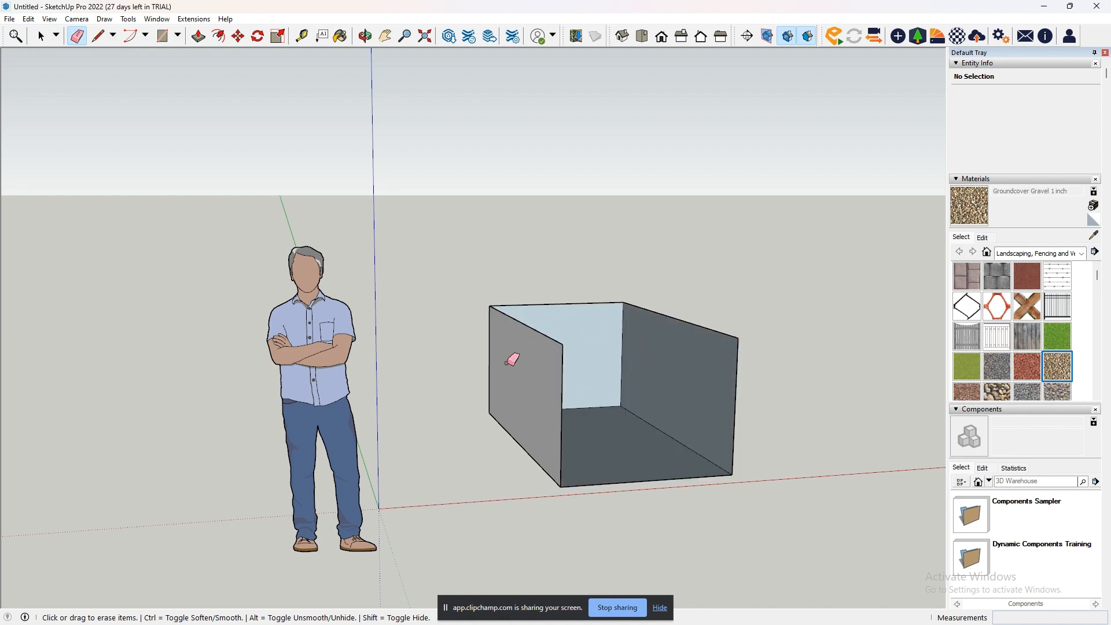
click(560, 427)
drag(514, 308, 526, 325)
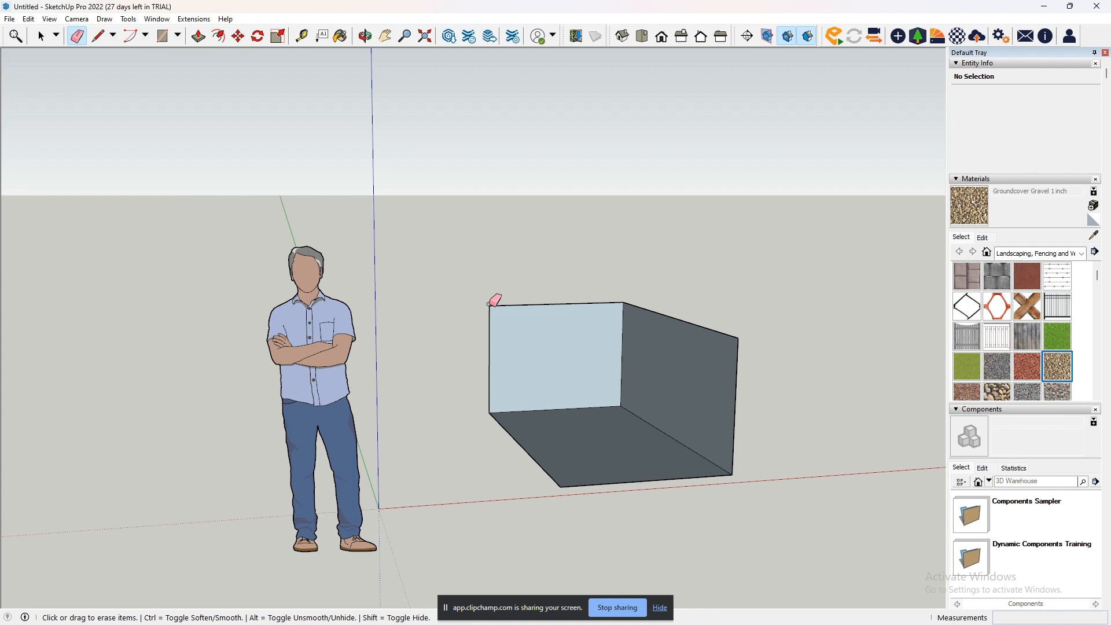
drag(497, 300, 494, 301)
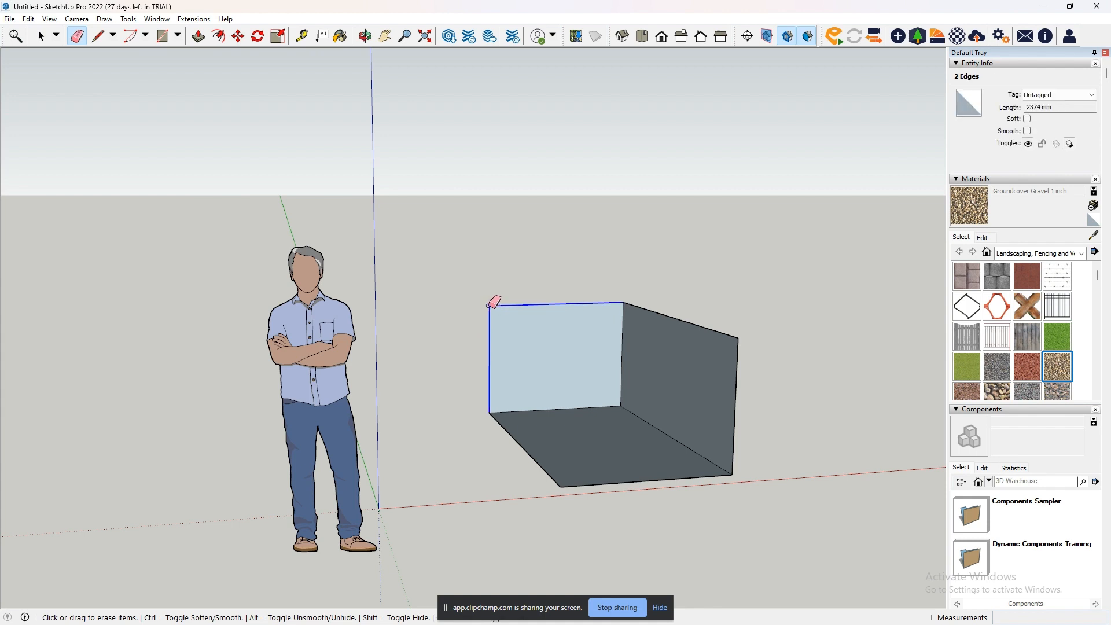
drag(488, 306, 489, 305)
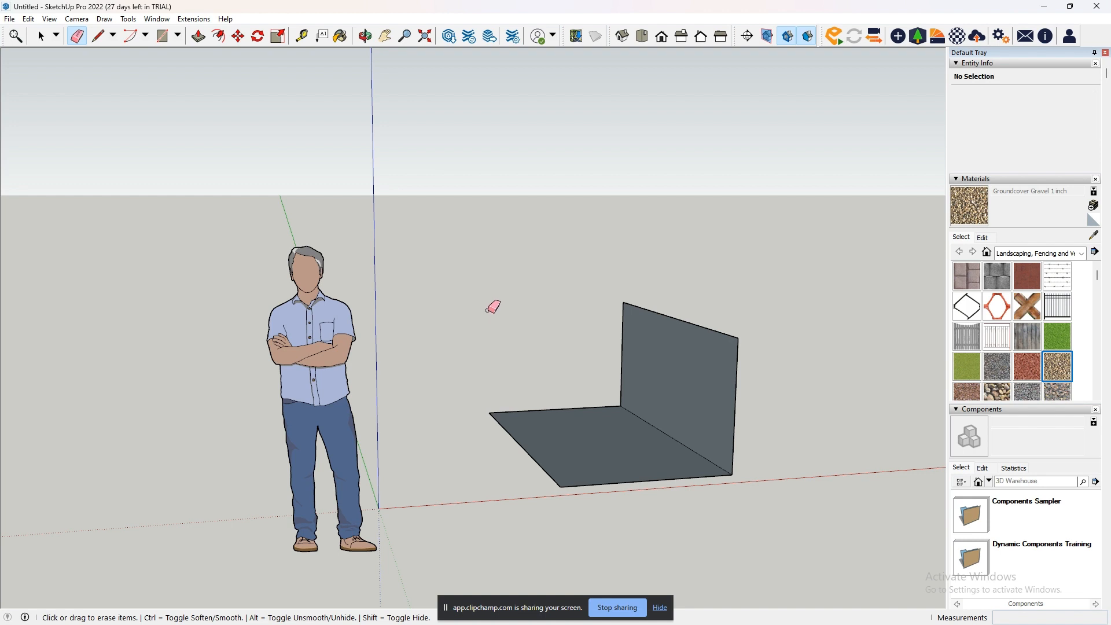
- Undo the edge erasures and restore the complete extruded box
key(ctrl+z)
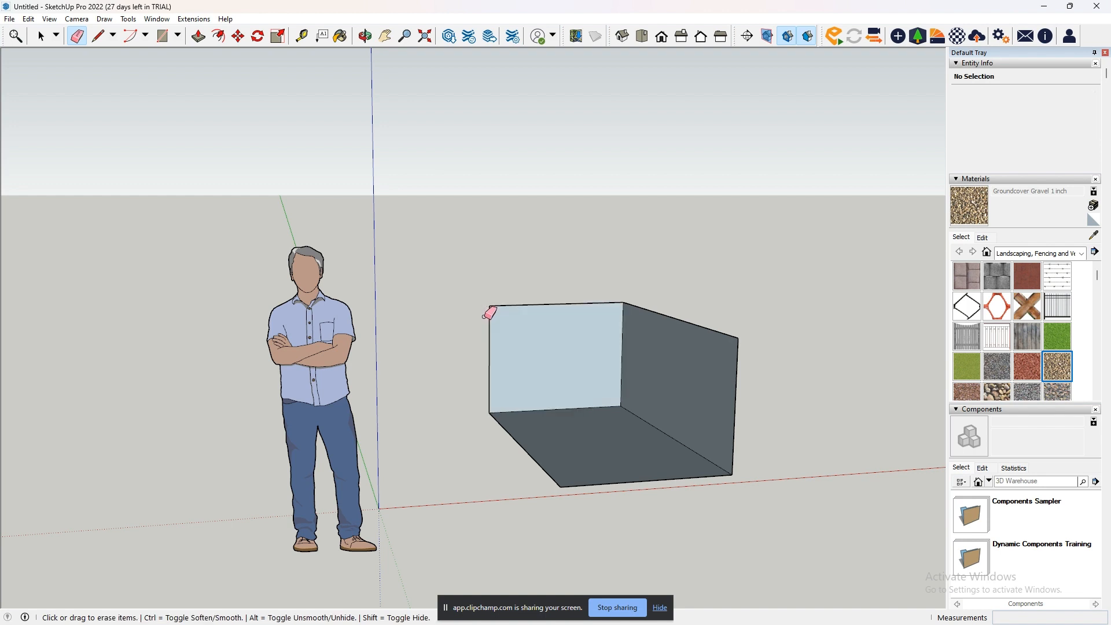
key(ctrl+z)
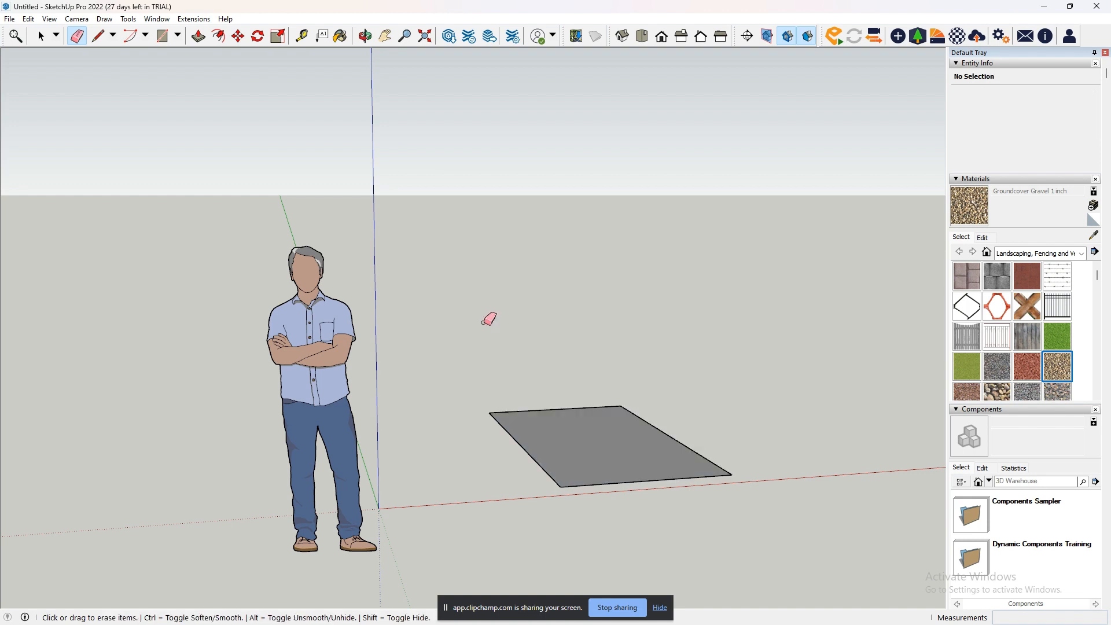
key(ctrl+y)
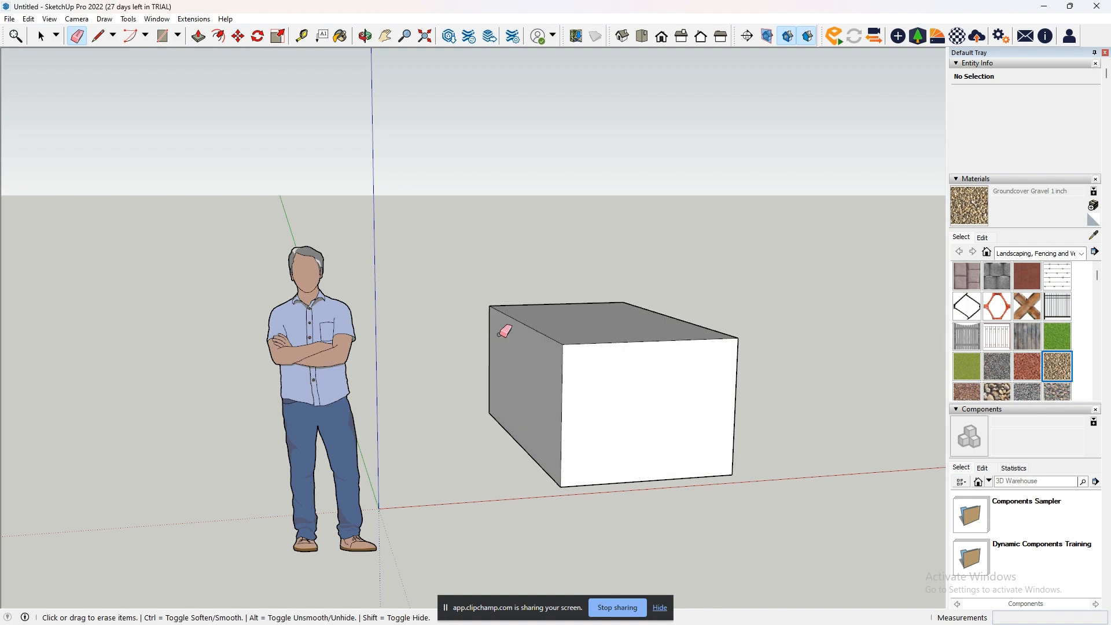
- Delete the box's white front face and undo the deletion
click(41, 36)
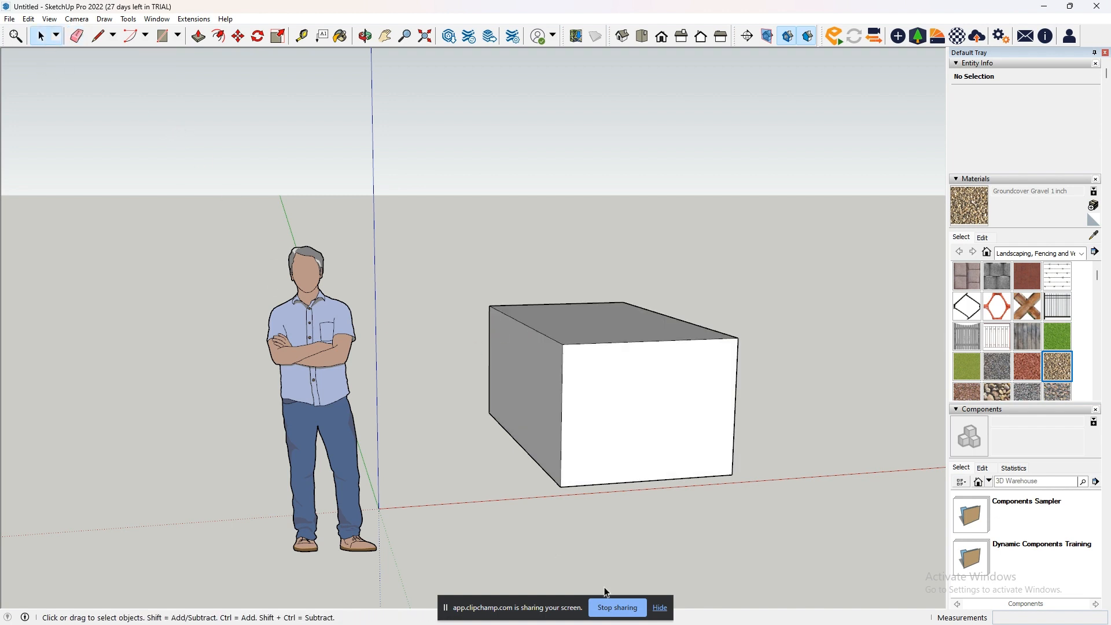
click(646, 405)
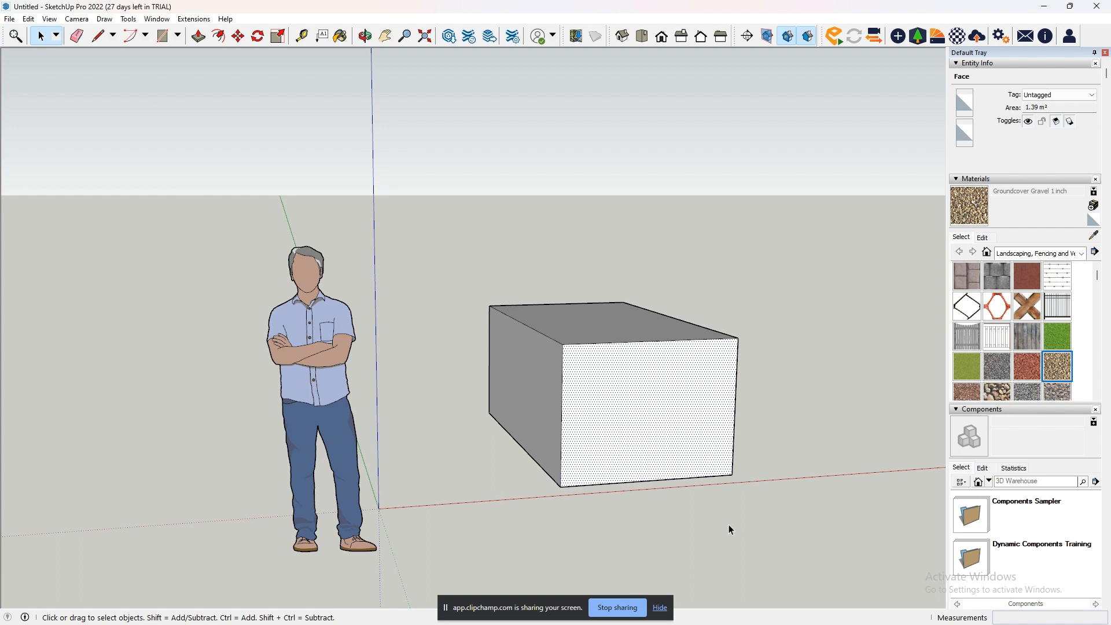
key(Delete)
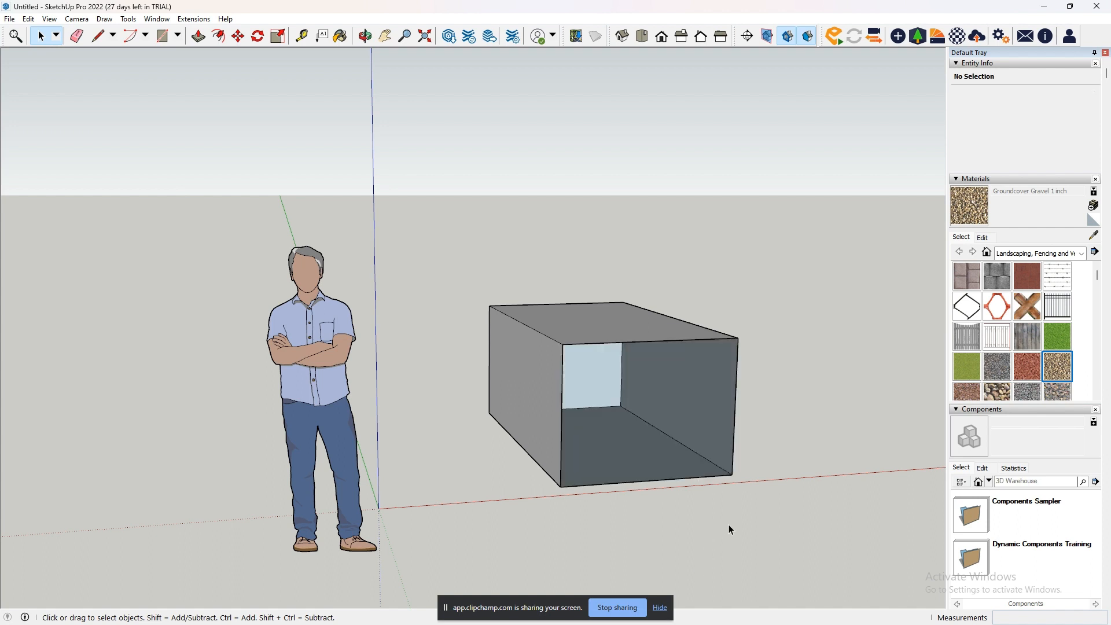
key(ctrl+z)
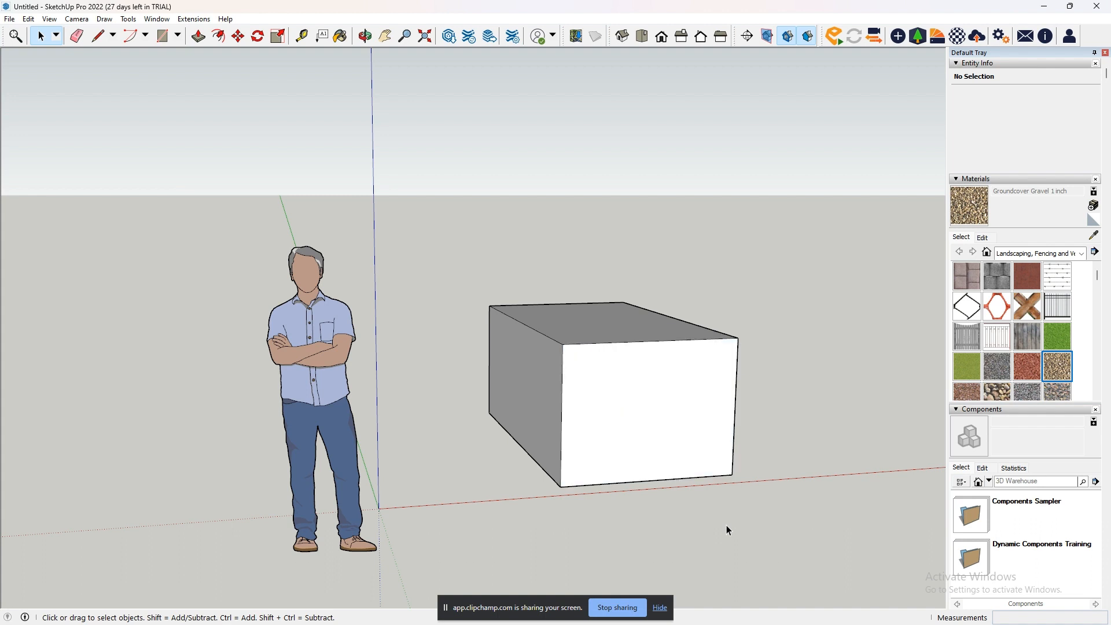
click(81, 40)
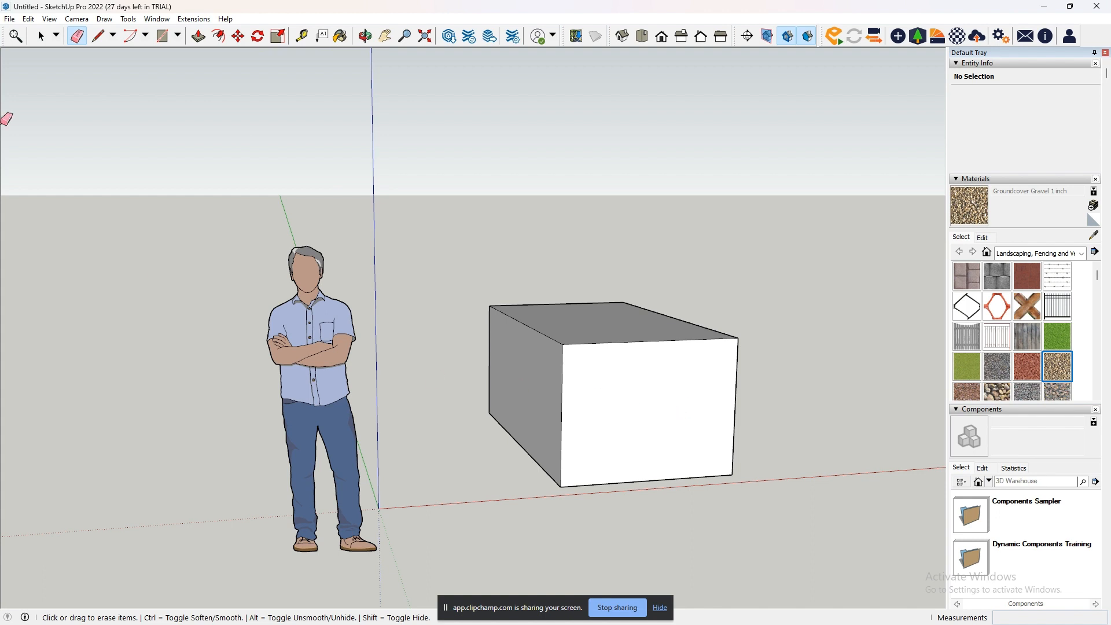
click(41, 37)
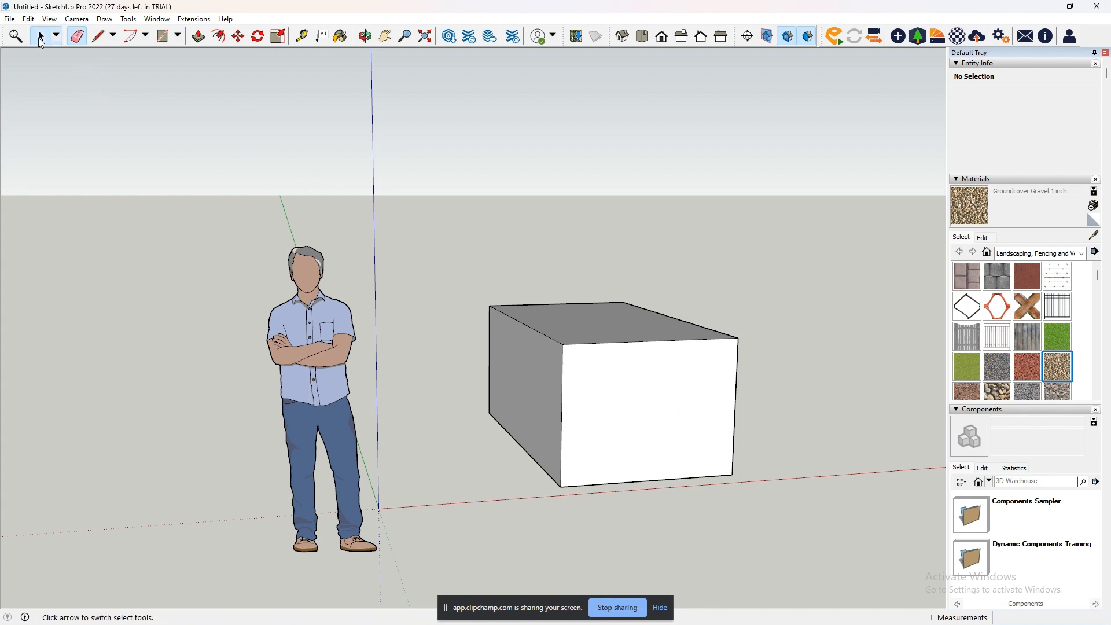
drag(488, 325, 488, 325)
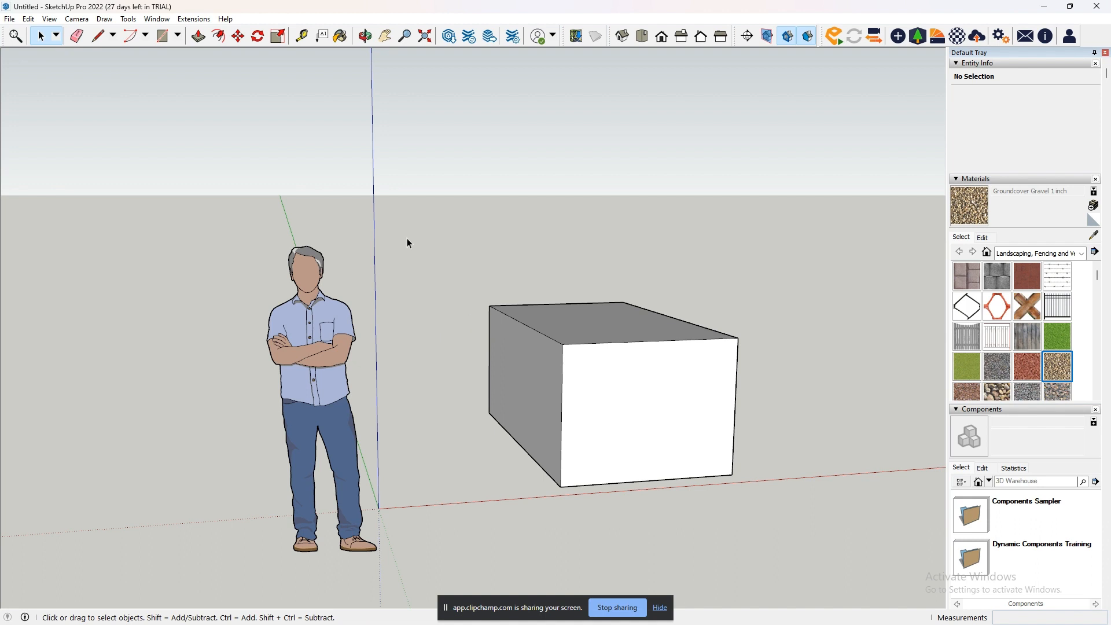
- Draw a single line about 2571 mm long, parallel to the green axis, on the empty ground beside the box
click(98, 36)
scroll(657, 422, down, 1)
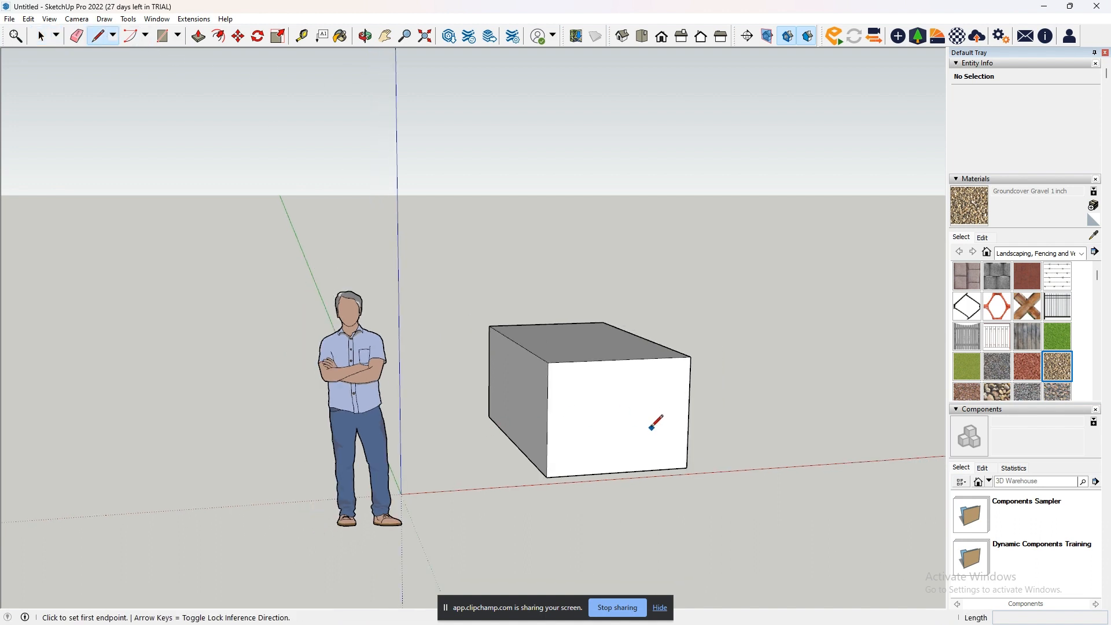
scroll(377, 412, down, 2)
right_click(636, 457)
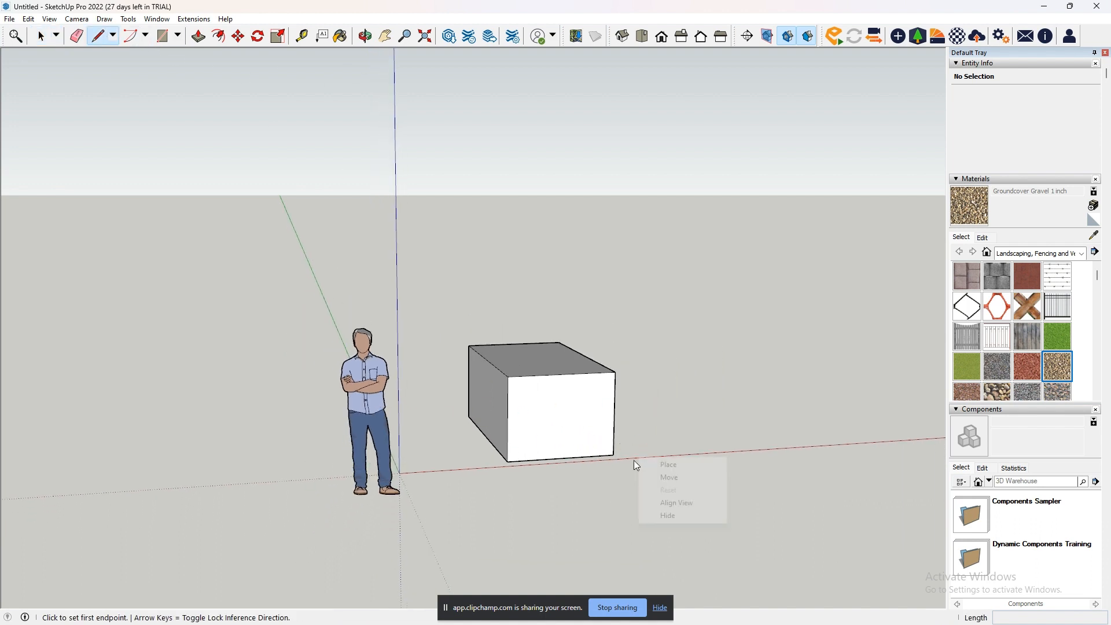
click(386, 36)
drag(727, 355, 351, 455)
click(99, 36)
click(394, 429)
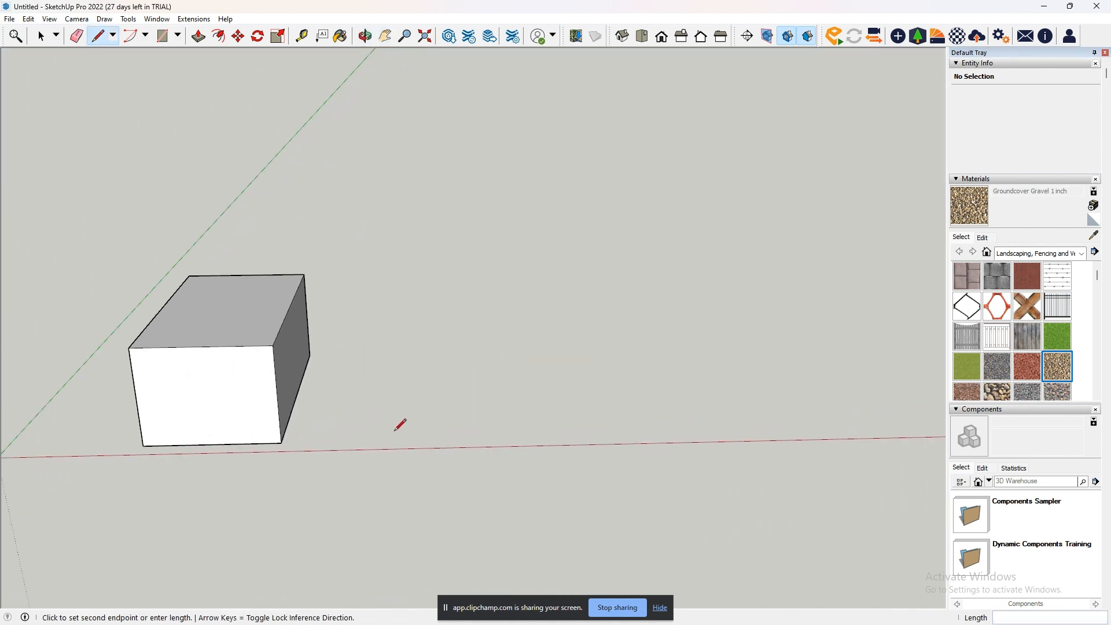
click(402, 338)
key(space)
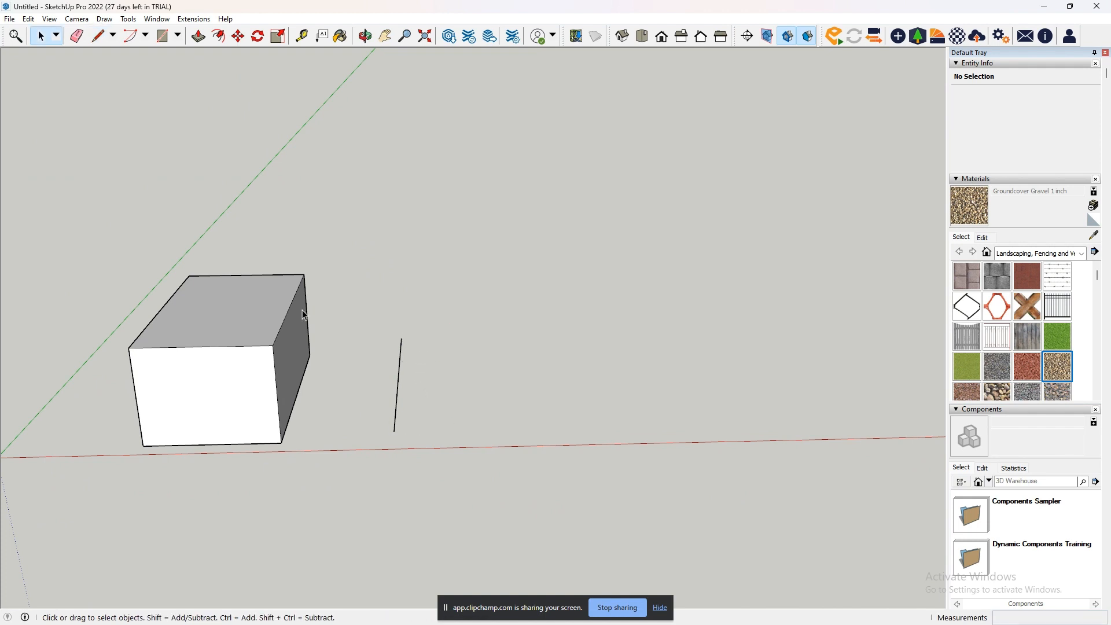
- Draw two more separate slanted lines beside the first one, the nearer about 1419 mm long
click(98, 36)
click(405, 435)
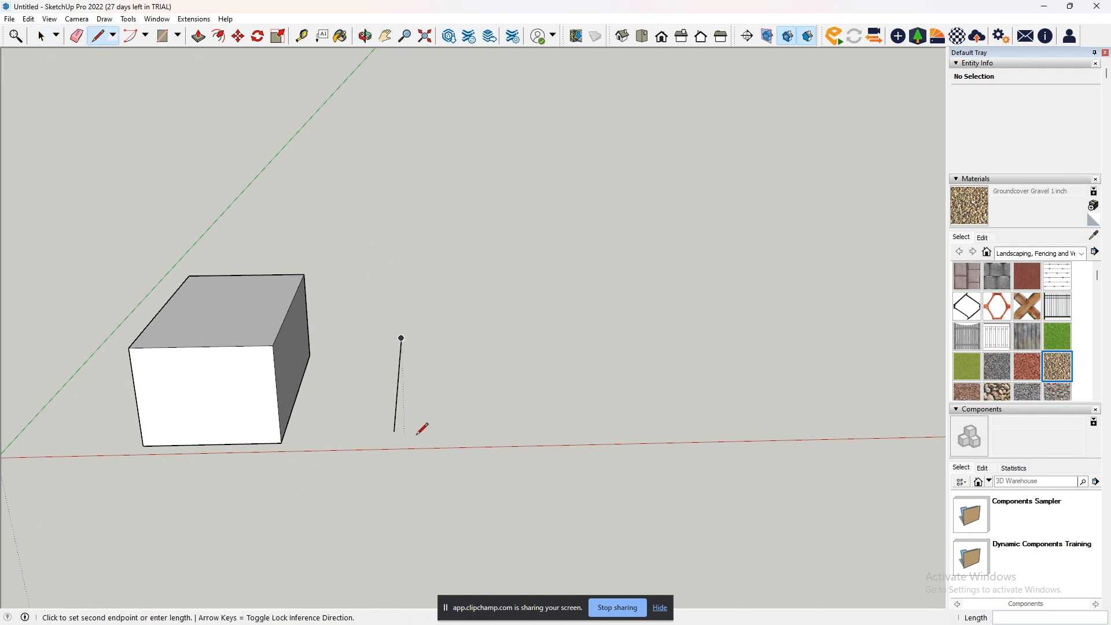
click(419, 340)
key(space)
click(99, 36)
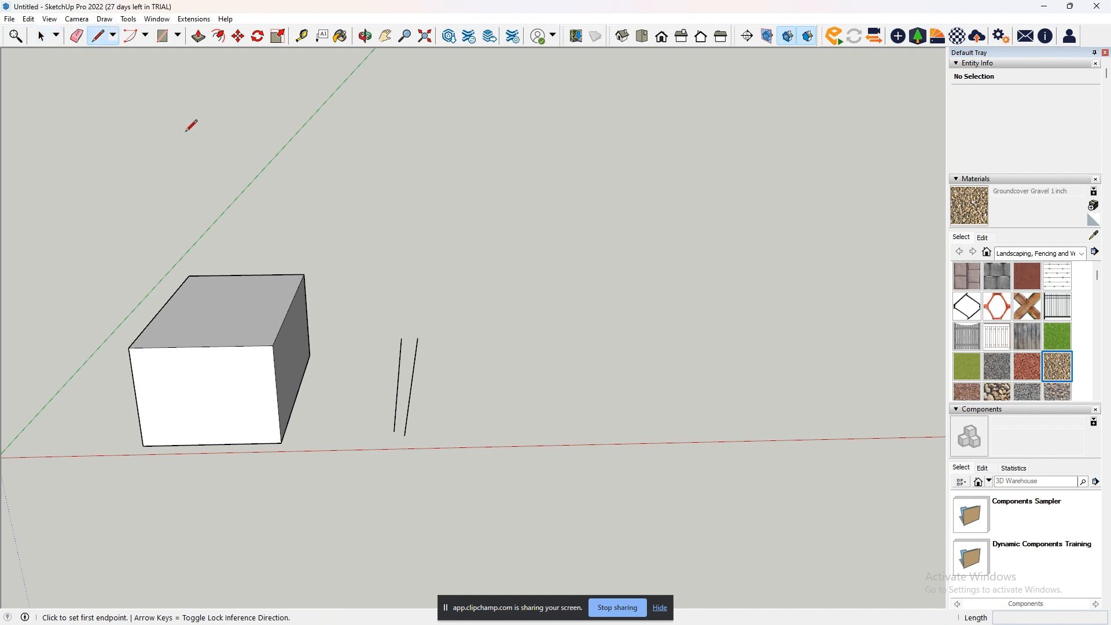
click(420, 428)
click(433, 338)
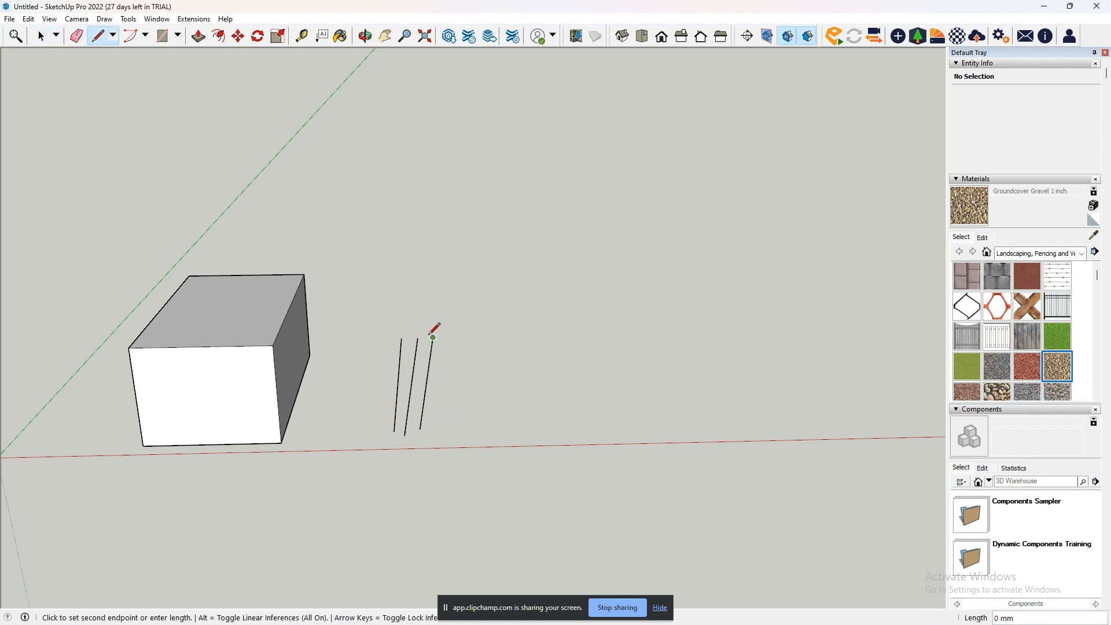
click(99, 35)
click(434, 426)
click(432, 325)
key(ctrl+z)
- Draw a fourth separate line about 1312 mm long at the end of the row, farthest from the box
click(447, 428)
click(447, 333)
key(space)
- Erase the three lines farthest from the box one after another with the Eraser
scroll(494, 429, up, 3)
middle_drag(495, 429, 435, 413)
click(77, 36)
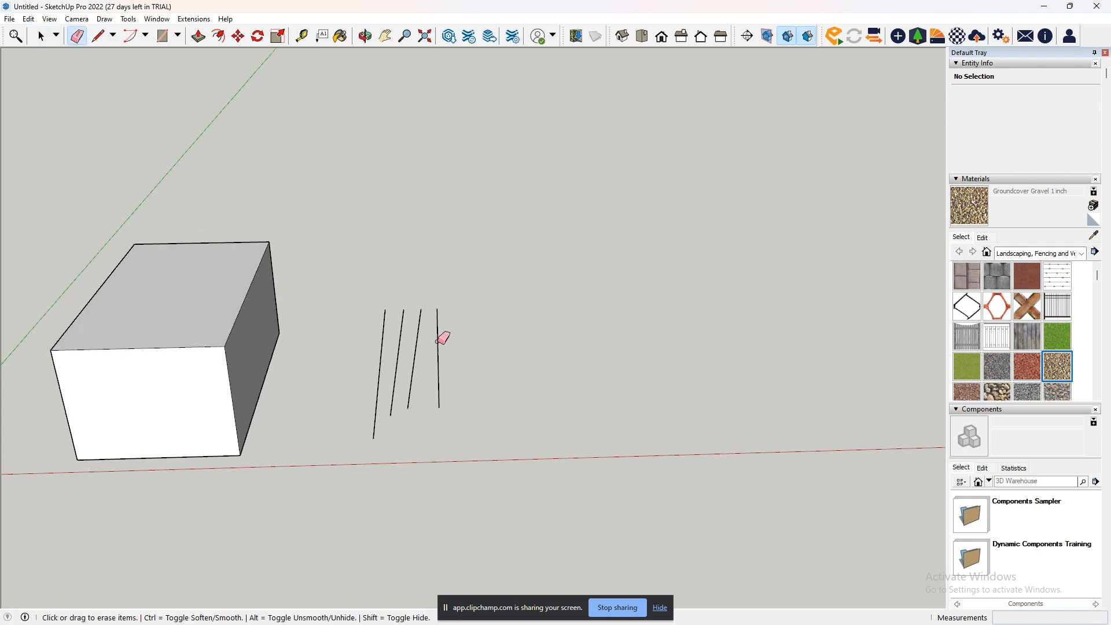
drag(438, 342, 435, 346)
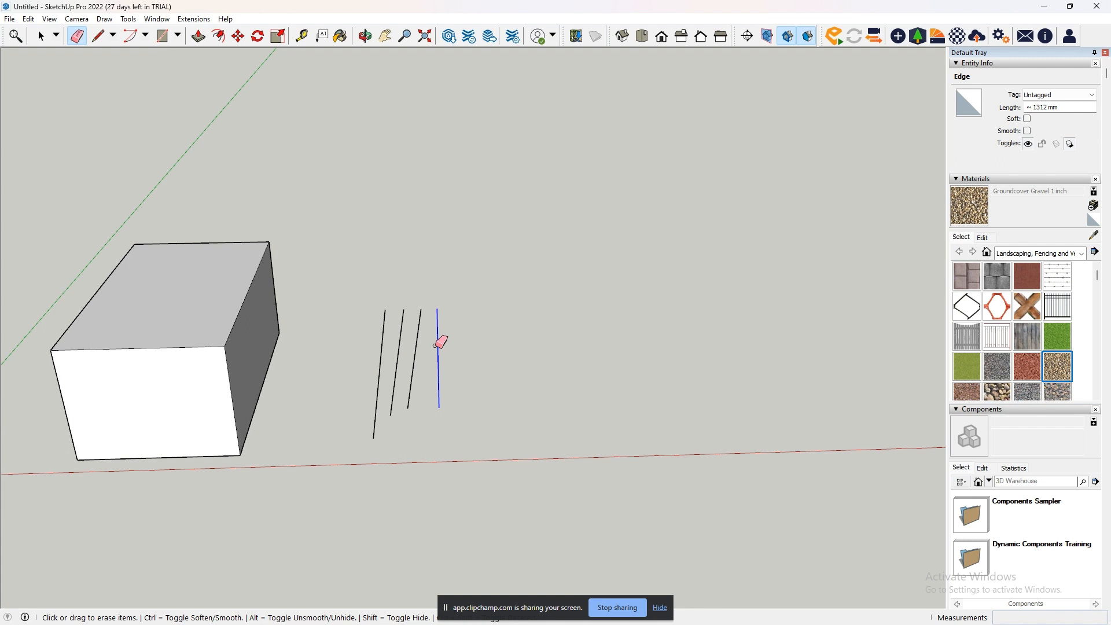
click(417, 342)
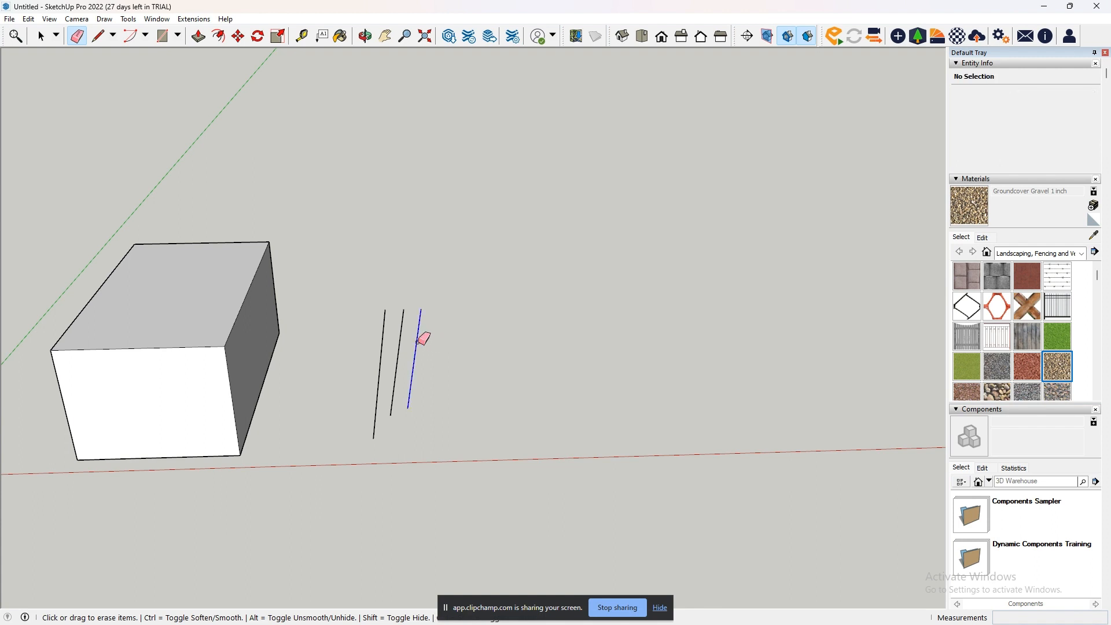
drag(405, 339, 405, 342)
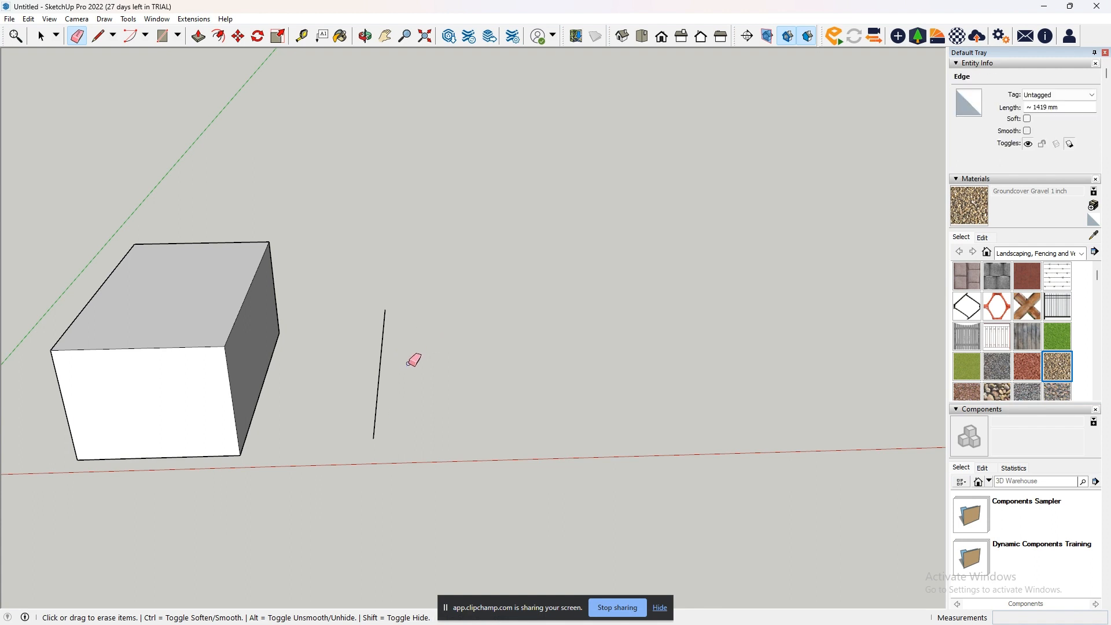
- Undo the three line erasures to restore the row of four lines
key(ctrl+z)
key(ctrl+z)
key(ctrl+z)
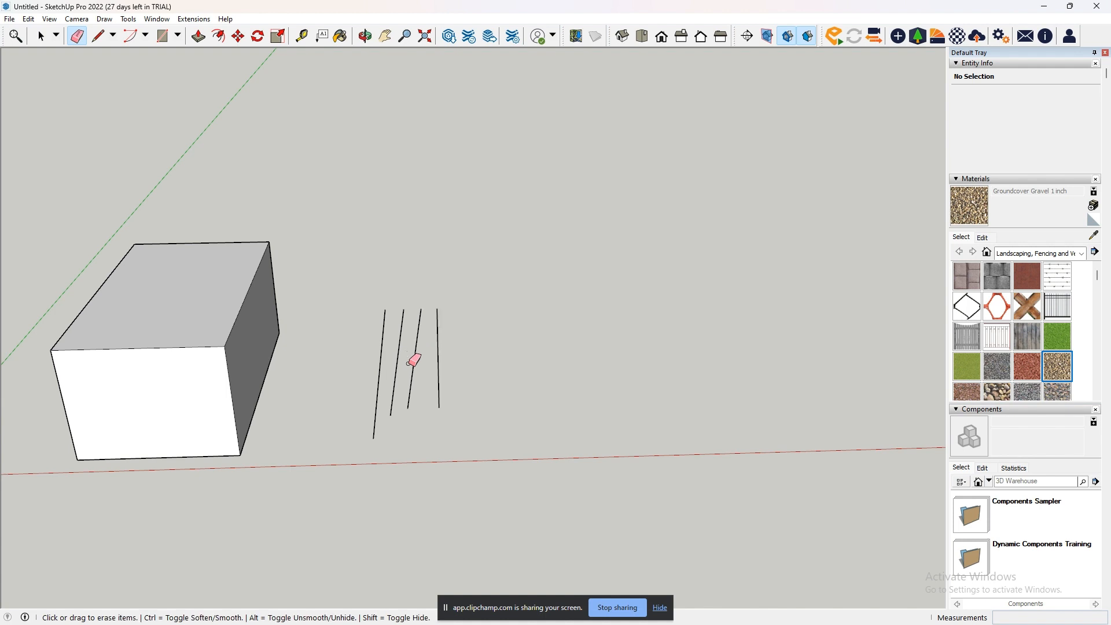
- Hide all four lines in a single stroke using the Eraser's hide mode
key(shift)
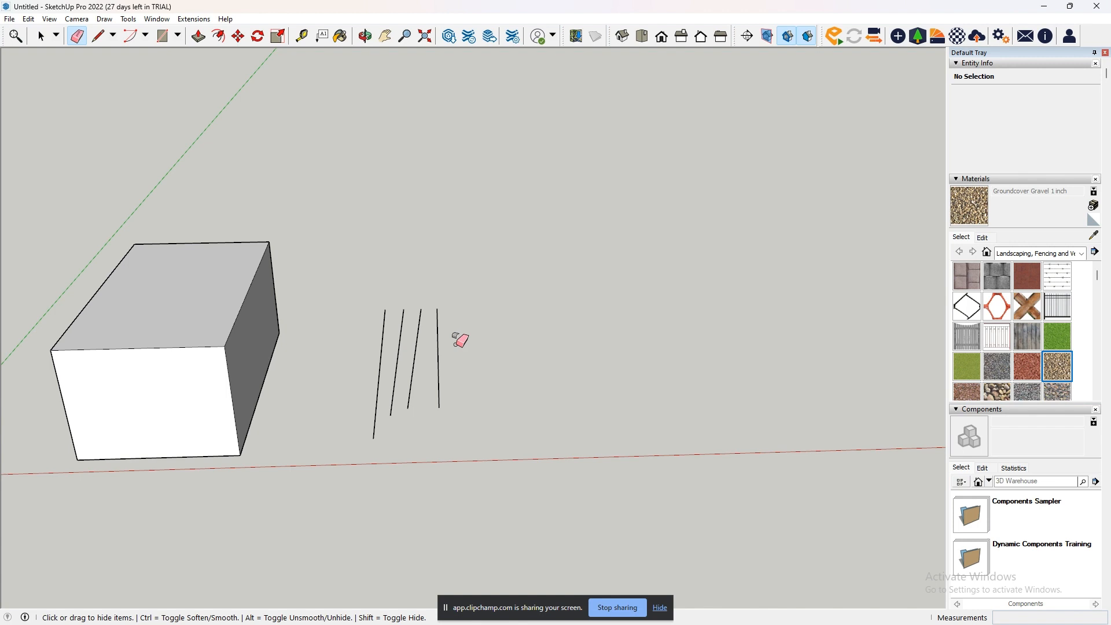
drag(446, 342, 355, 352)
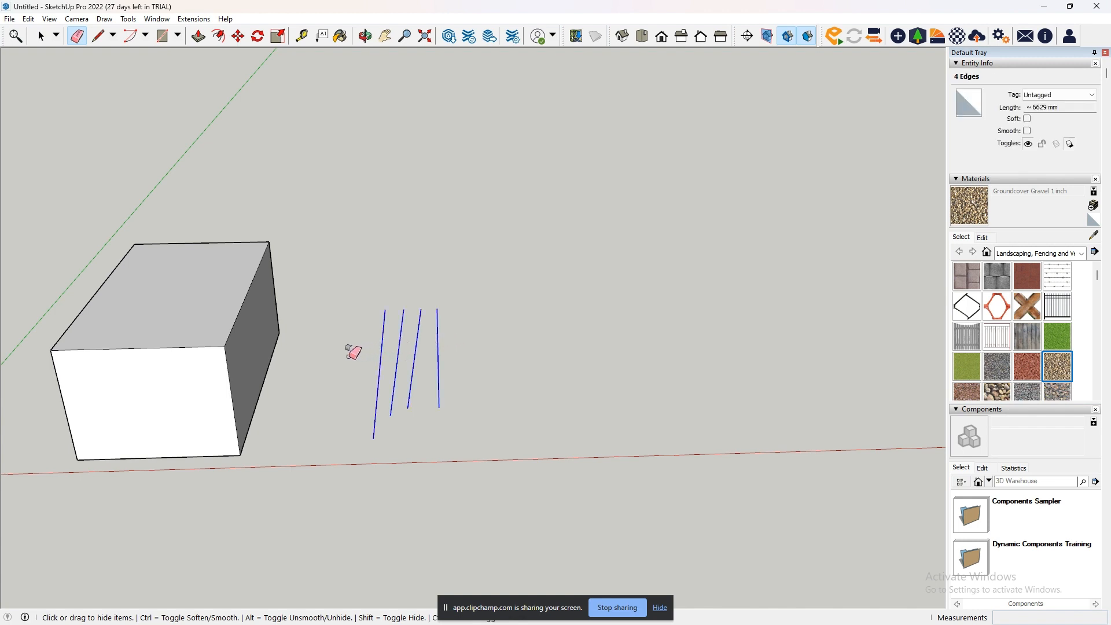
drag(349, 354, 350, 354)
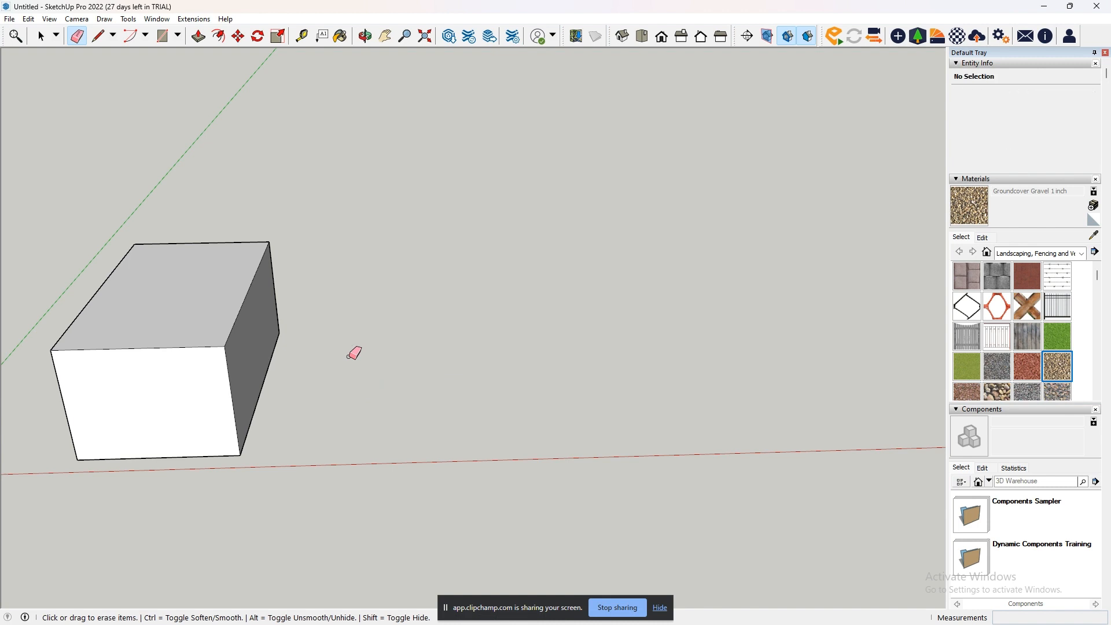
key(ctrl)
- Draw a closed, irregular eight-segment outline beside the box with the Line tool, ending at its starting point
click(98, 36)
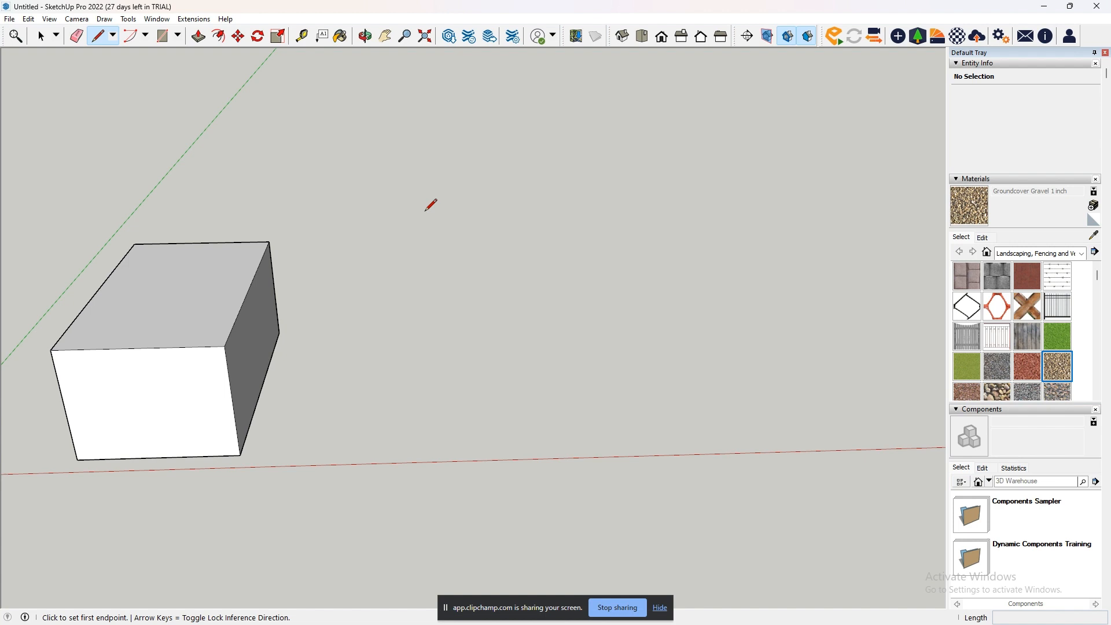
click(408, 410)
click(459, 454)
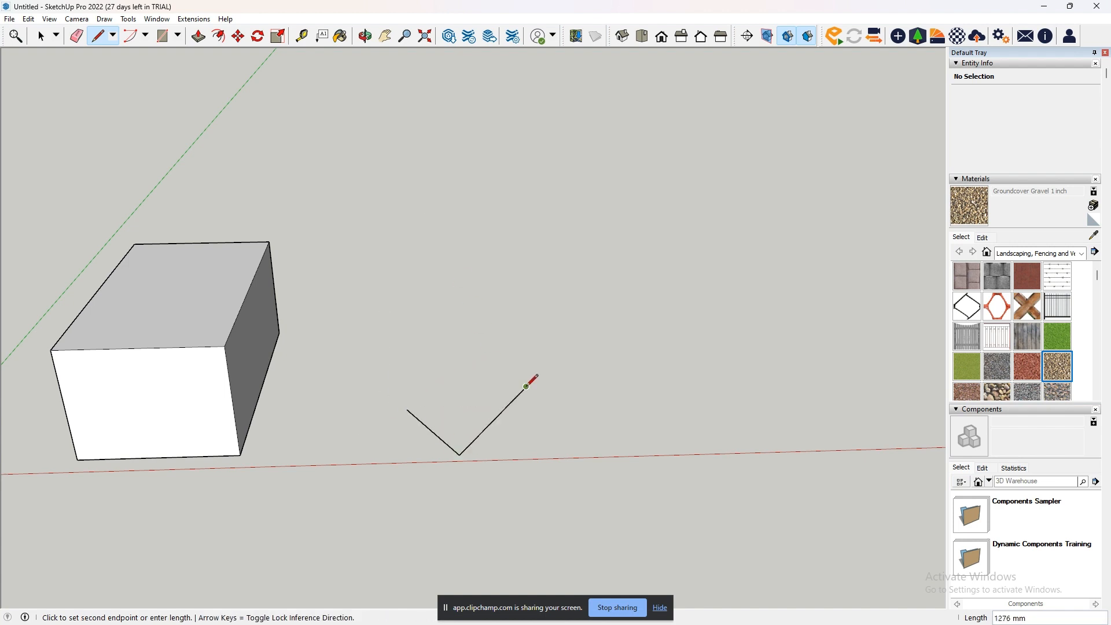
click(525, 386)
click(584, 384)
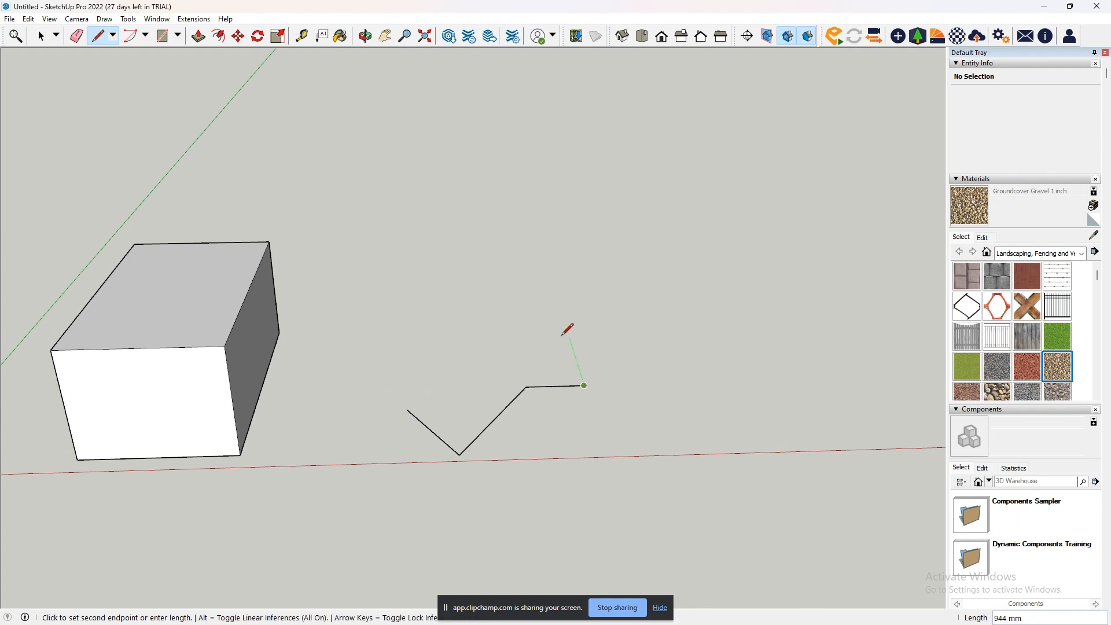
click(558, 303)
click(450, 306)
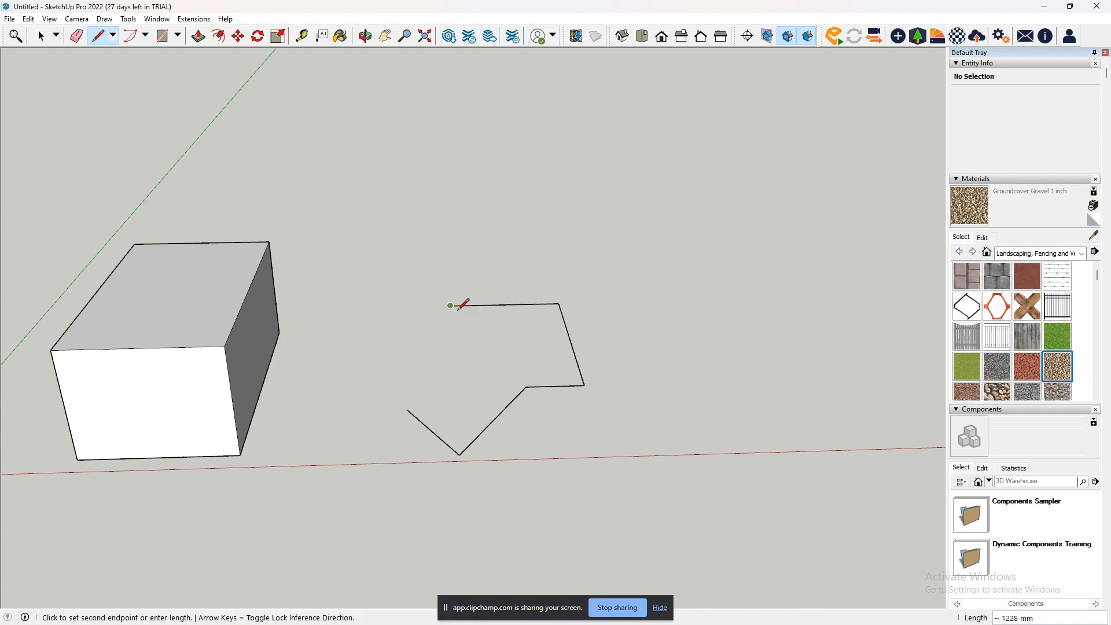
click(451, 379)
click(366, 380)
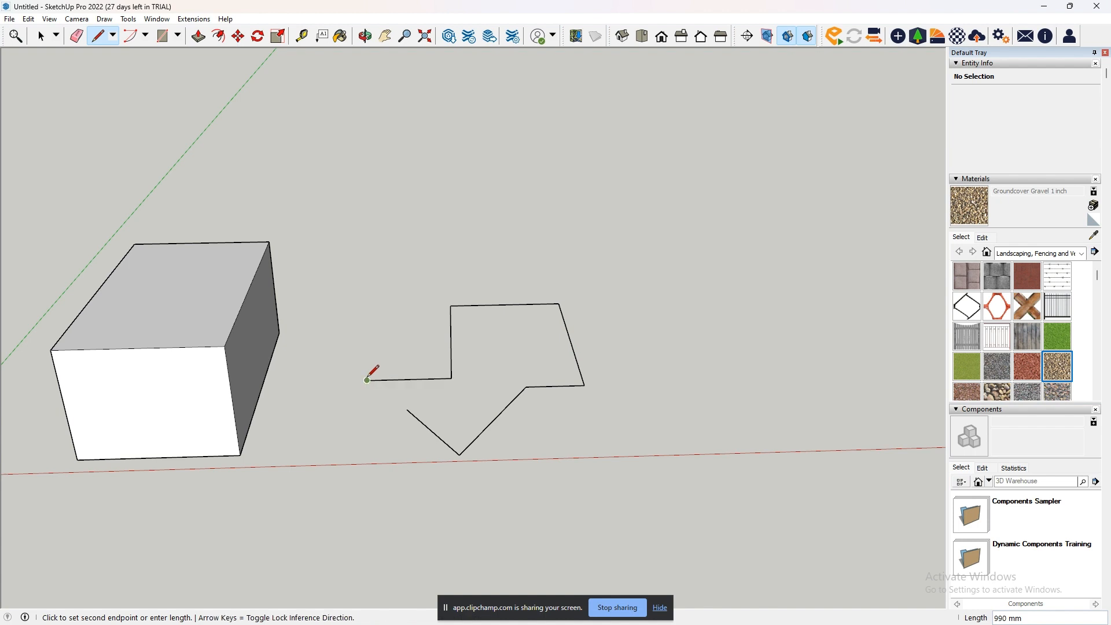
click(407, 409)
- Examine the closed outline from several low and high angles to check whether all its lines lie in one plane
scroll(400, 412, up, 3)
scroll(399, 414, up, 1)
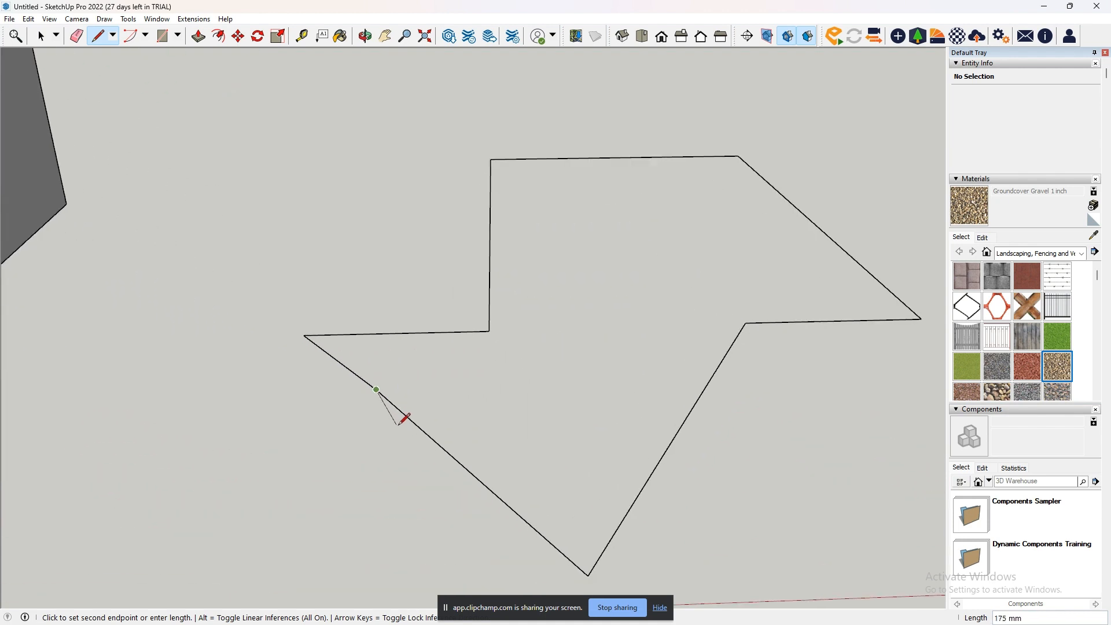
right_click(439, 434)
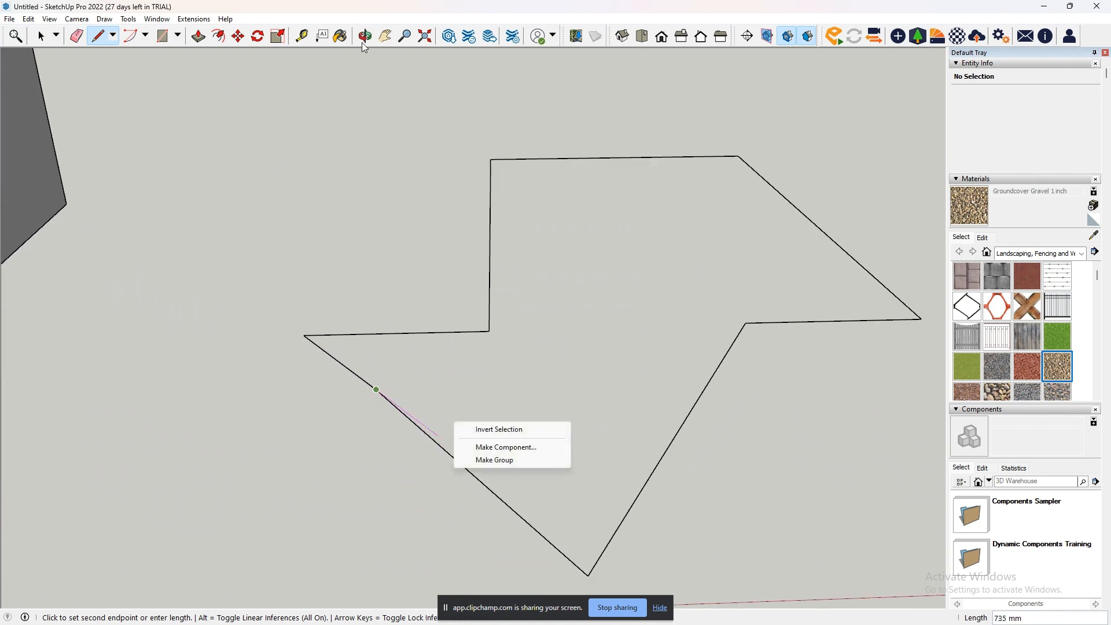
click(383, 38)
drag(444, 443, 491, 456)
middle_drag(490, 456, 586, 357)
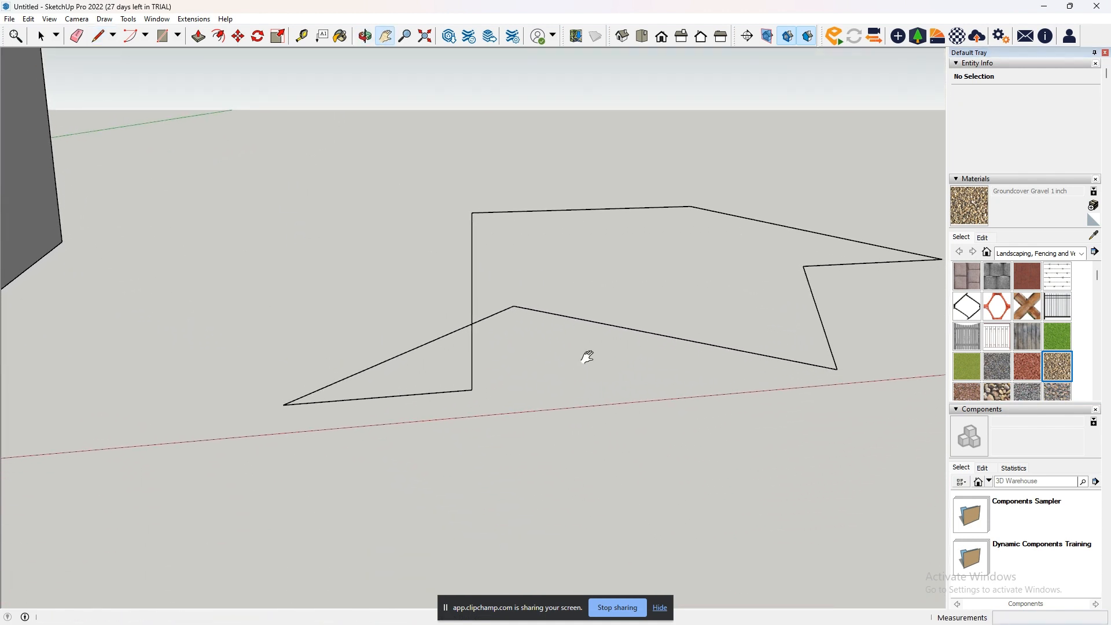
scroll(559, 356, down, 2)
drag(555, 357, 421, 410)
scroll(420, 409, down, 1)
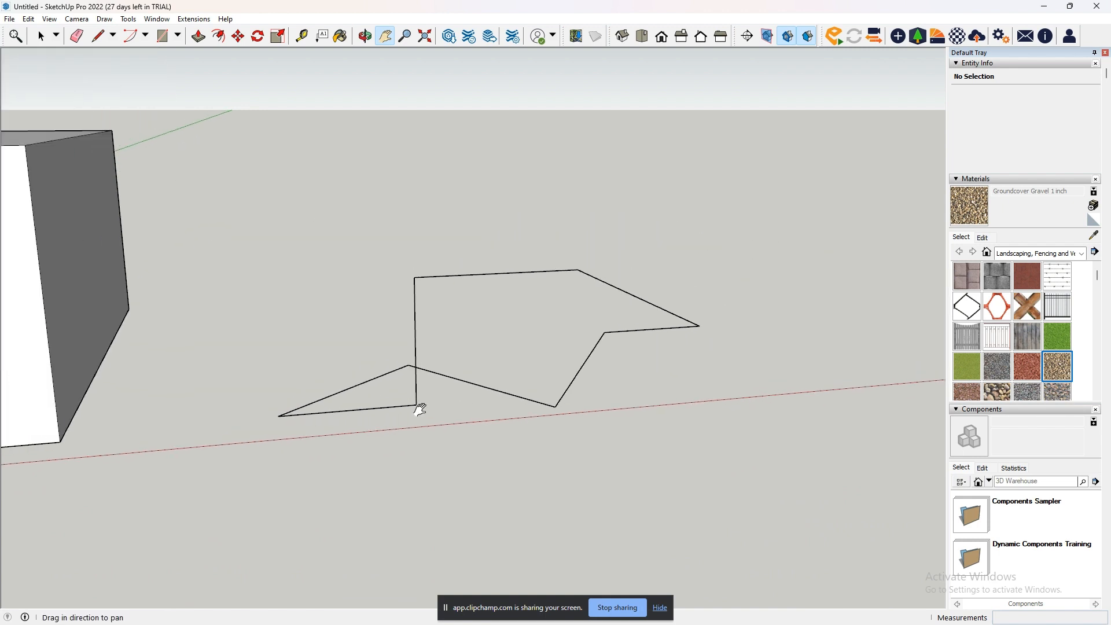
middle_drag(421, 409, 471, 362)
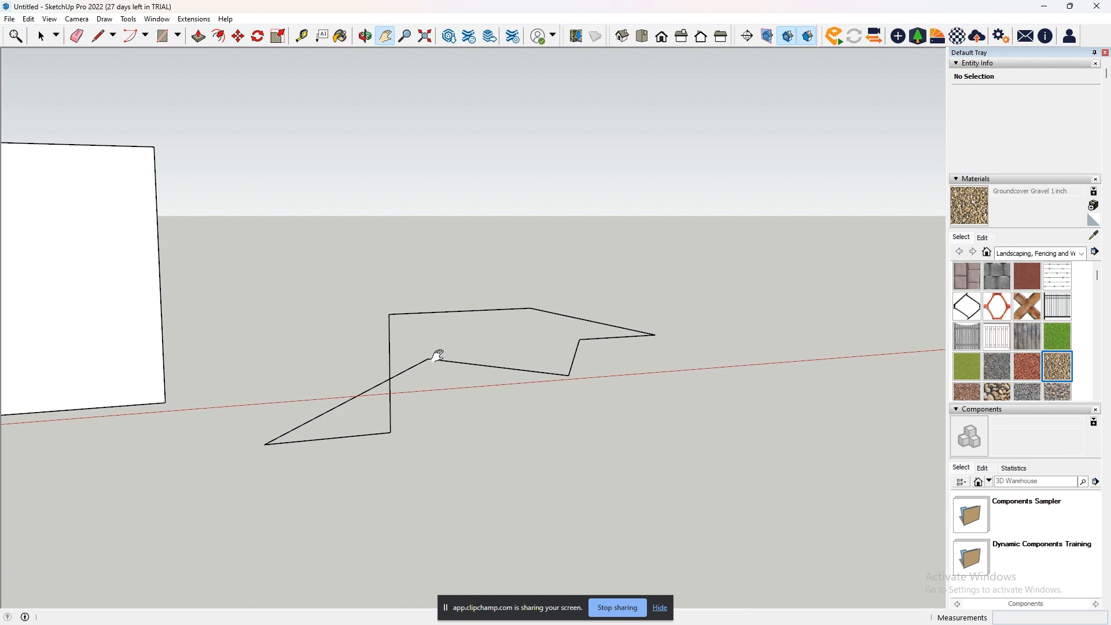
middle_drag(518, 365, 426, 426)
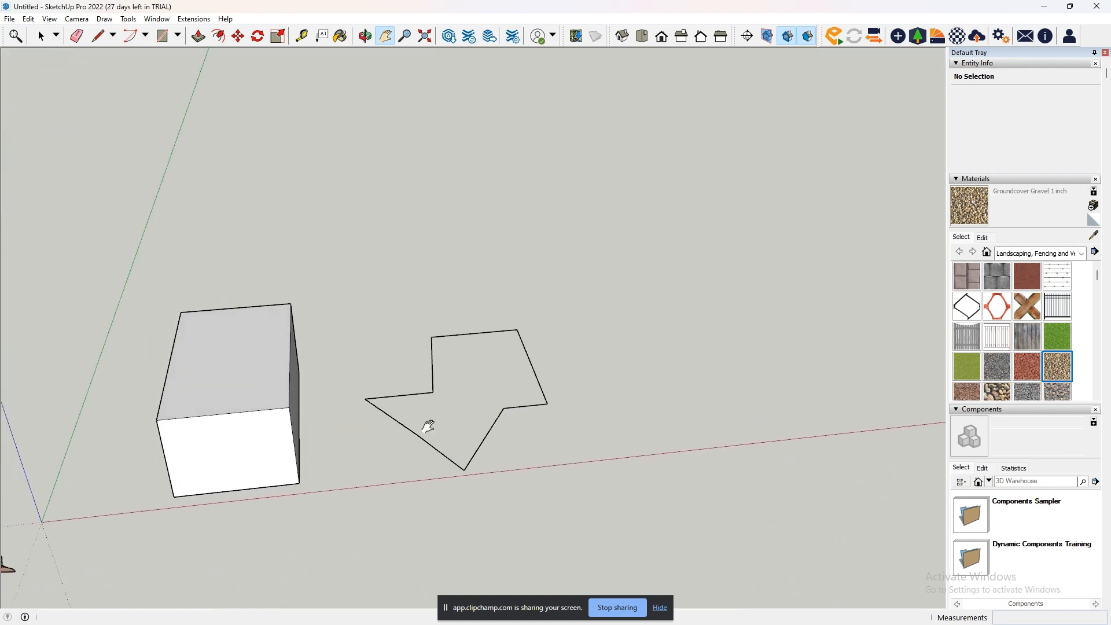
- Select the entire irregular outline beside the box and delete it
key(space)
drag(318, 259, 593, 509)
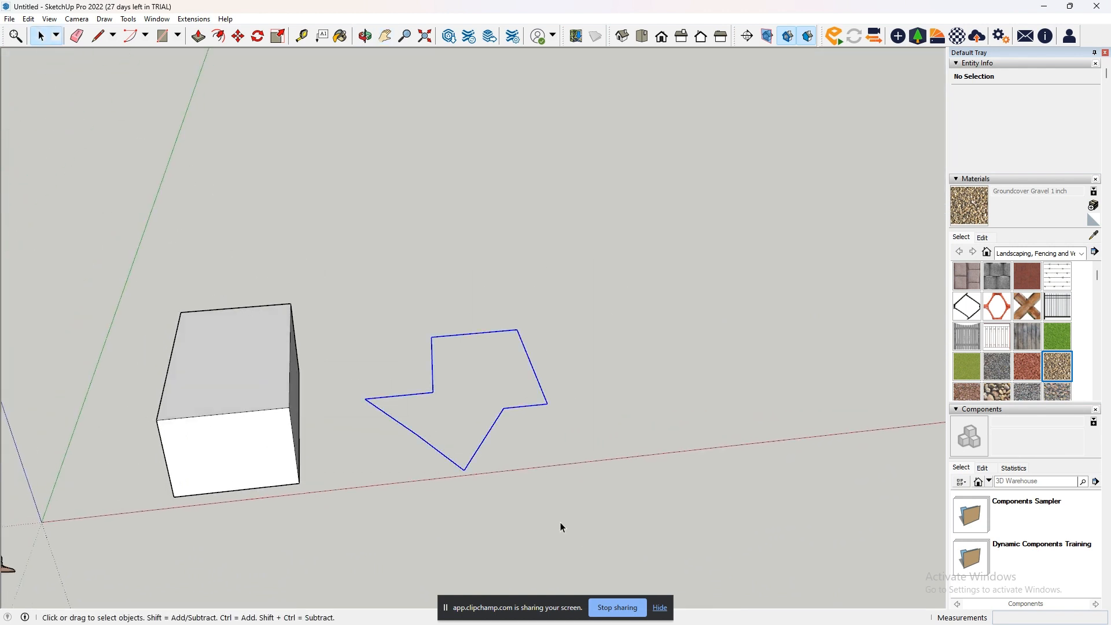
key(Delete)
- Draw a closed, irregular five-segment outline on the ground beside the box with the Line tool, ending at its starting point
middle_drag(384, 356, 341, 450)
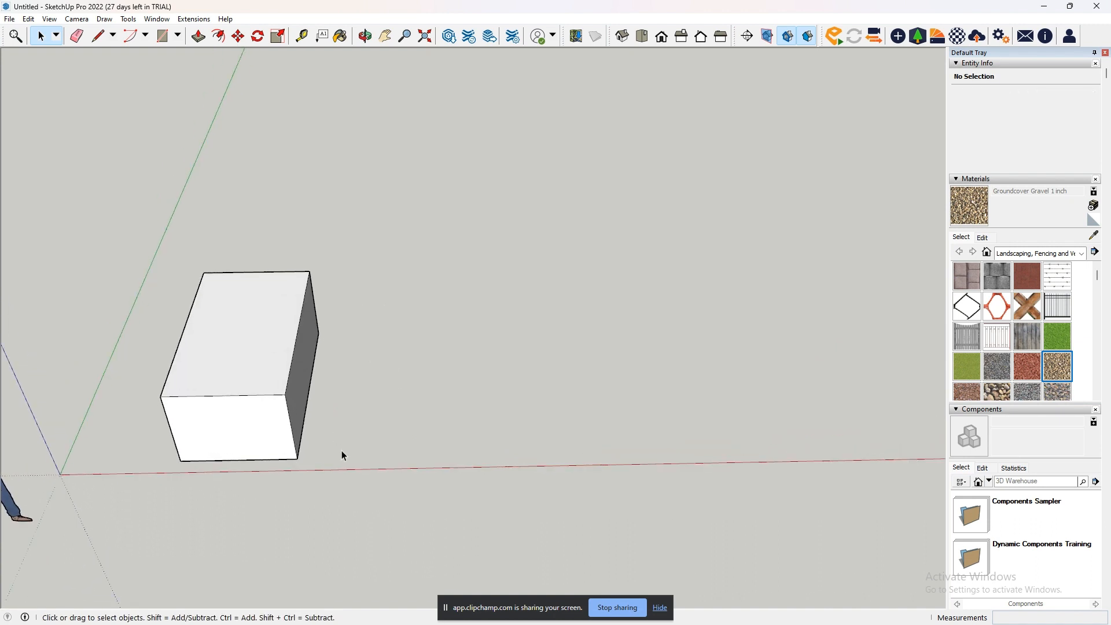
click(98, 36)
click(509, 349)
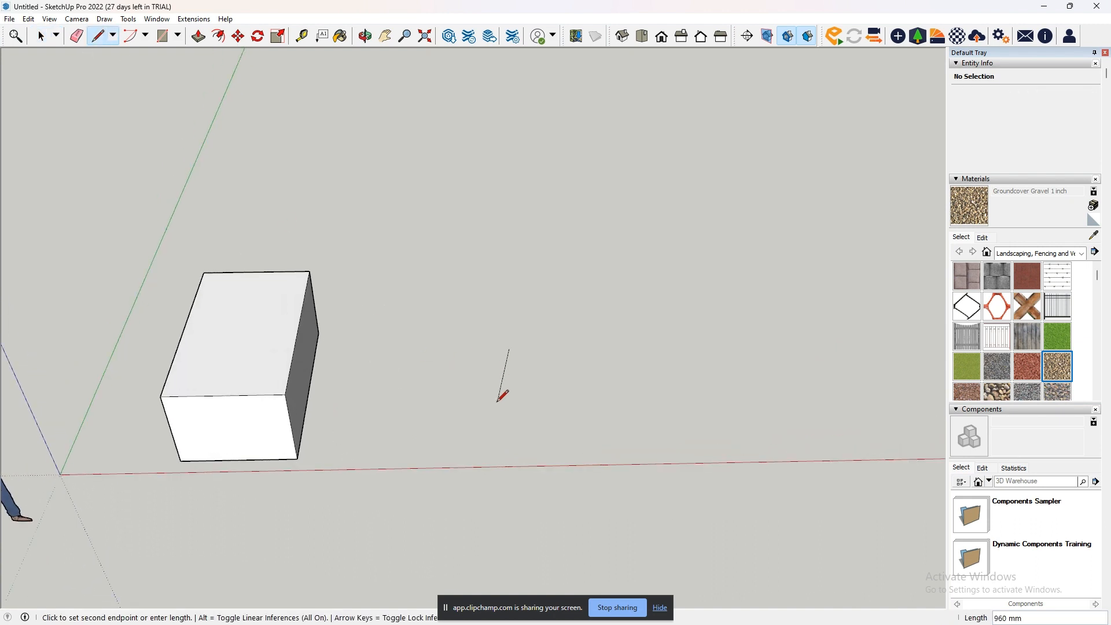
click(493, 407)
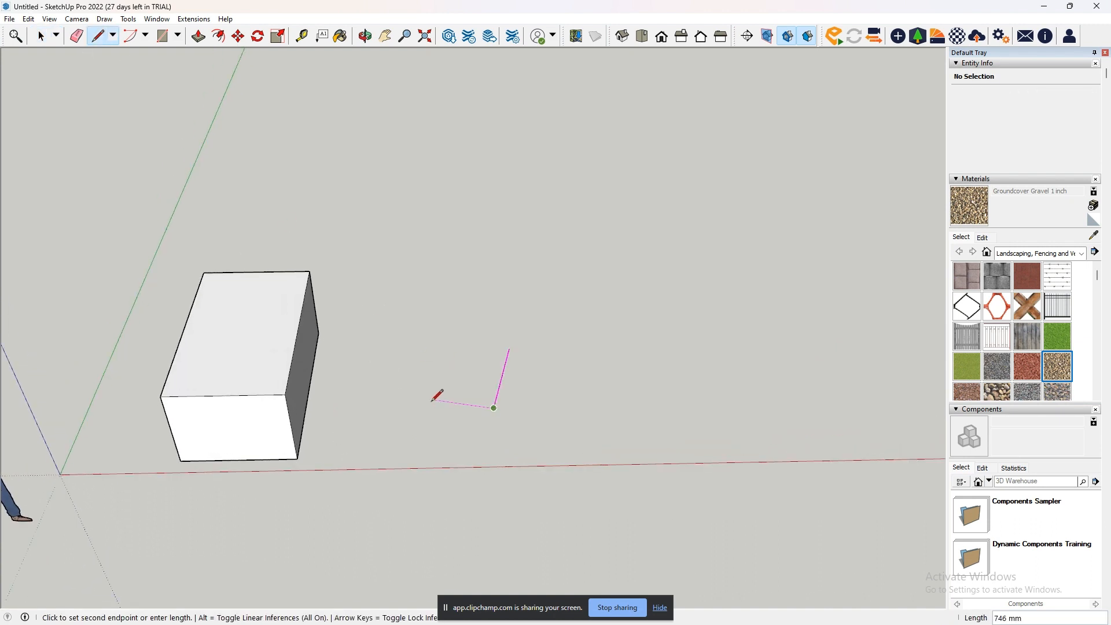
click(444, 439)
click(517, 502)
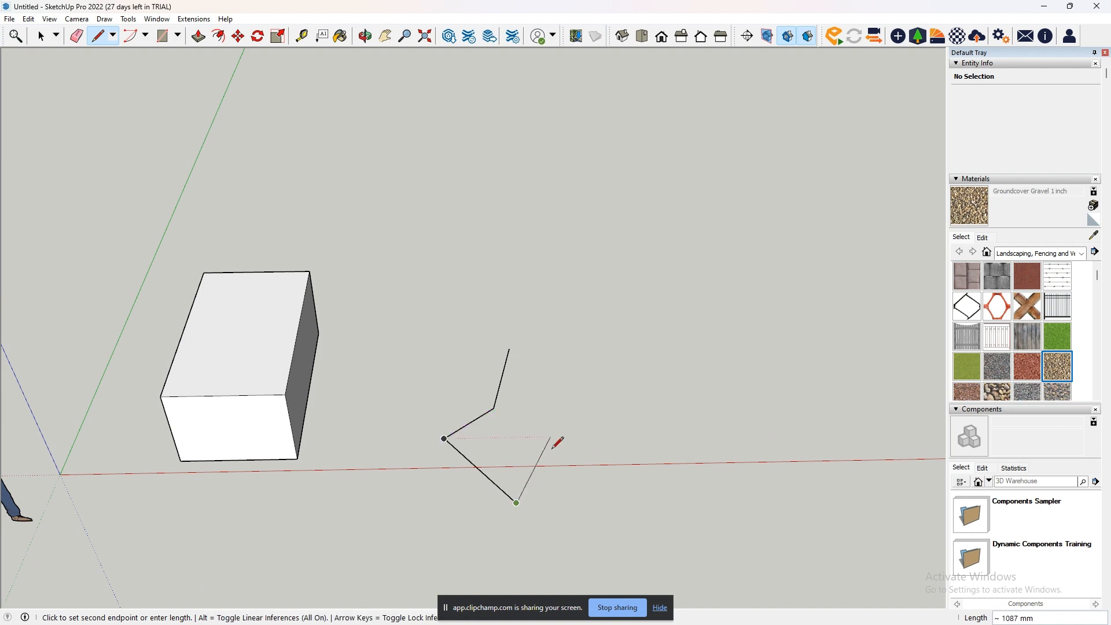
click(584, 421)
click(509, 349)
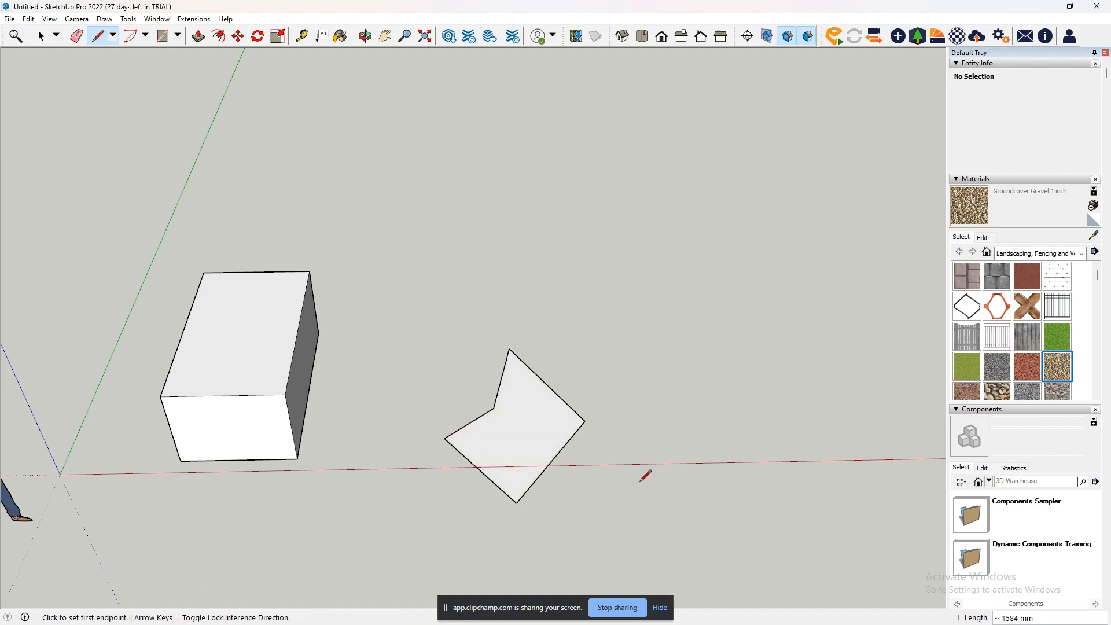
middle_drag(645, 475, 573, 484)
right_click(560, 490)
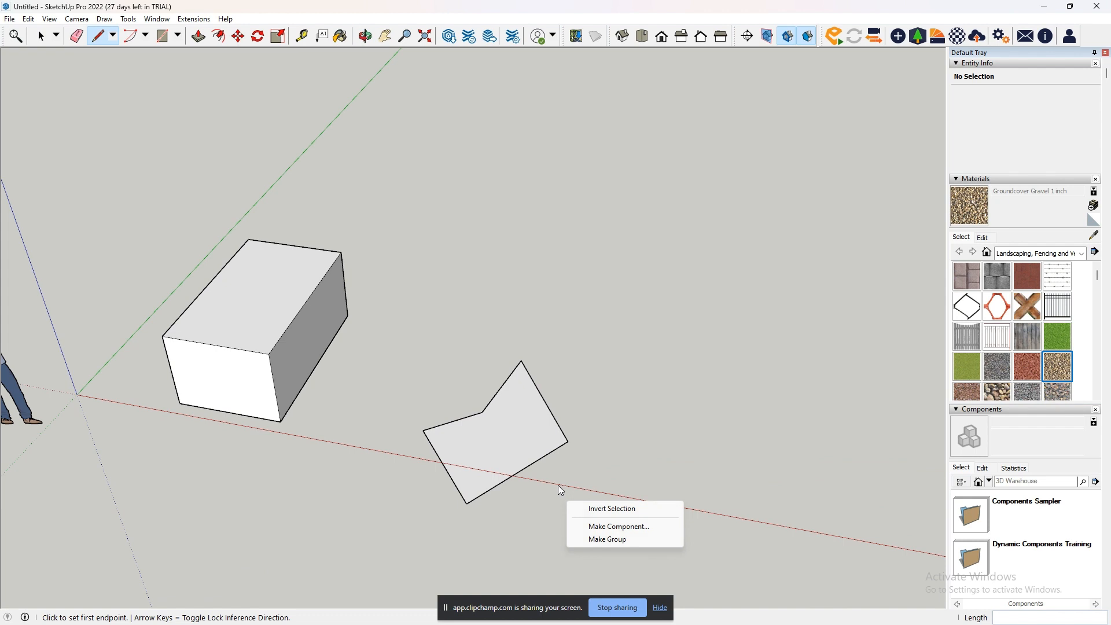
right_click(552, 483)
click(609, 442)
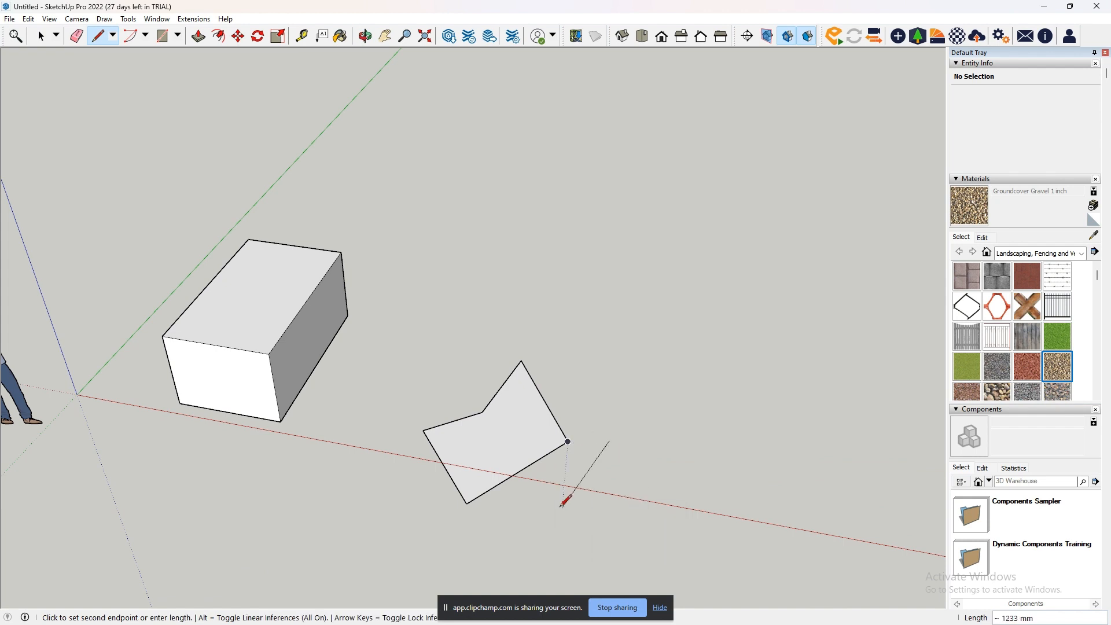
key(Escape)
- Examine the five-sided face from above, from a low angle and from underneath to compare its two sides
scroll(513, 453, up, 5)
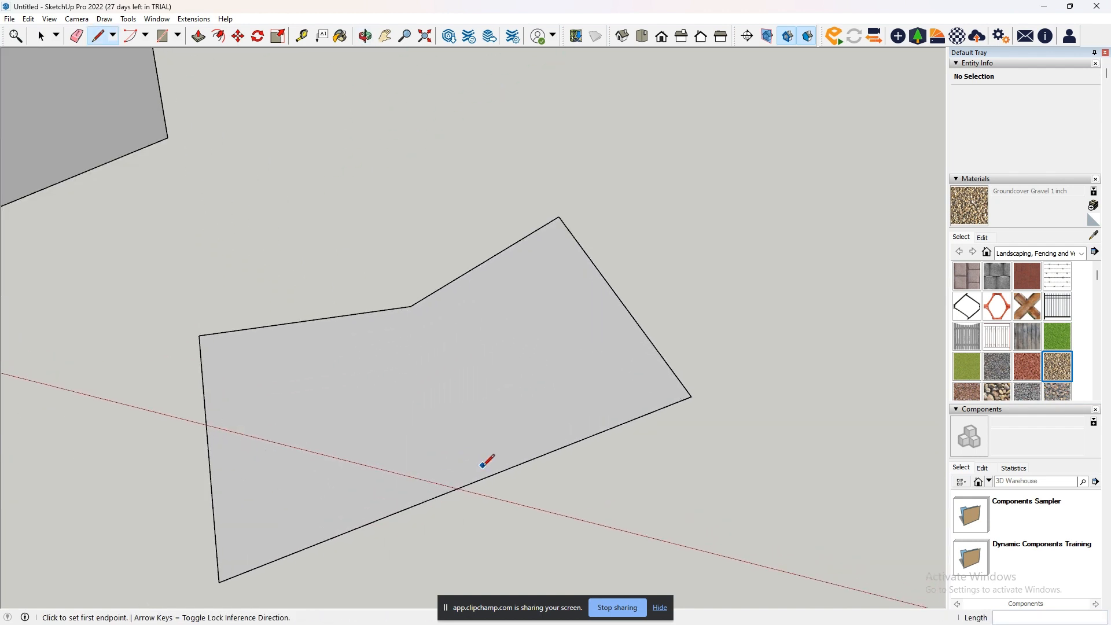
mouse_move(488, 457)
middle_down()
mouse_move(620, 396)
mouse_move(589, 403)
middle_up()
scroll(589, 403, down, 4)
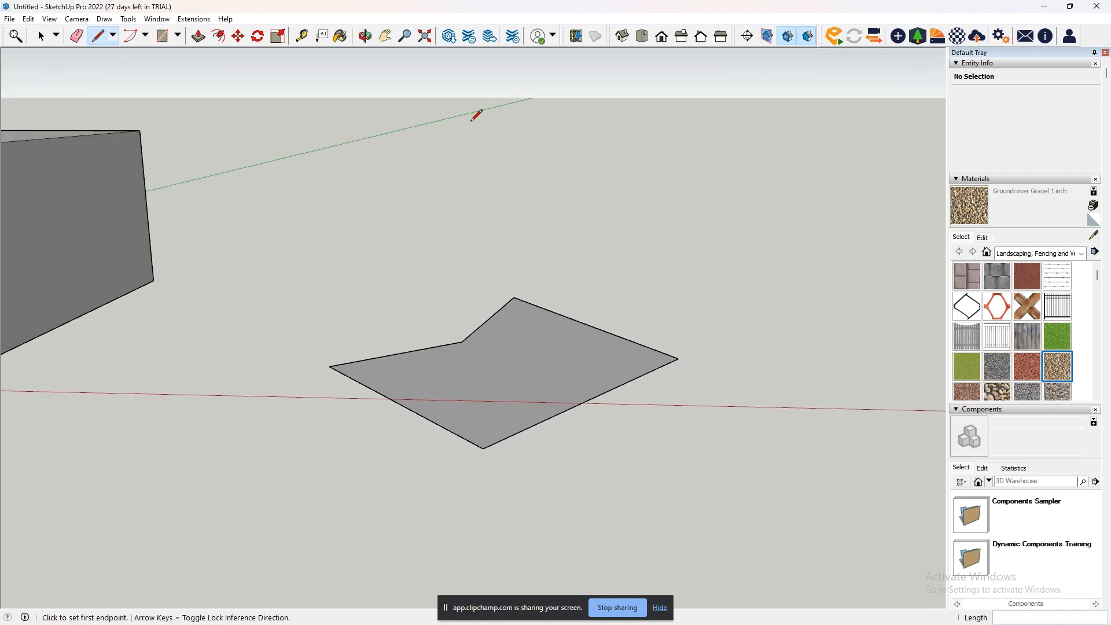
middle_drag(513, 285, 478, 463)
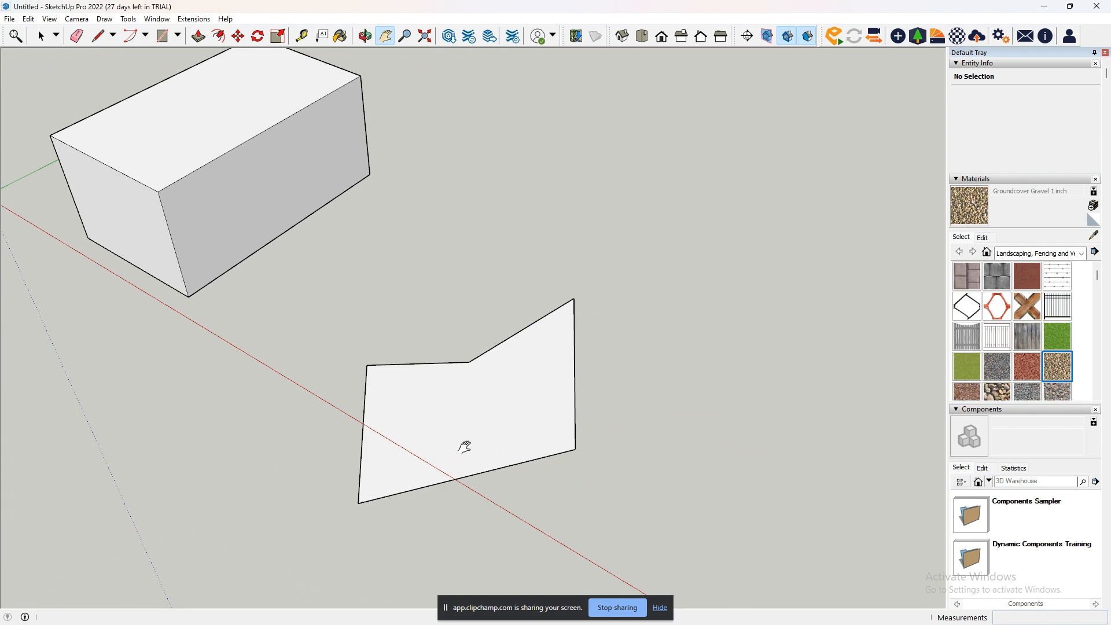
middle_drag(618, 540, 560, 248)
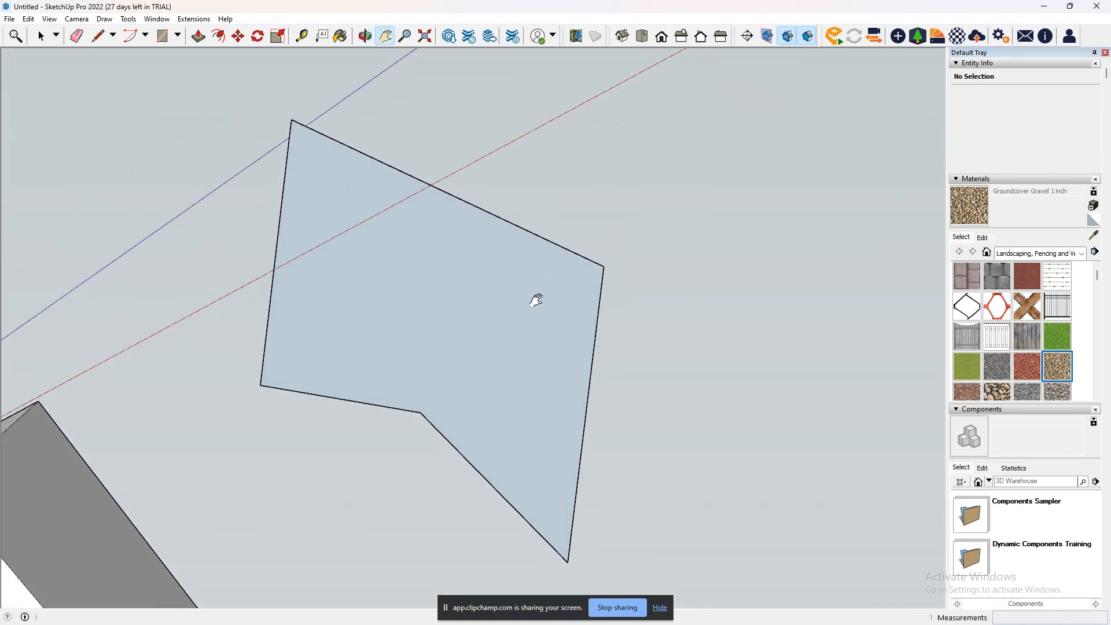
middle_drag(583, 213, 515, 536)
drag(516, 535, 560, 397)
middle_drag(561, 396, 645, 97)
scroll(519, 537, down, 1)
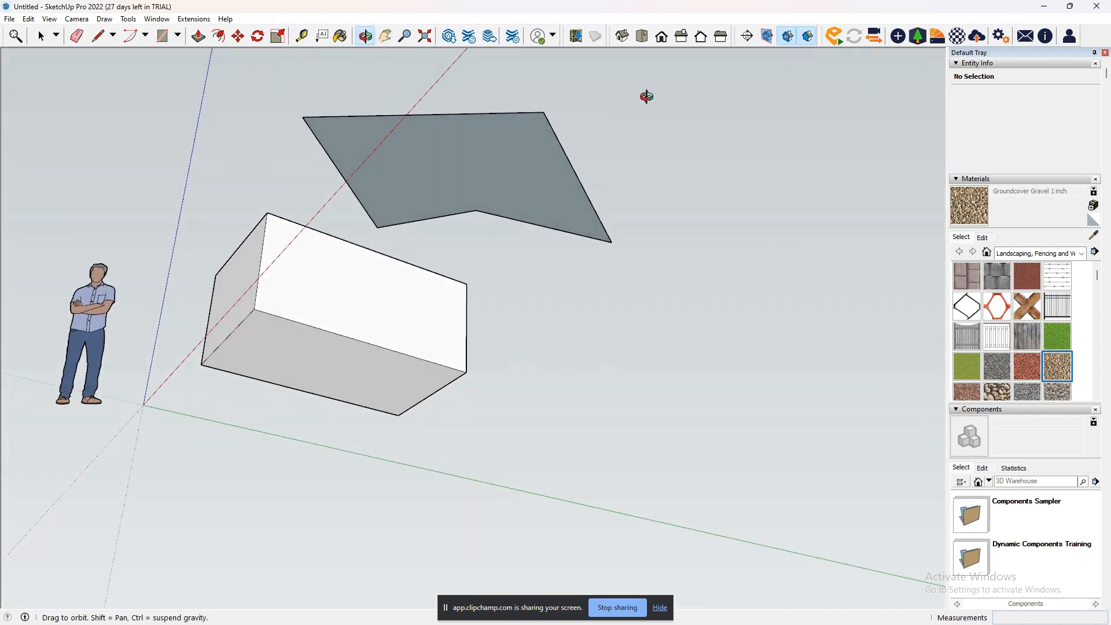
middle_drag(502, 130, 497, 165)
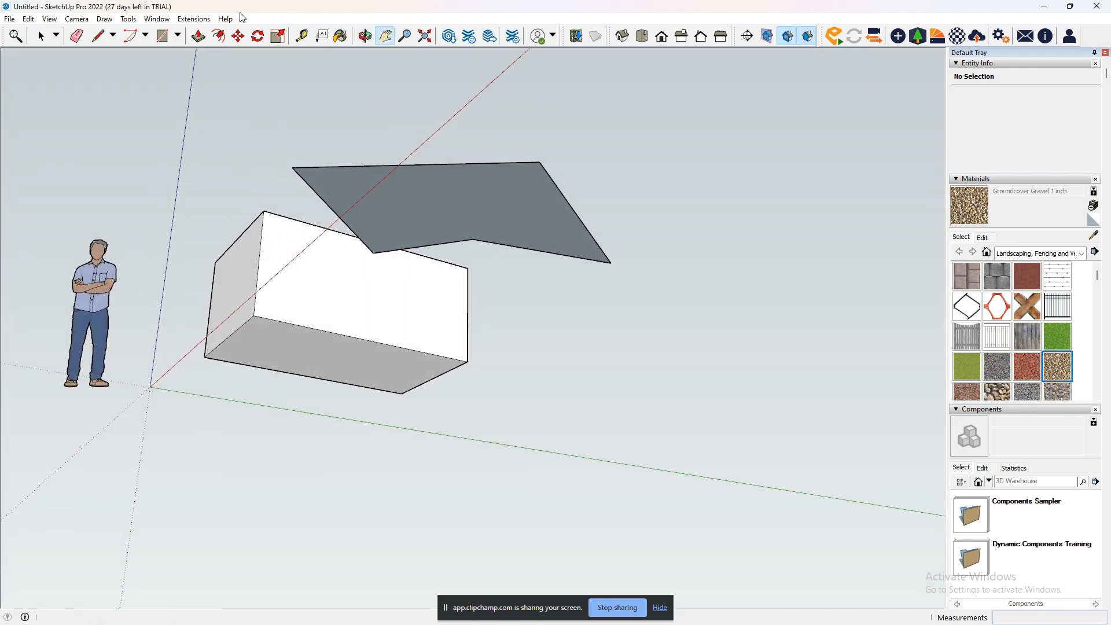
- Try extruding the five-sided face from its underside with Push/Pull, and undo the extrusion
click(198, 36)
click(384, 209)
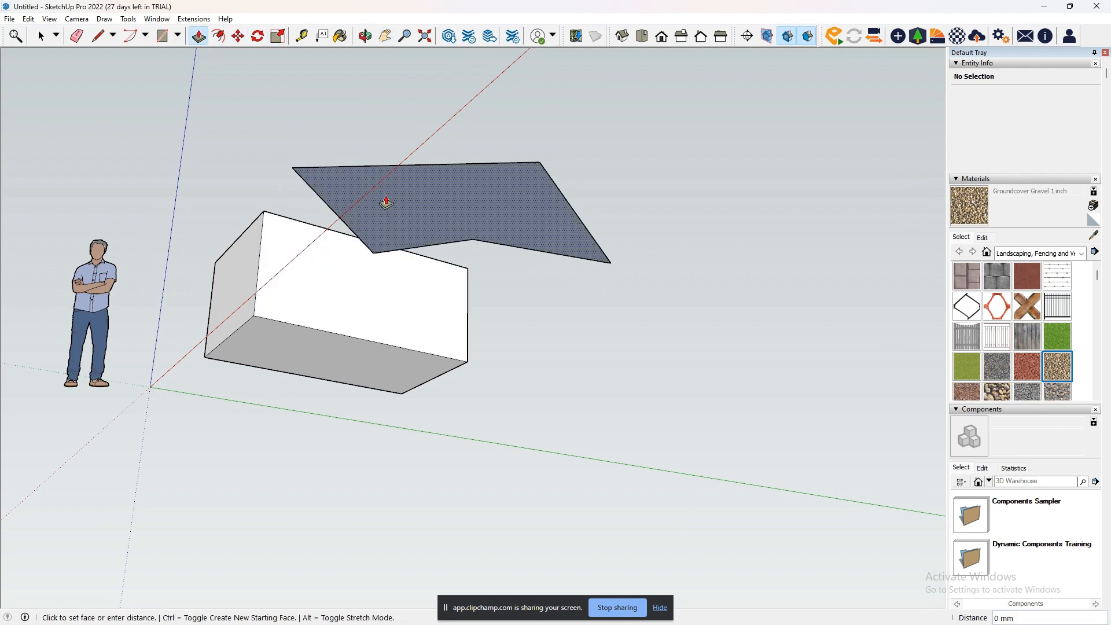
click(464, 349)
mouse_move(464, 349)
middle_down()
mouse_move(690, 349)
mouse_move(509, 538)
mouse_move(346, 368)
mouse_move(520, 486)
mouse_move(584, 377)
mouse_move(461, 236)
mouse_move(452, 355)
middle_up()
key(ctrl+z)
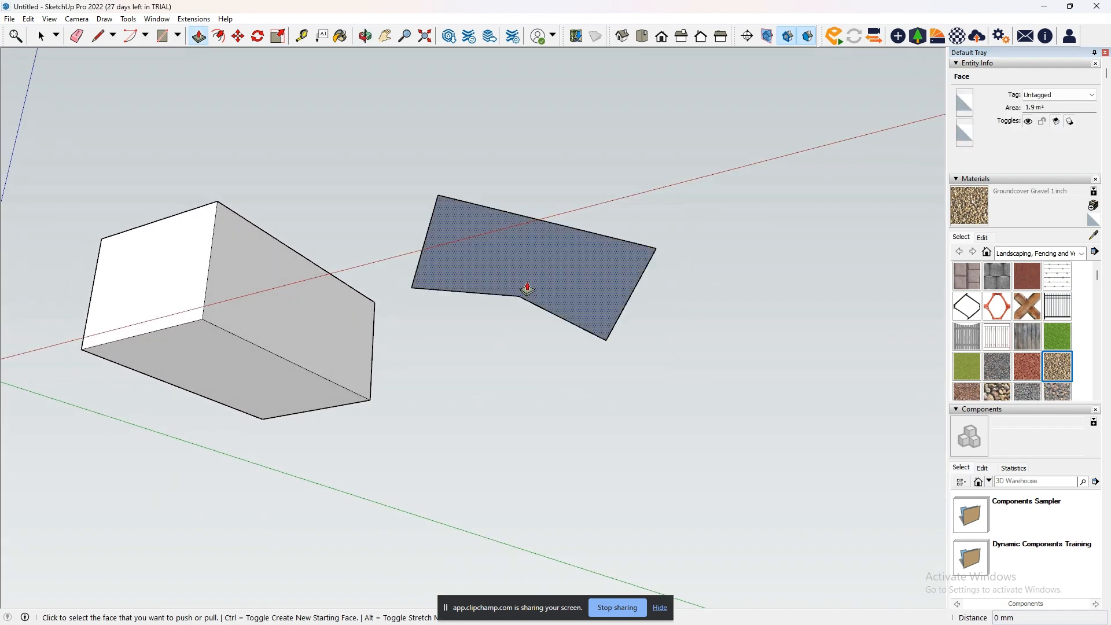
- Reverse the orientation of the five-sided face as seen from above, and undo the reversal
middle_drag(526, 288, 423, 577)
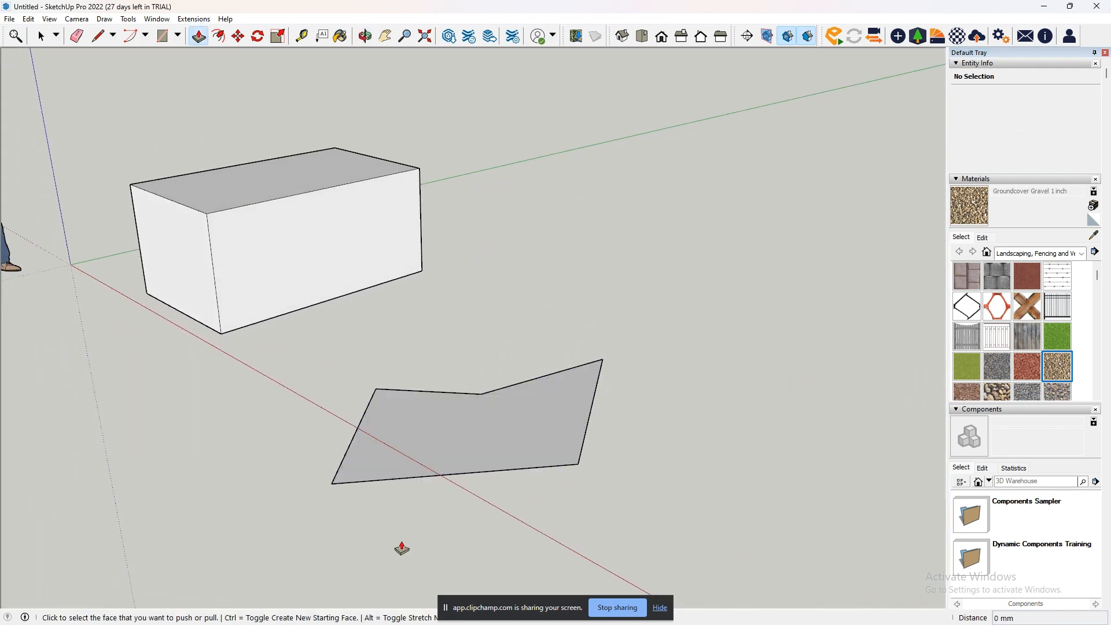
middle_drag(500, 453, 453, 584)
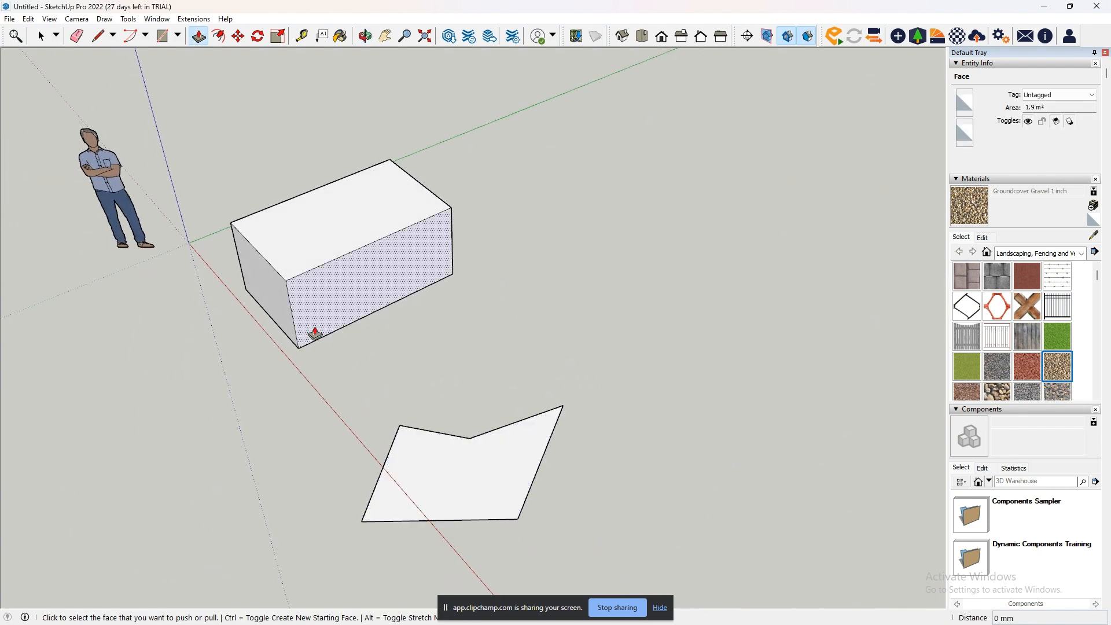
key(space)
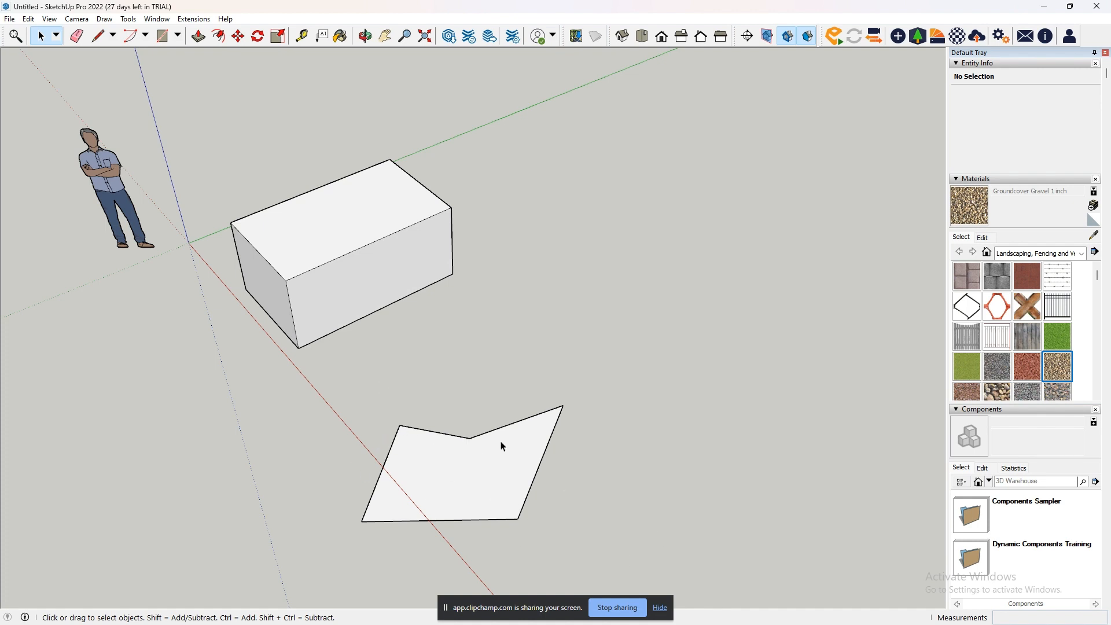
right_click(473, 481)
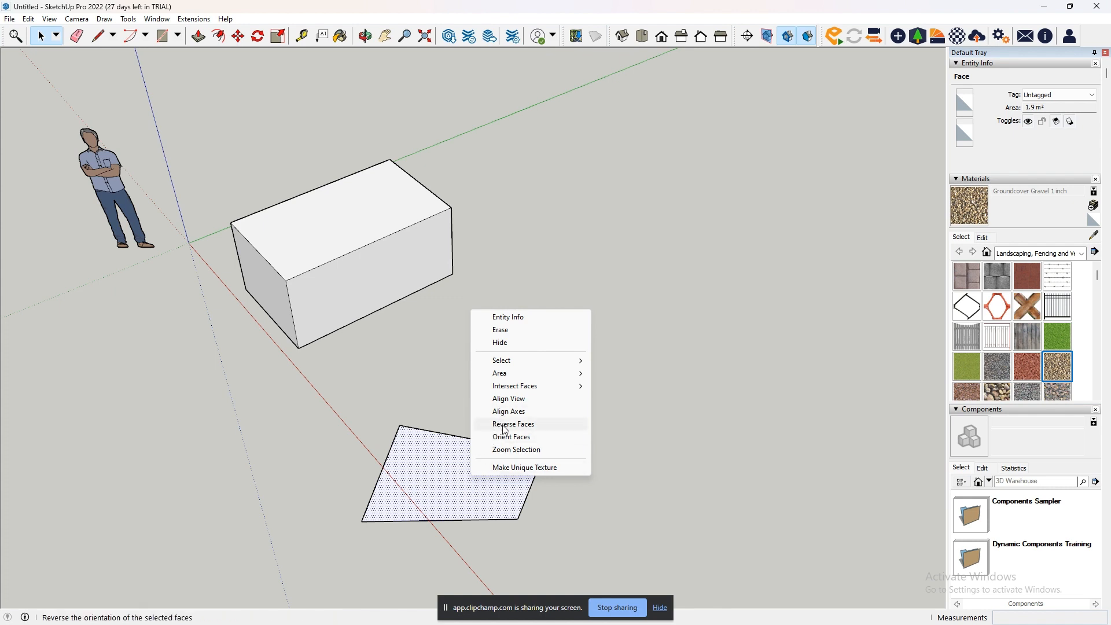
click(557, 426)
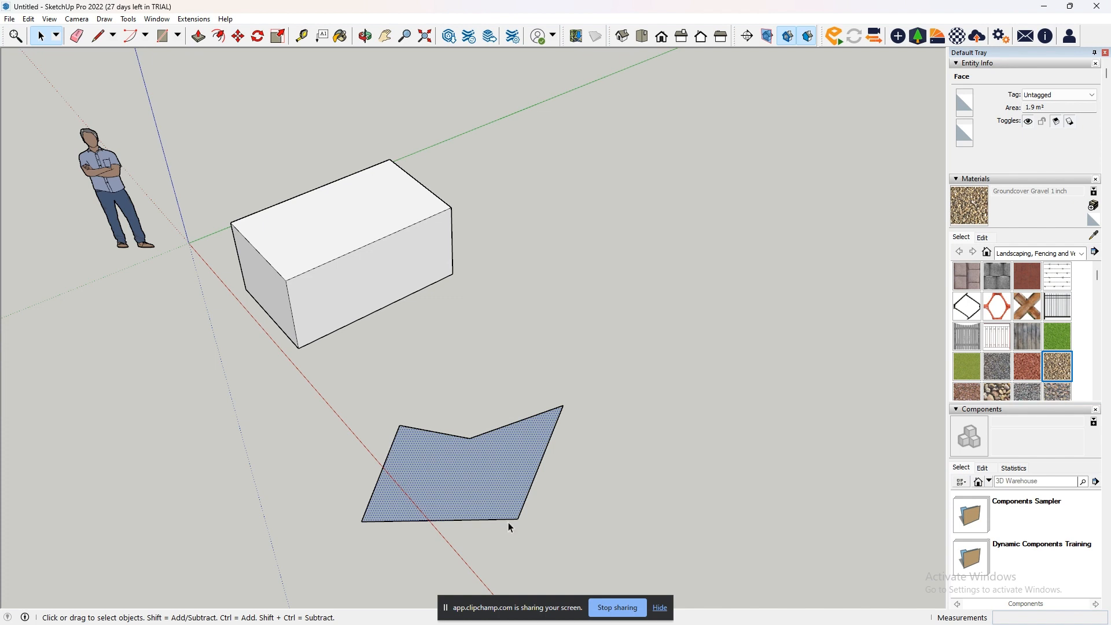
key(ctrl+z)
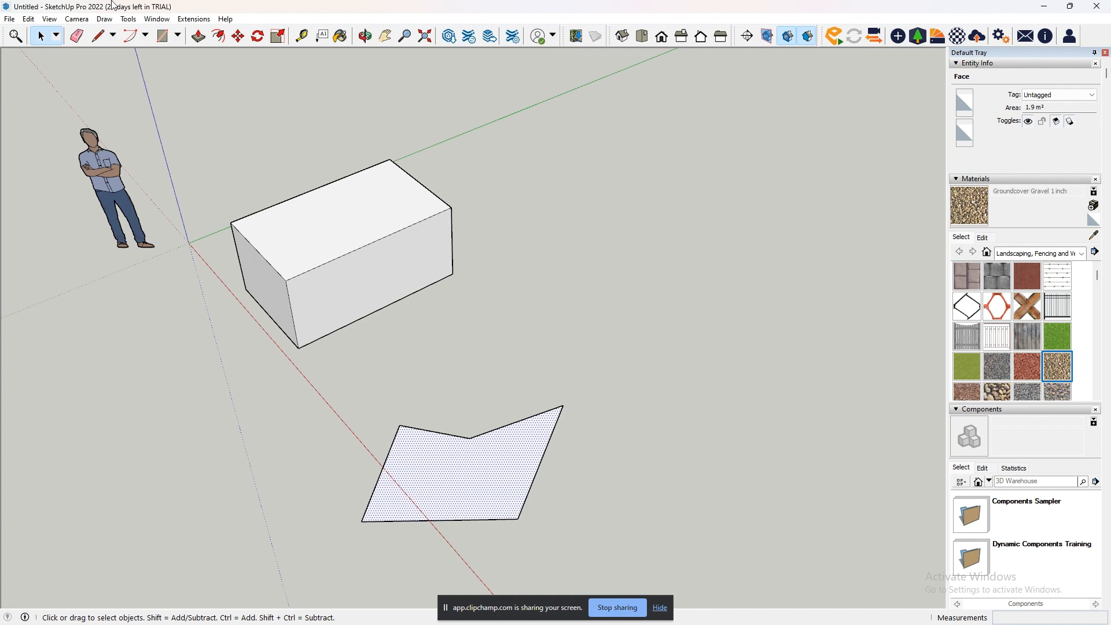
- Draw a large closed, curvy outline beyond the five-sided face with the Freehand tool and inspect its edge segments up close
click(112, 35)
click(122, 68)
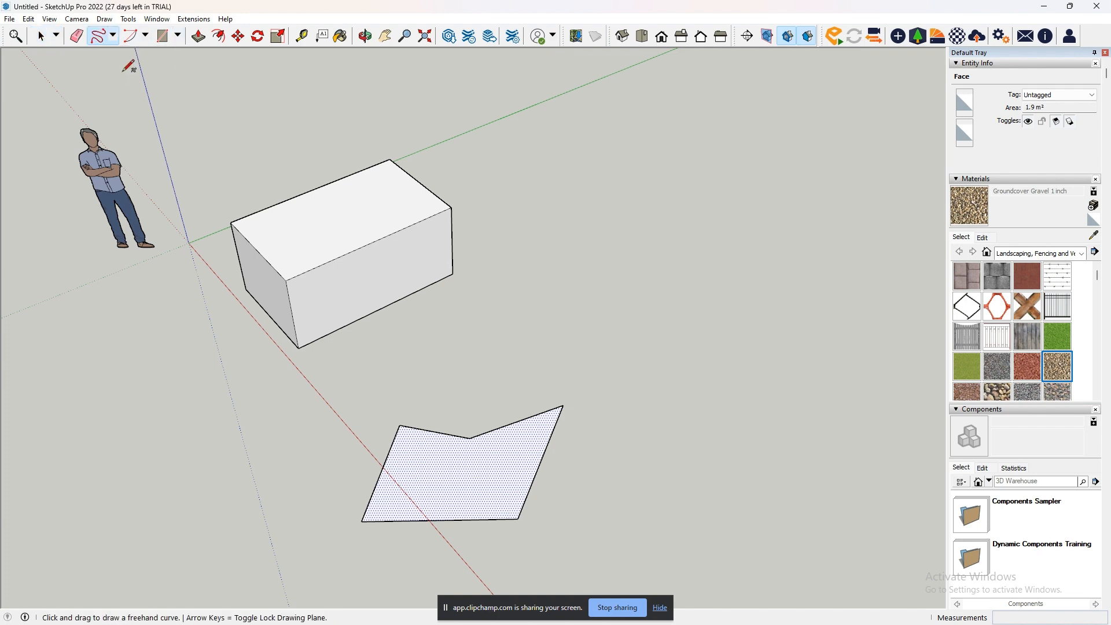
middle_drag(387, 424, 580, 377)
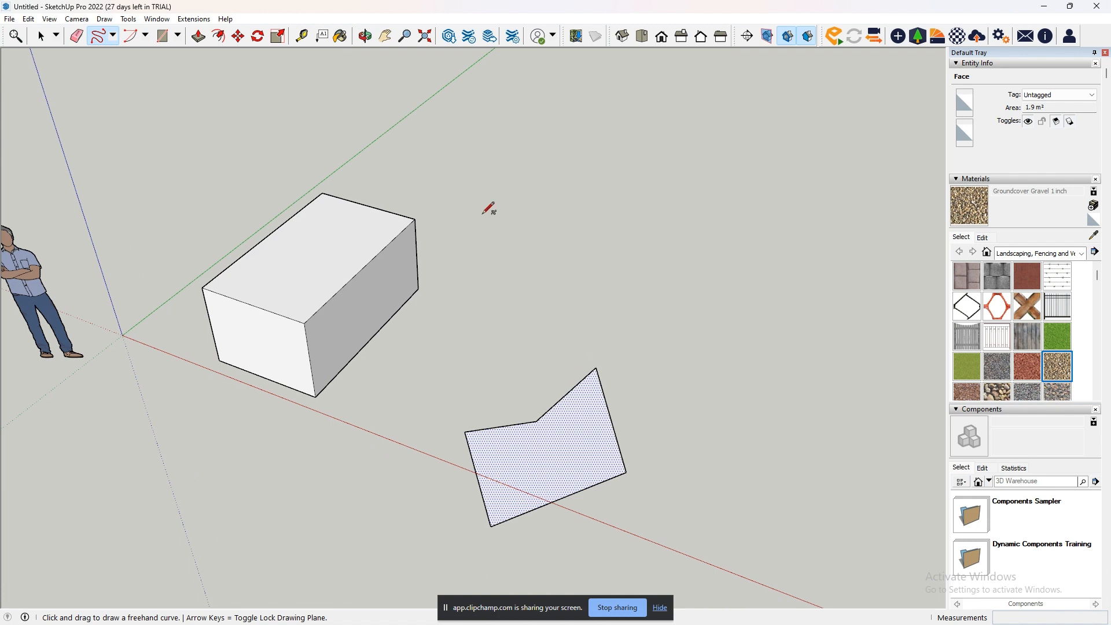
mouse_move(608, 242)
mouse_down()
mouse_move(587, 244)
mouse_move(568, 267)
mouse_move(599, 287)
mouse_move(566, 328)
mouse_move(599, 343)
mouse_move(643, 337)
mouse_move(653, 305)
mouse_move(615, 235)
mouse_move(608, 242)
mouse_up()
middle_drag(719, 380, 673, 326)
scroll(583, 377, up, 10)
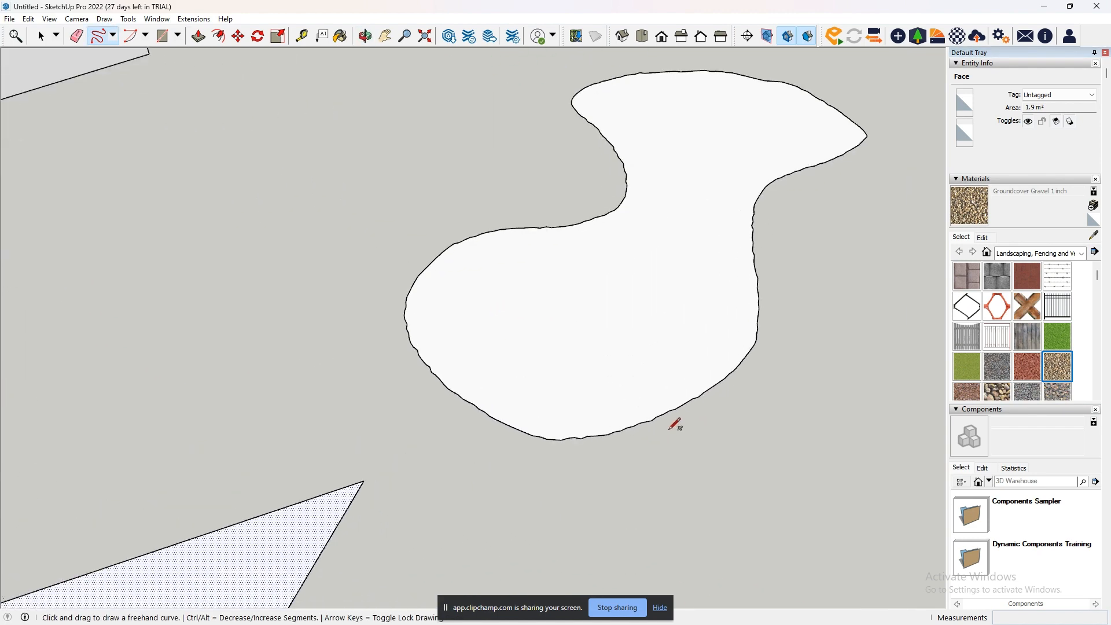
scroll(559, 427, down, 3)
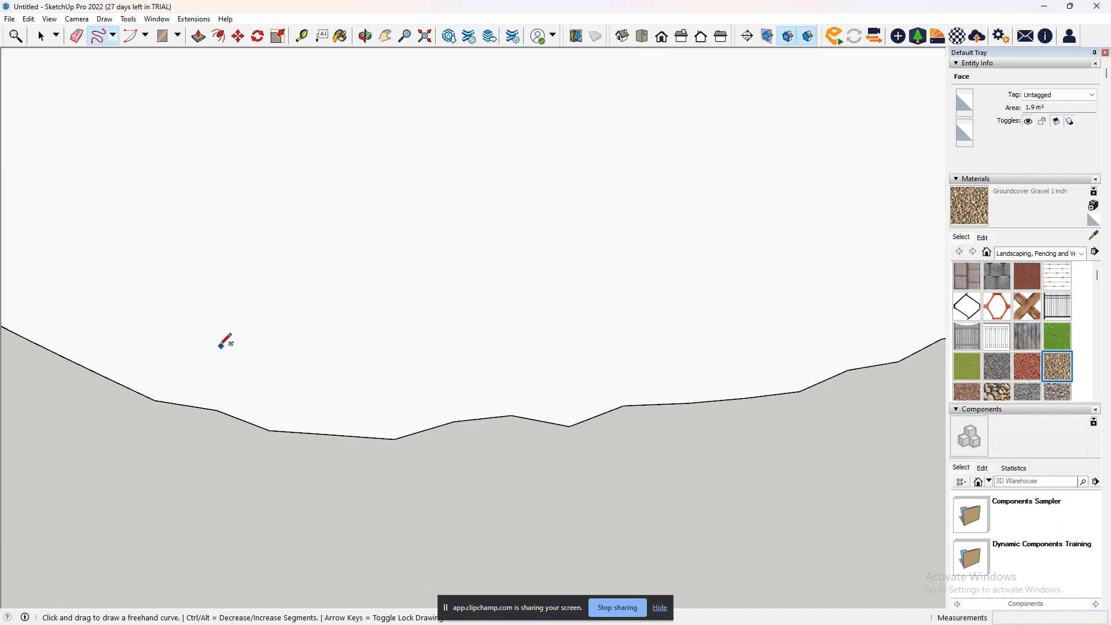
scroll(604, 364, up, 4)
scroll(590, 375, down, 6)
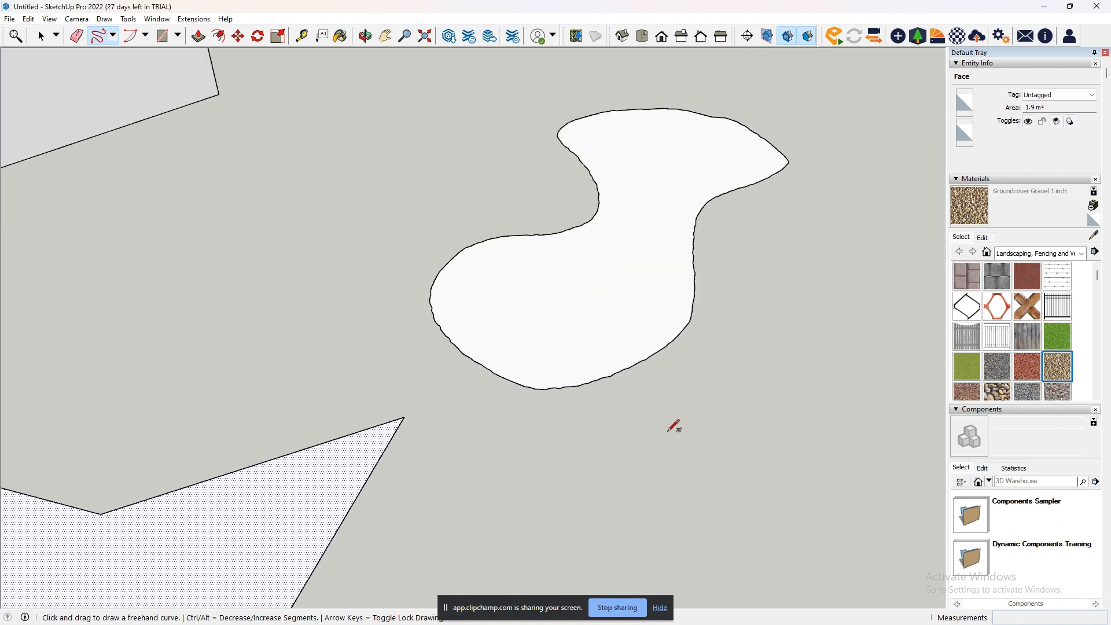
- Draw a second, smaller leaf-shaped closed outline with the Freehand tool next to the large curvy shape
mouse_move(668, 431)
mouse_down()
mouse_move(560, 441)
mouse_move(518, 466)
mouse_move(506, 495)
mouse_move(584, 500)
mouse_move(641, 479)
mouse_move(670, 431)
mouse_up()
scroll(595, 503, up, 10)
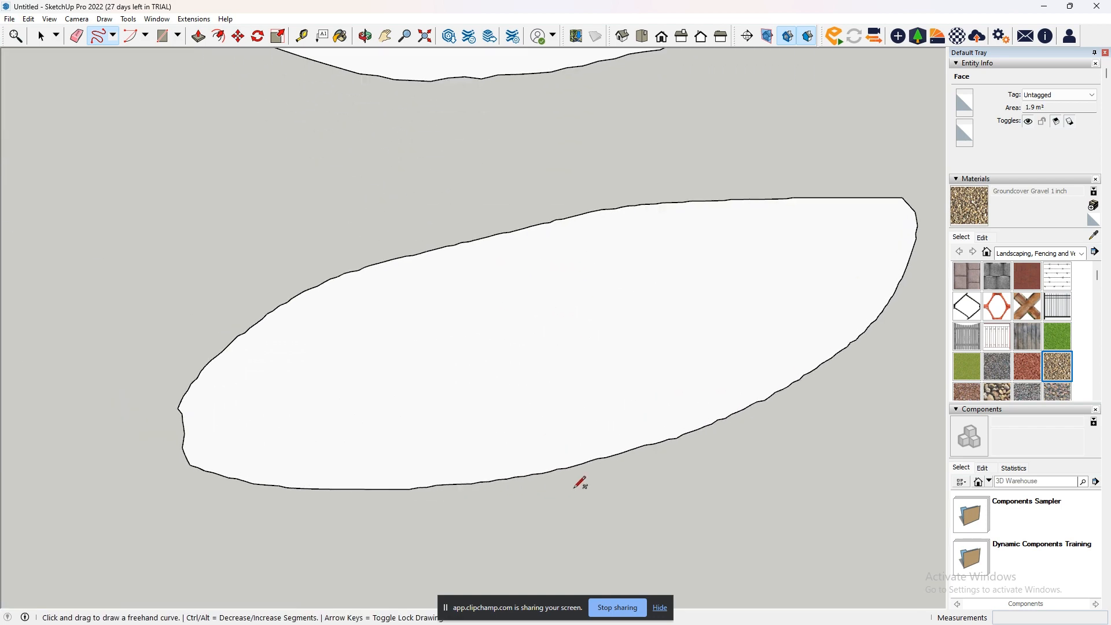
scroll(381, 468, down, 10)
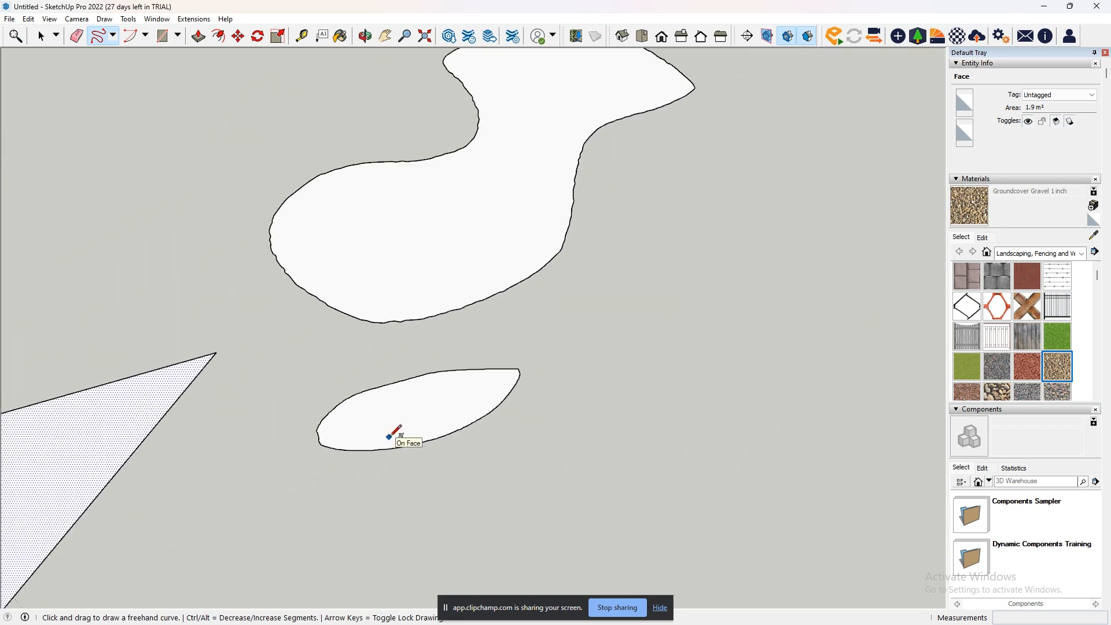
- Erase both freehand shapes with the Eraser by stroking across their outlines
click(77, 36)
mouse_move(405, 444)
mouse_down()
mouse_move(384, 297)
mouse_move(354, 324)
mouse_up()
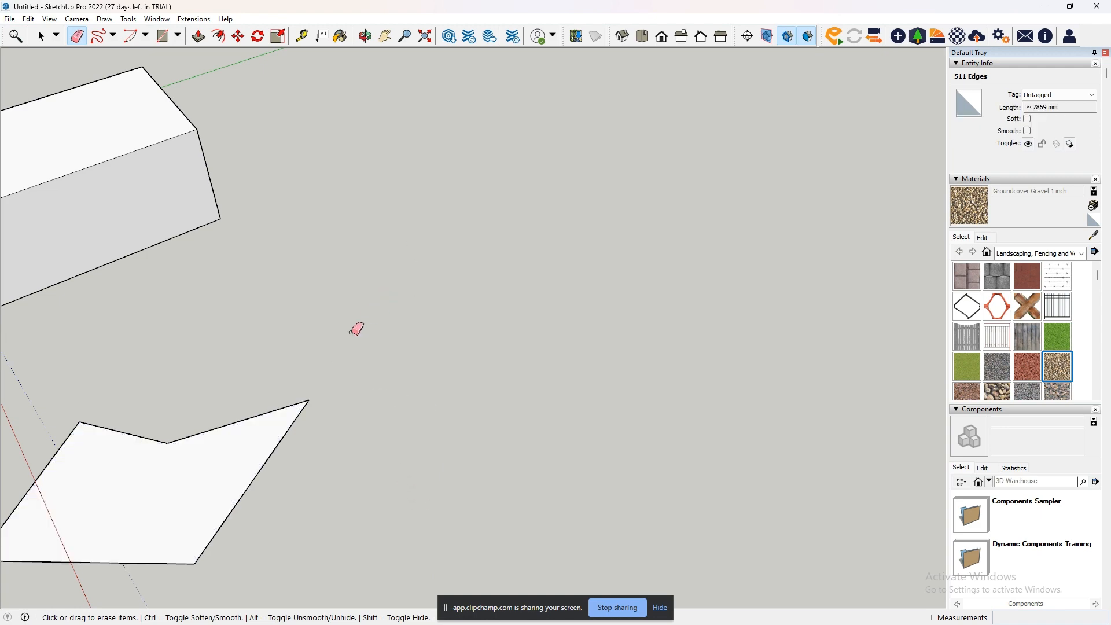
mouse_move(355, 325)
middle_down()
mouse_move(357, 367)
mouse_move(527, 340)
middle_up()
- Select the box and the five-sided face together and delete them, keeping the human figure
scroll(527, 341, down, 3)
middle_drag(471, 399, 547, 370)
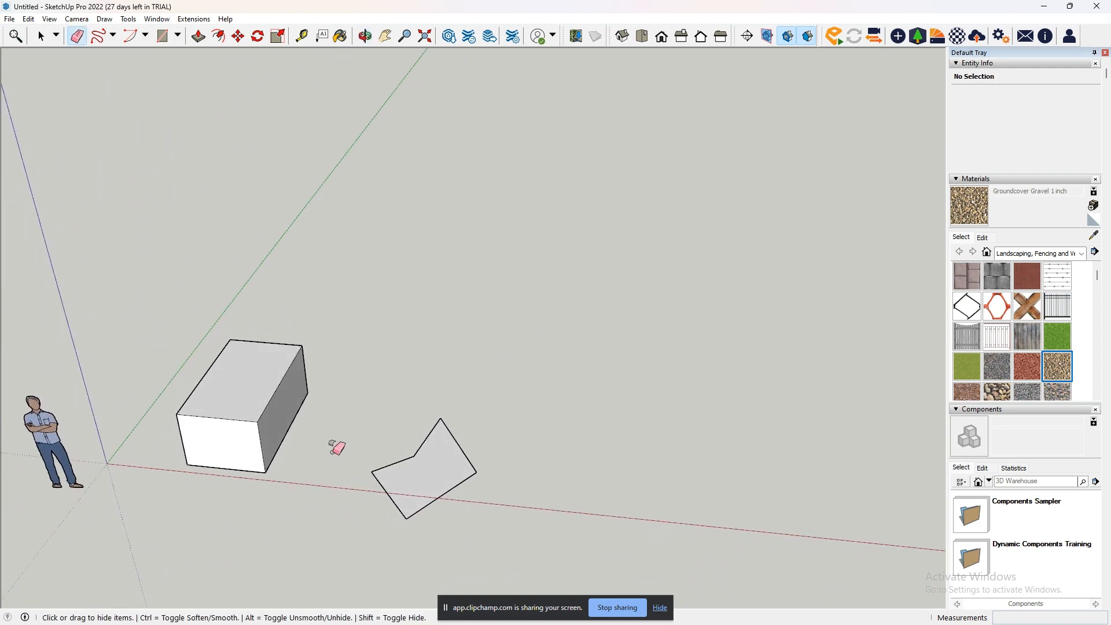
shift+middle_drag(334, 449, 619, 364)
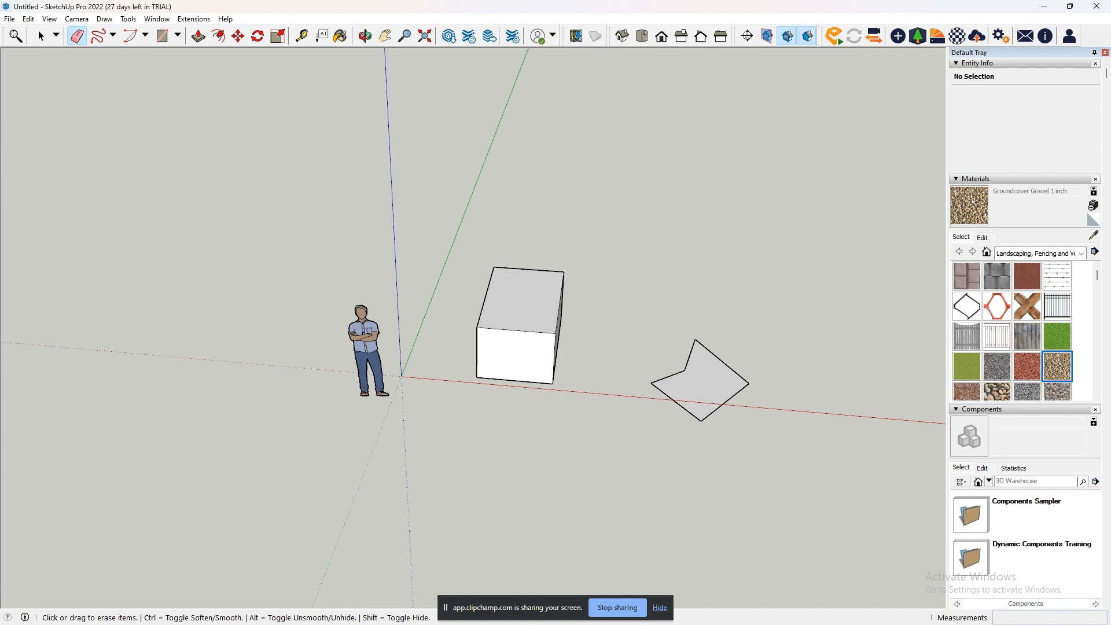
key(space)
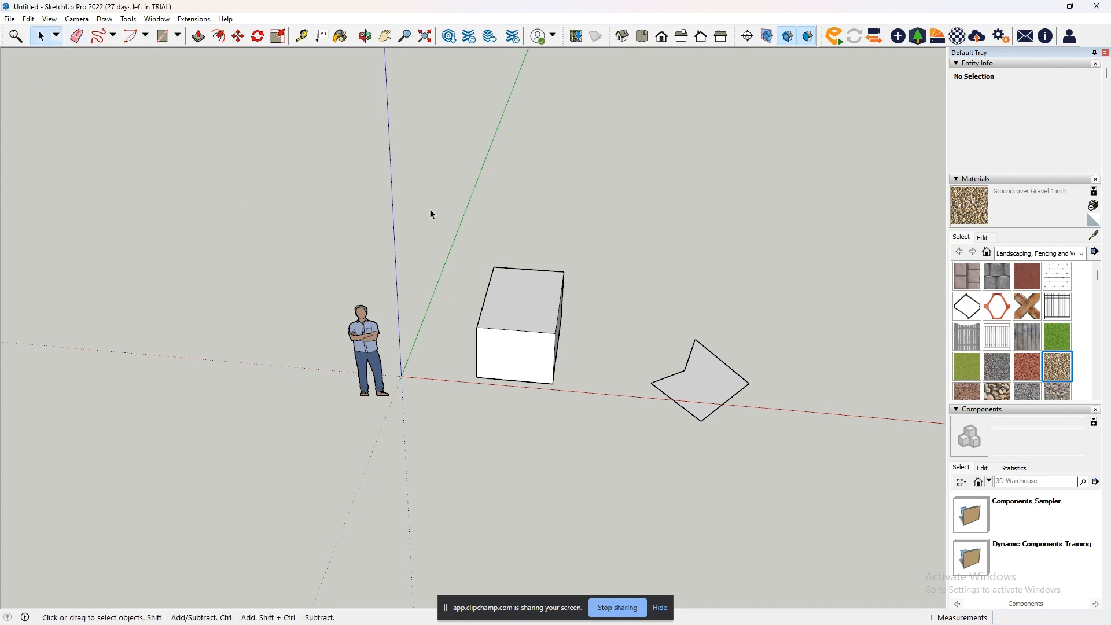
drag(431, 213, 782, 478)
key(Delete)
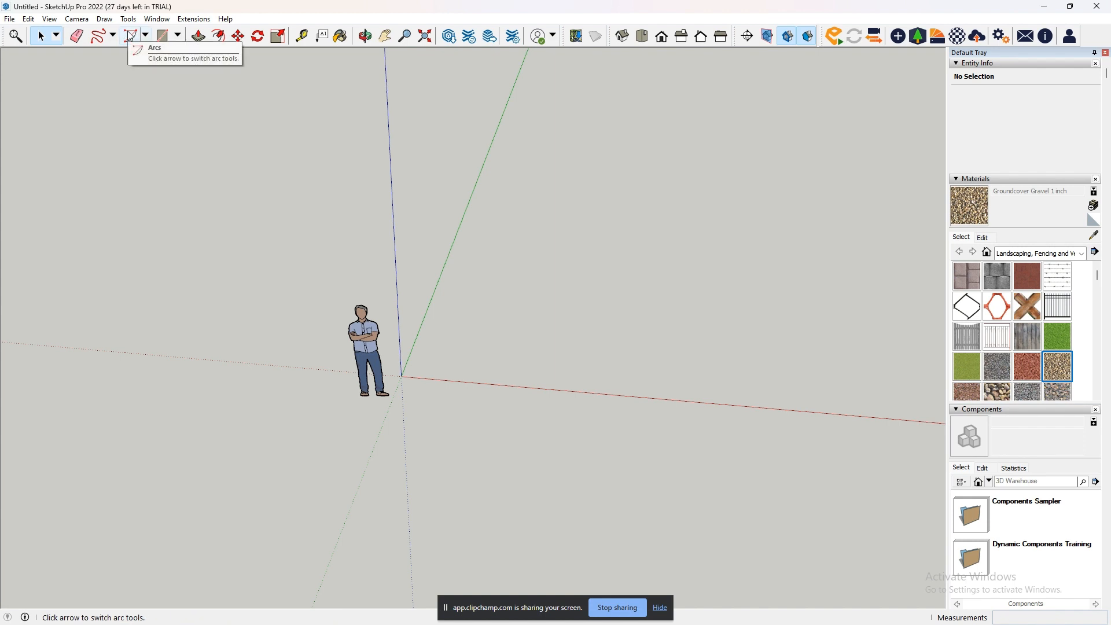
- Draw a quarter-circle arc with a radius of about 1316 mm beside the human figure using the Arc tool, and undo it
click(145, 37)
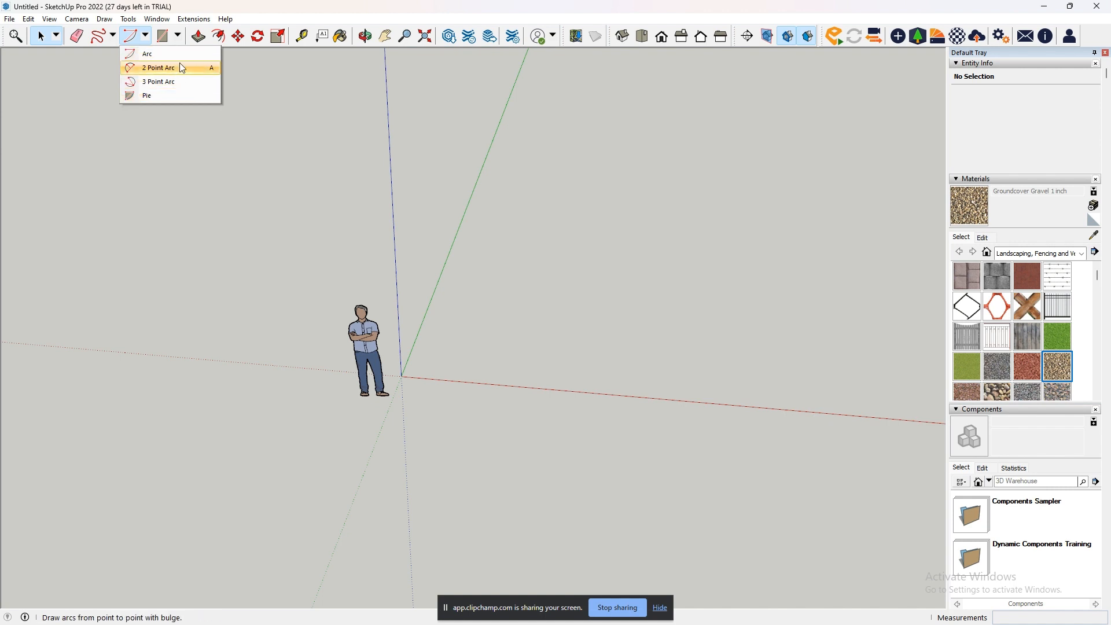
click(152, 54)
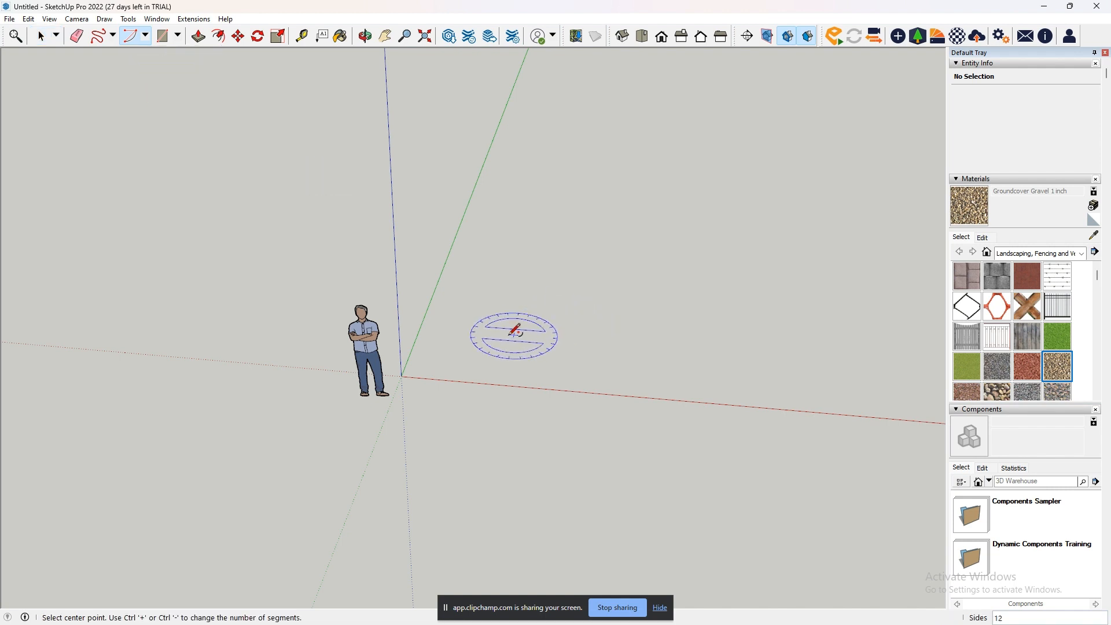
middle_drag(512, 333, 553, 419)
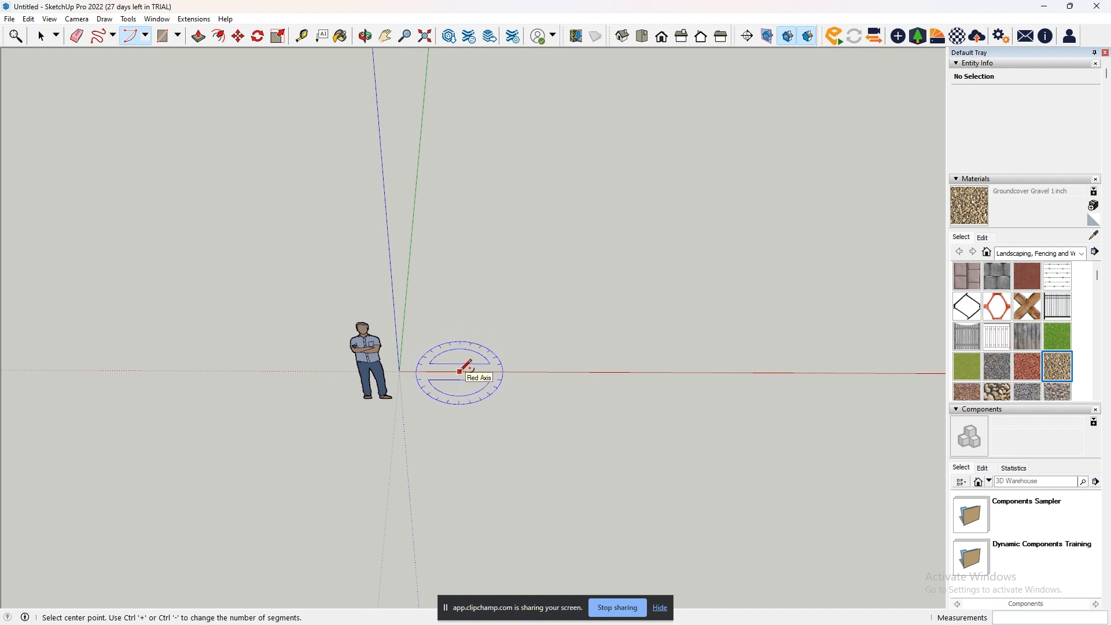
click(478, 355)
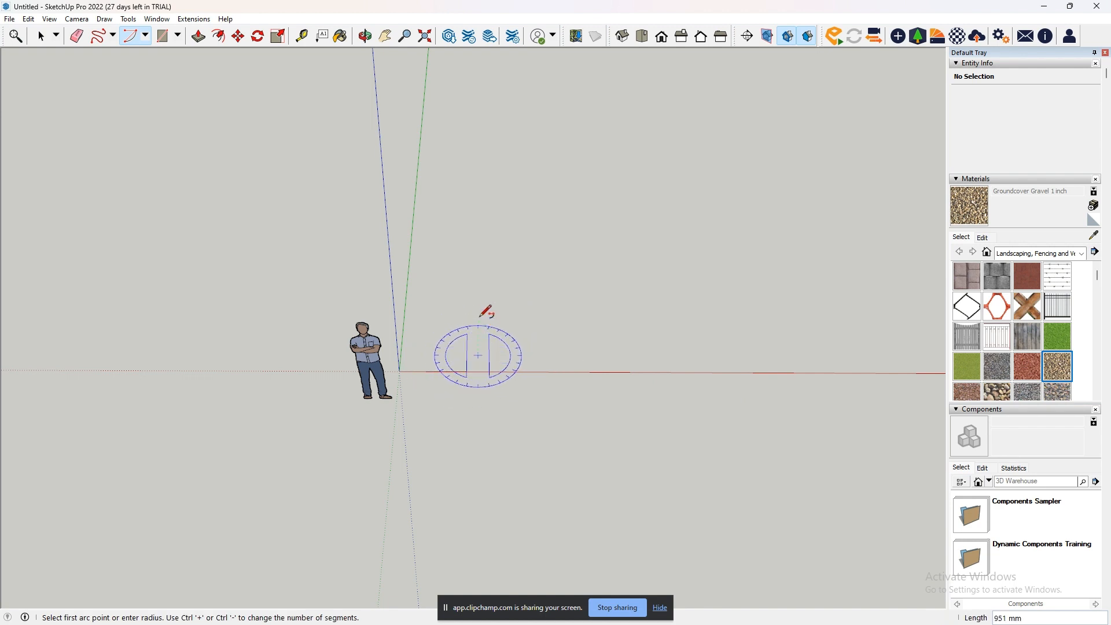
scroll(480, 312, up, 2)
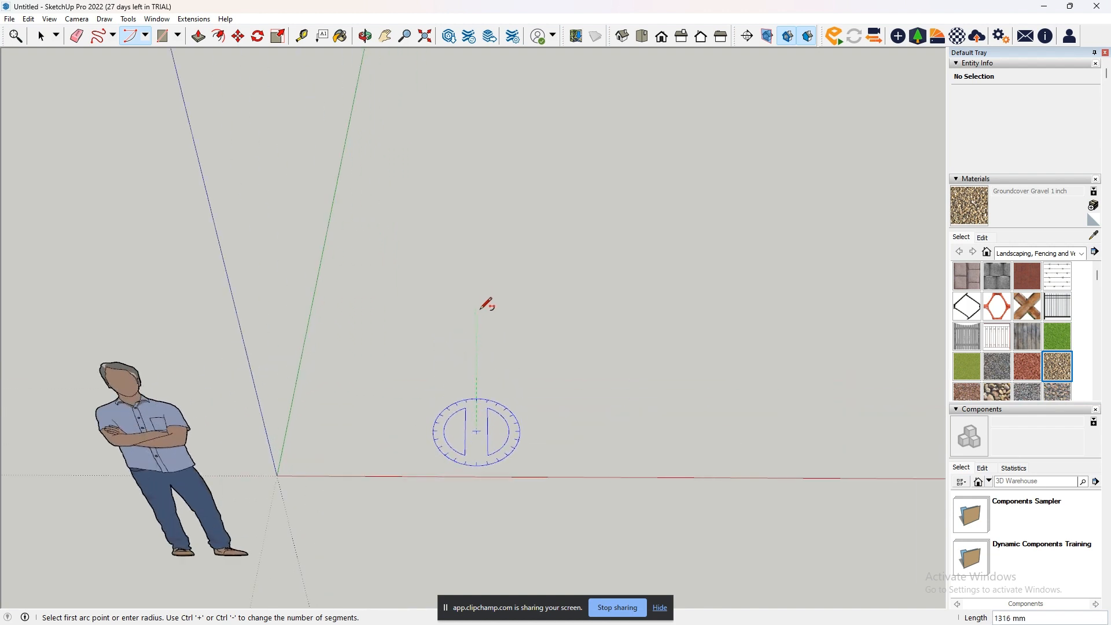
click(476, 309)
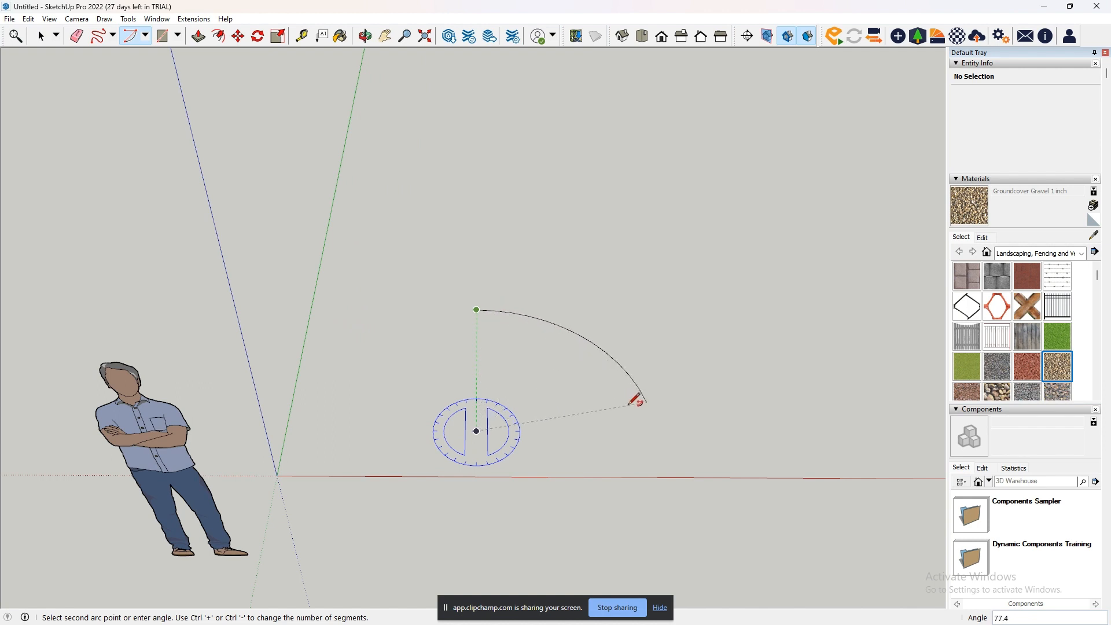
click(616, 433)
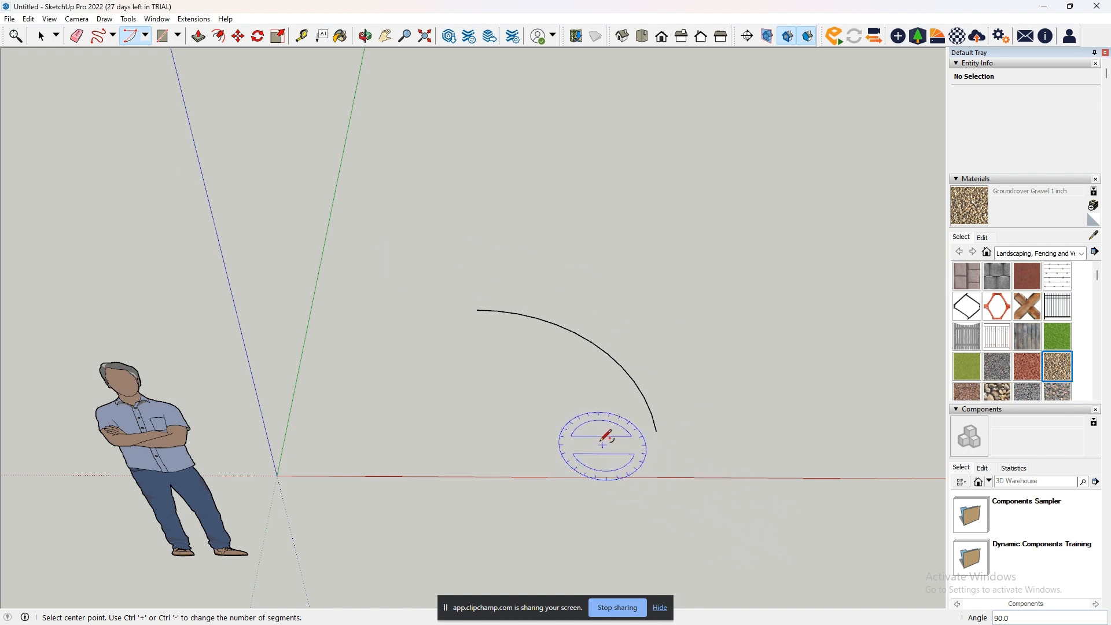
key(ctrl+z)
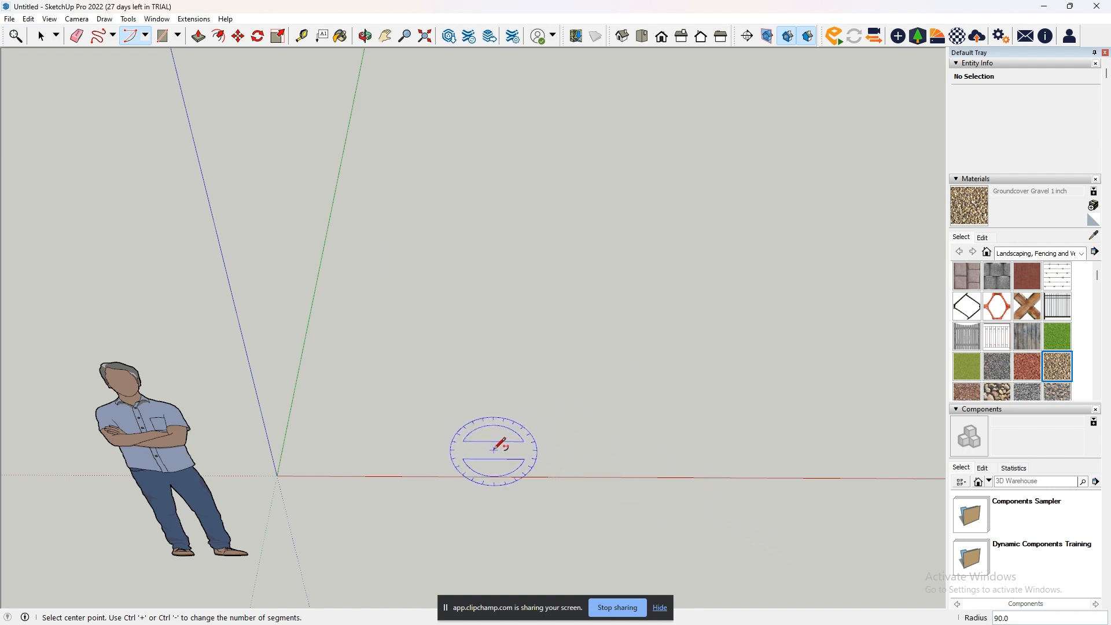
- Draw a 75-degree arc around a centre point near the red axis with the Arc tool, and inspect its segments up close
click(495, 449)
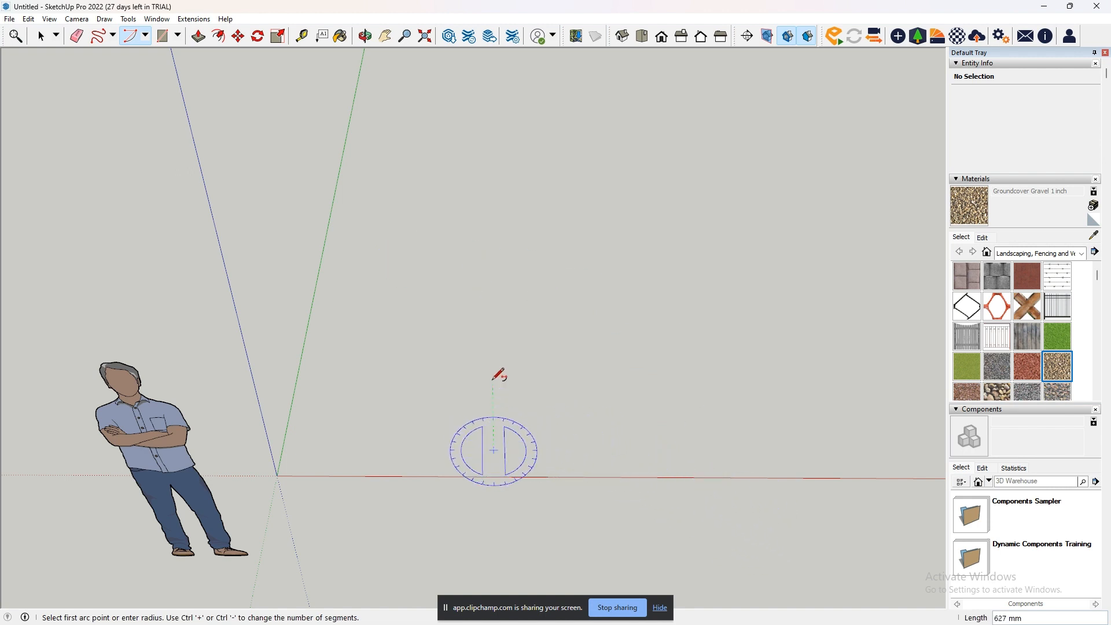
click(492, 325)
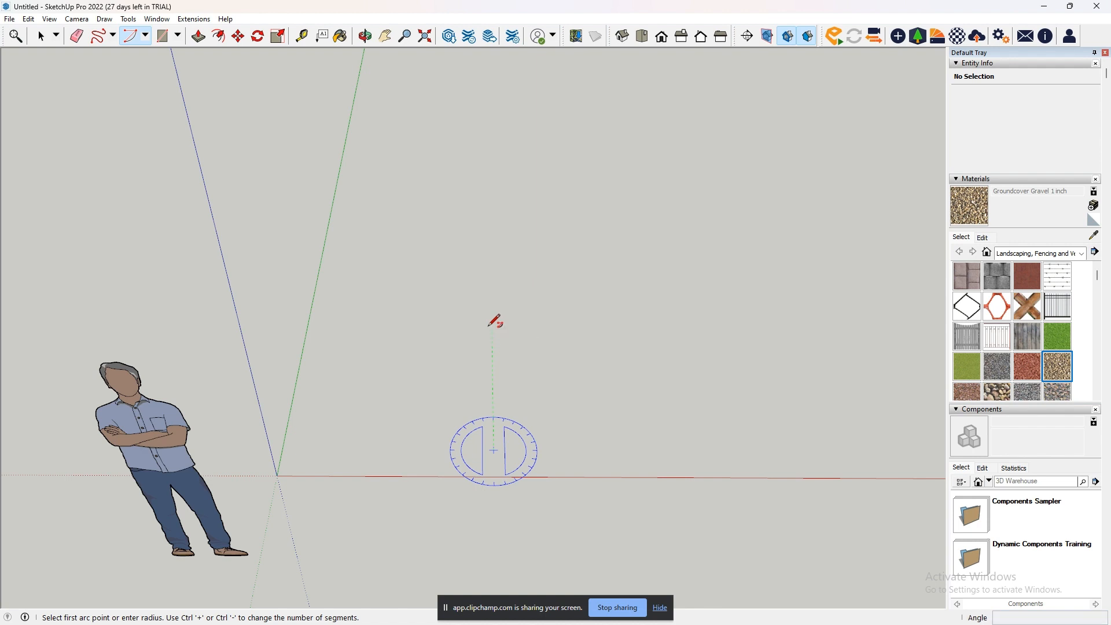
click(491, 326)
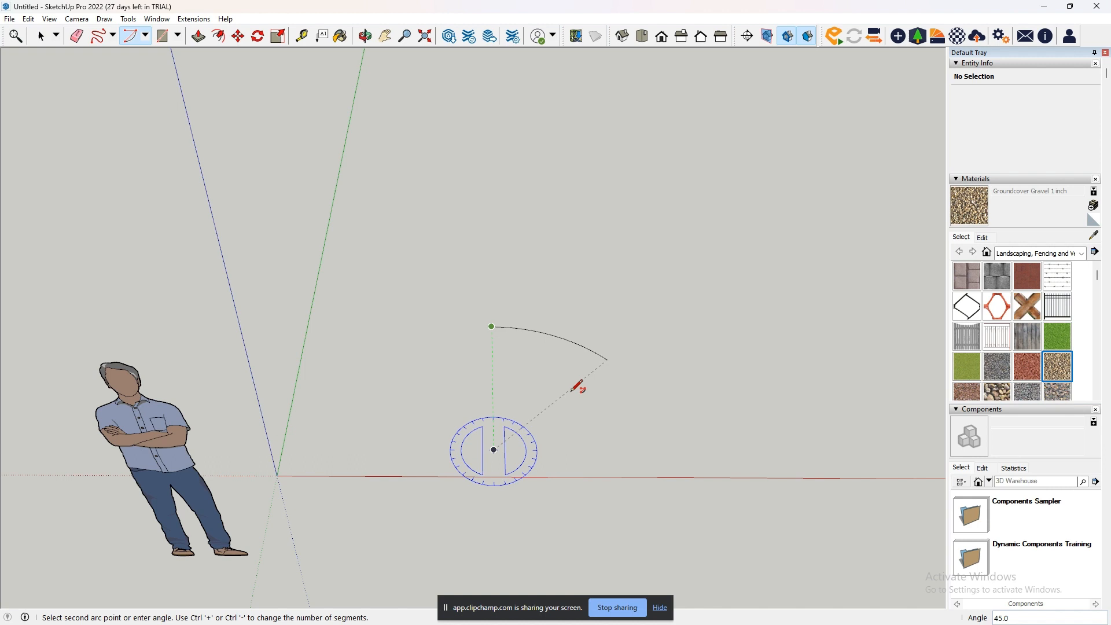
click(607, 424)
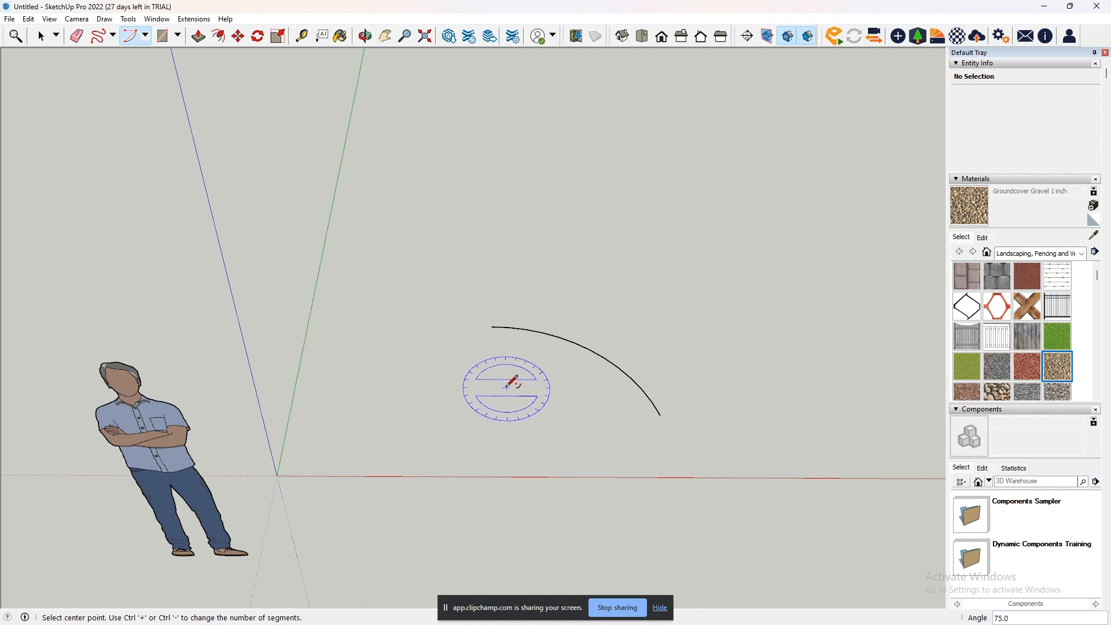
scroll(601, 389, up, 10)
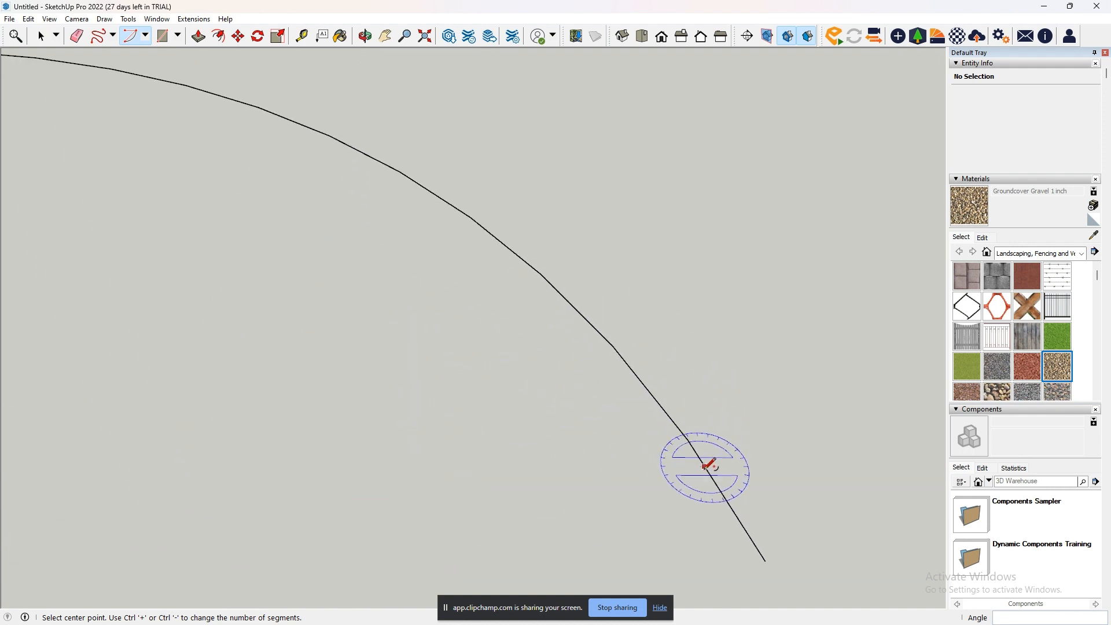
scroll(561, 315, down, 4)
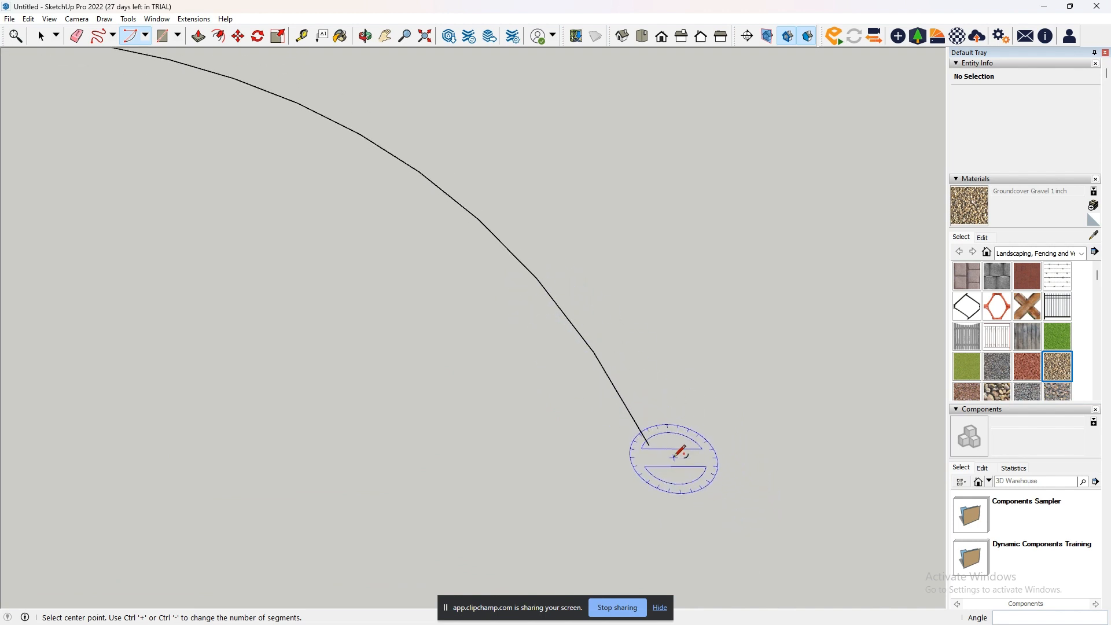
scroll(640, 426, up, 5)
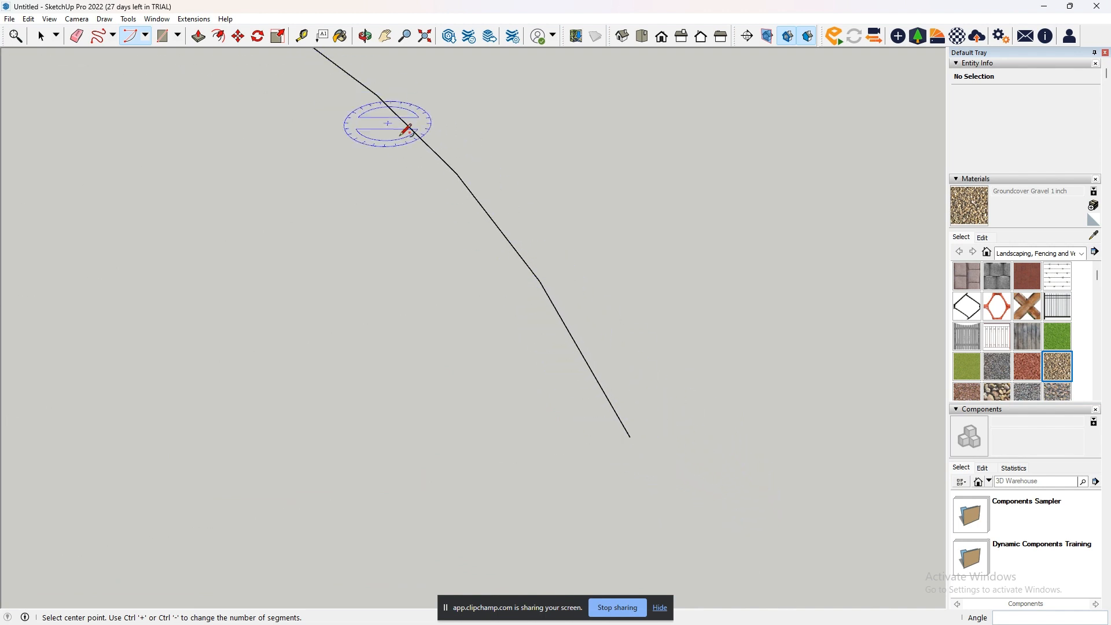
scroll(579, 319, down, 4)
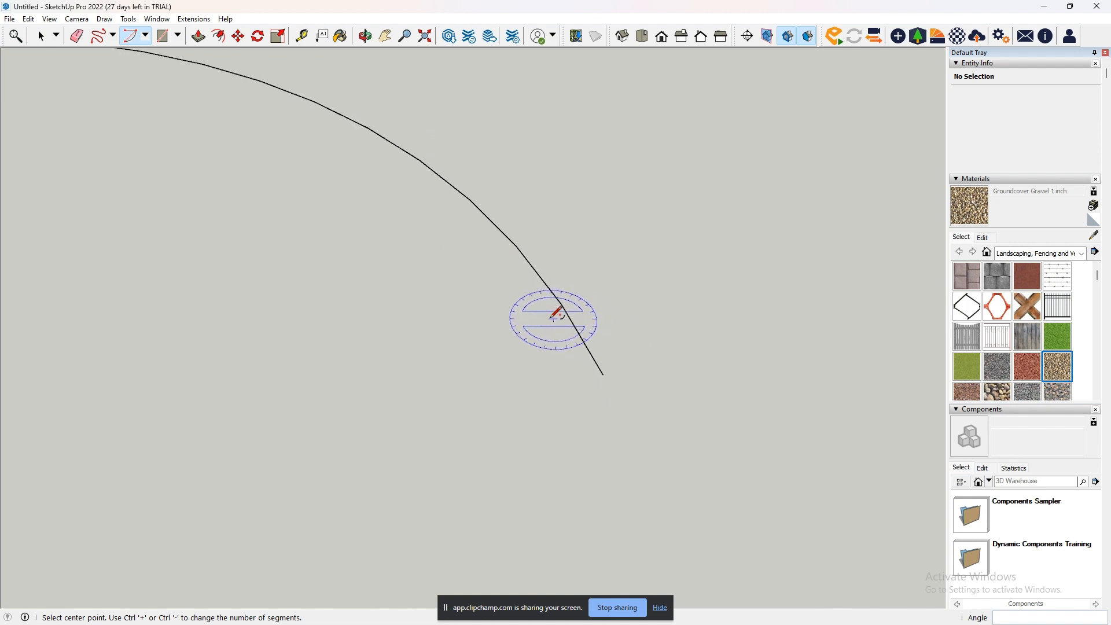
scroll(446, 292, down, 4)
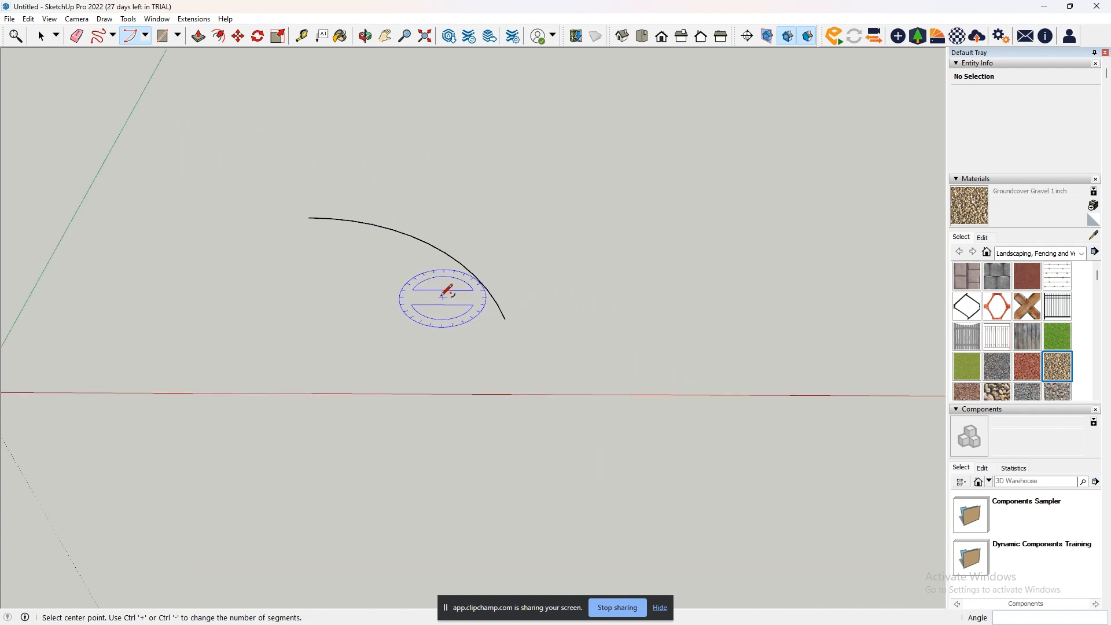
- Undo the 75-degree arc
click(385, 36)
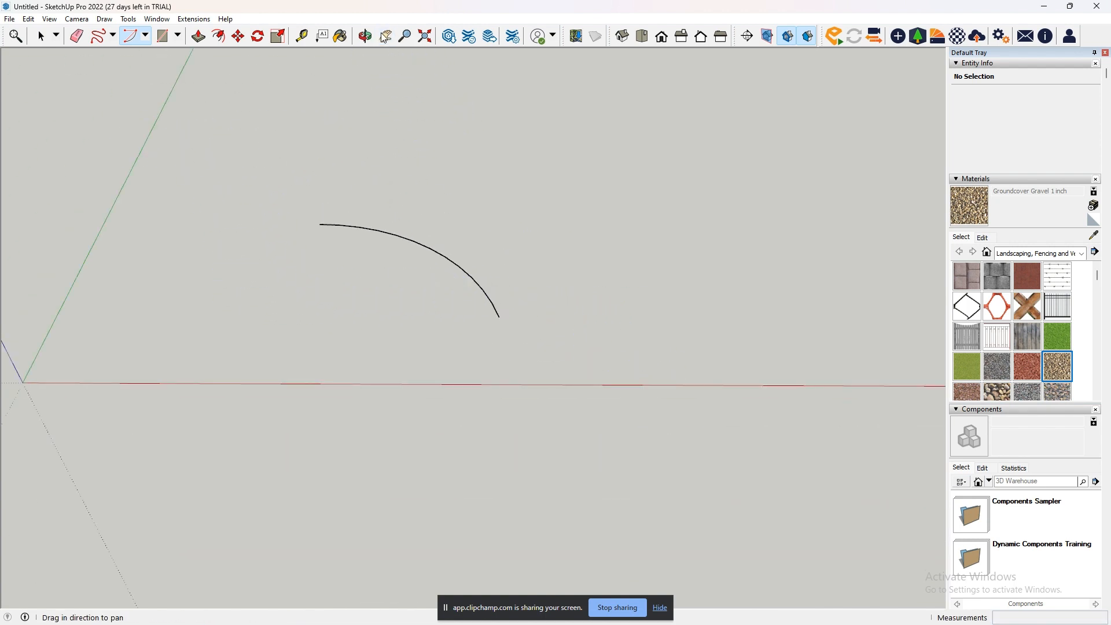
drag(391, 208, 496, 318)
click(43, 38)
key(ctrl+z)
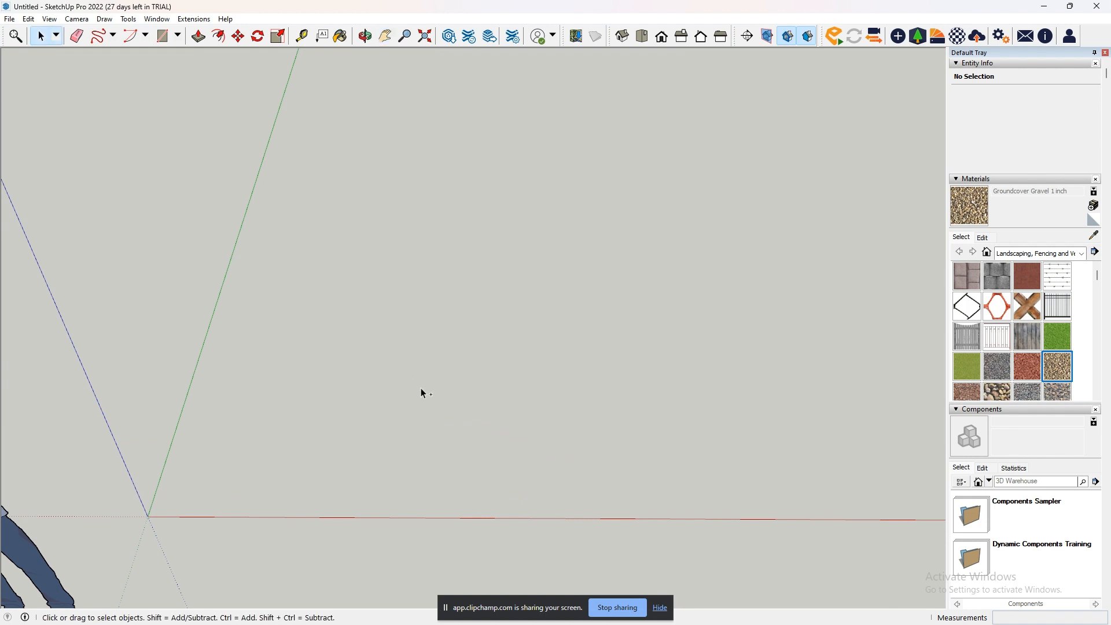
- Draw a larger arc of about 84 degrees near the origin with the Arc tool, raising its number of segments to 24
click(131, 36)
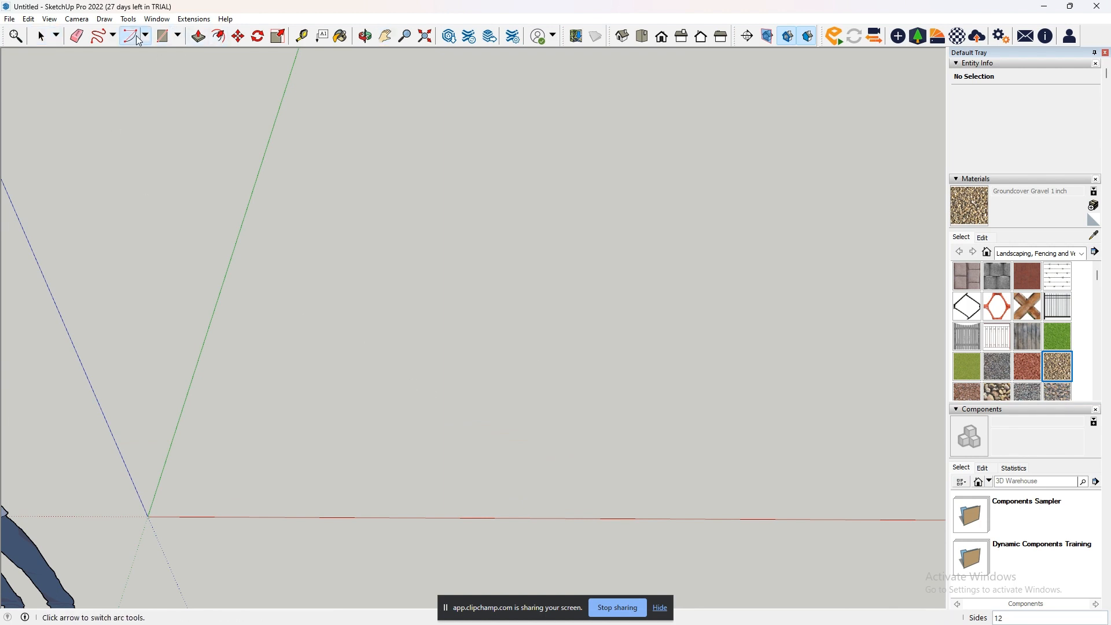
click(340, 487)
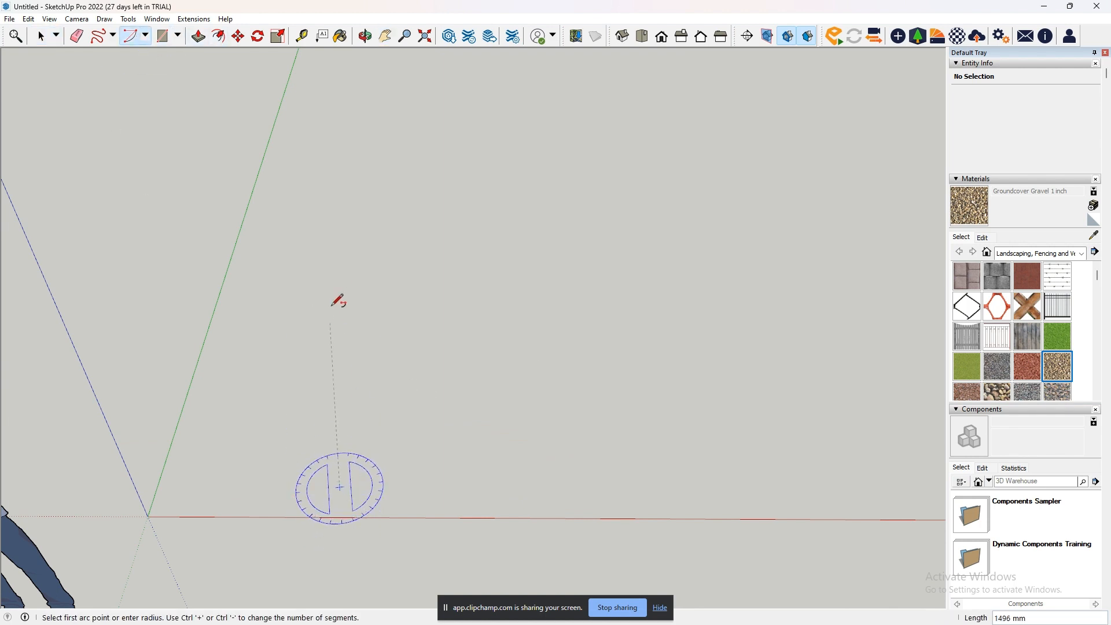
click(373, 249)
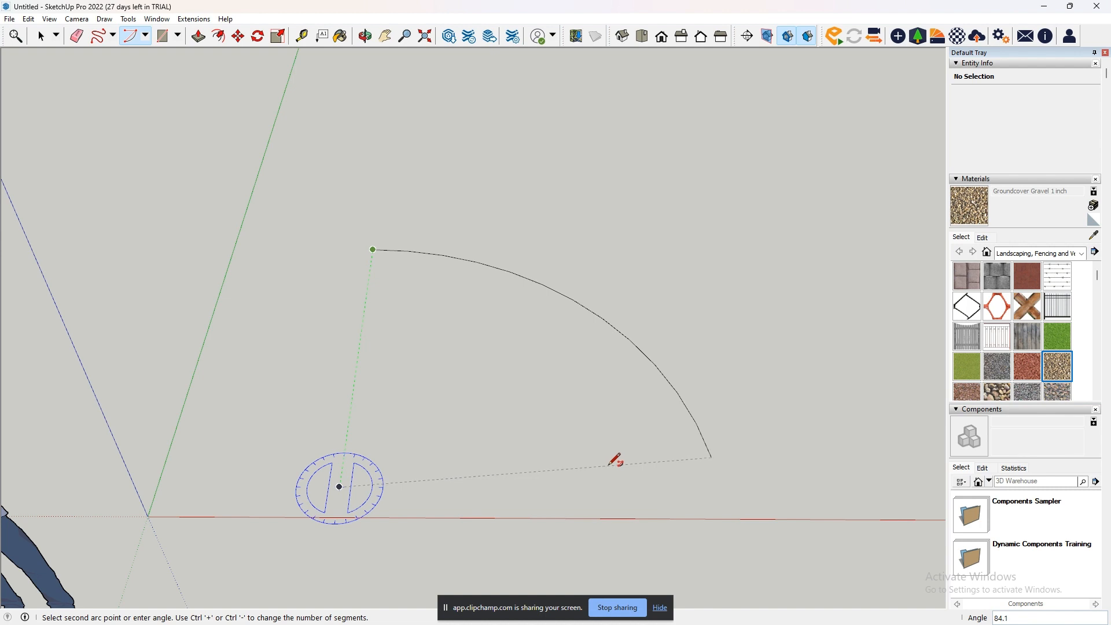
key(ctrl+plus)
key(ctrl+plus)
click(612, 461)
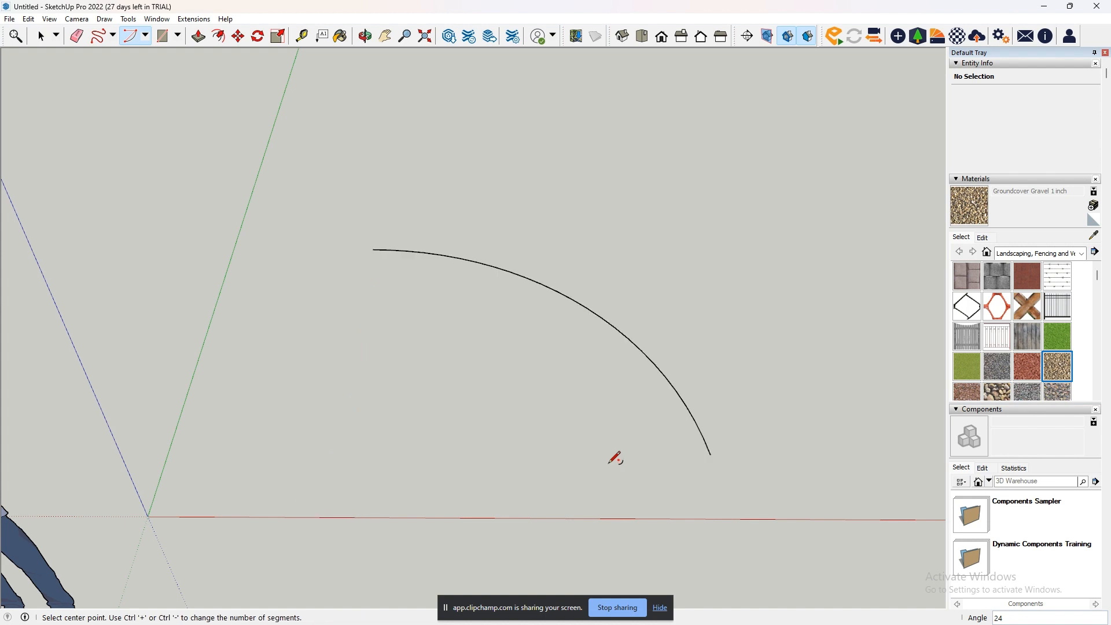
- Examine the straight segments along the 24-segment arc up close, especially near its lower end
scroll(709, 442, up, 2)
scroll(690, 405, up, 3)
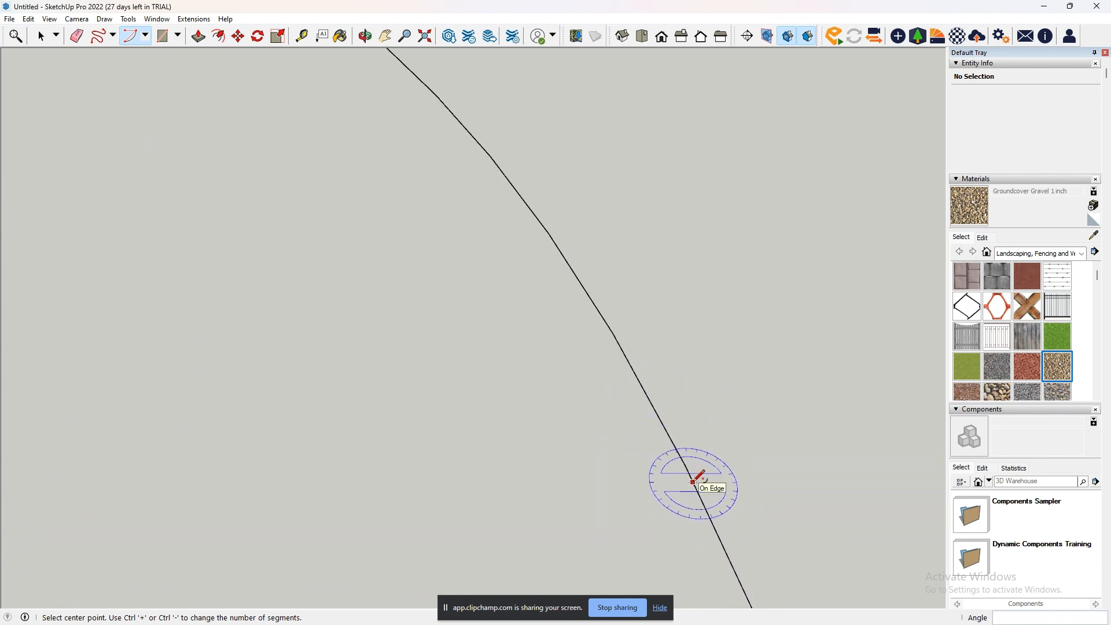
scroll(688, 477, down, 5)
scroll(692, 474, down, 1)
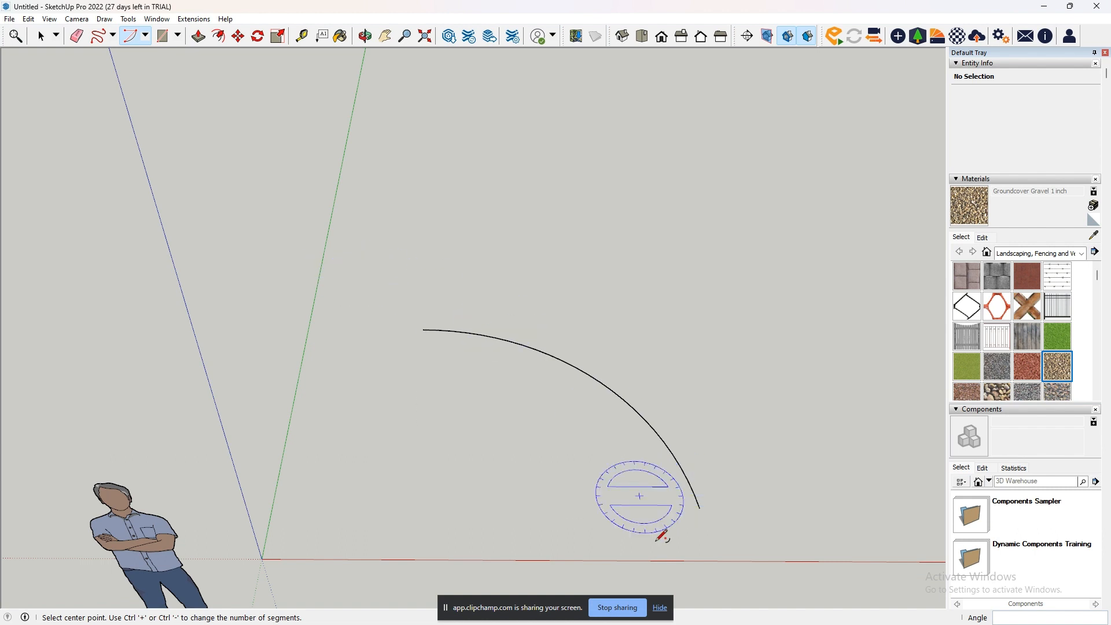
scroll(701, 489, up, 4)
scroll(686, 506, up, 6)
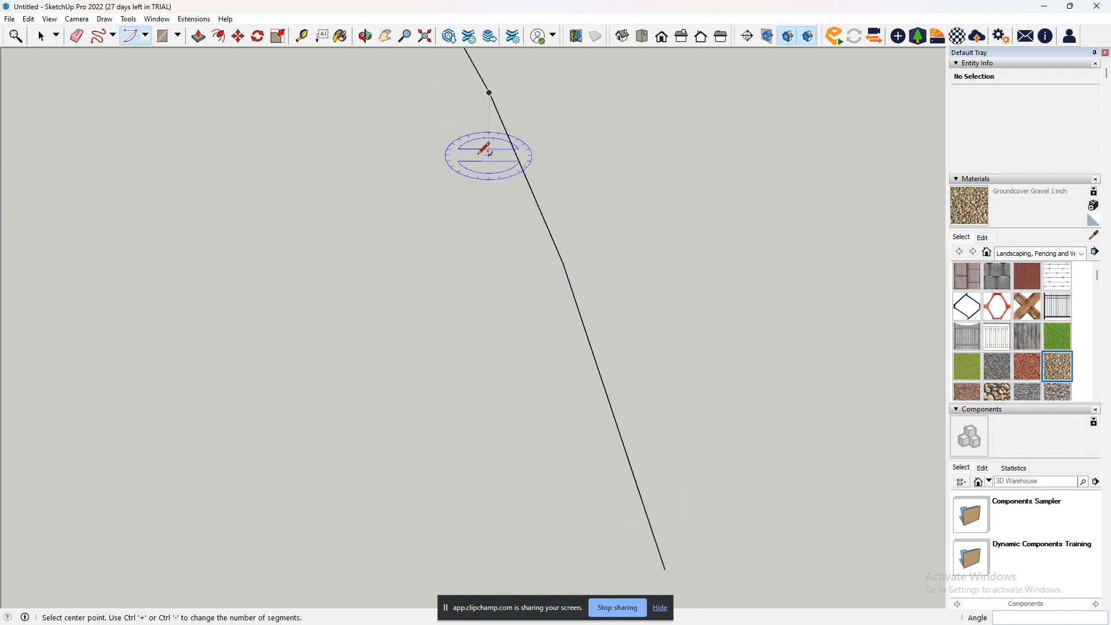
scroll(638, 518, up, 1)
scroll(638, 517, down, 8)
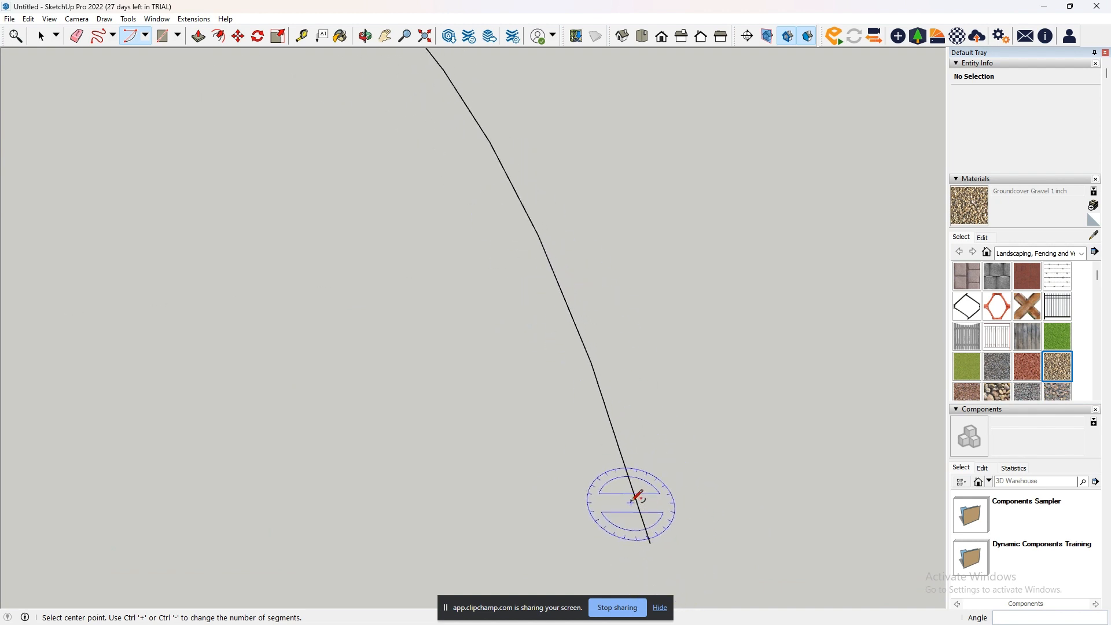
scroll(611, 480, down, 2)
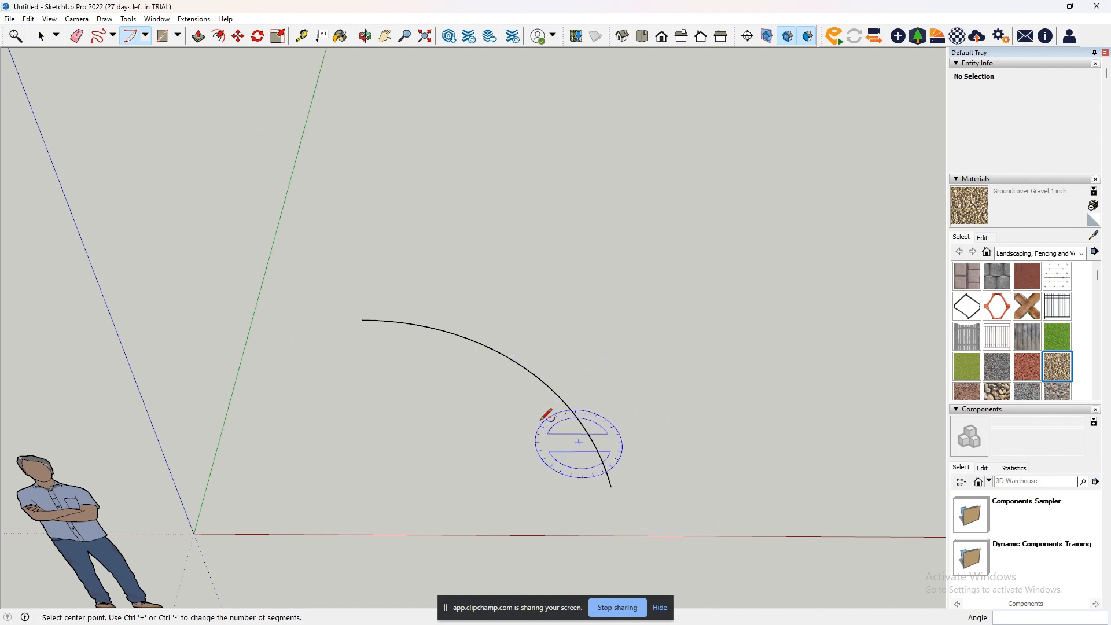
- Erase the 24-segment arc with the Eraser
click(76, 36)
click(472, 335)
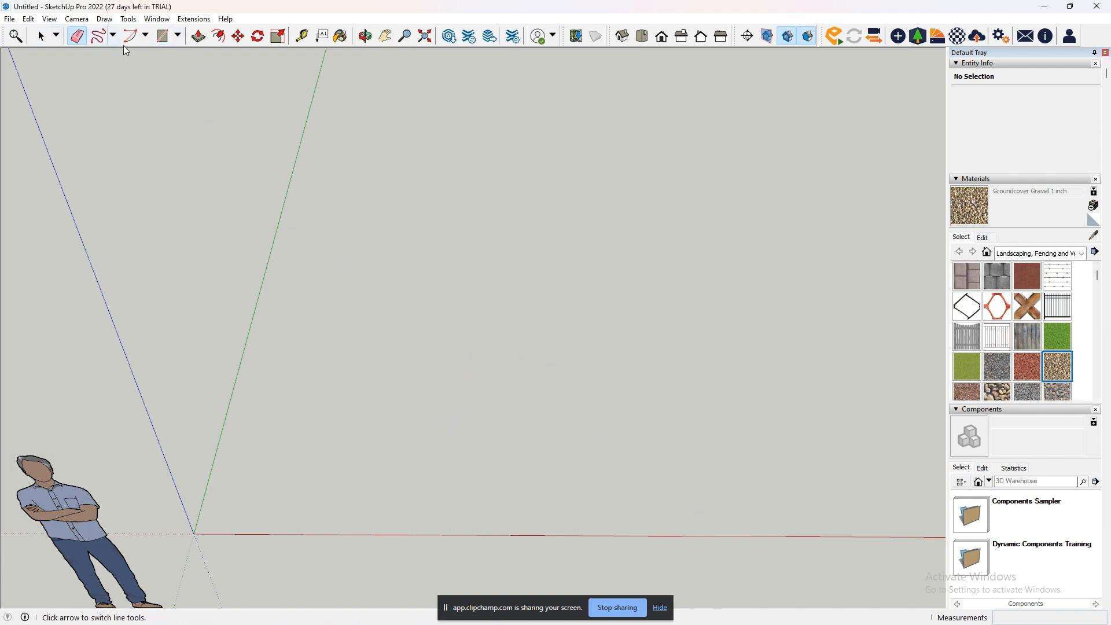
- Draw a 2 Point Arc with a bulge of about 1097 mm near the red axis, and undo it
click(145, 35)
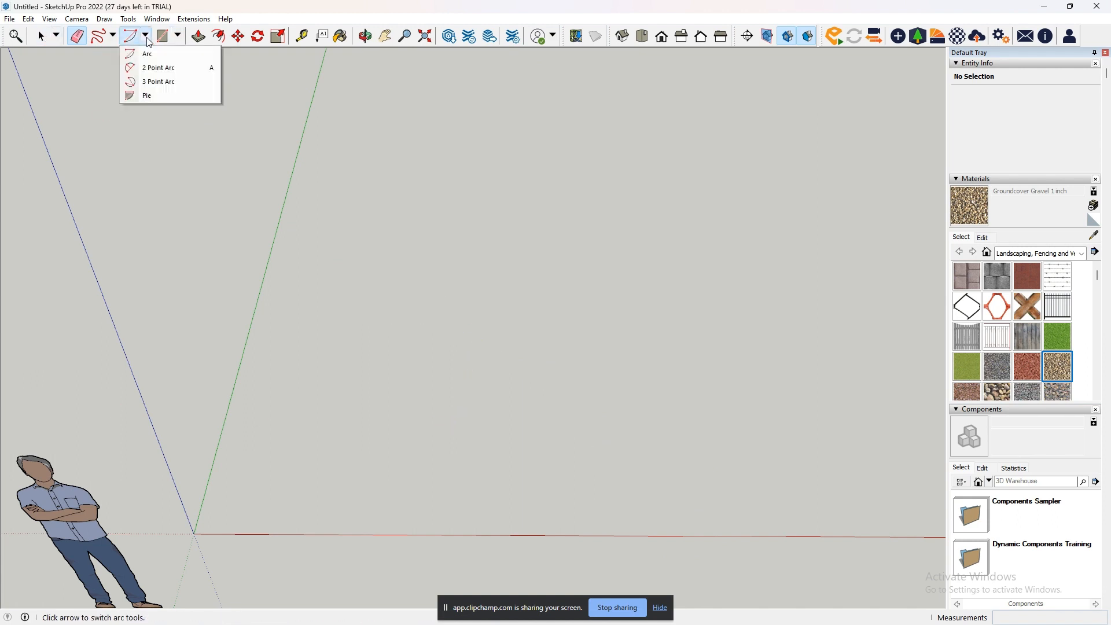
click(155, 68)
click(404, 489)
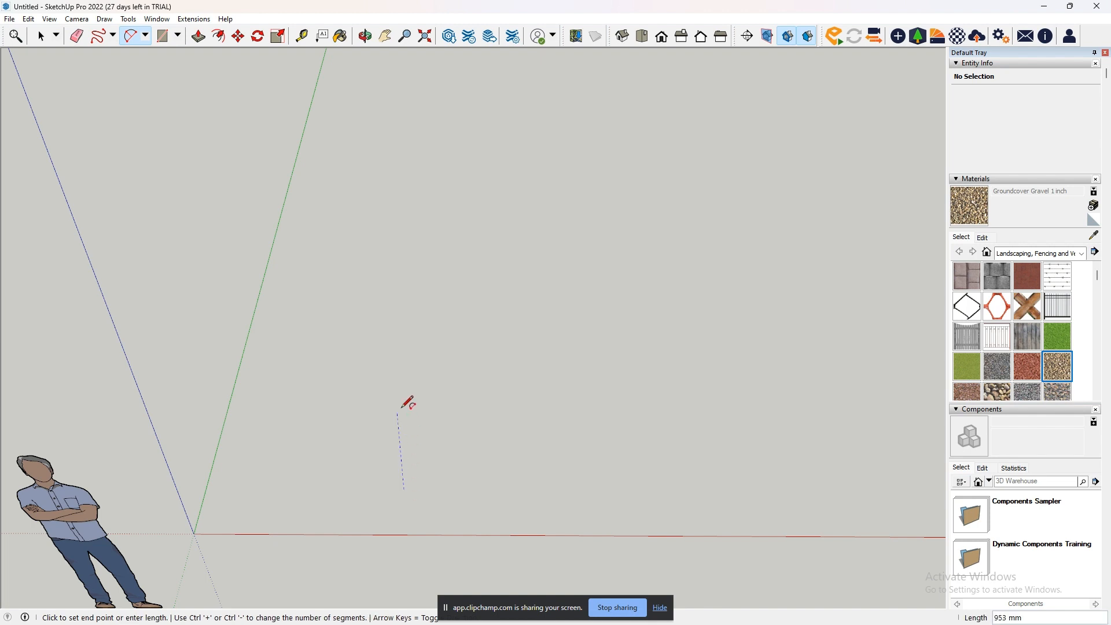
click(410, 305)
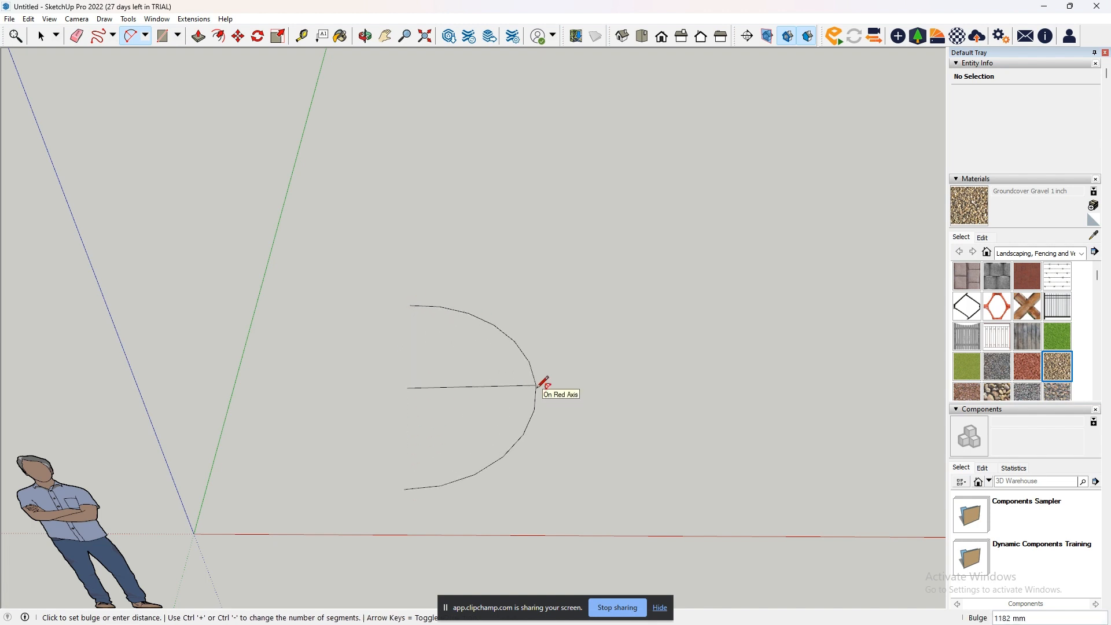
click(526, 386)
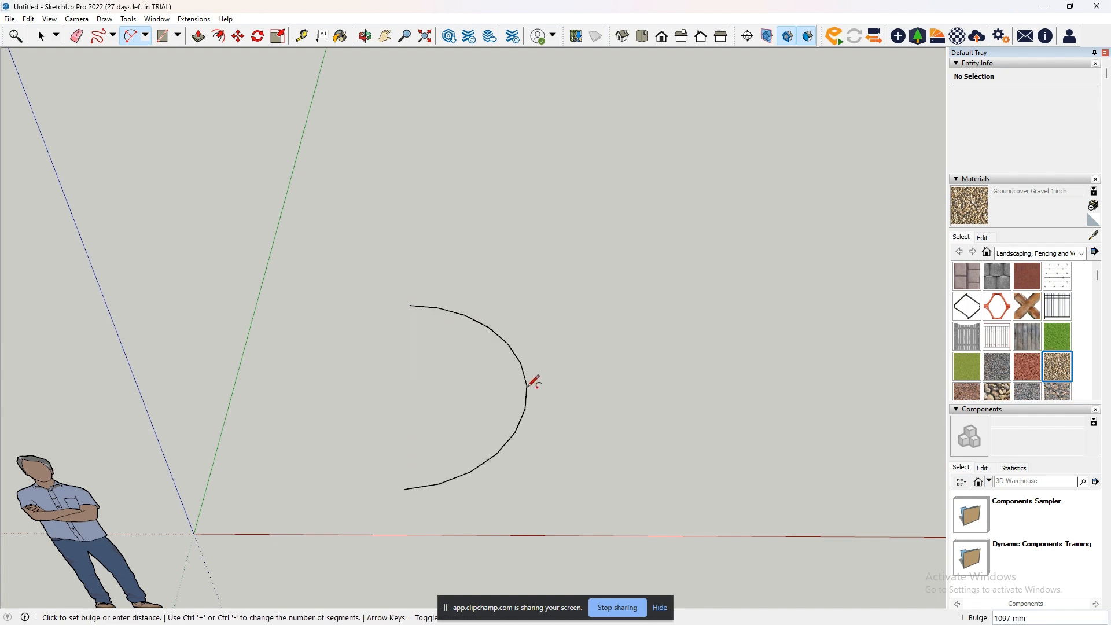
key(ctrl+z)
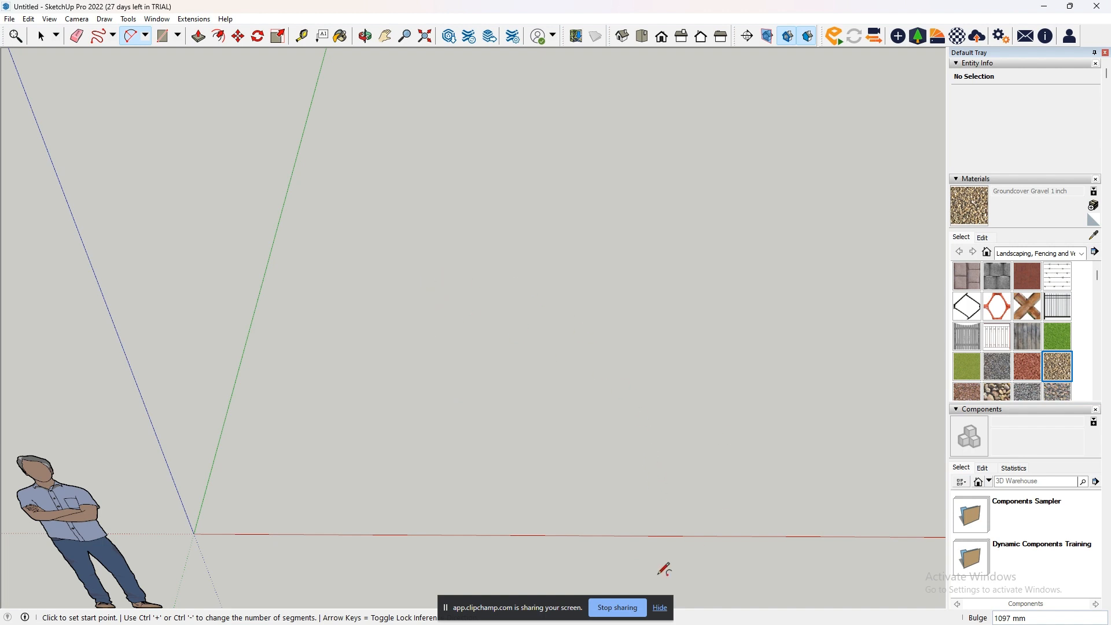
- Draw a 2 Point Arc about 1243 mm wide with a bulge of about 1129 mm and 22 segments, and undo it
click(424, 503)
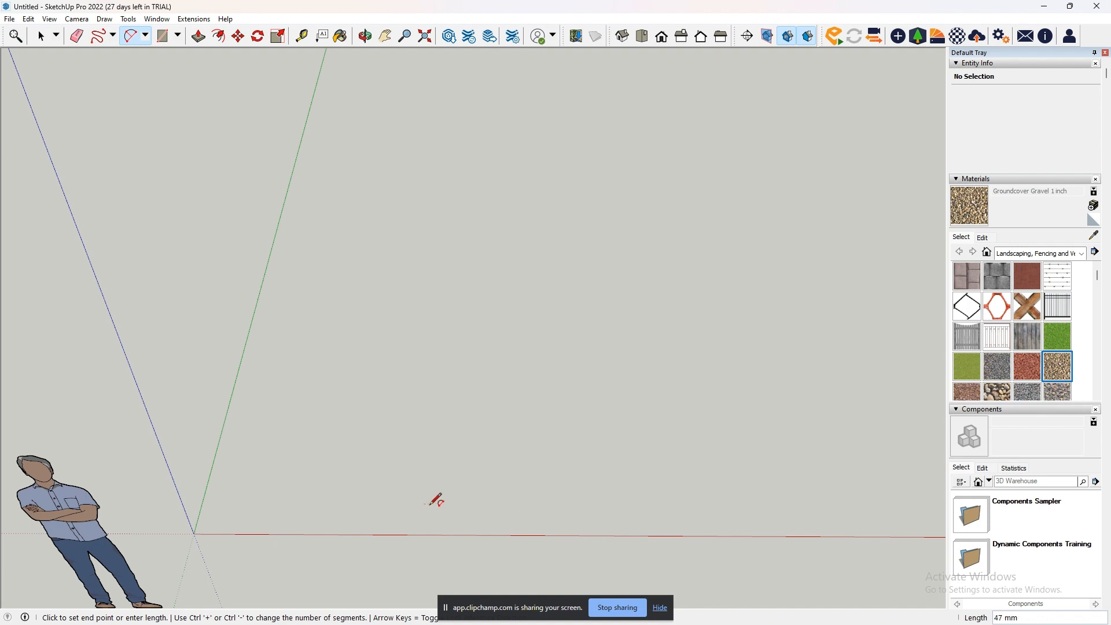
click(577, 499)
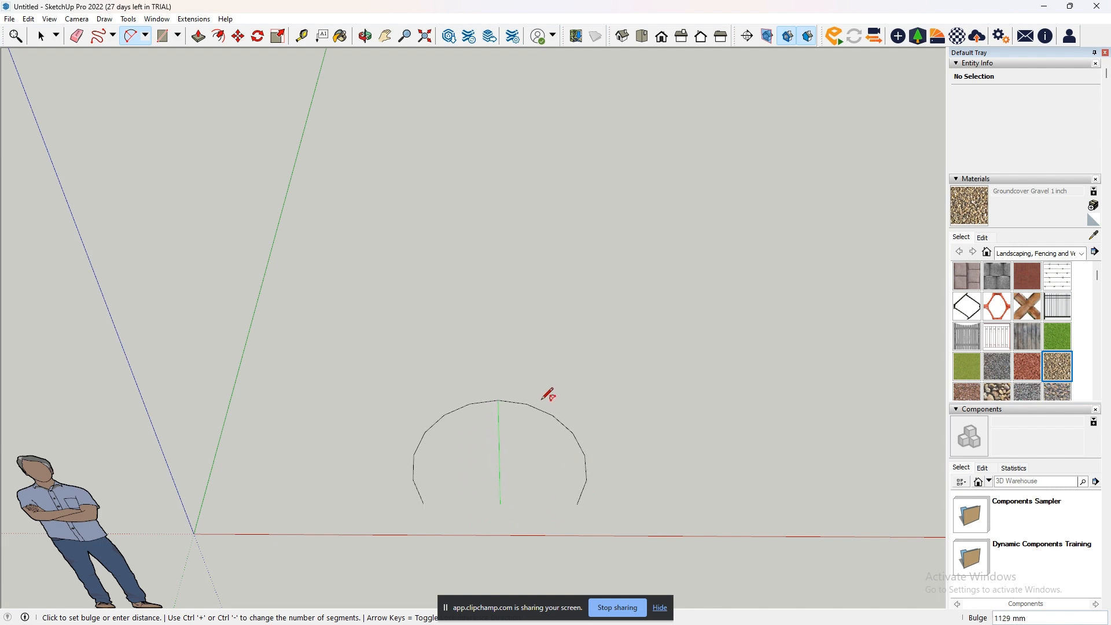
key(ctrl+plus)
key(ctrl+plus)
key(ctrl+plus)
key(ctrl+plus)
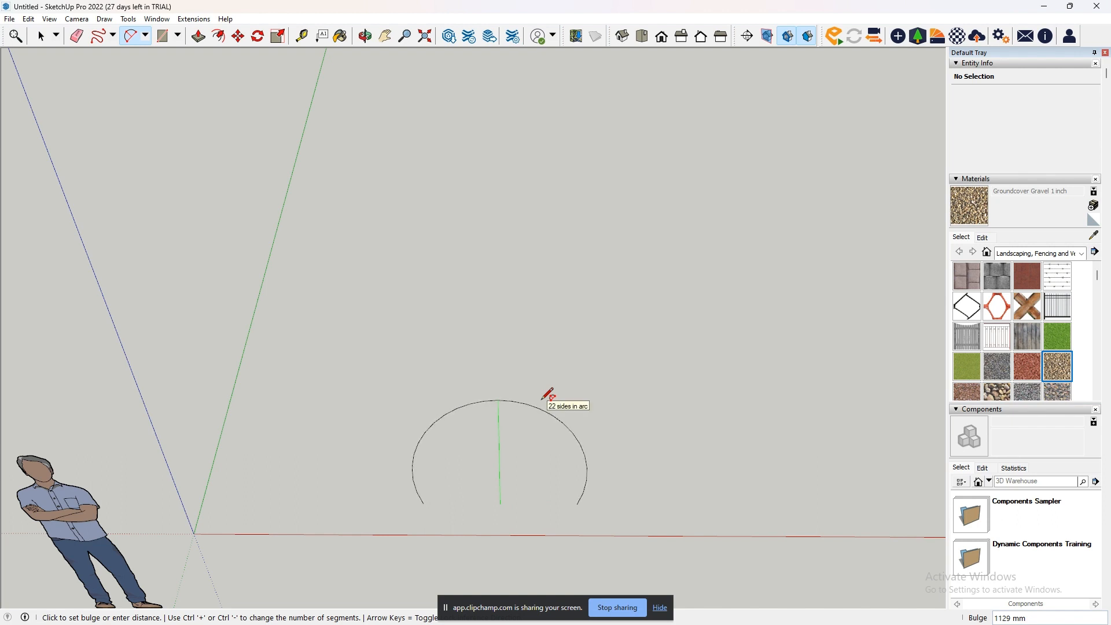
click(543, 399)
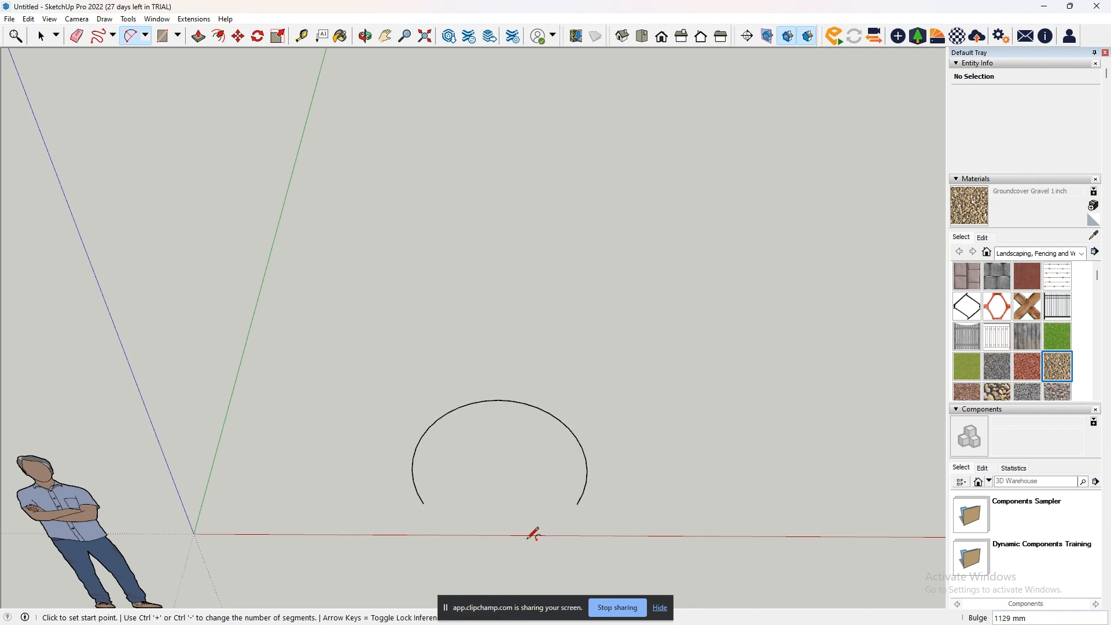
key(ctrl+z)
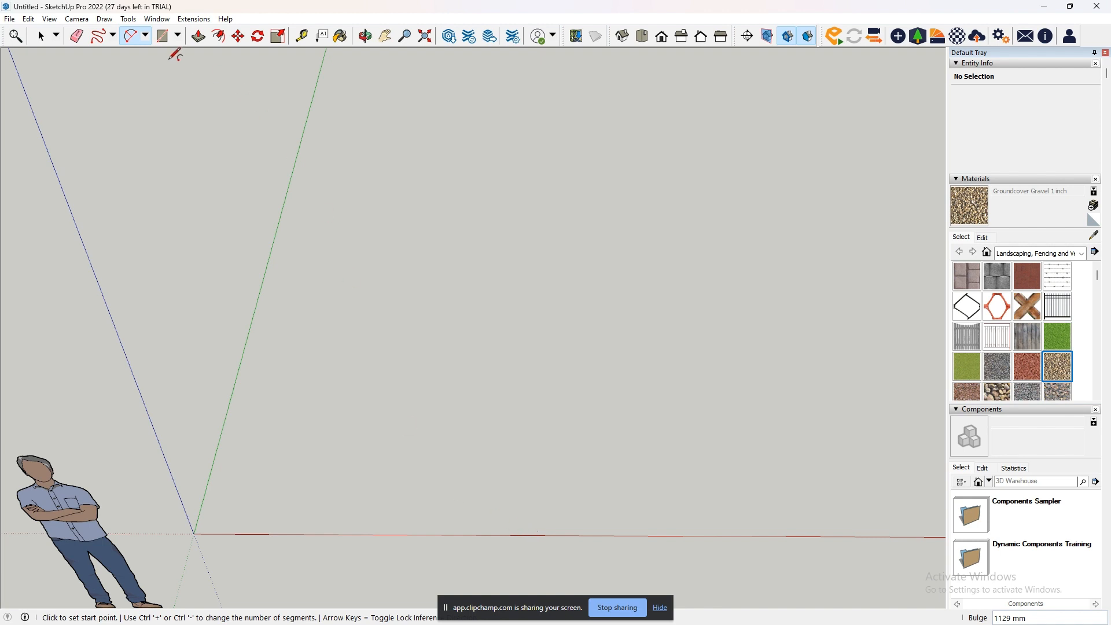
- Draw an upright 90-degree arc with the Arc tool, centred on the origin with a radius of about 1339 mm, from the blue axis to the red axis
click(145, 36)
click(149, 53)
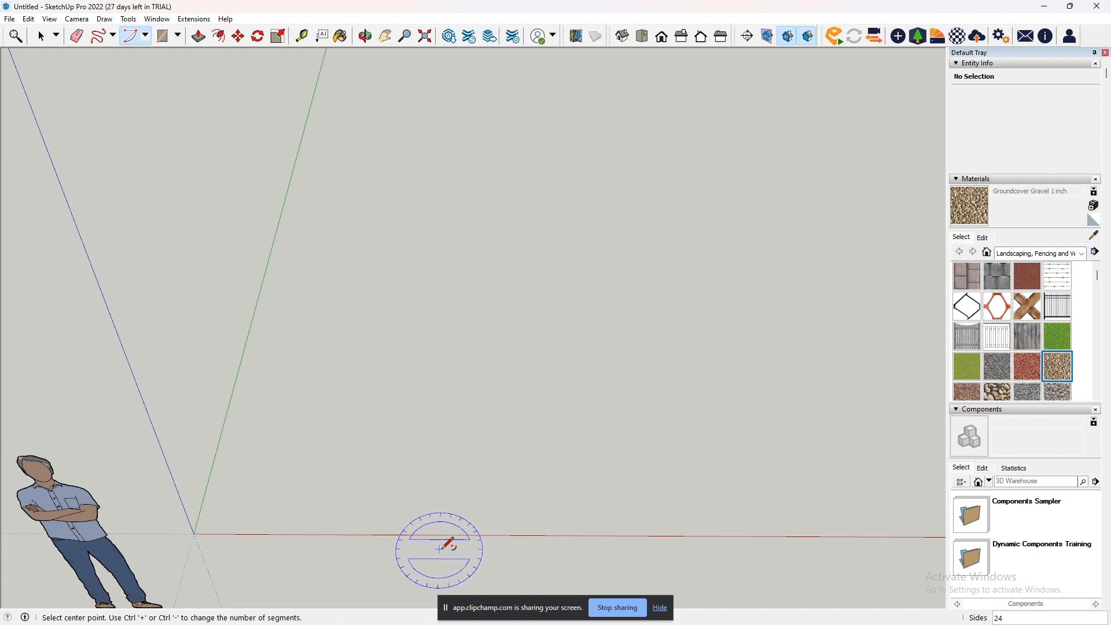
middle_drag(452, 545, 427, 282)
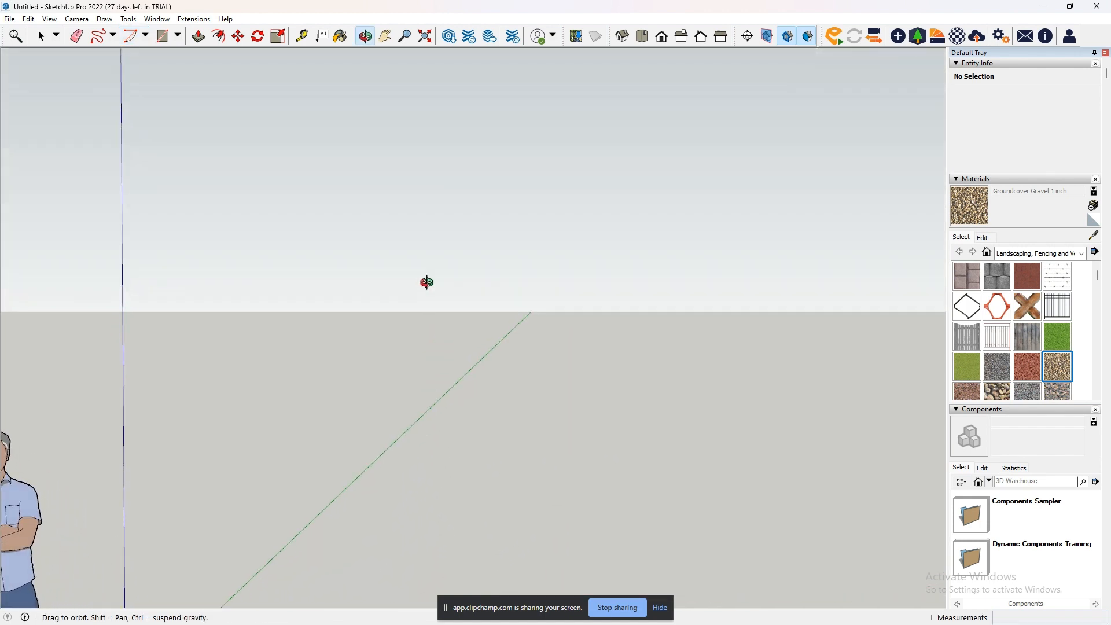
scroll(426, 283, down, 5)
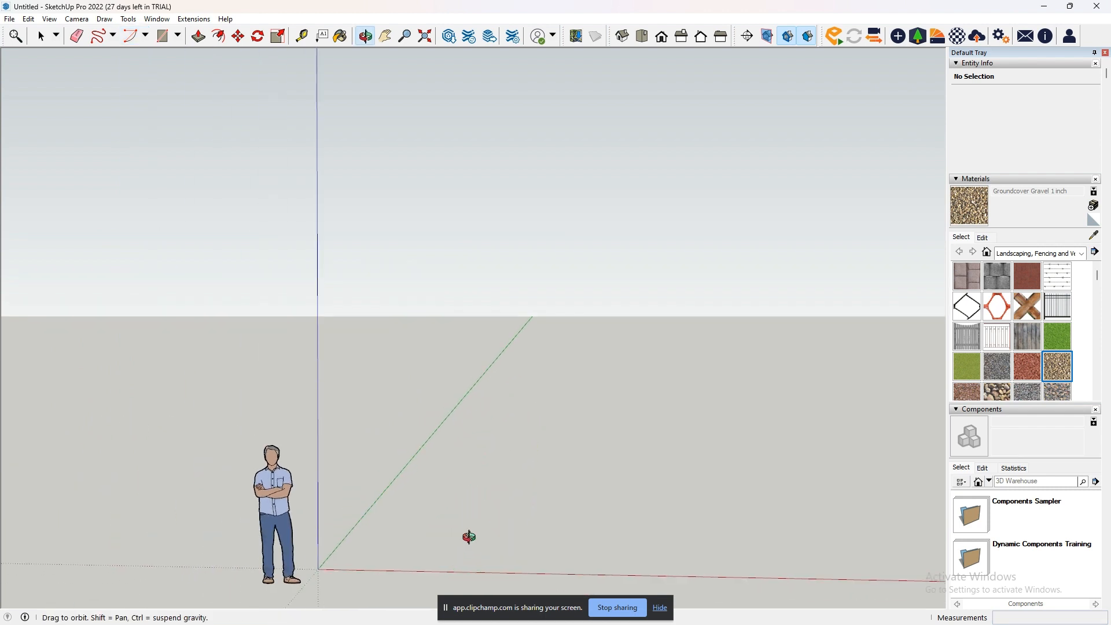
middle_drag(468, 537, 474, 504)
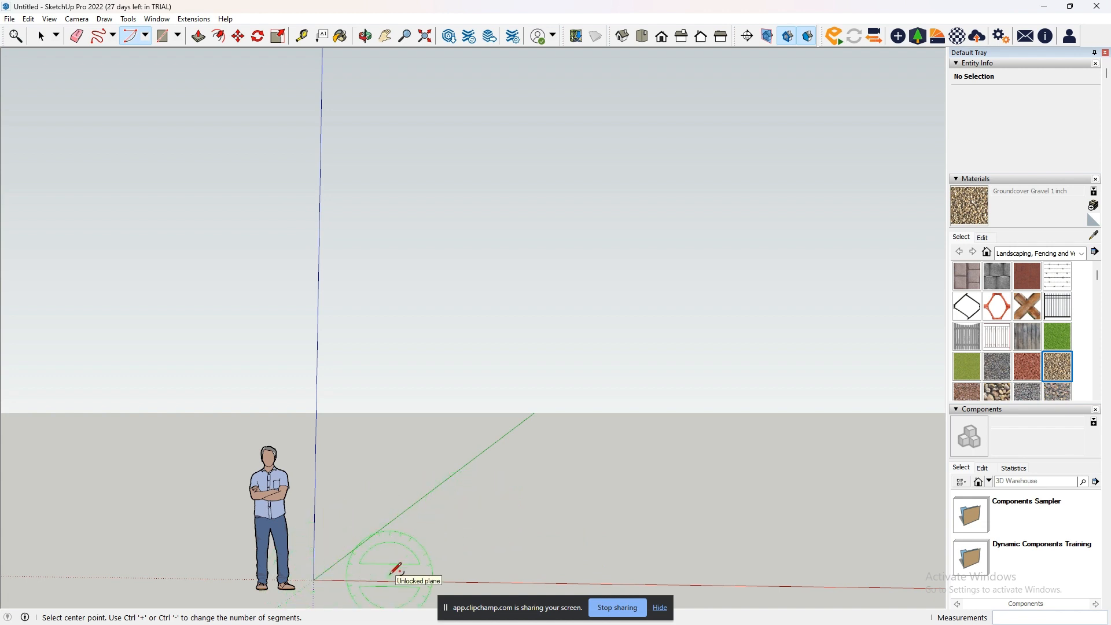
scroll(370, 581, up, 3)
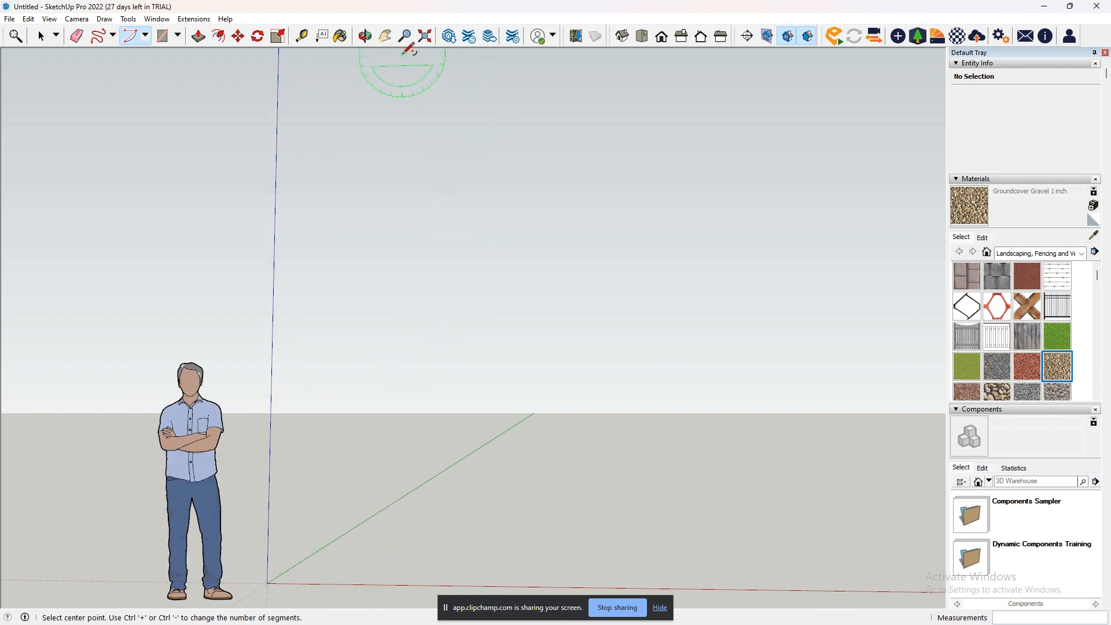
click(385, 36)
drag(391, 122, 248, 258)
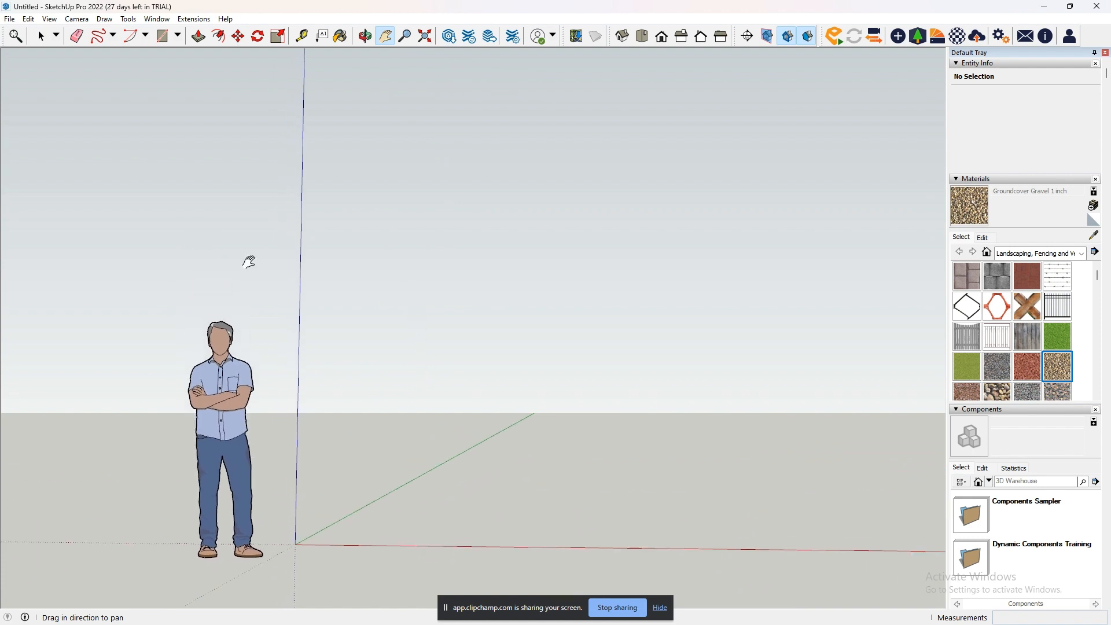
click(130, 36)
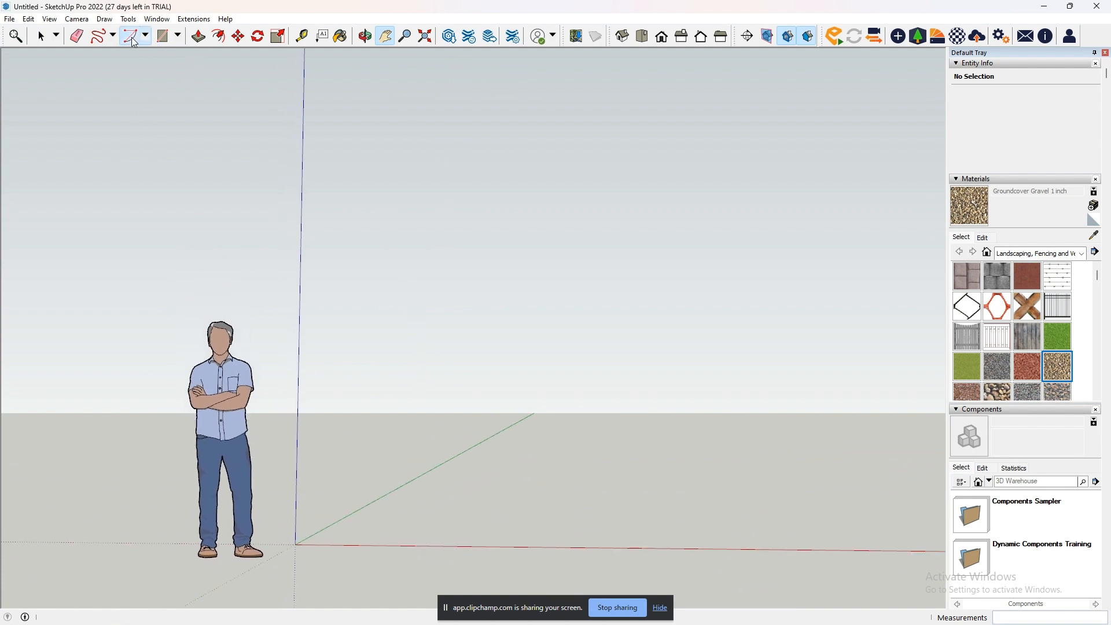
click(295, 544)
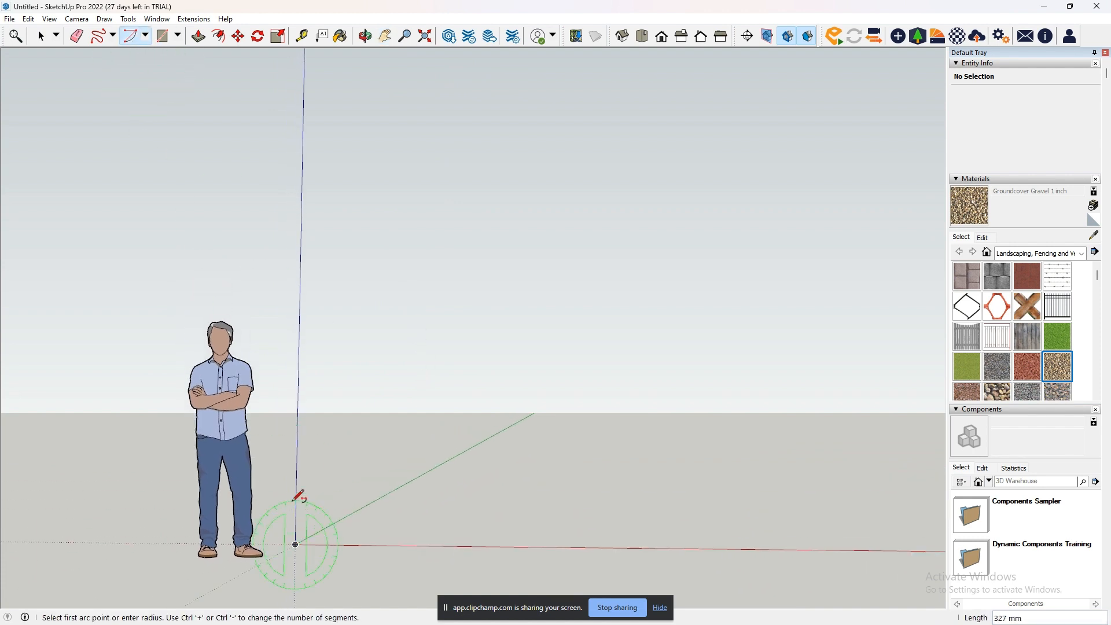
click(298, 382)
click(457, 545)
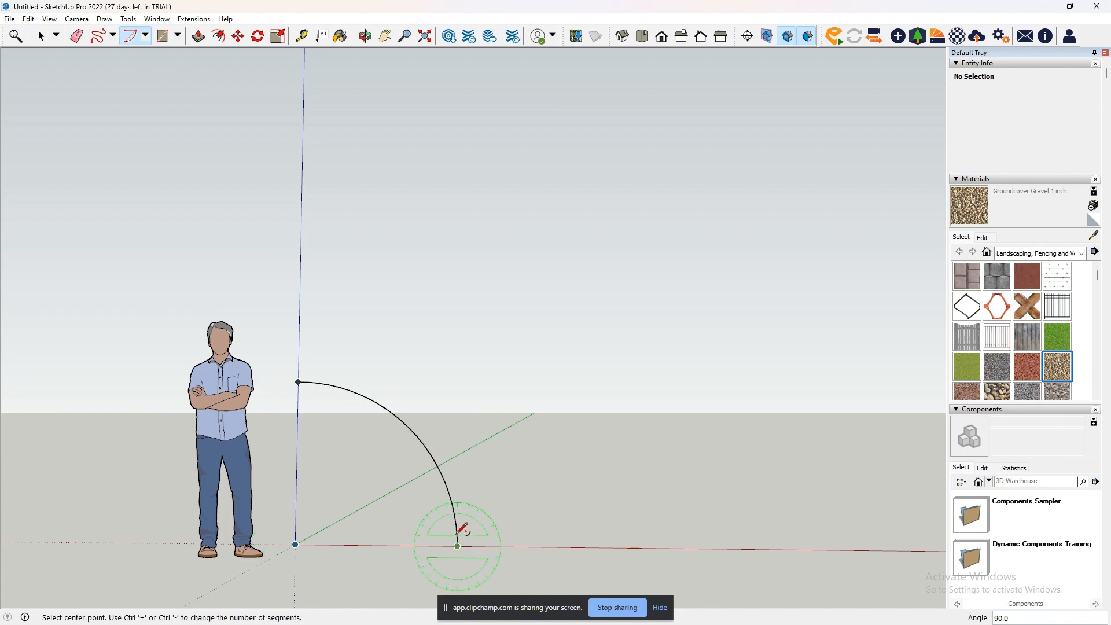
- Connect both ends of the upright arc to the origin with lines to form a quarter-circle face, and erase the whole shape
click(385, 36)
drag(382, 134, 607, 467)
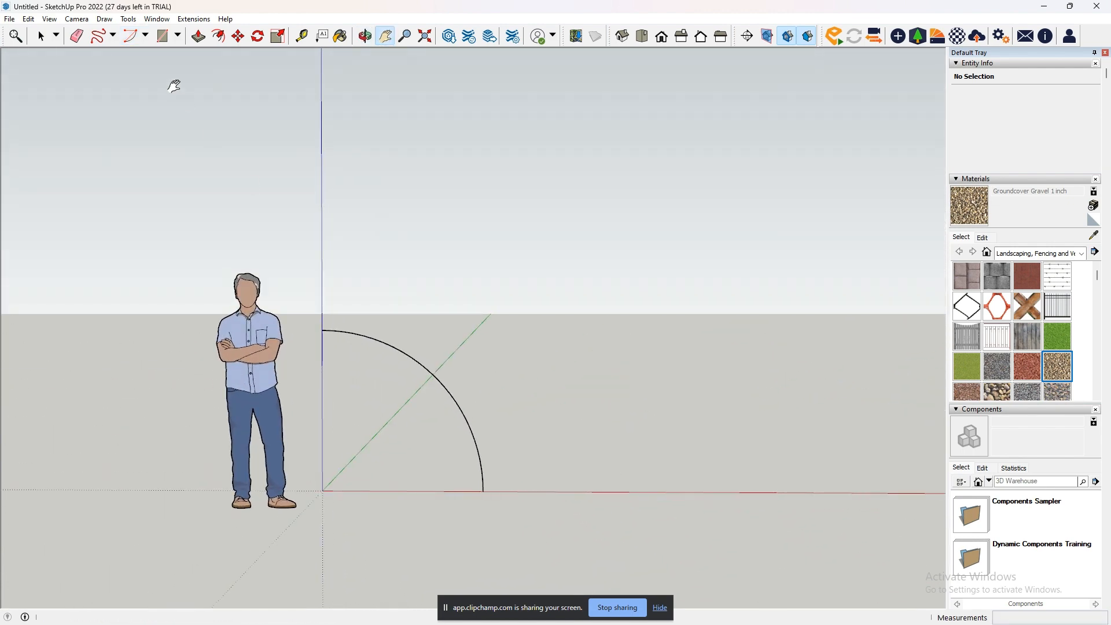
click(113, 35)
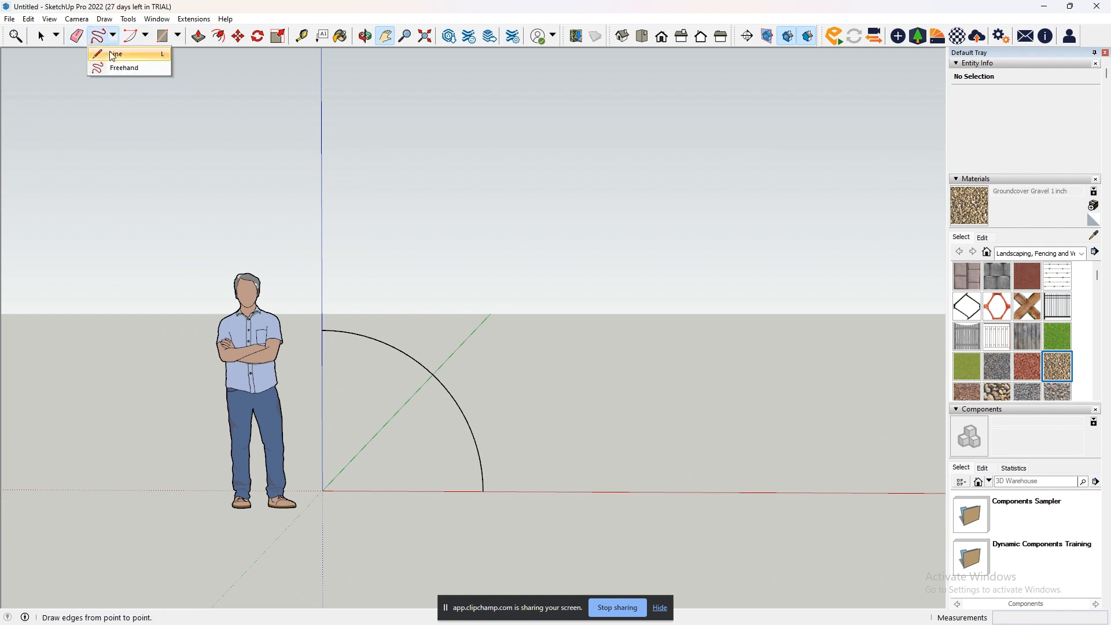
click(116, 54)
click(322, 330)
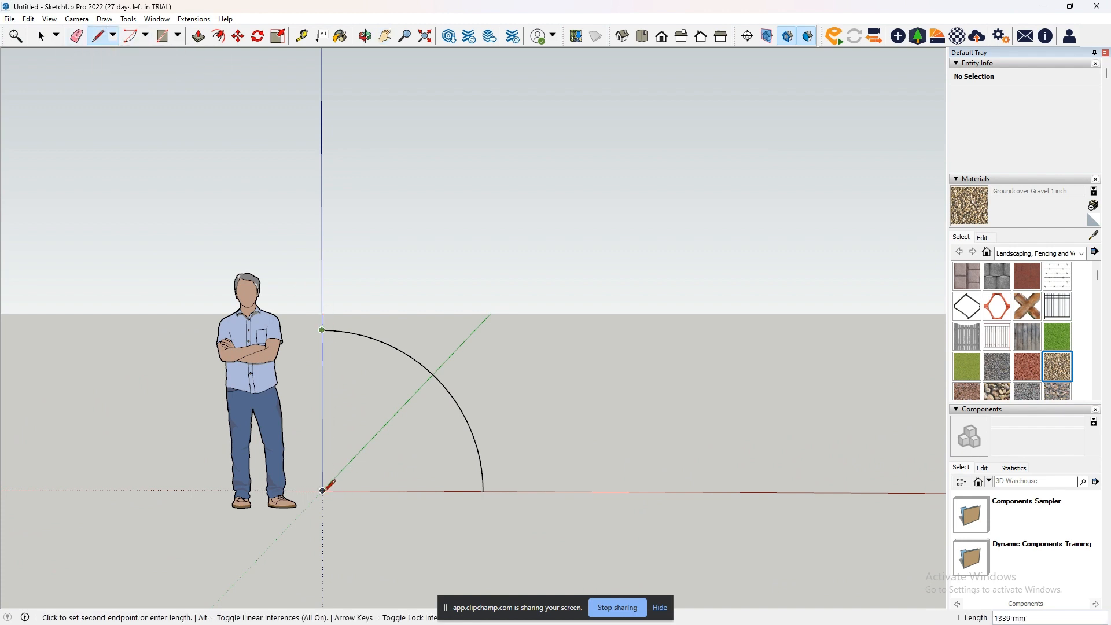
click(322, 491)
click(483, 491)
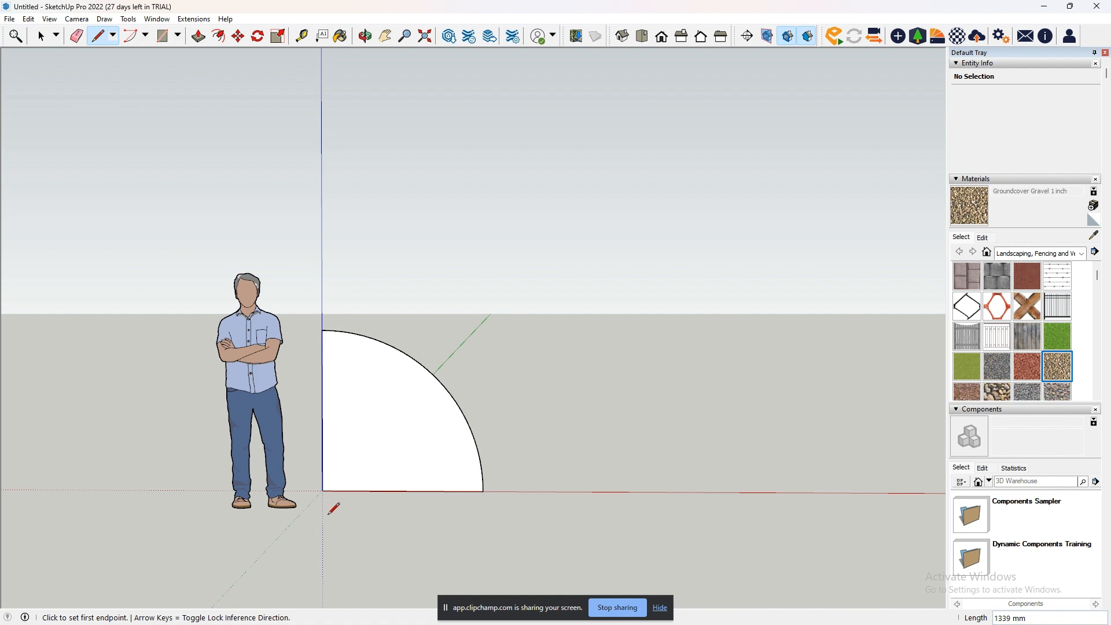
key(e)
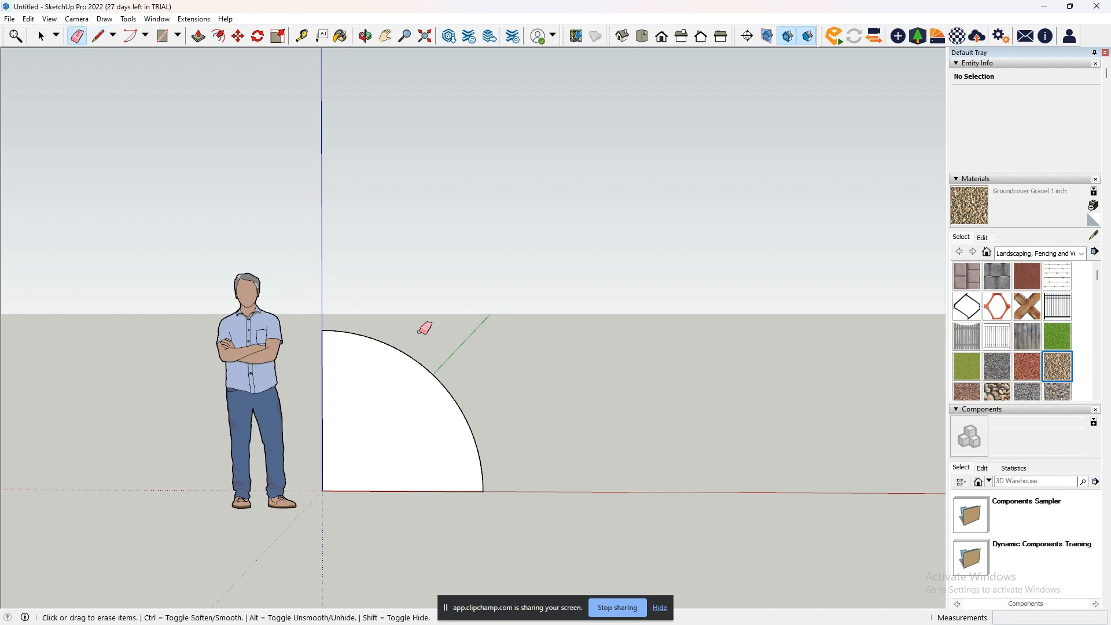
drag(327, 423, 314, 381)
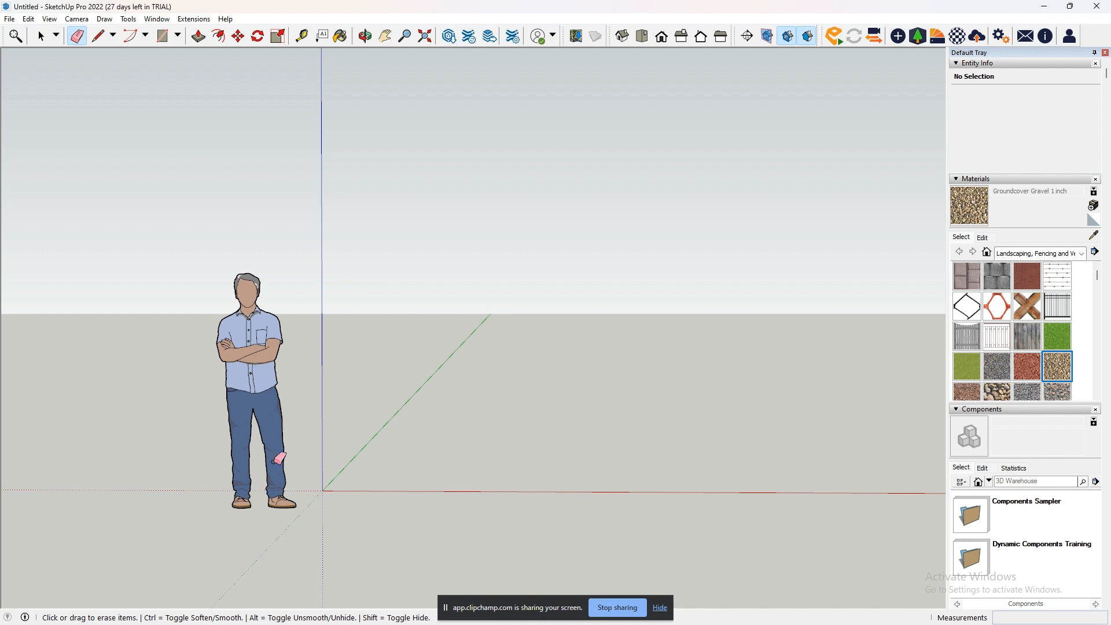
- Draw a closed four-sided face edge by edge with the Line tool, its front edge near the red axis, and undo it
click(180, 37)
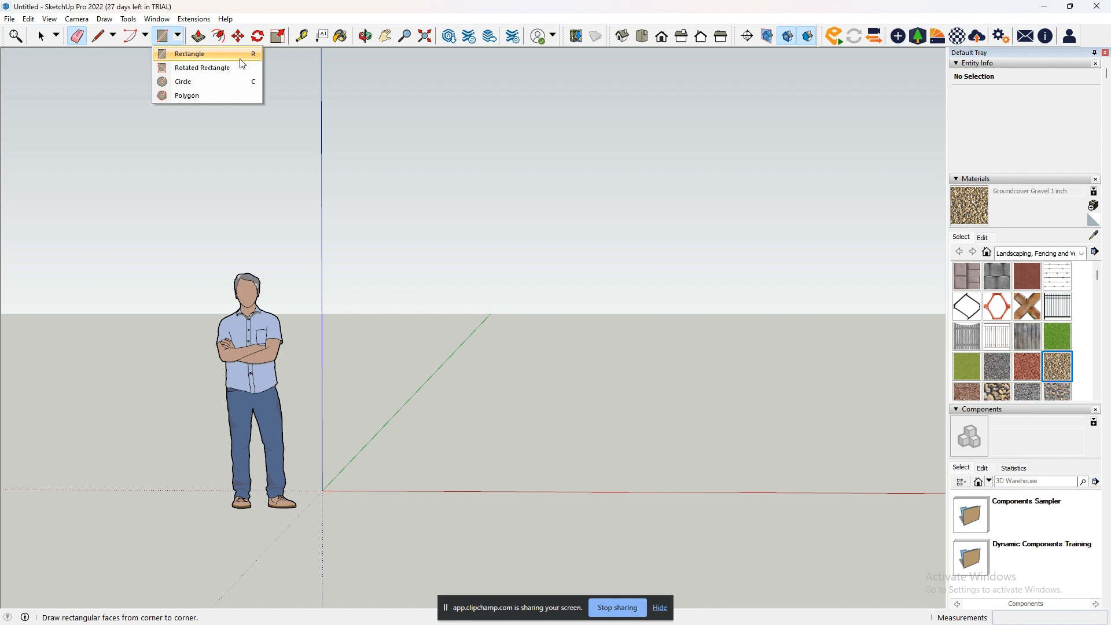
click(220, 54)
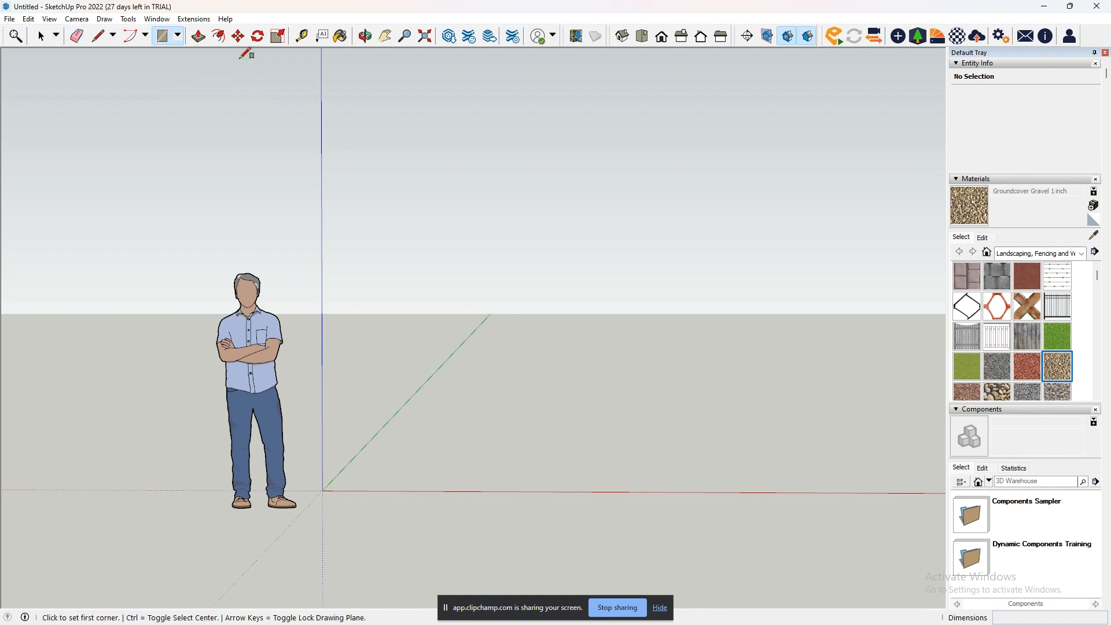
middle_drag(550, 408, 528, 550)
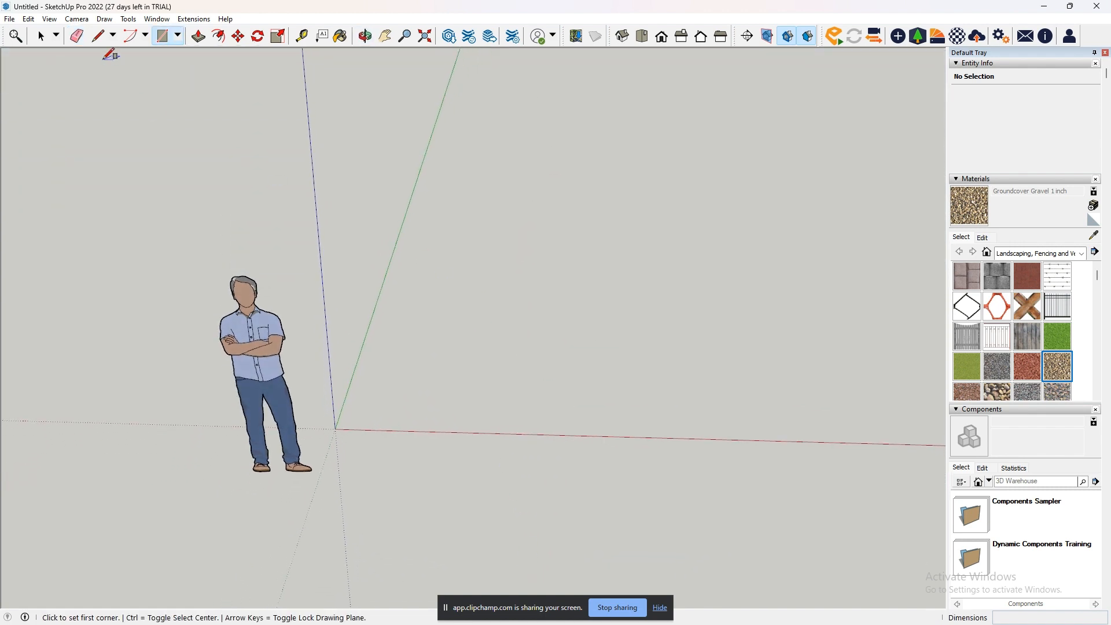
click(111, 38)
click(469, 269)
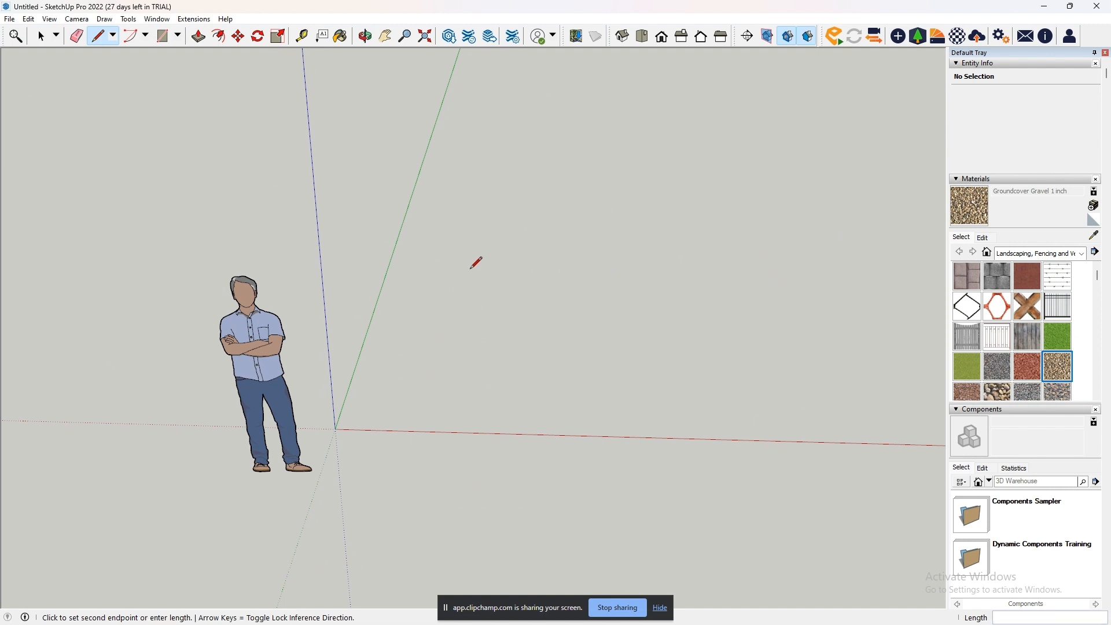
click(452, 433)
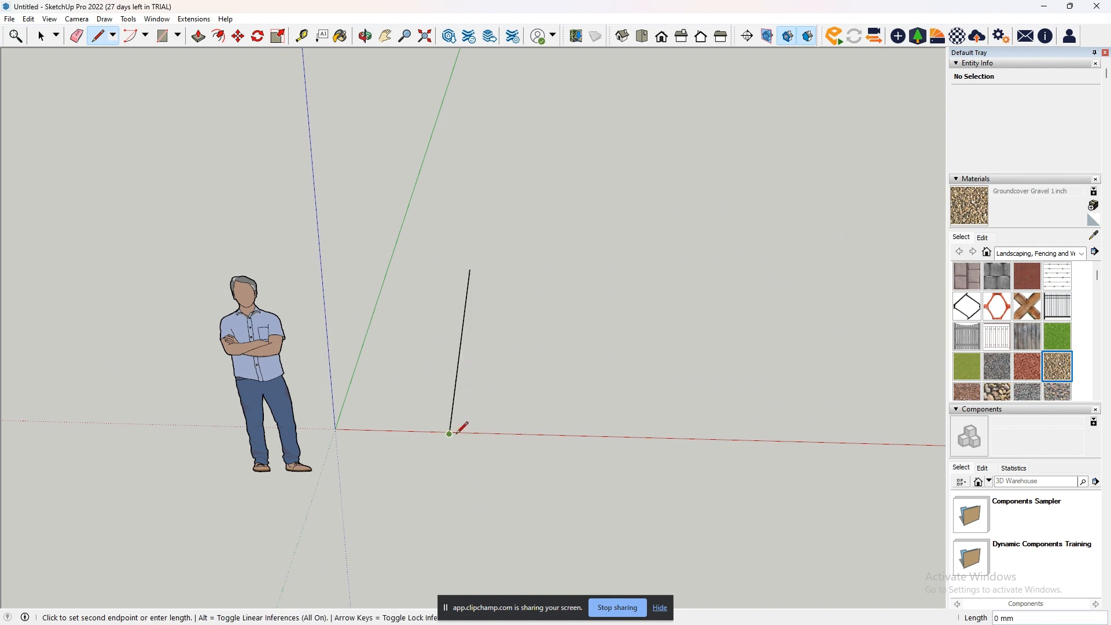
click(624, 438)
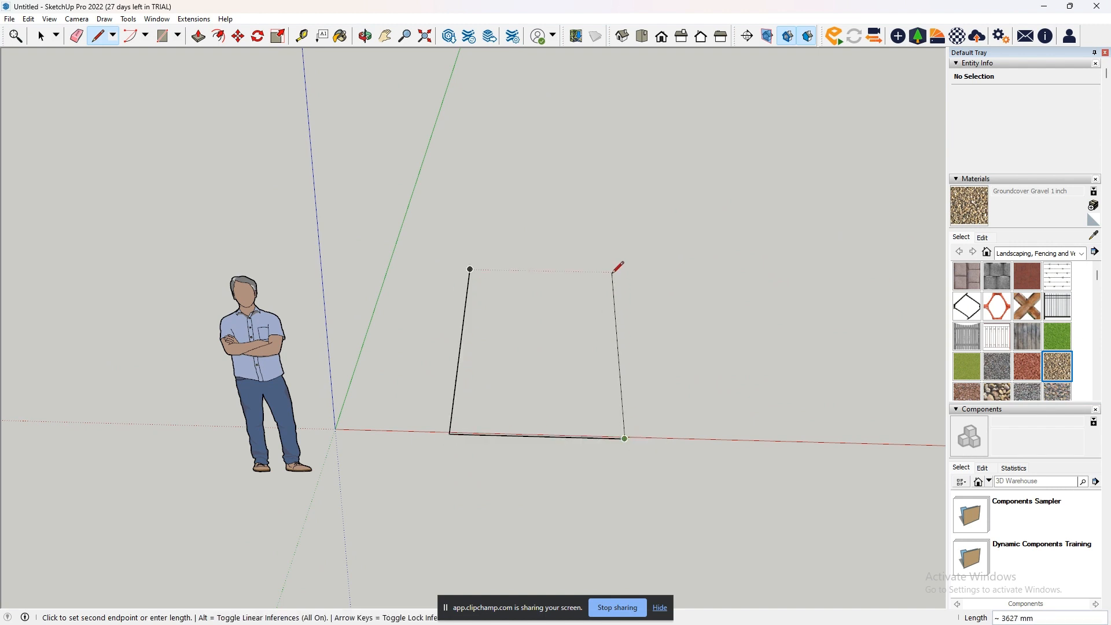
click(594, 272)
click(470, 269)
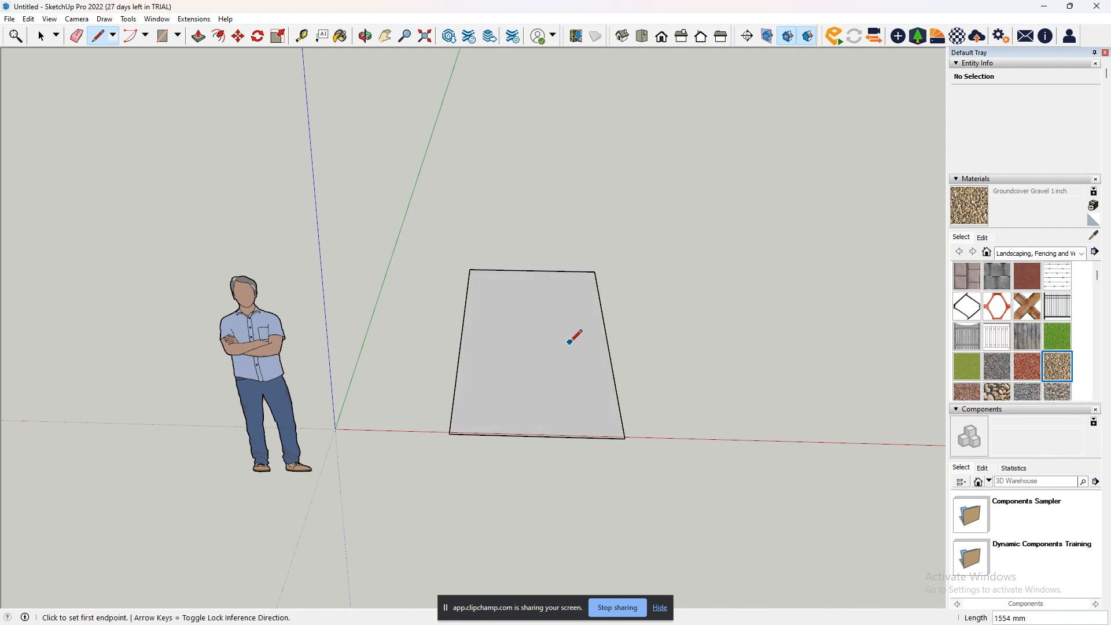
key(ctrl+z)
key(ctrl+z)
key(ctrl+z)
key(ctrl+z)
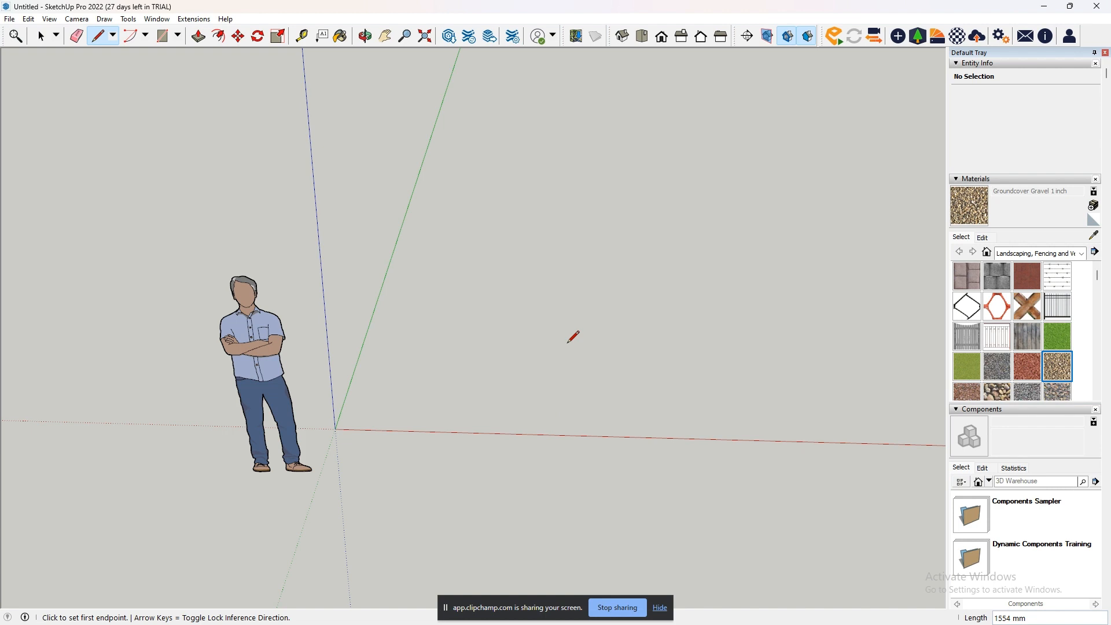
- Draw a rectangle of about 1385 by 3152 mm on the ground with the Rectangle tool, and undo it
click(162, 35)
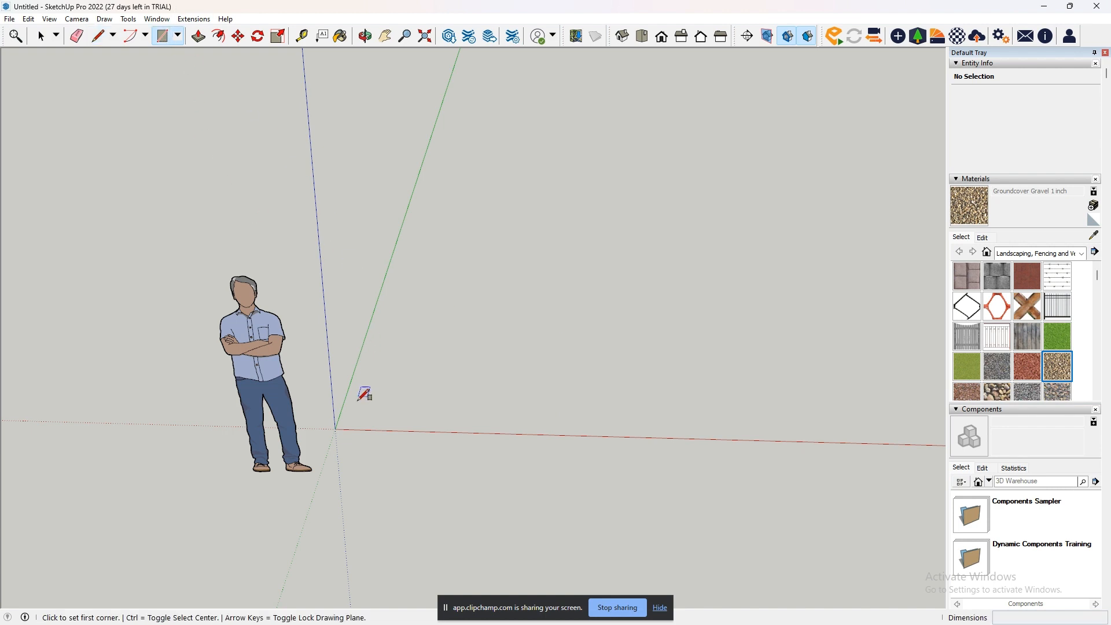
click(432, 400)
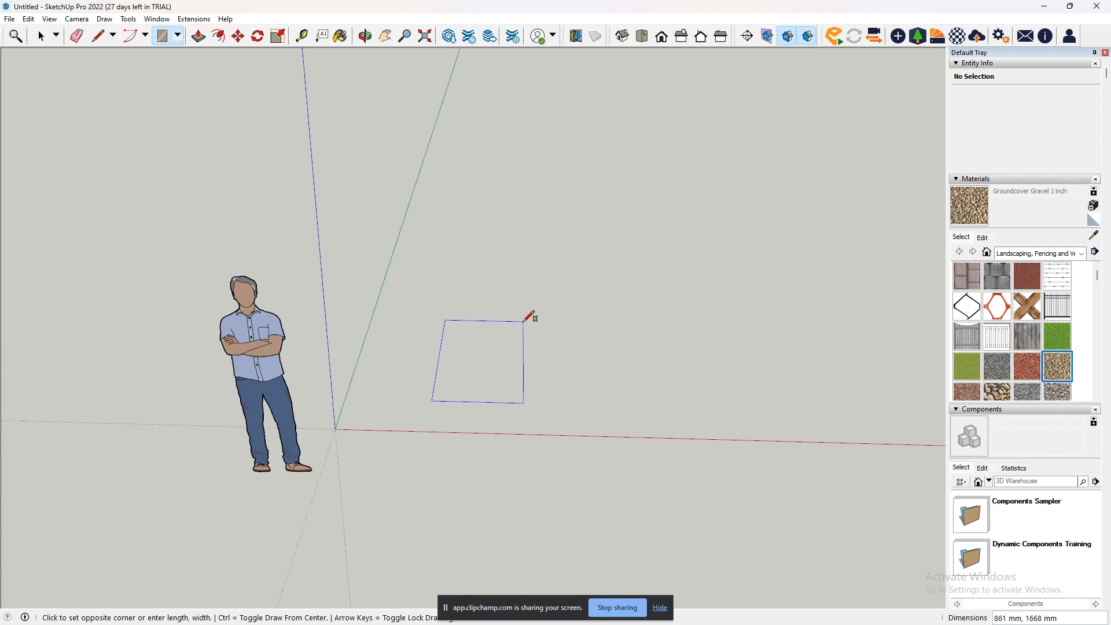
click(565, 268)
key(ctrl+z)
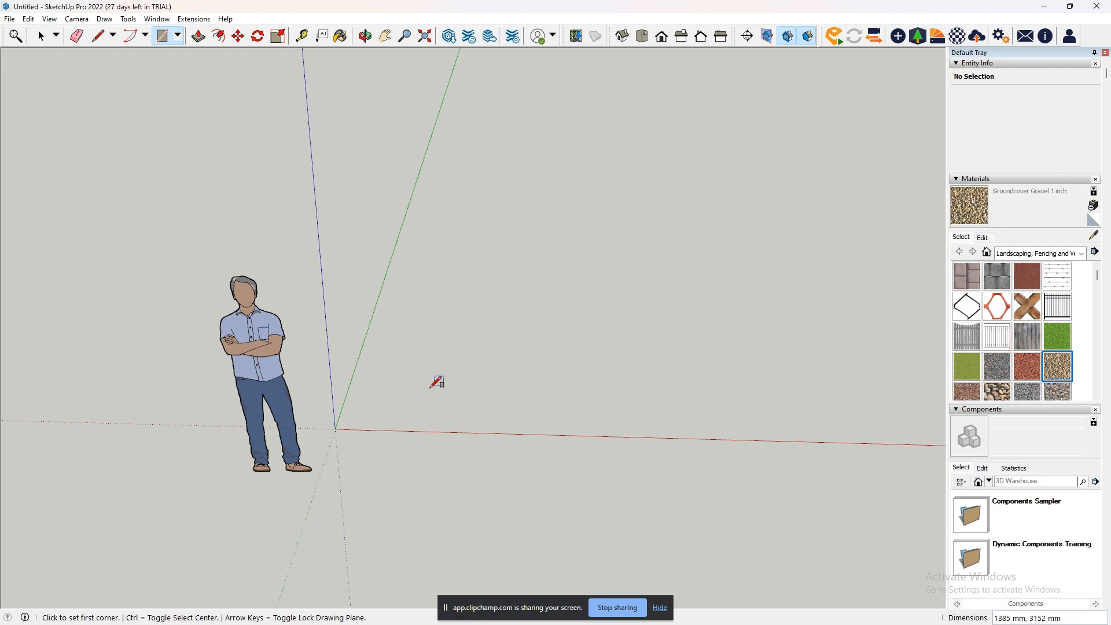
- Draw a rectangle with exact dimensions of 1000 by 5000 mm on the ground between the green and red axes
click(418, 406)
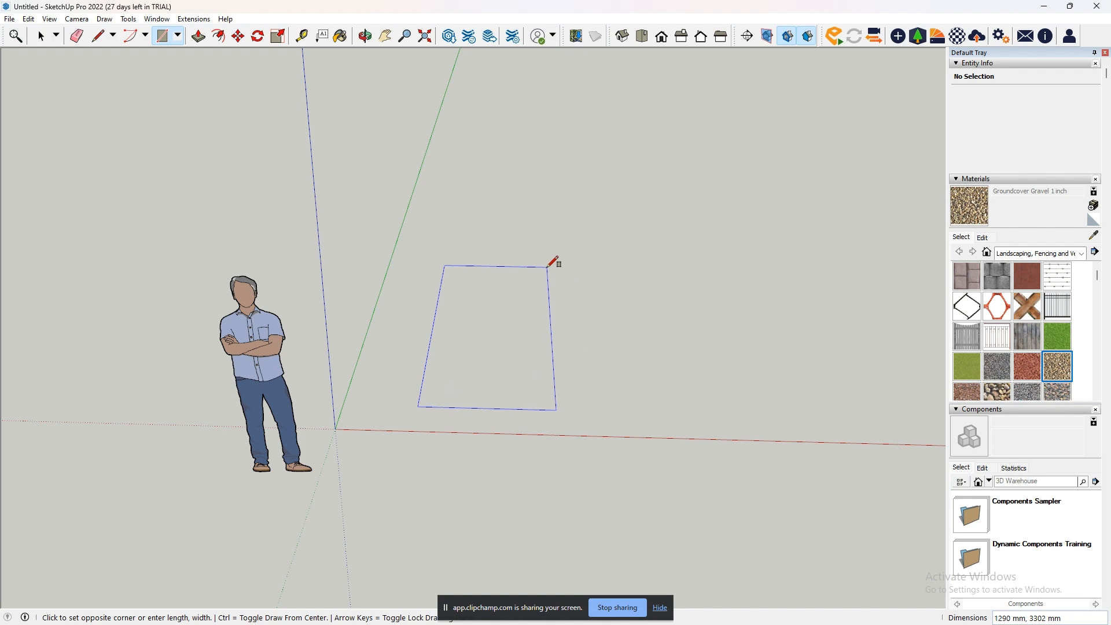
text(1000,5000)
key(Return)
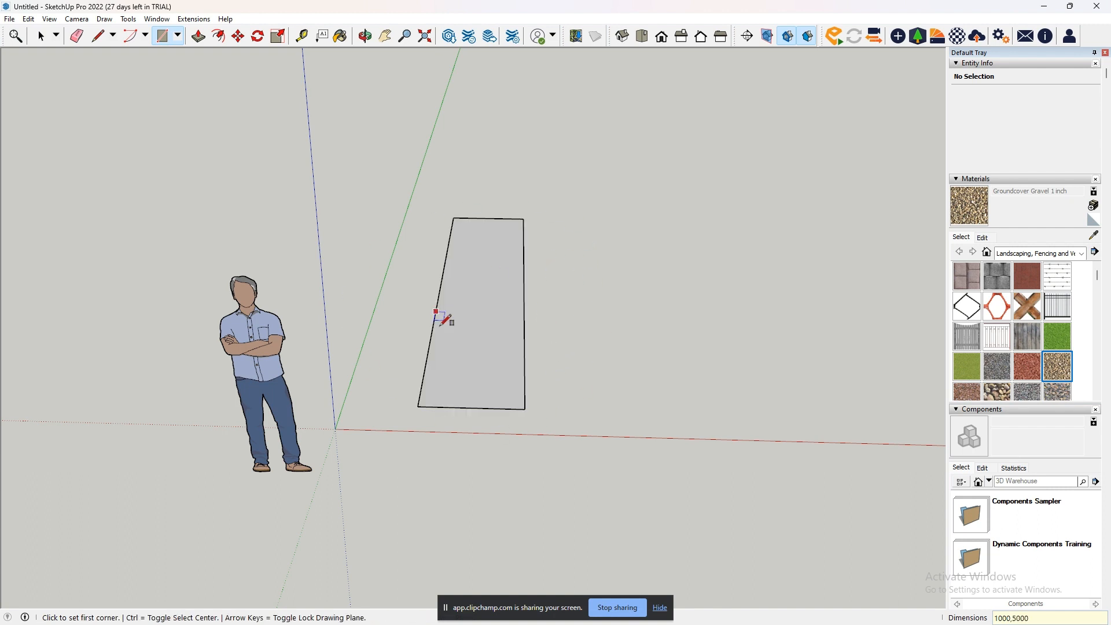
middle_drag(619, 376, 243, 428)
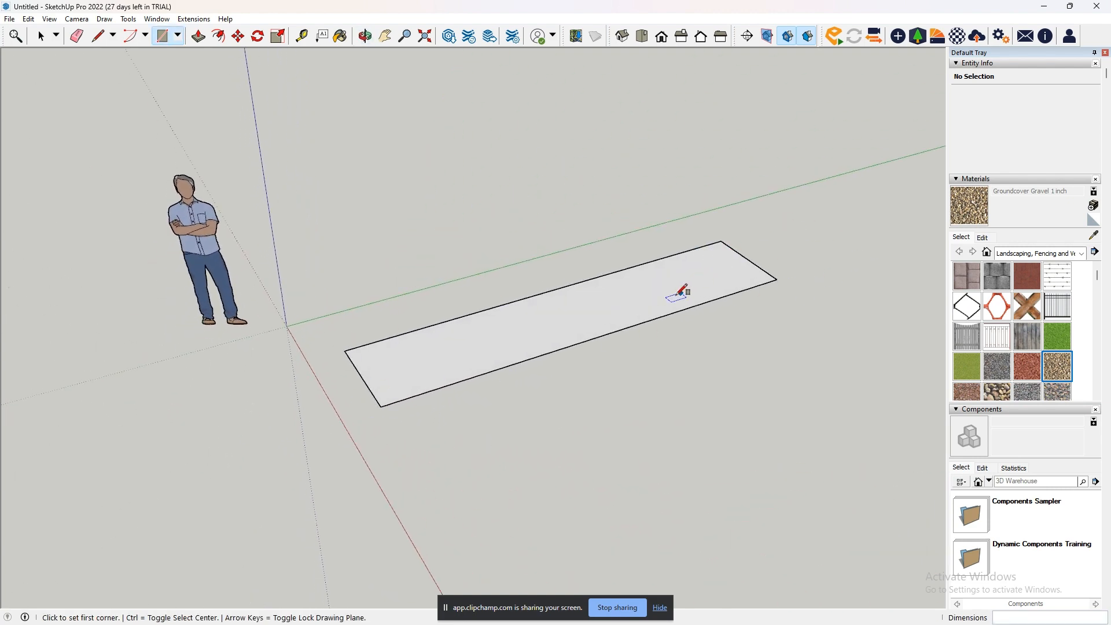
middle_drag(448, 359, 749, 365)
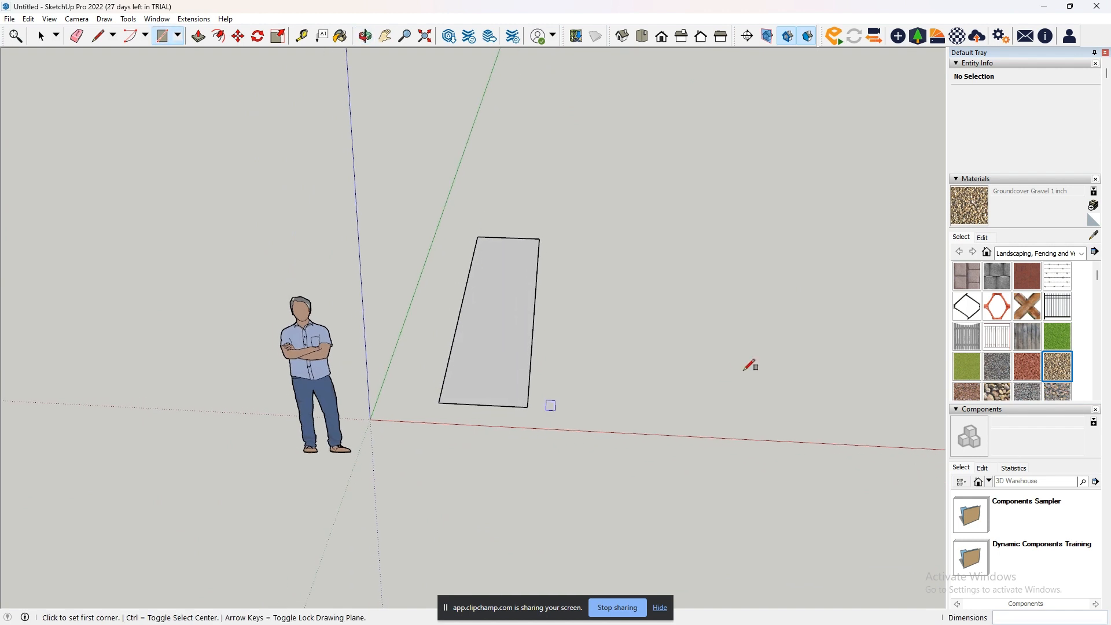
- Undo the 1000 by 5000 mm rectangle, and try a freely angled line from the origin with the Line tool and undo it
key(ctrl+z)
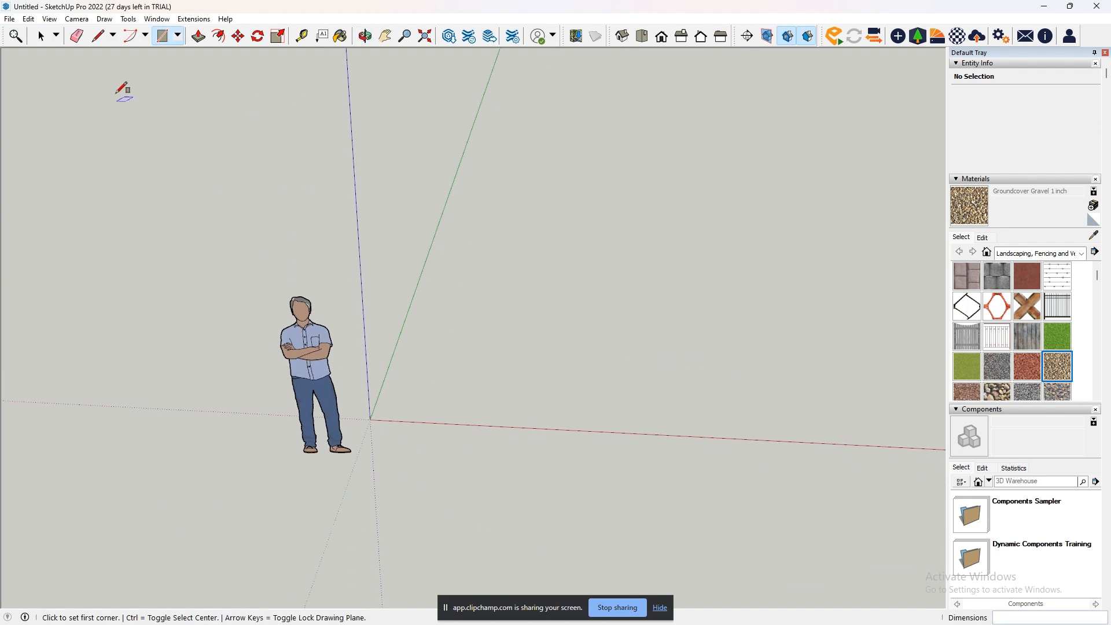
click(102, 38)
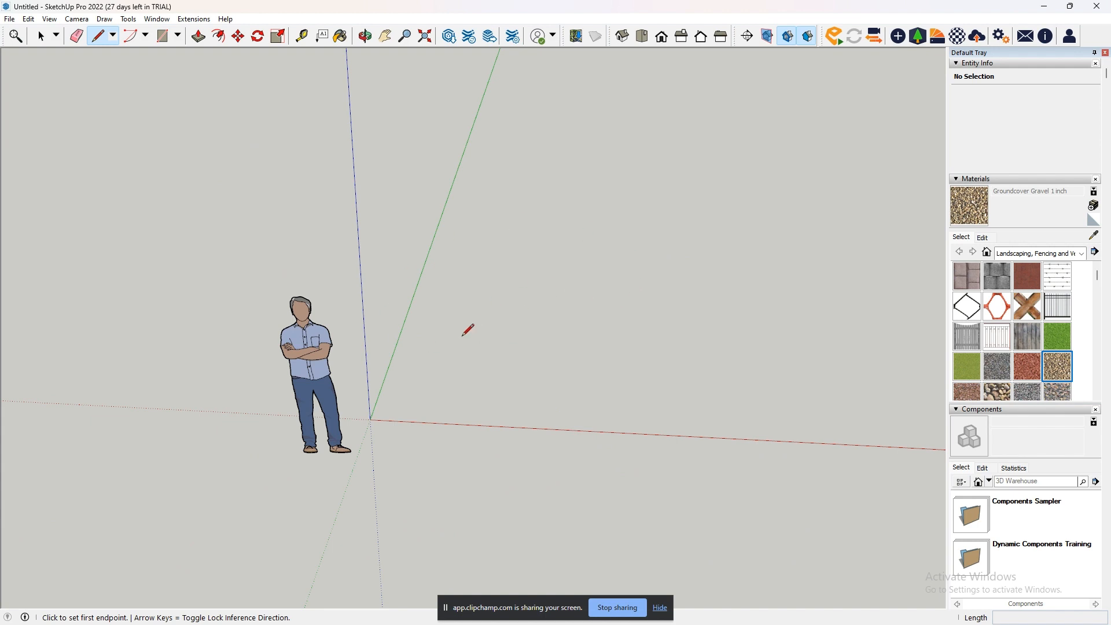
click(370, 419)
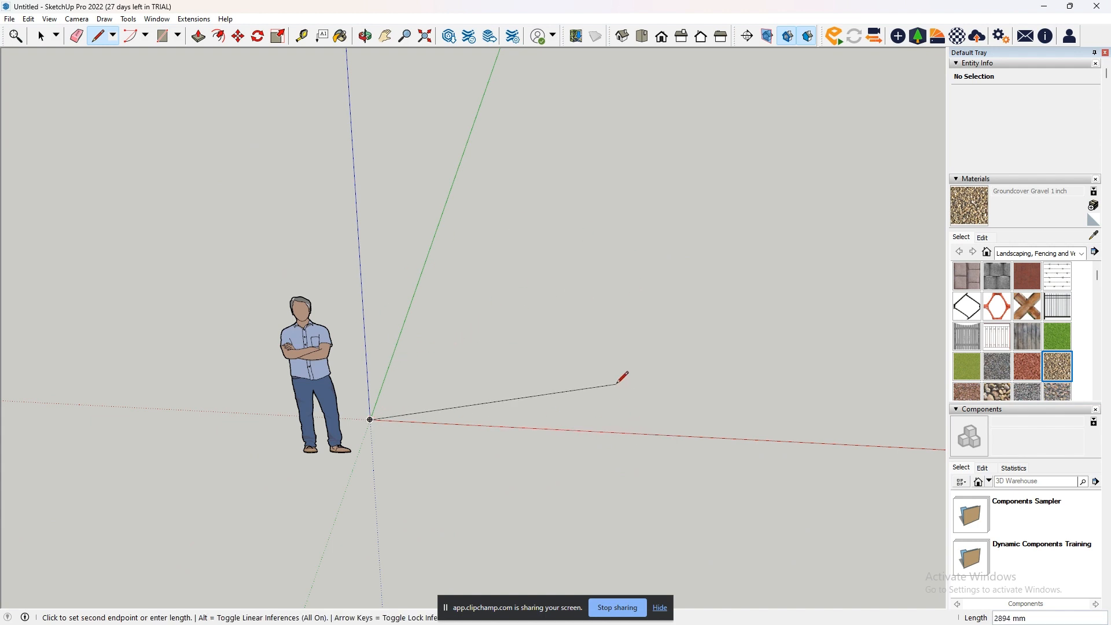
click(594, 380)
key(ctrl+z)
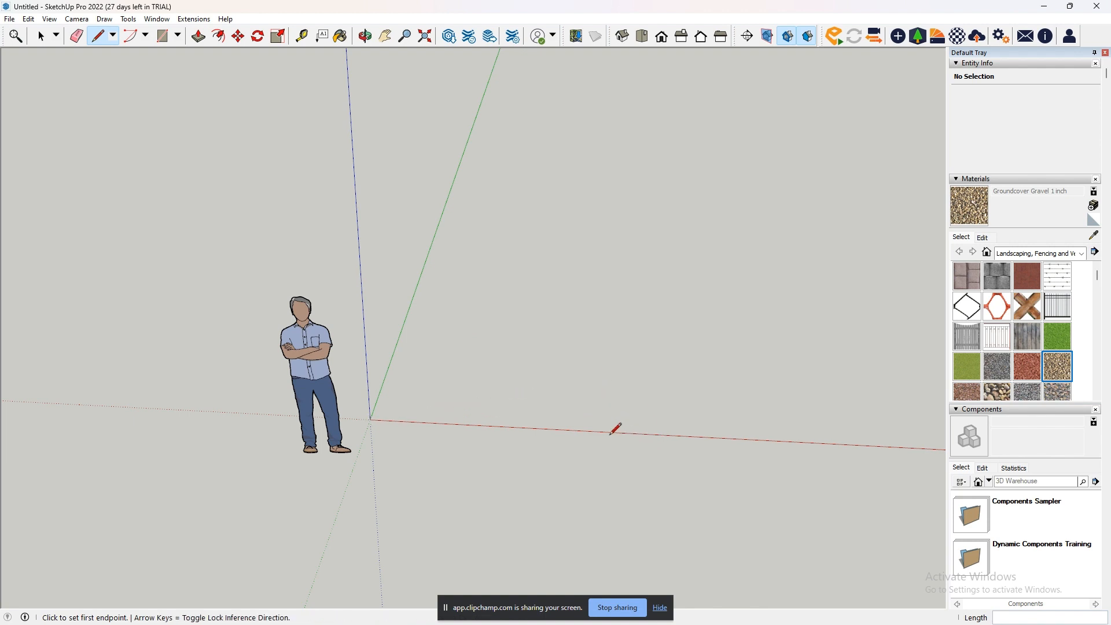
- Draw a line exactly 500 mm long parallel to the red axis, starting on the green axis, and remove it
click(402, 334)
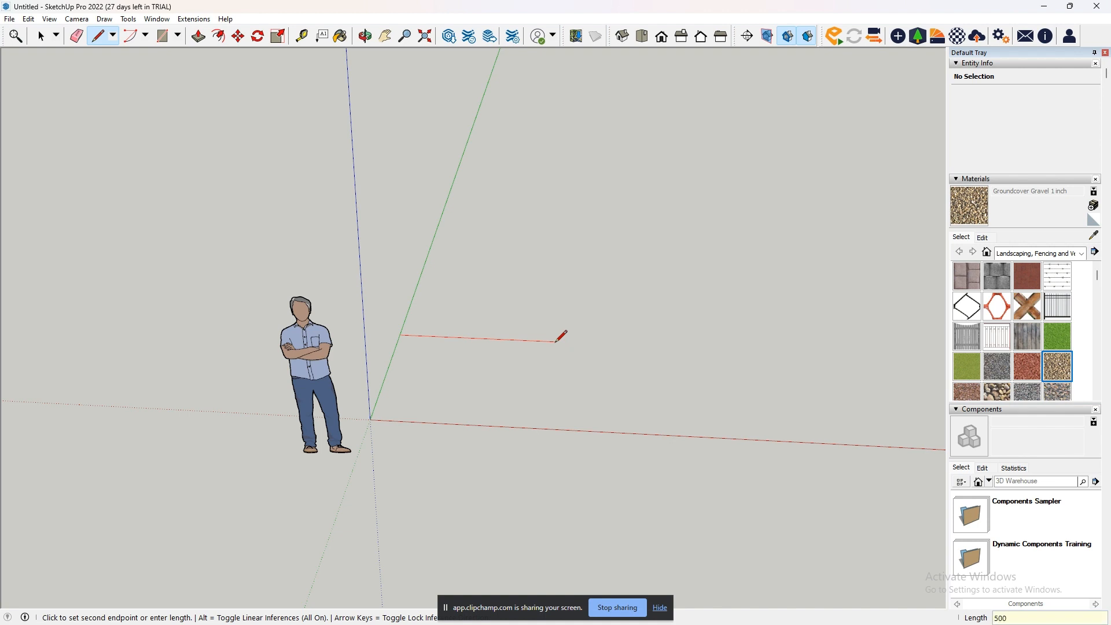
key(Return)
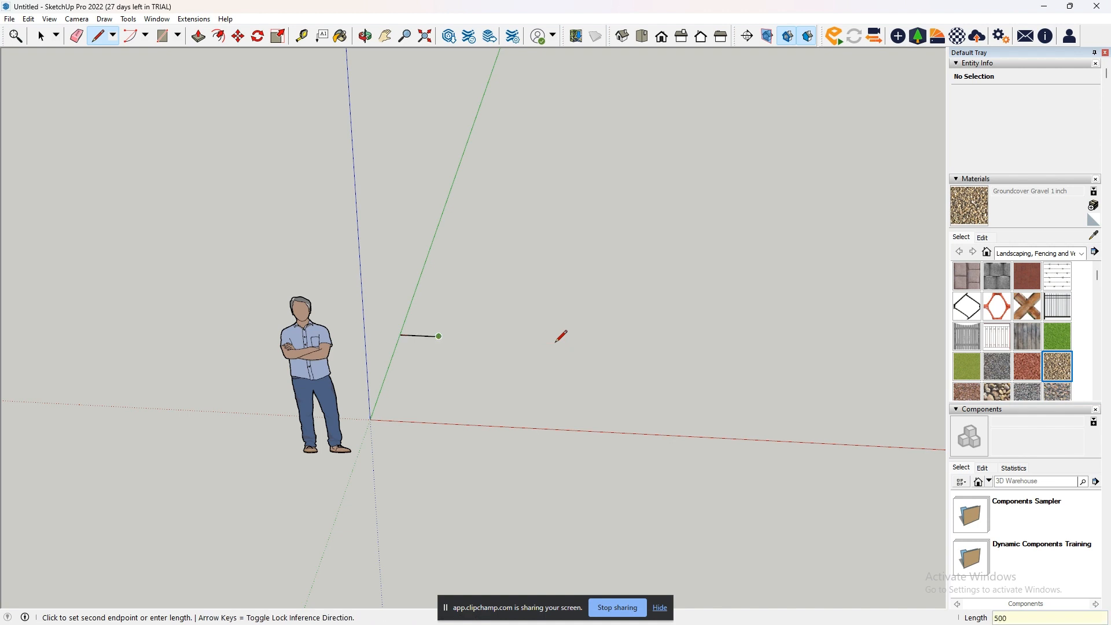
scroll(426, 336, up, 3)
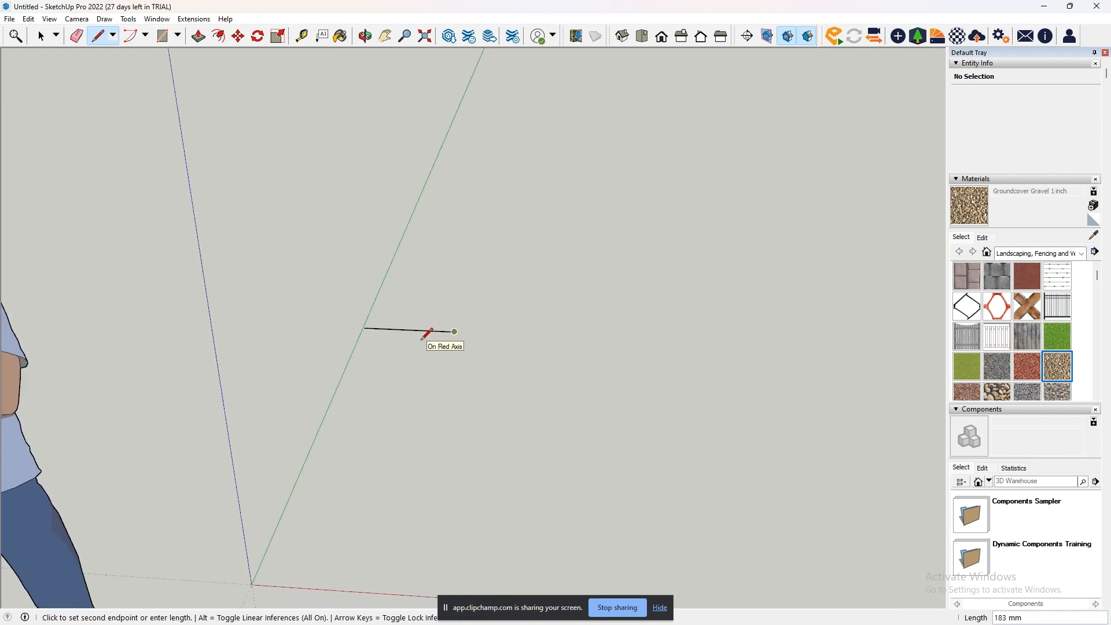
scroll(428, 334, down, 2)
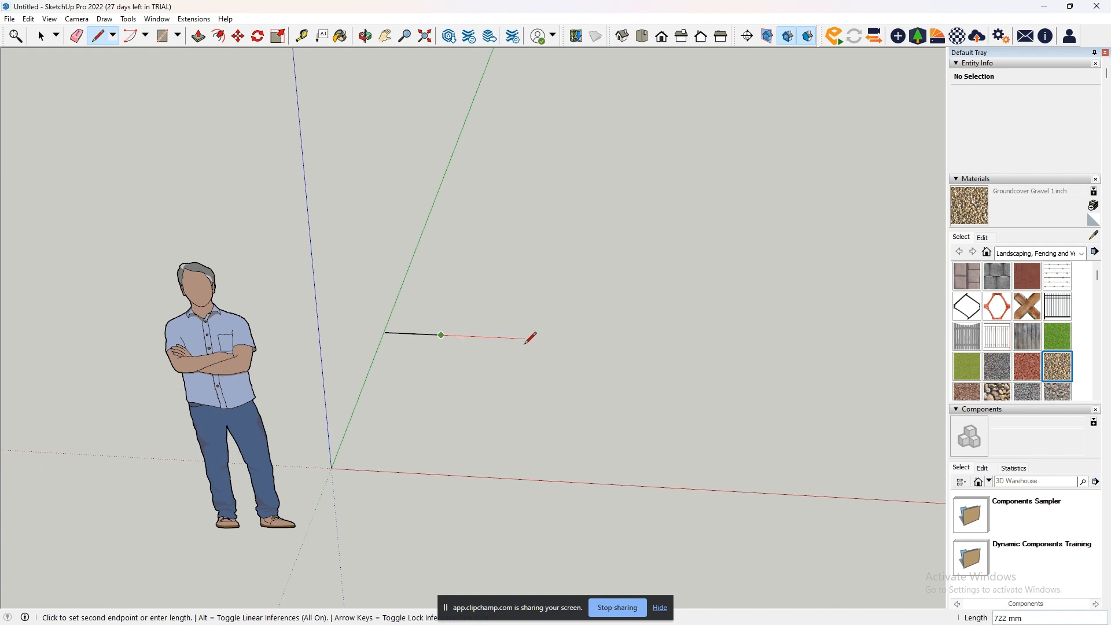
key(Escape)
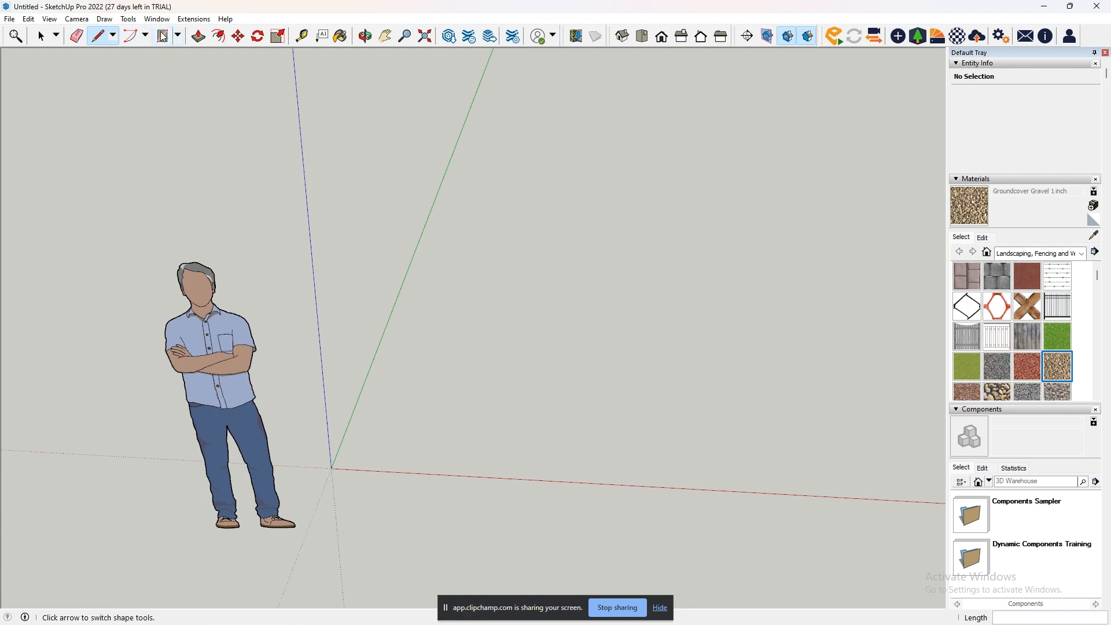
- Draw a 24-sided circle with a radius of about 728 mm on the ground between the green and red axes
click(178, 36)
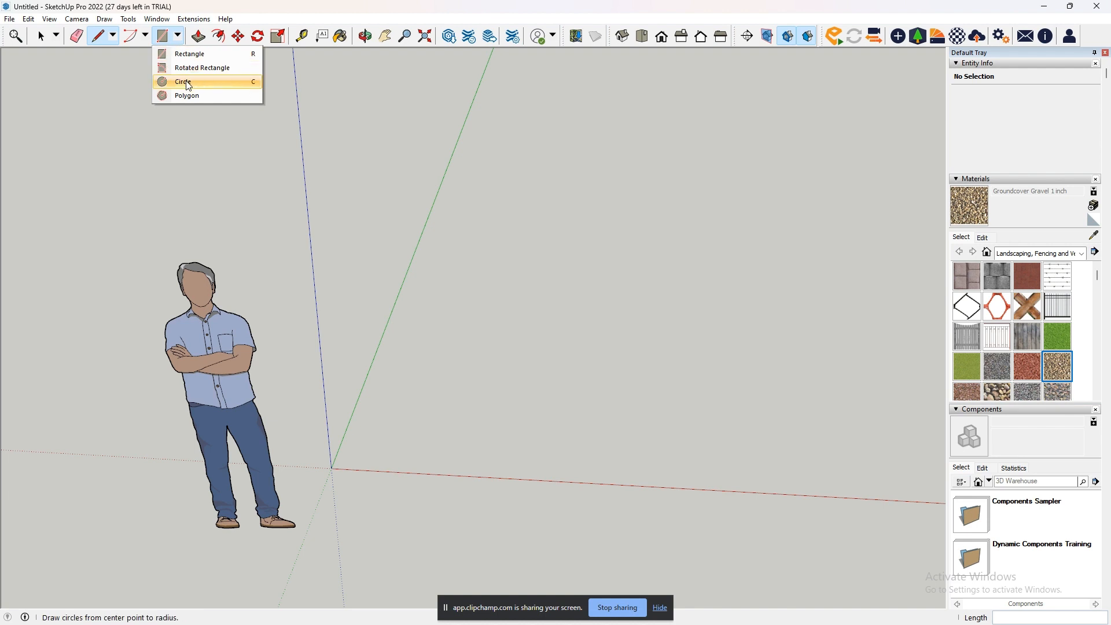
click(186, 81)
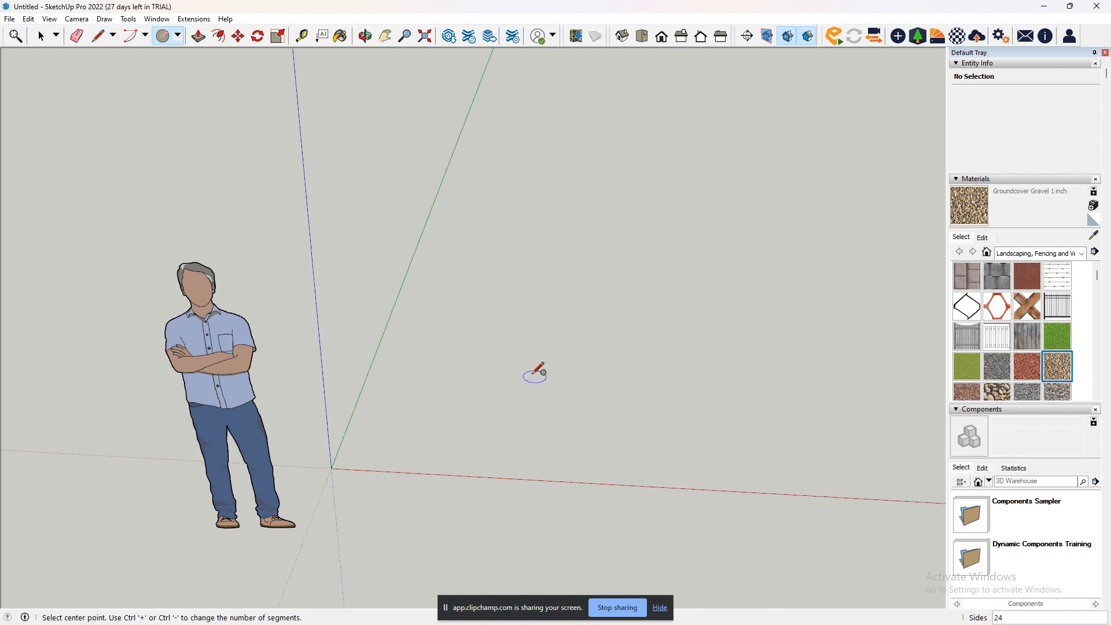
scroll(529, 370, down, 1)
scroll(520, 372, down, 1)
middle_drag(521, 372, 524, 398)
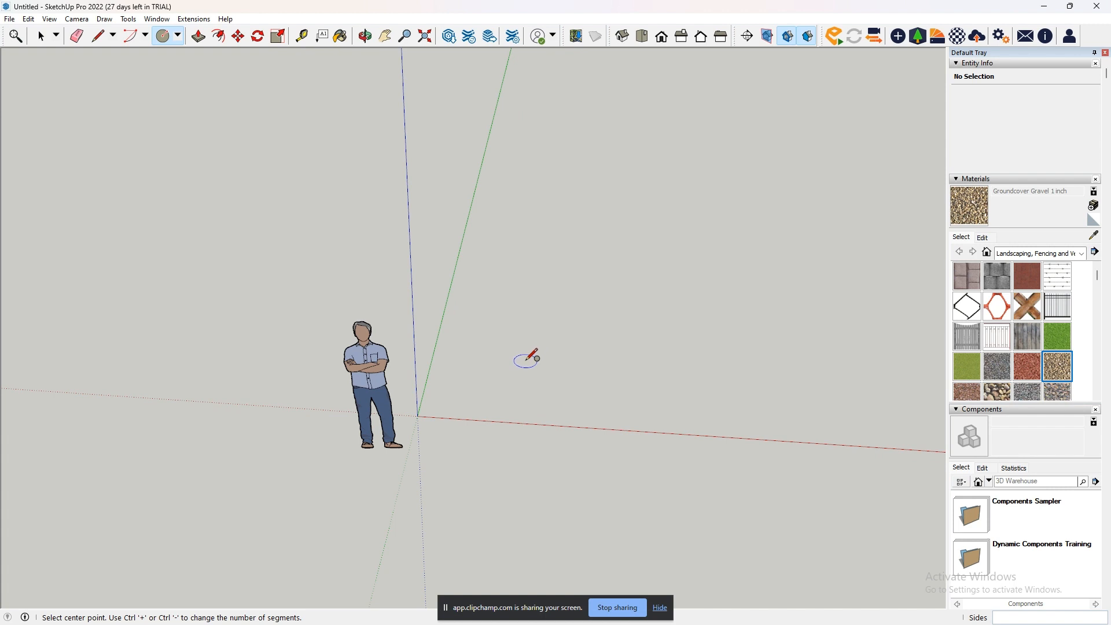
click(527, 359)
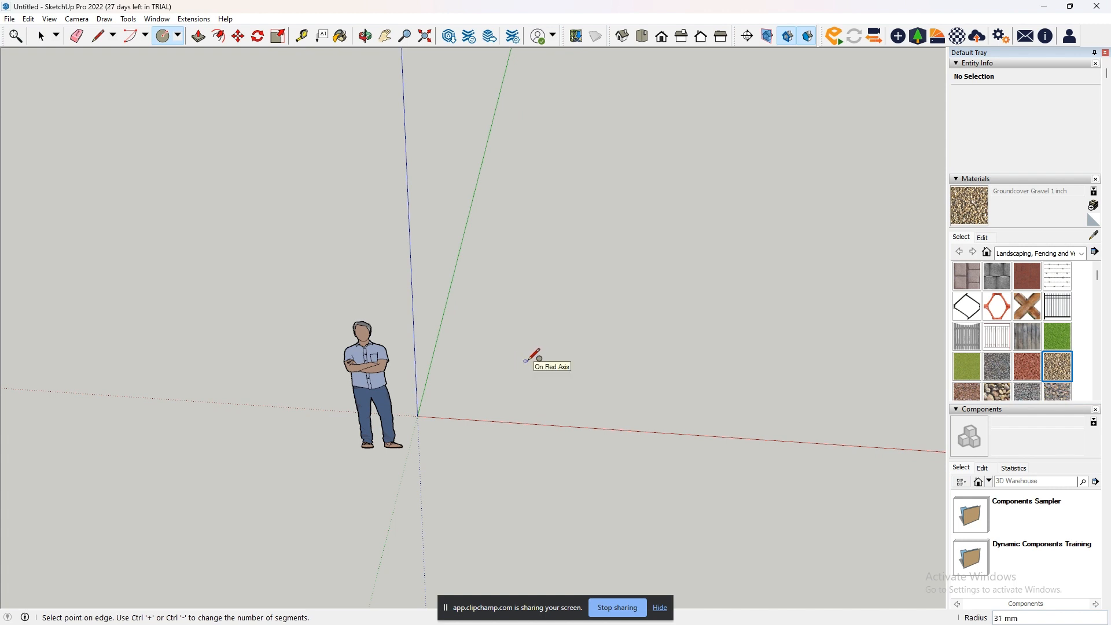
click(578, 353)
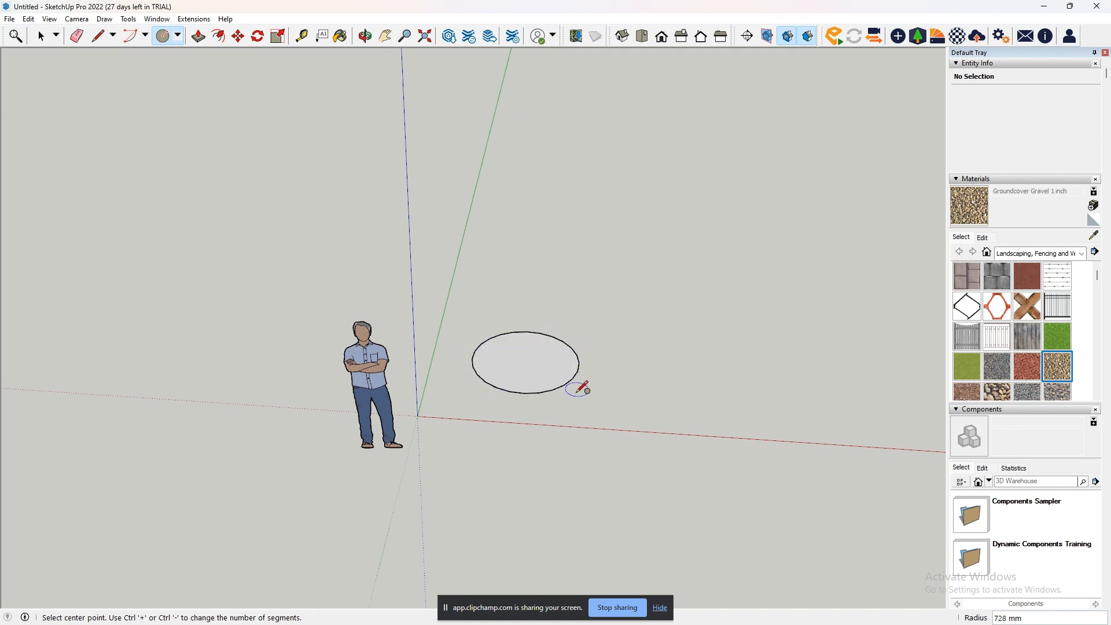
scroll(573, 377, up, 4)
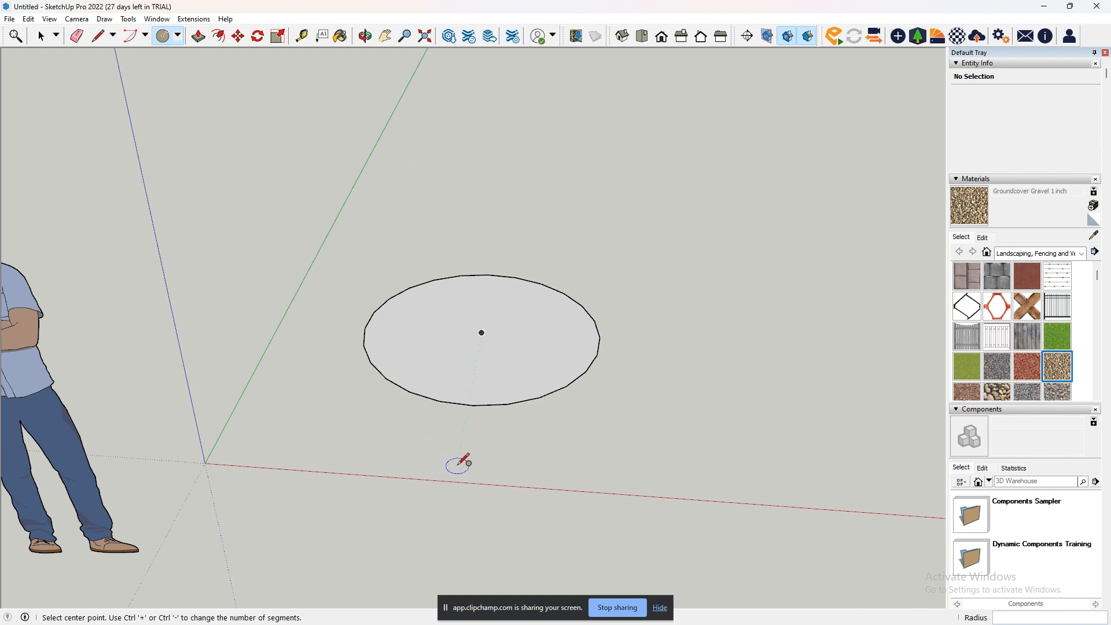
- Undo the circle and redraw it with 37 sides and a radius of about 612 mm
key(ctrl+z)
click(478, 354)
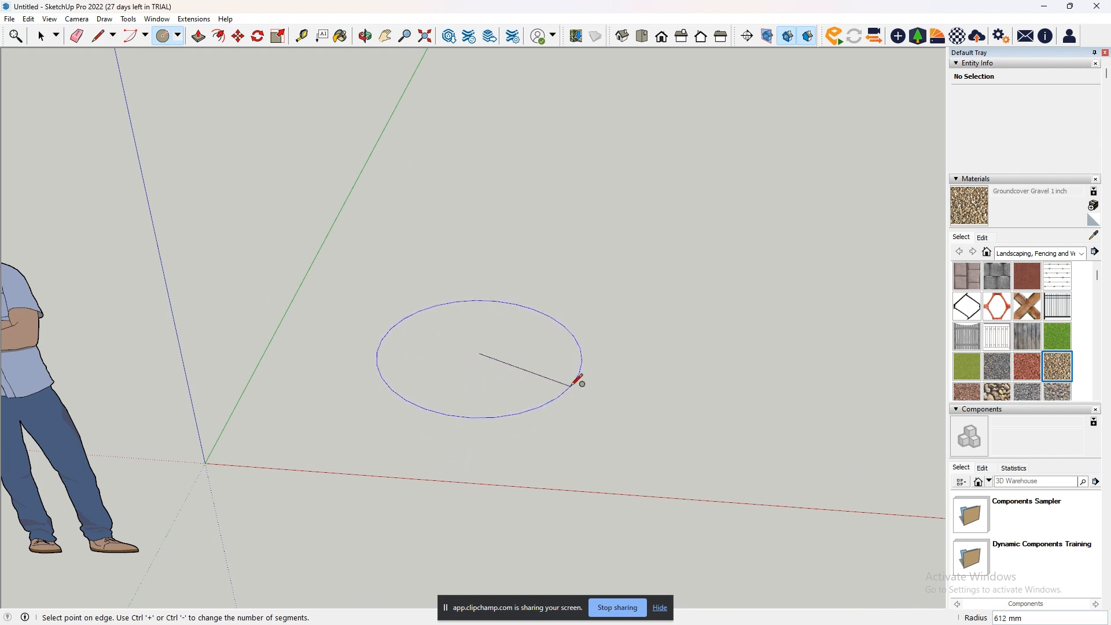
click(574, 384)
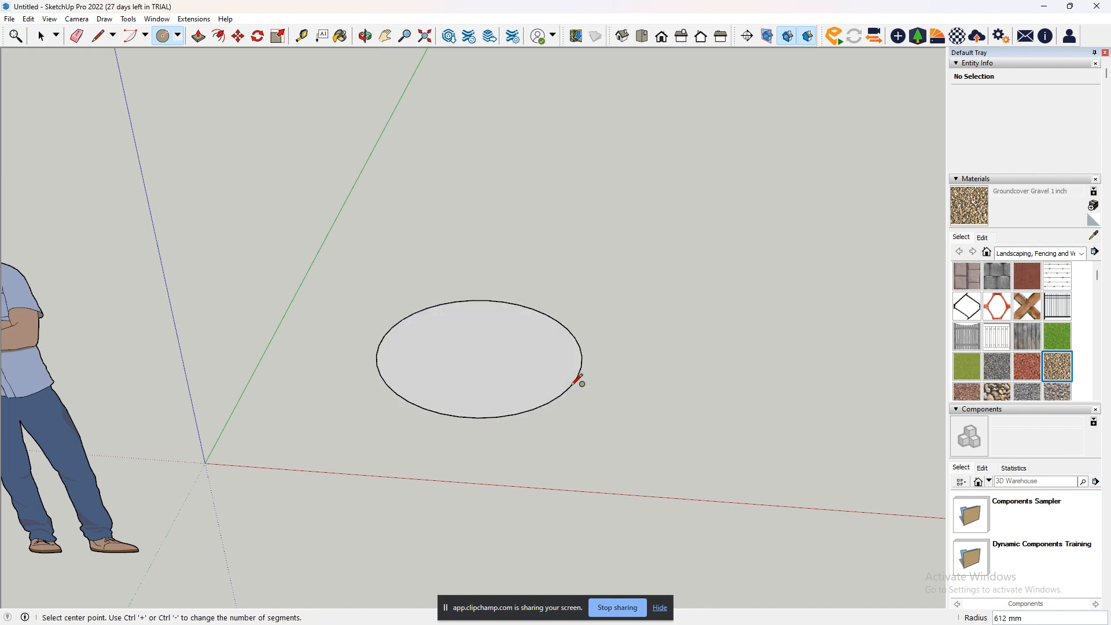
- Examine the straight segments along the circle's edge up close and from farther away
scroll(480, 422, up, 5)
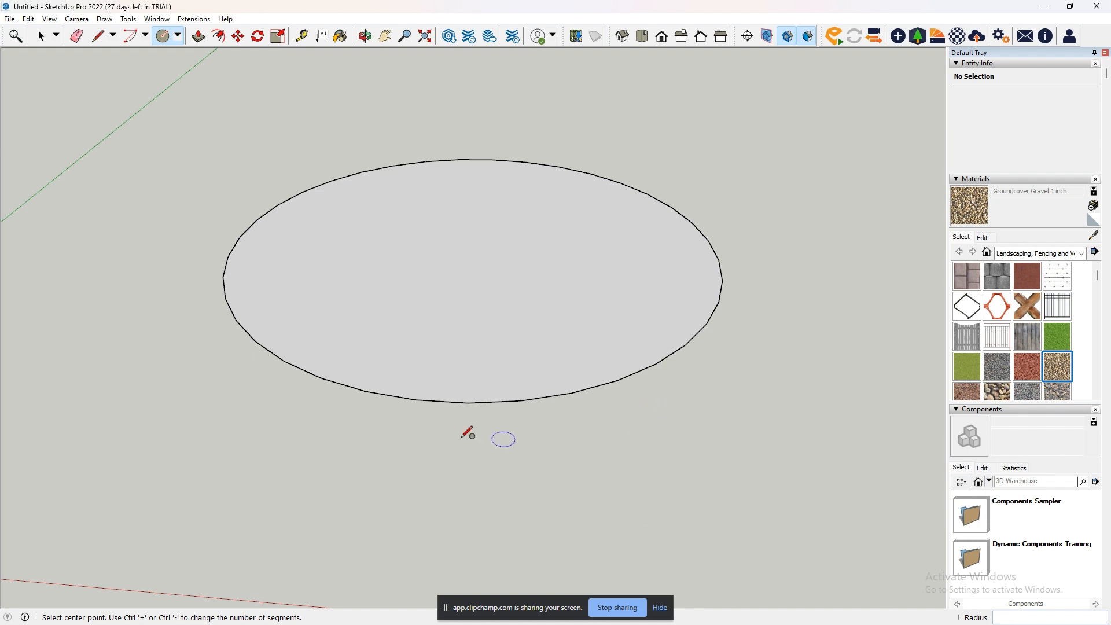
scroll(545, 404, down, 6)
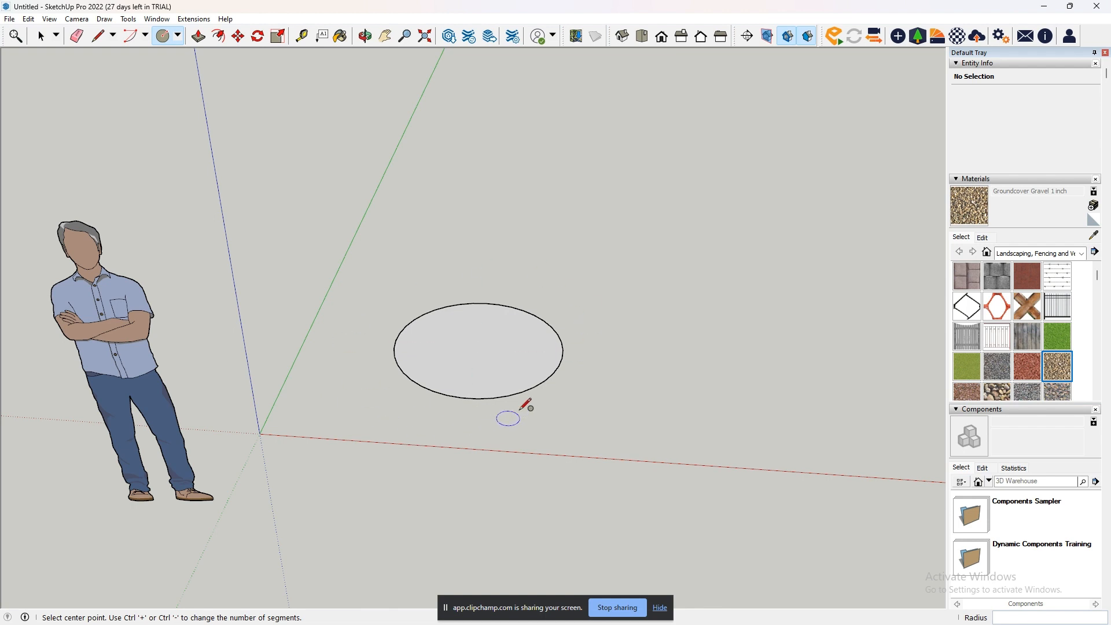
scroll(503, 416, up, 5)
scroll(521, 376, up, 3)
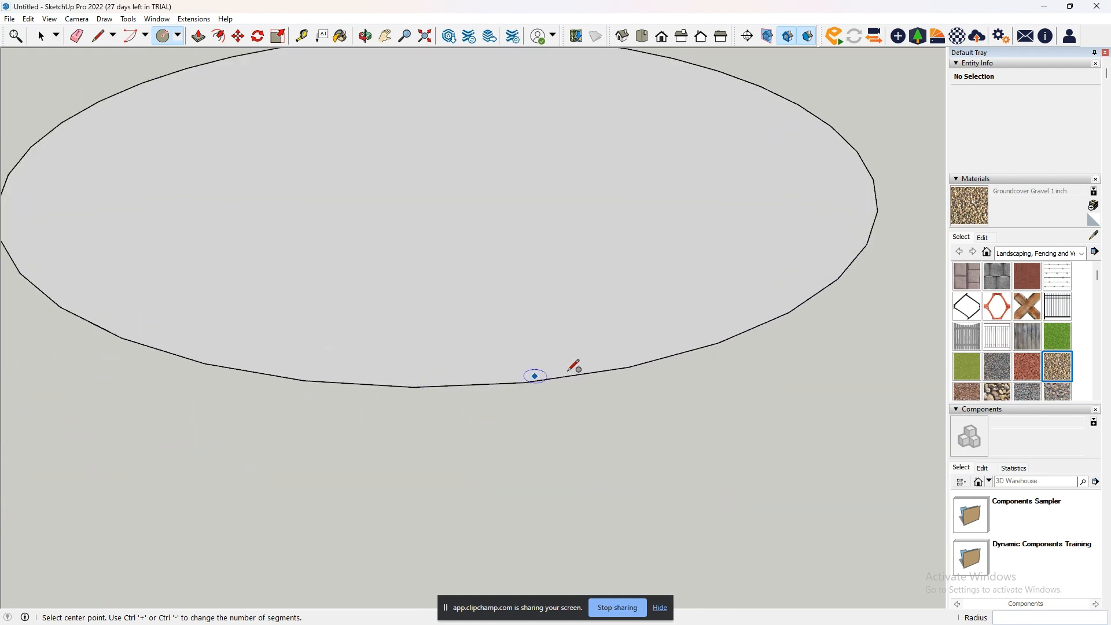
scroll(545, 382, up, 3)
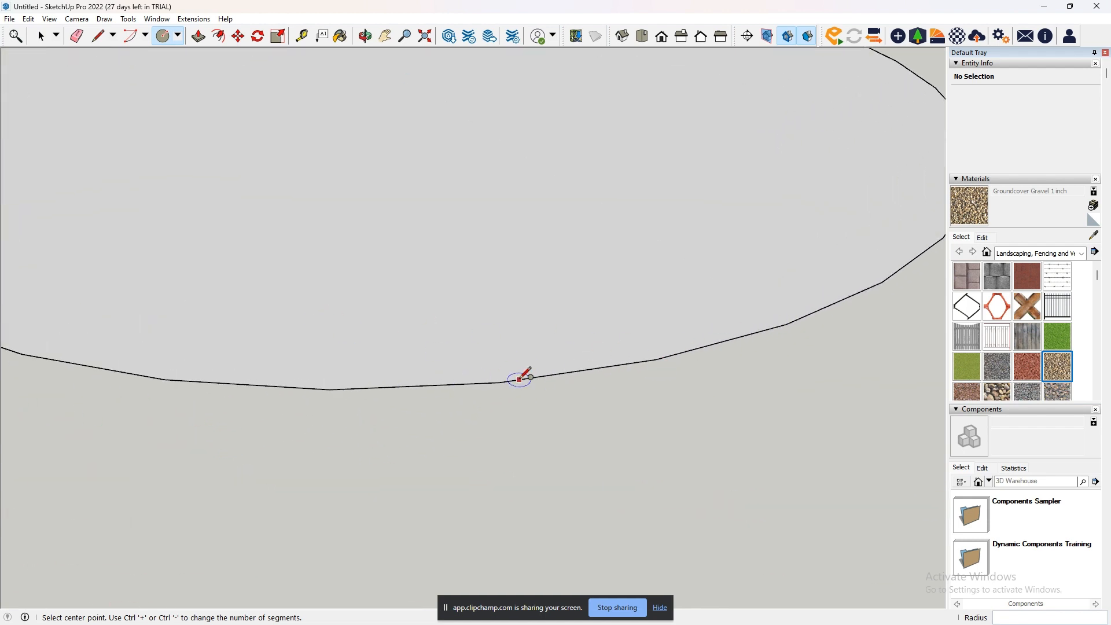
scroll(727, 275, down, 3)
scroll(642, 275, down, 3)
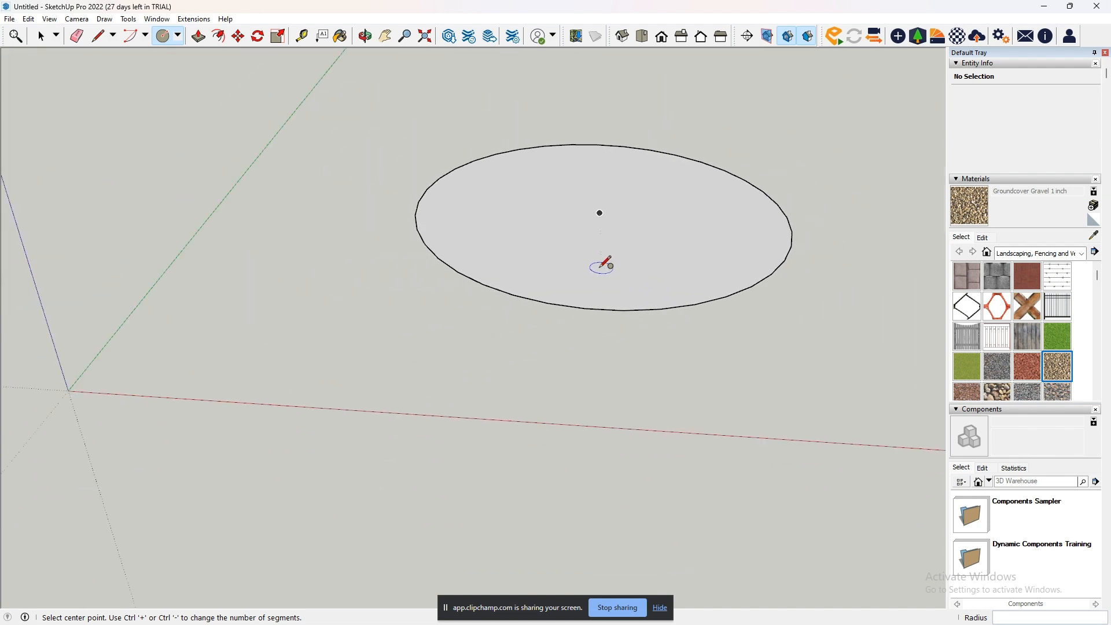
scroll(587, 260, down, 3)
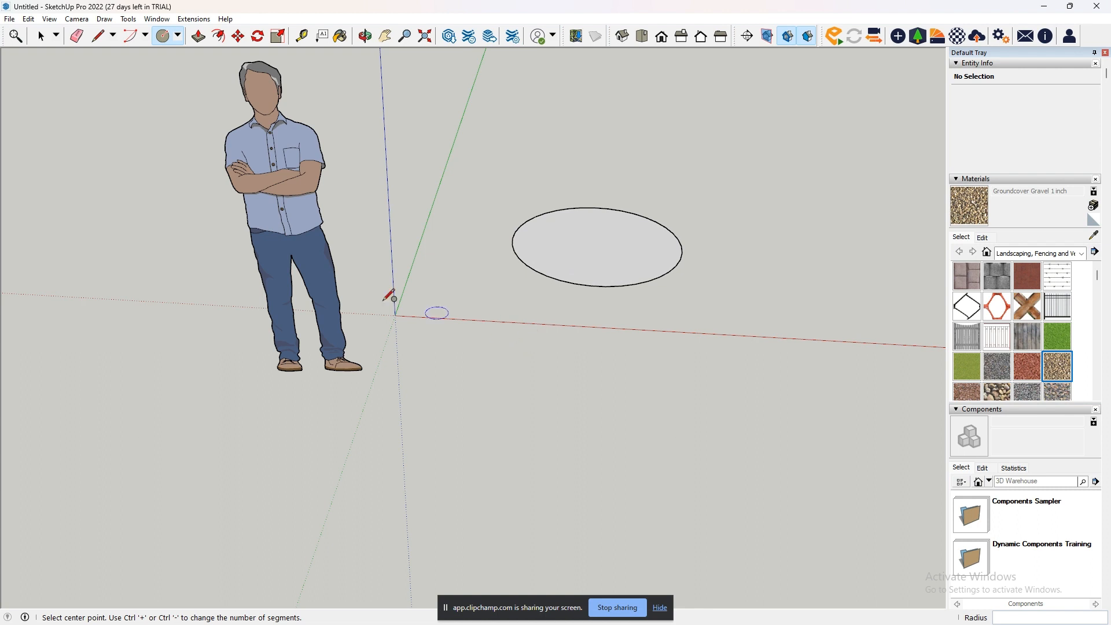
- Draw a second circle with an exact radius of 1000 mm beside the first, and erase both circles
click(384, 35)
drag(596, 333, 465, 489)
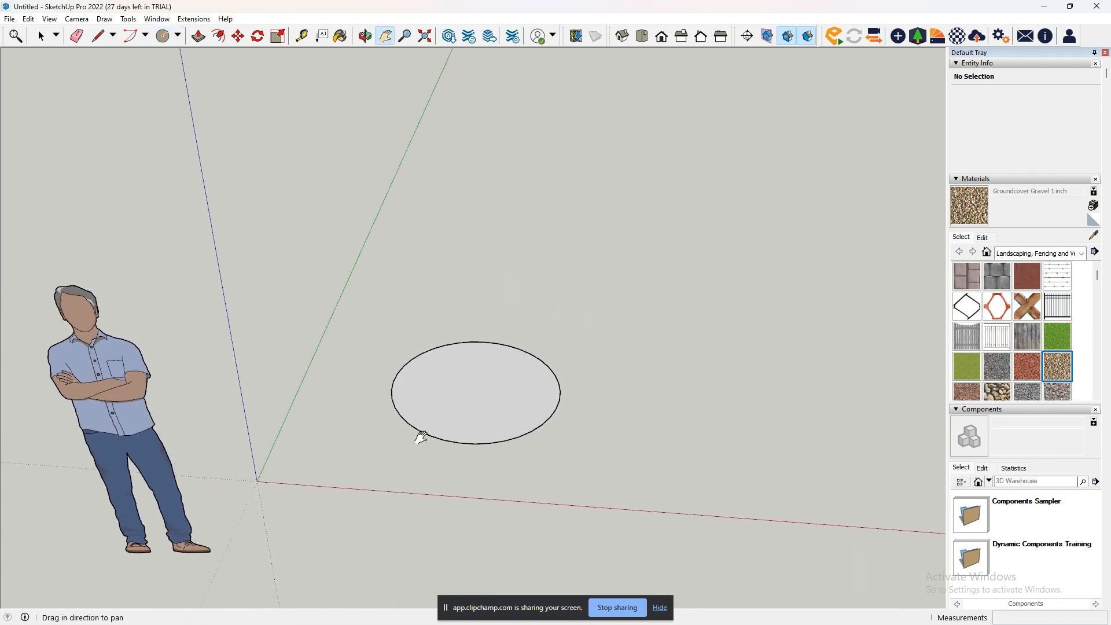
click(163, 36)
scroll(479, 369, down, 3)
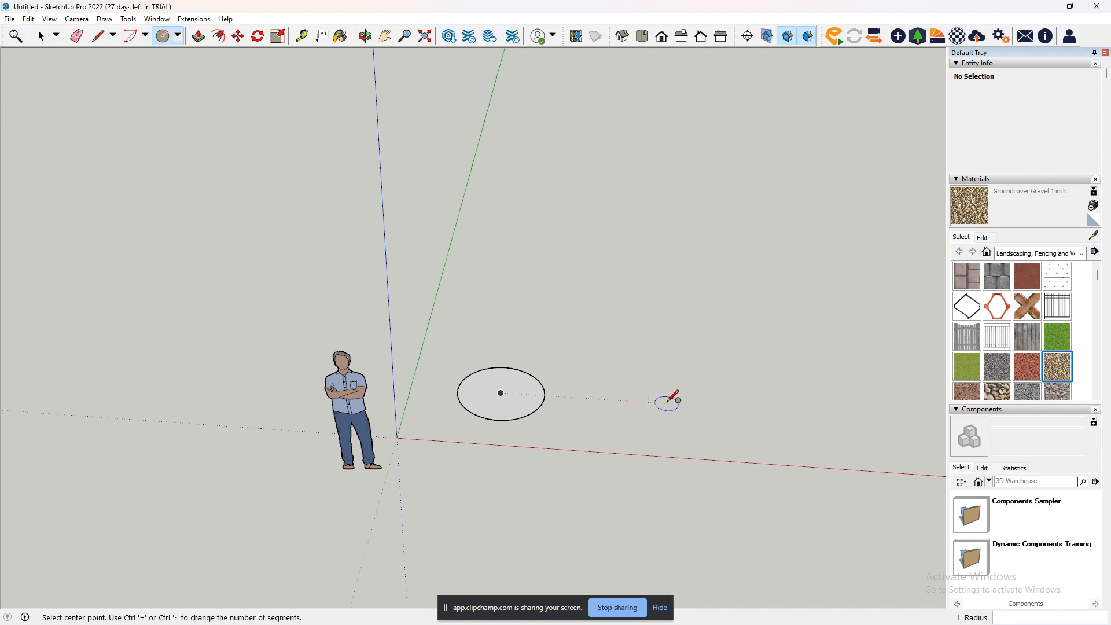
click(666, 404)
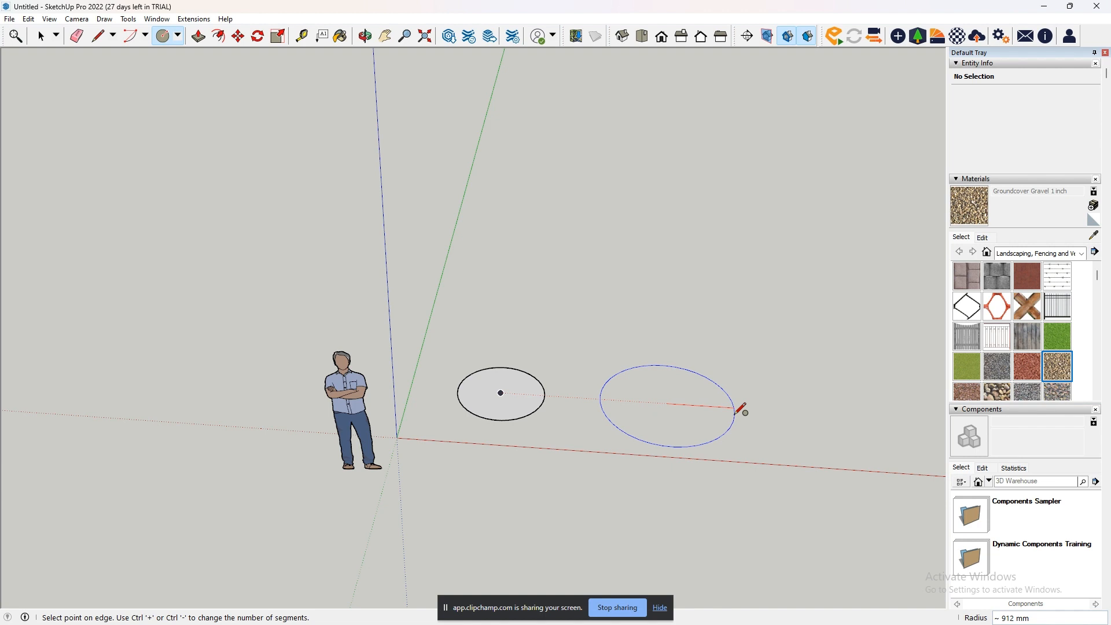
click(741, 409)
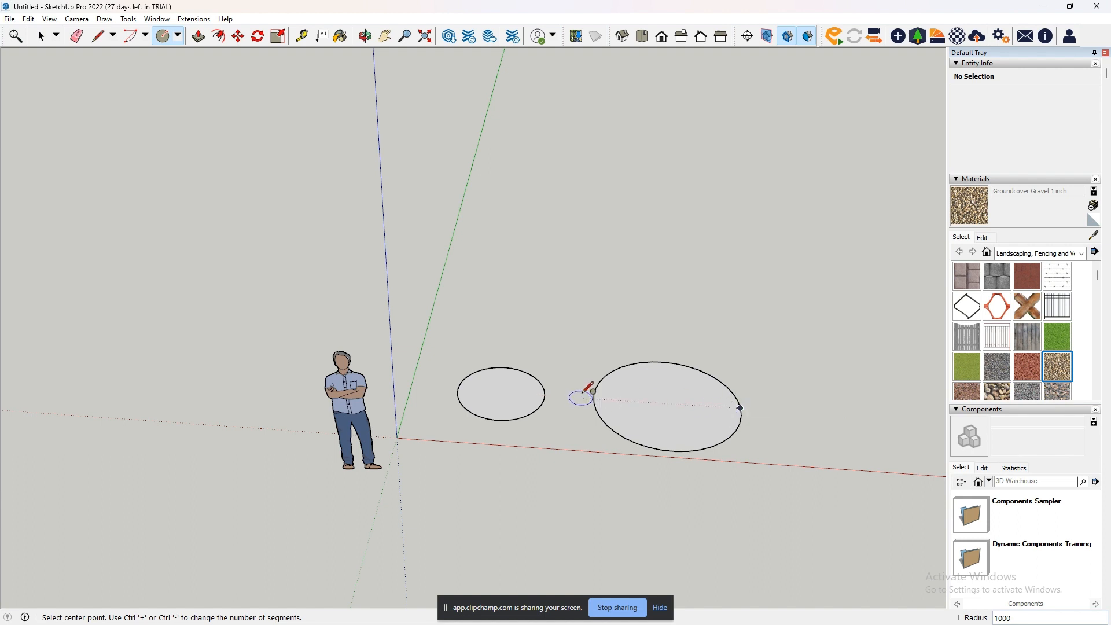
key(e)
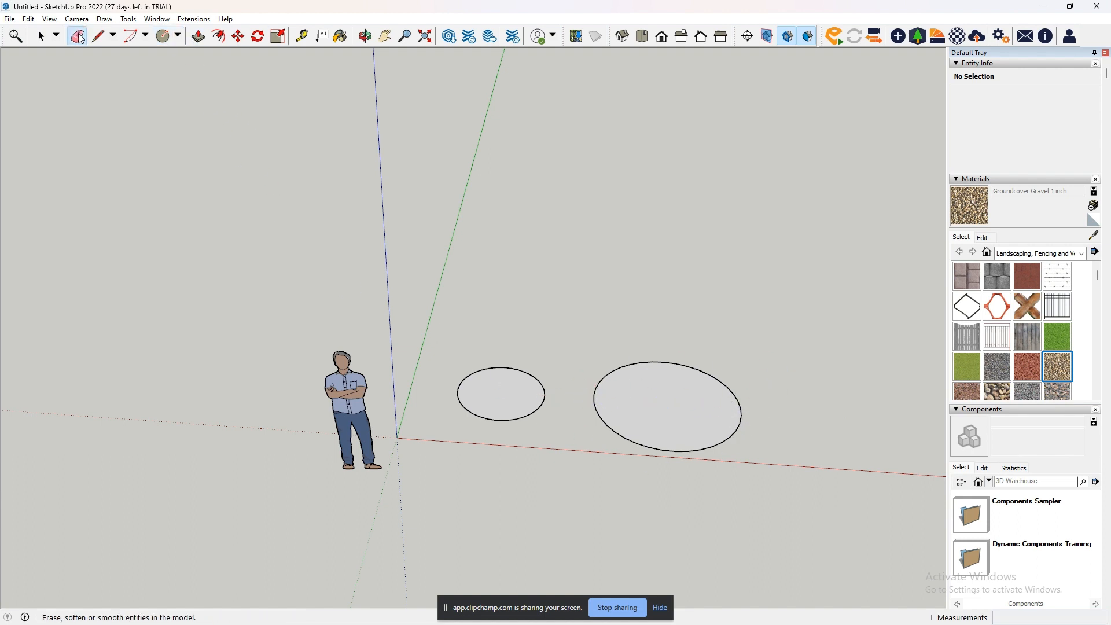
drag(596, 394, 530, 394)
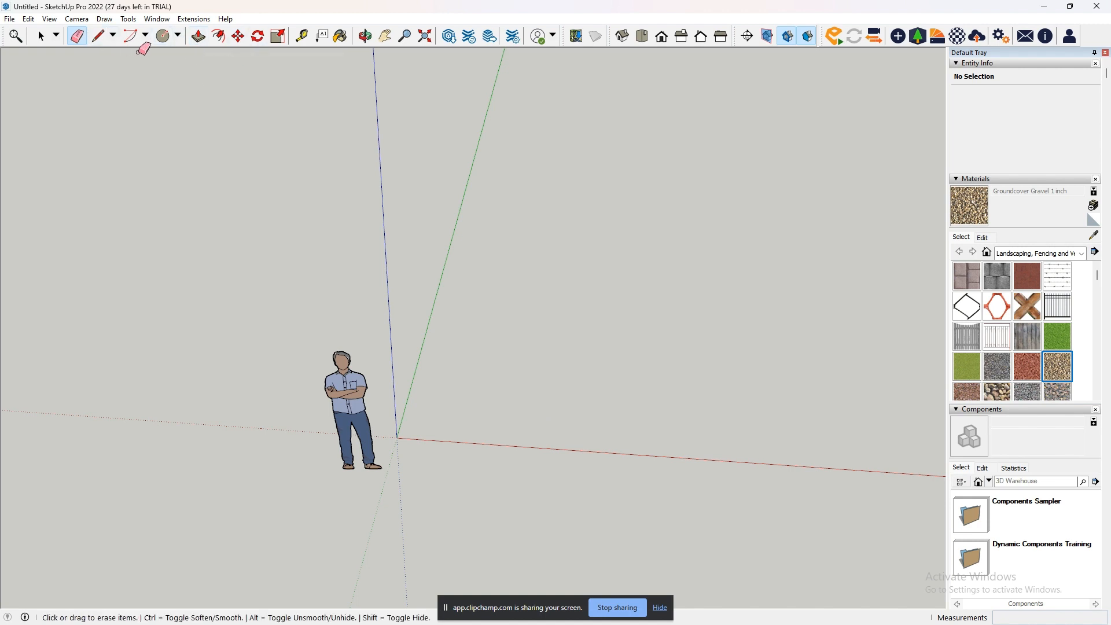
- Draw a closed, slanted four-sided face on the ground with the Line tool, between the green and red axes
click(99, 36)
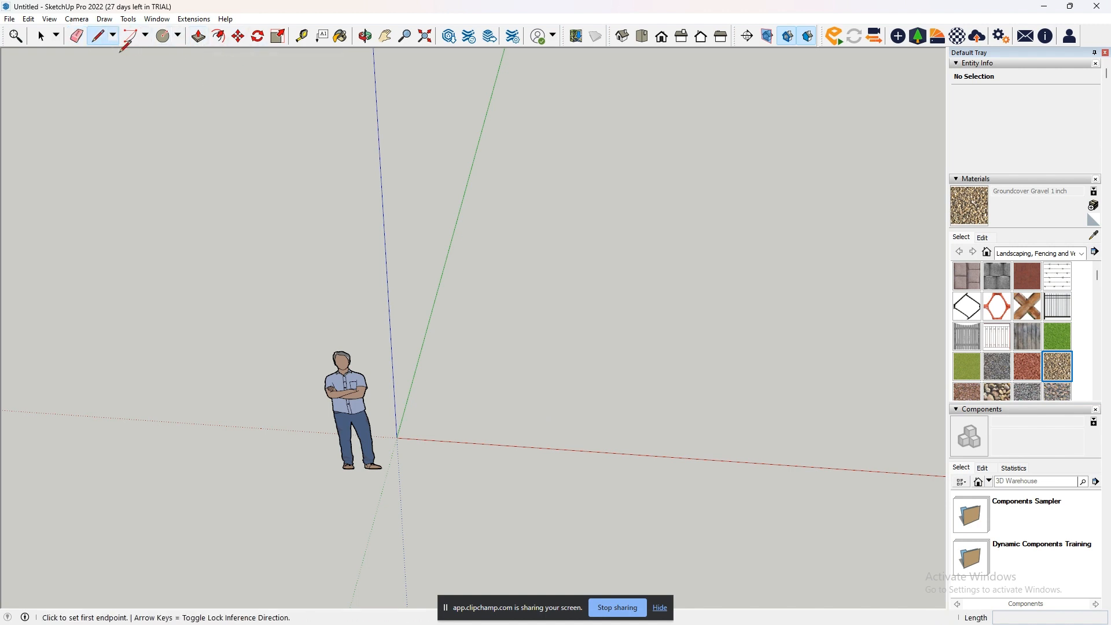
click(517, 365)
click(449, 386)
click(491, 438)
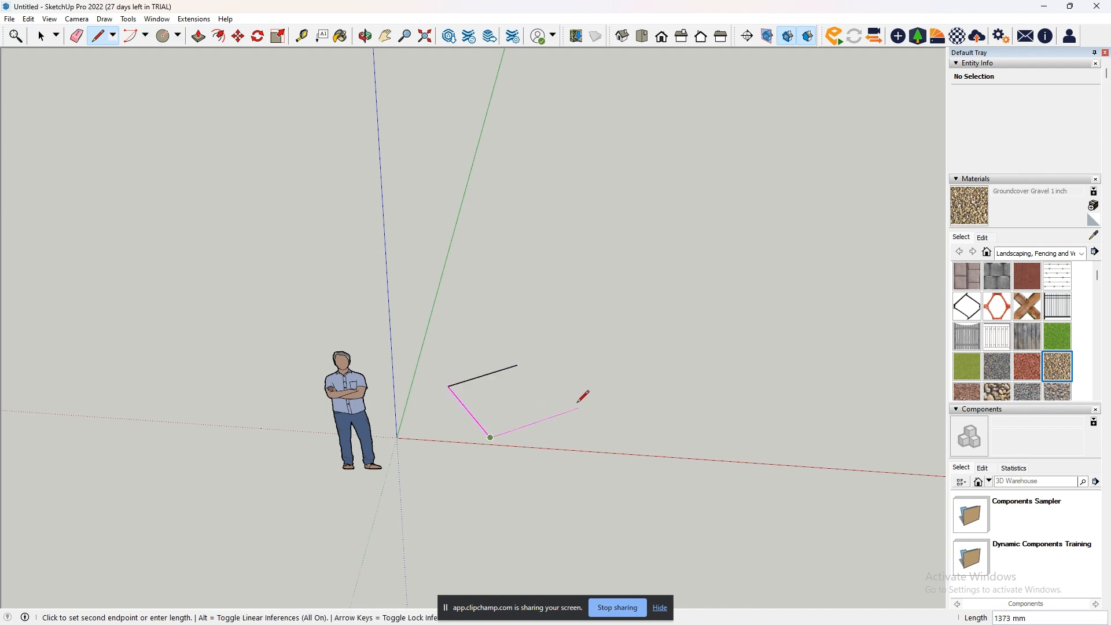
click(575, 408)
click(517, 365)
- Draw a rectangle of about 1465 by 1309 mm on the ground beside the four-sided face
middle_drag(670, 400, 696, 411)
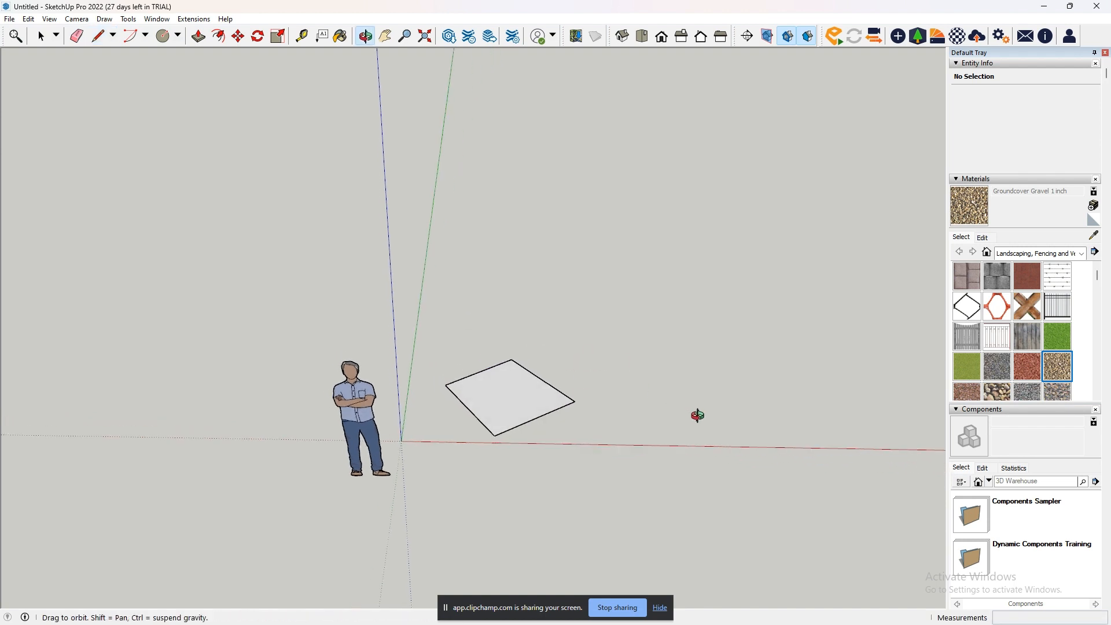
click(178, 35)
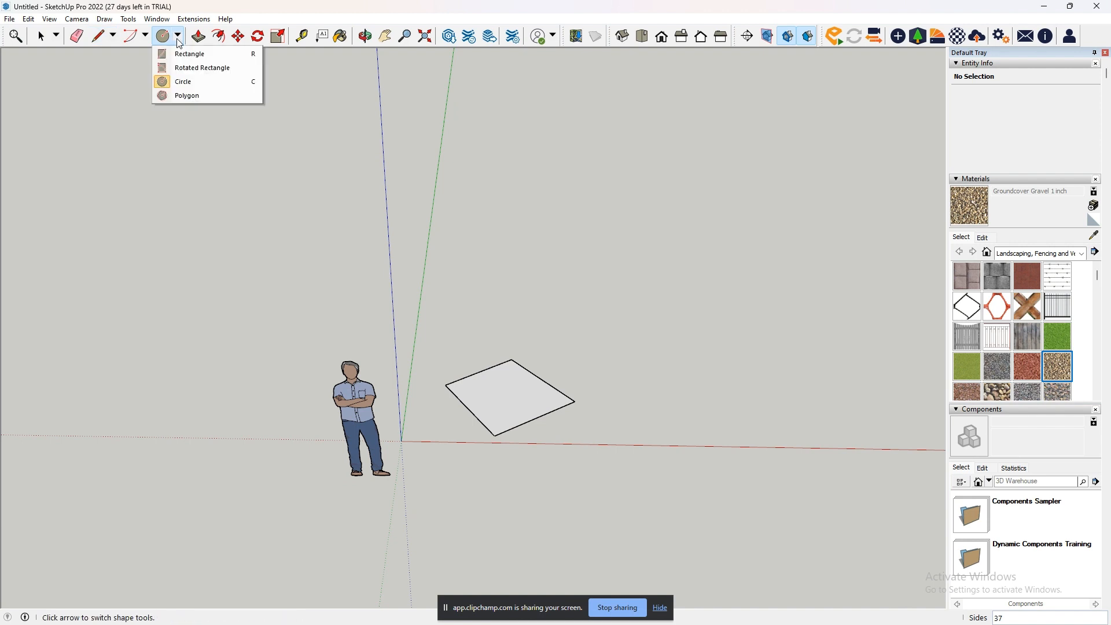
click(185, 52)
click(610, 362)
click(729, 421)
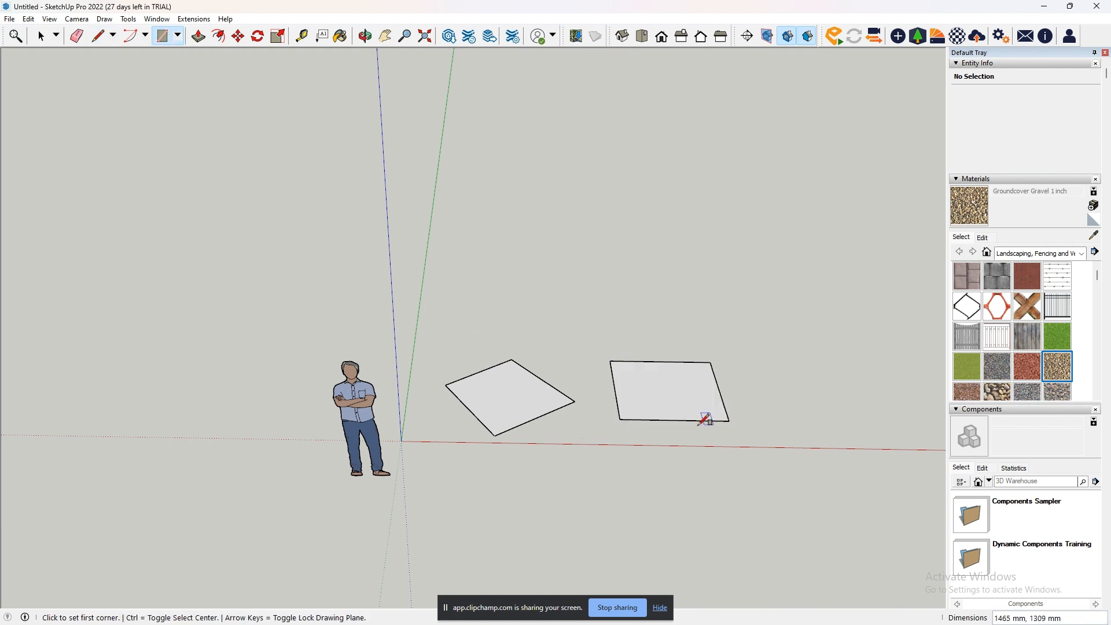
- Draw a circle with a radius of about 504 mm on the ground beside the rectangle
click(178, 36)
click(185, 82)
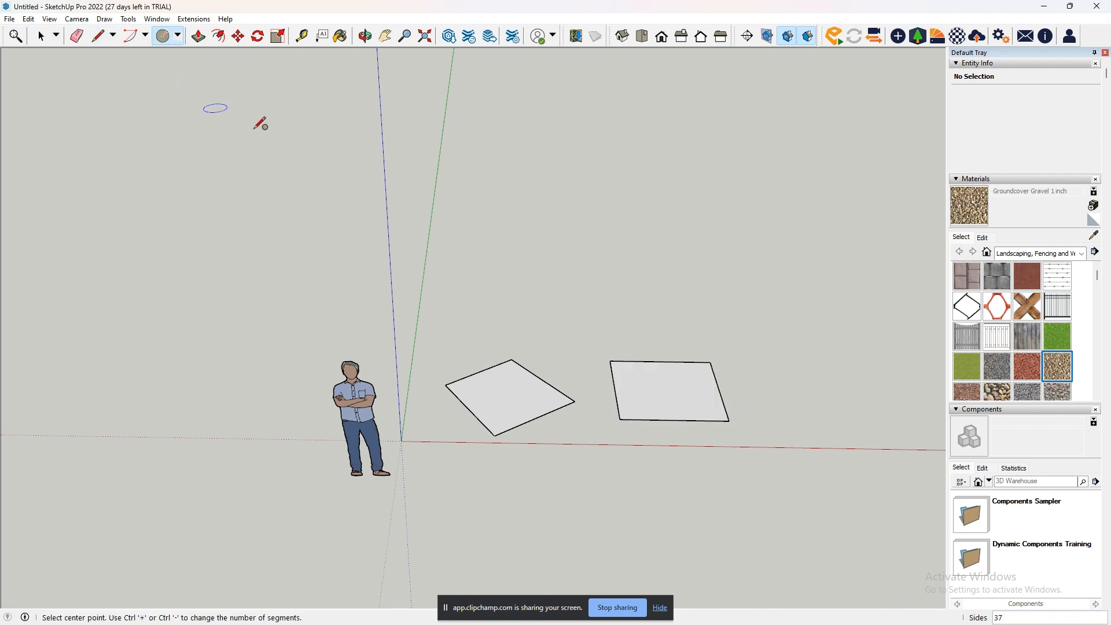
click(798, 388)
click(831, 404)
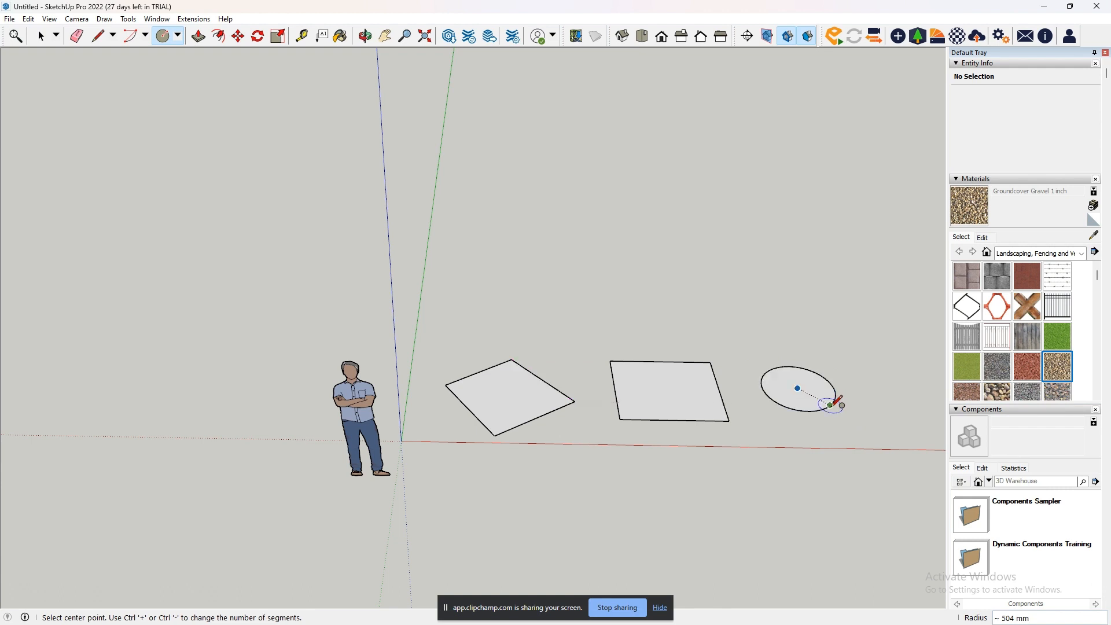
- Extrude the slanted four-sided face upward by 2583 mm with Push/Pull
click(385, 36)
drag(639, 386, 466, 444)
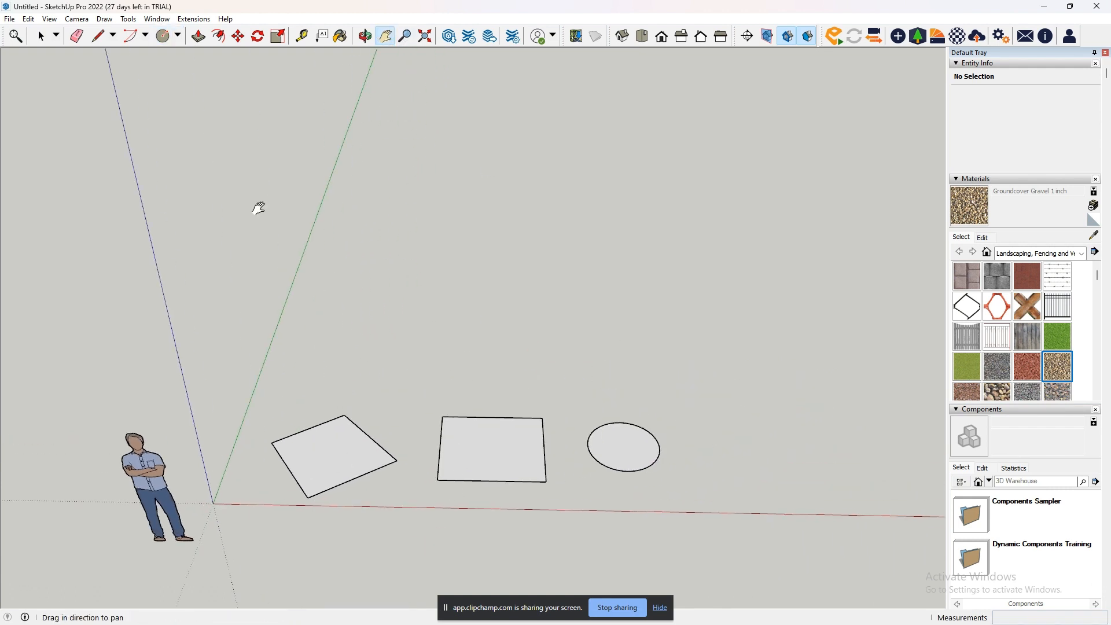
click(200, 42)
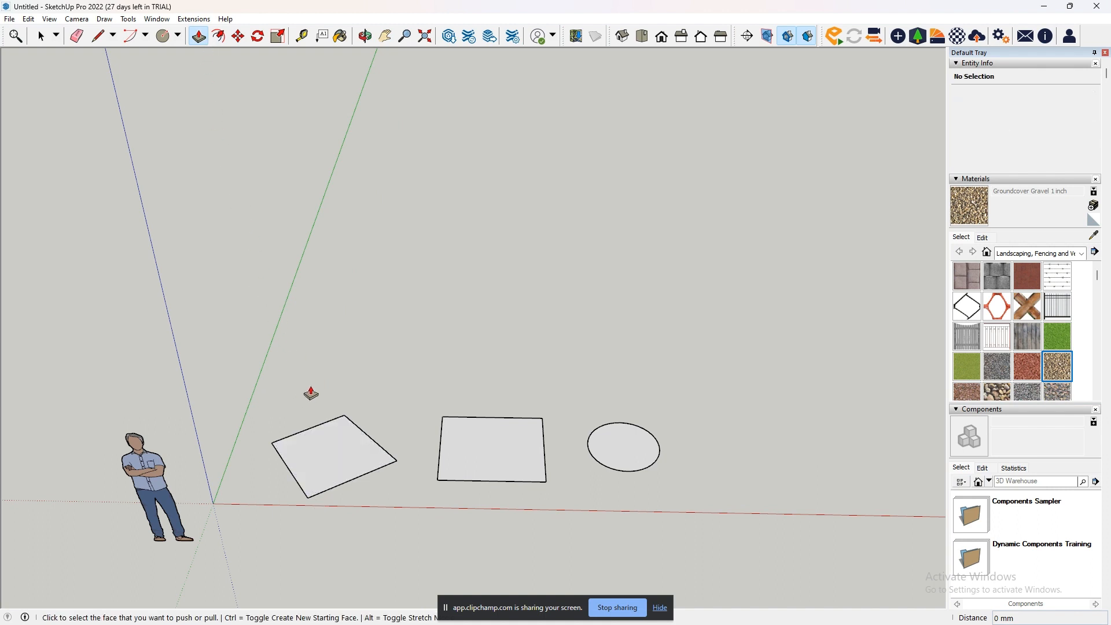
click(341, 470)
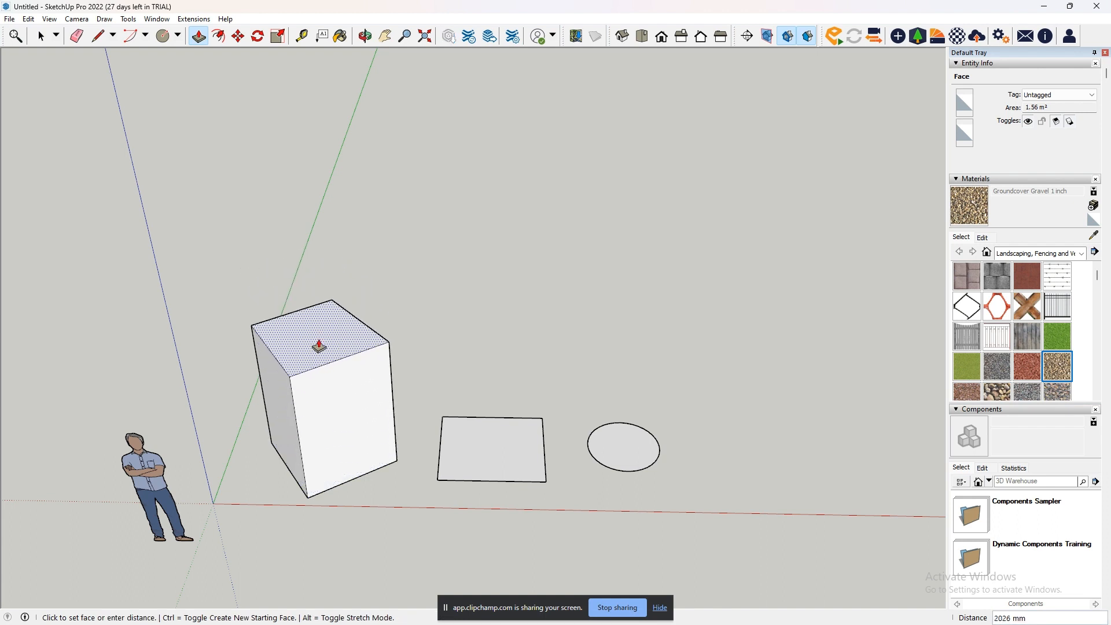
click(315, 315)
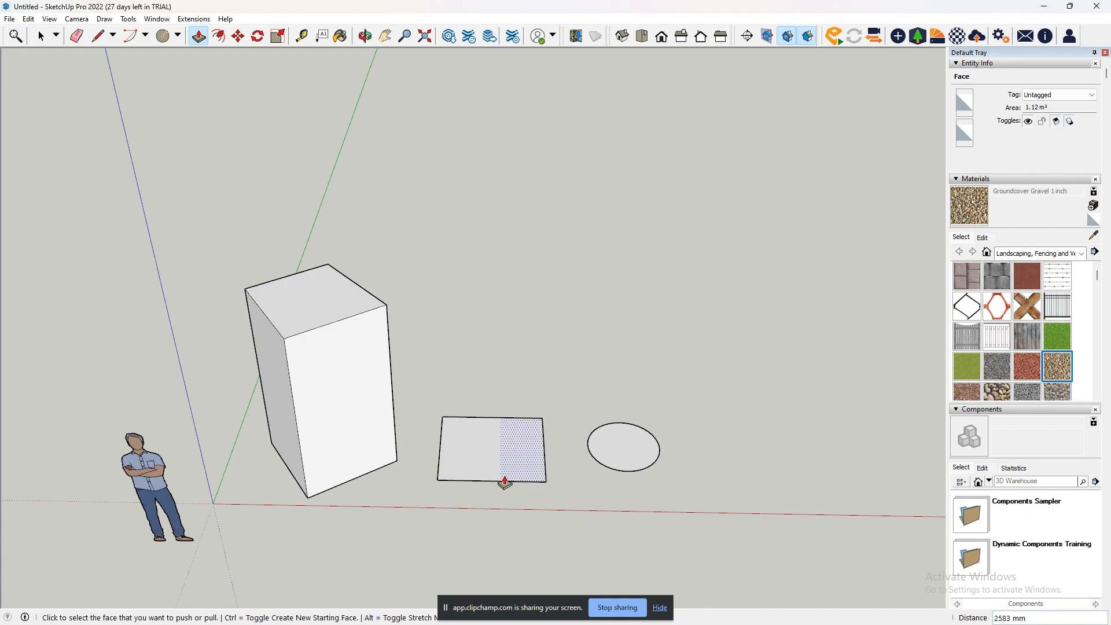
- Extrude the half of the rectangle farther from the circle upward by 1278 mm
scroll(508, 472, up, 3)
scroll(508, 472, down, 4)
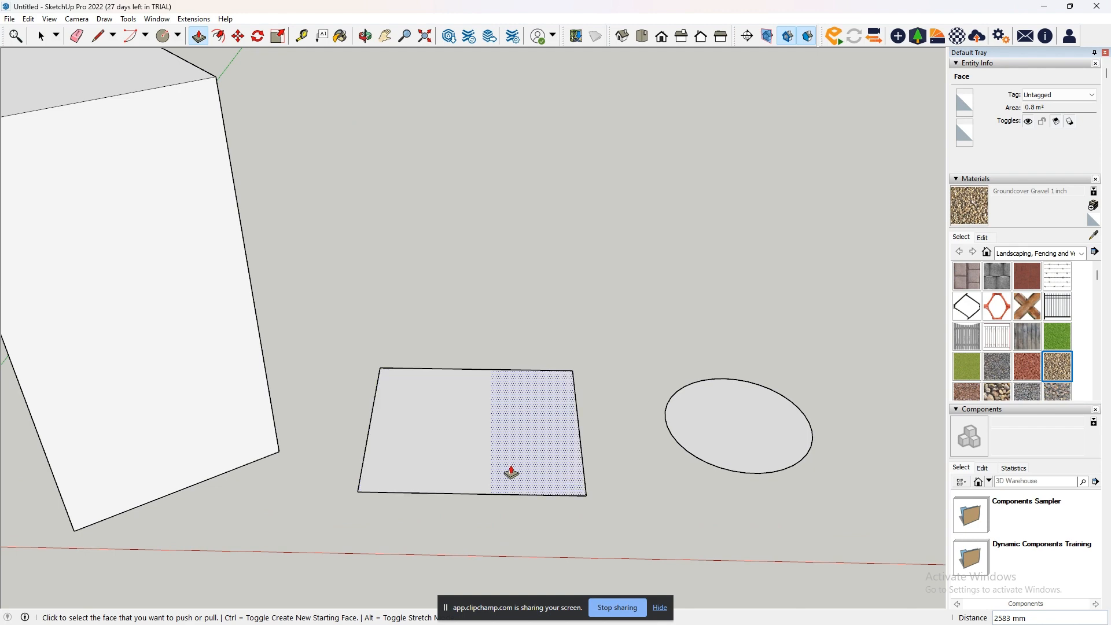
middle_drag(503, 483, 521, 536)
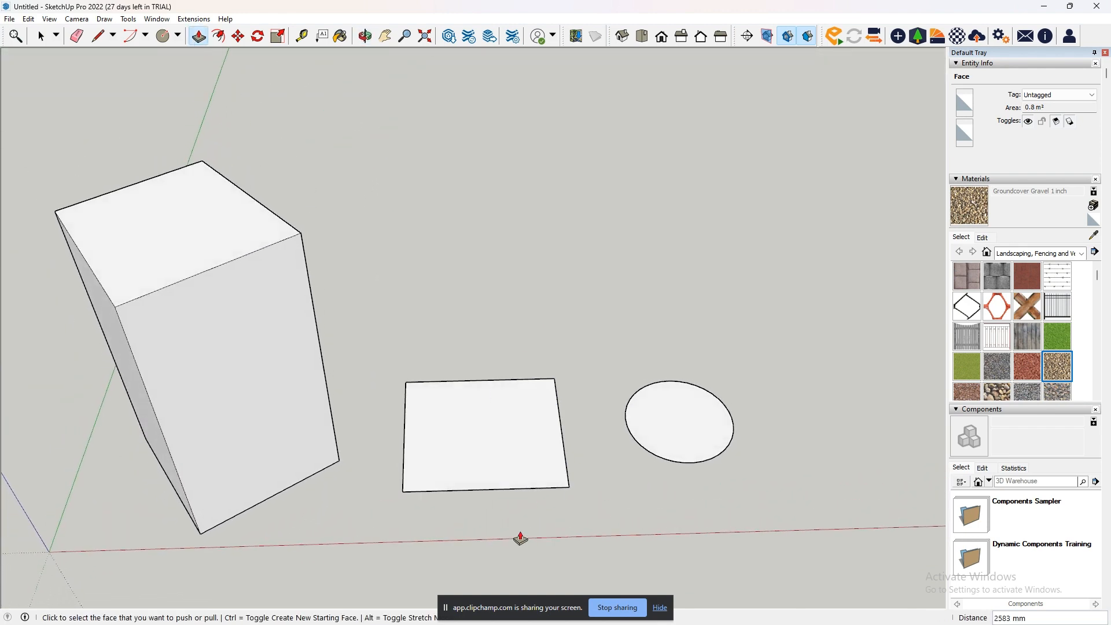
click(467, 462)
click(480, 371)
- Extrude the rectangle half nearer the circle upward by 1278 mm, level with the neighbouring block
middle_drag(555, 483, 506, 405)
scroll(509, 456, down, 2)
click(508, 457)
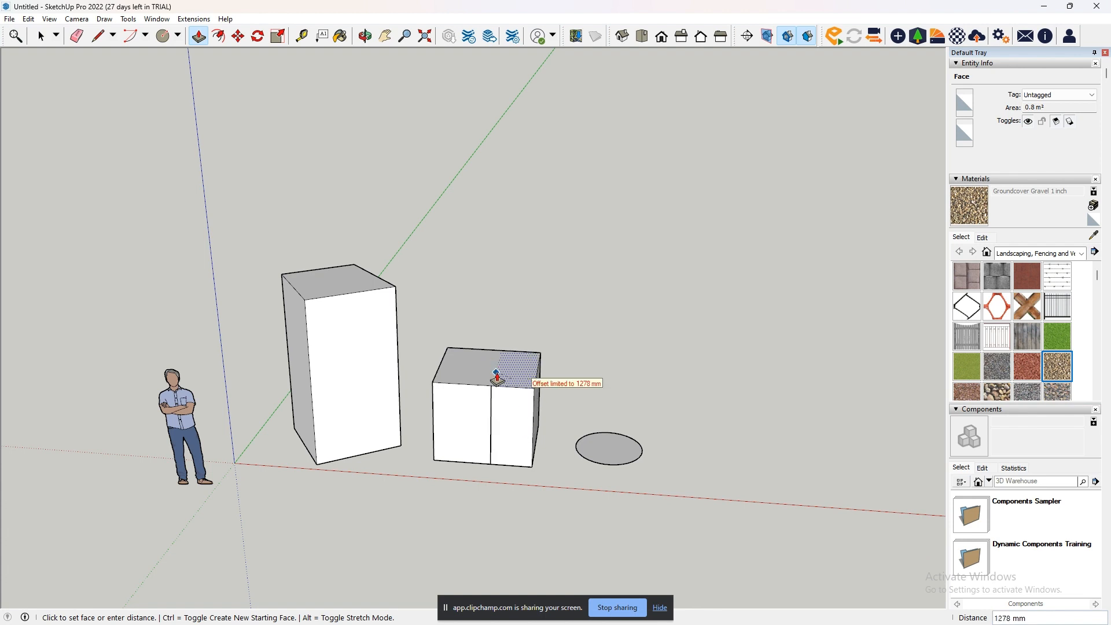
click(511, 379)
scroll(512, 379, up, 3)
middle_drag(507, 397, 488, 454)
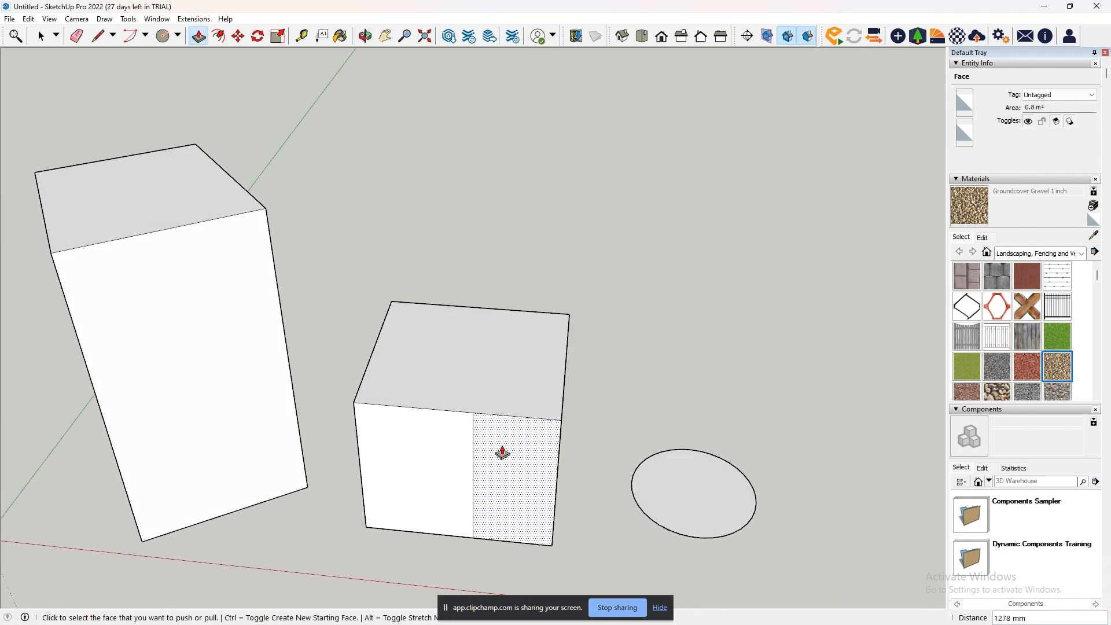
- Undo that extrusion and pull the half nearer the circle up to 2239 mm, above the neighbouring block
key(ctrl+z)
click(508, 488)
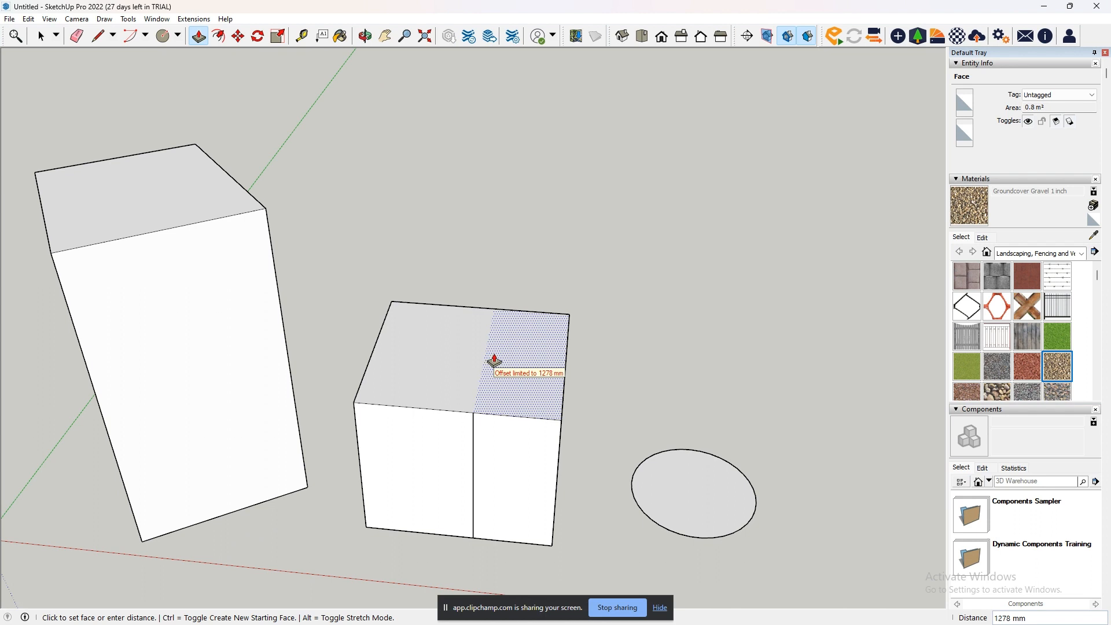
click(494, 361)
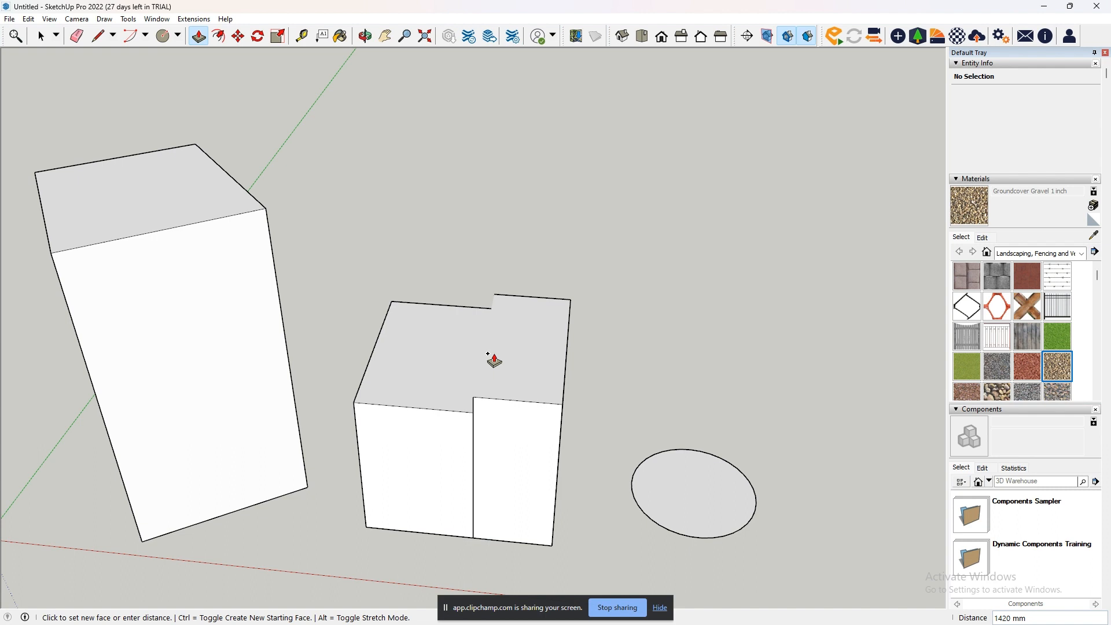
click(494, 361)
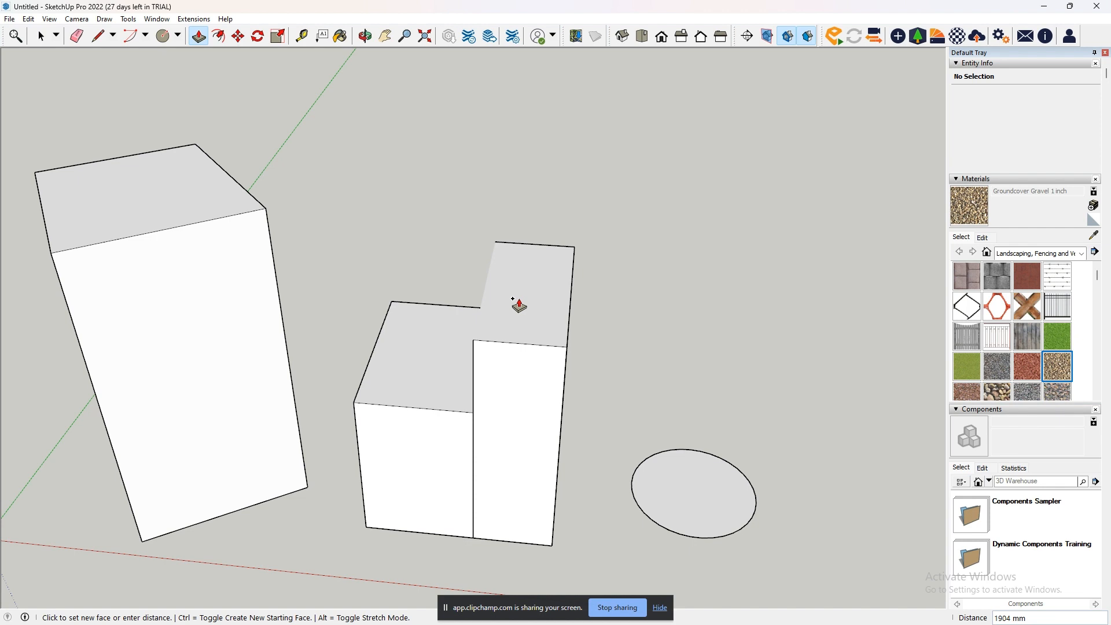
click(523, 265)
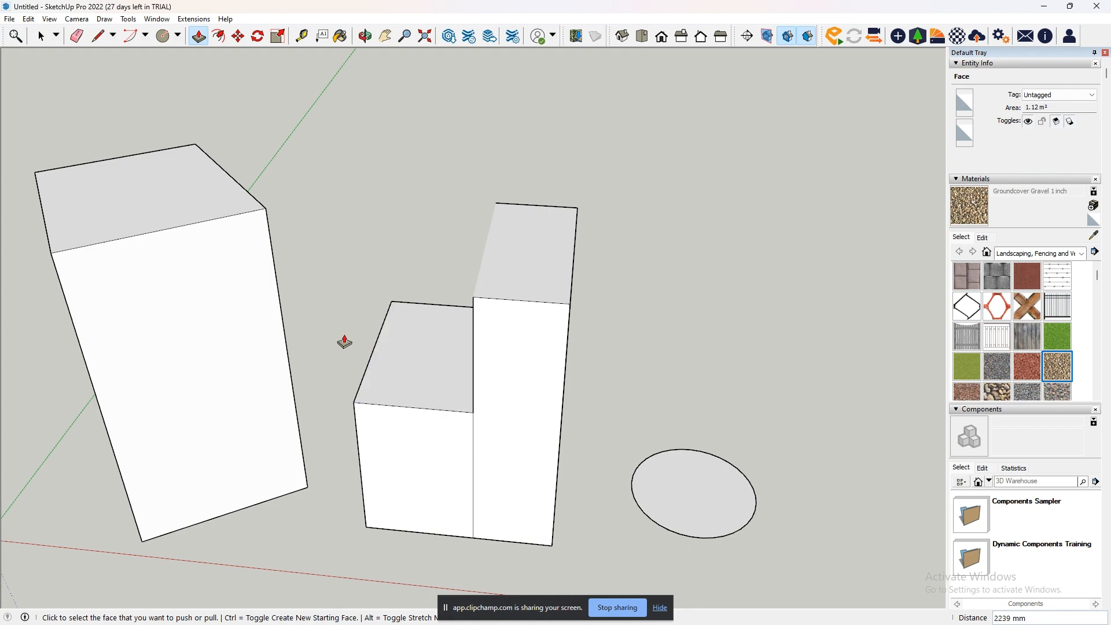
- Push the tall half's exposed upper side face inward 613 mm to cut away the part above the lower block
scroll(449, 337, down, 2)
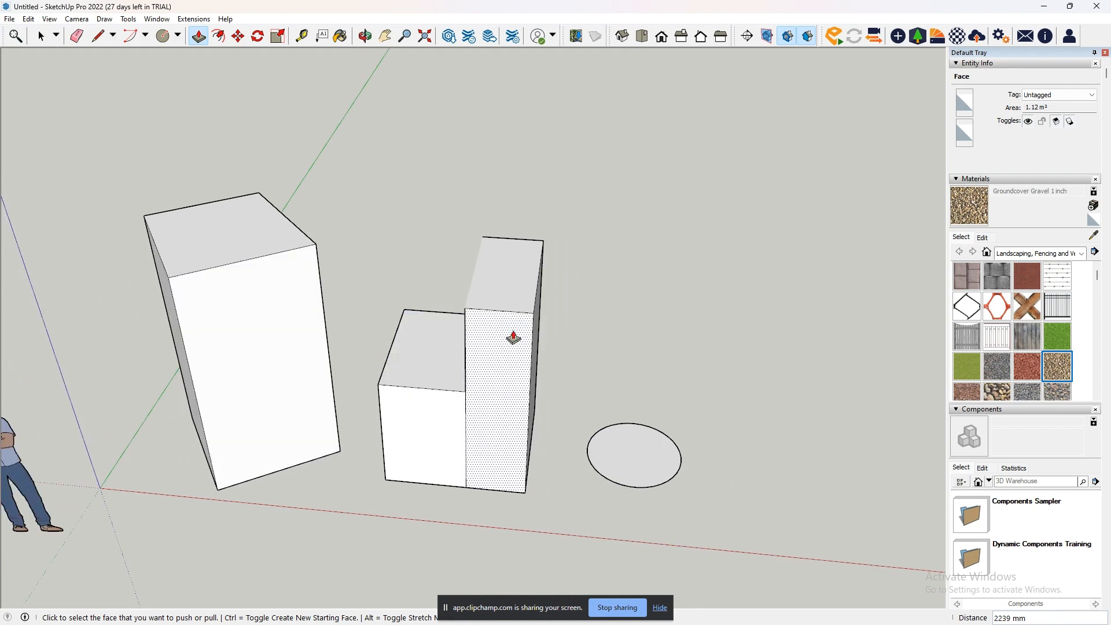
middle_drag(451, 354, 630, 260)
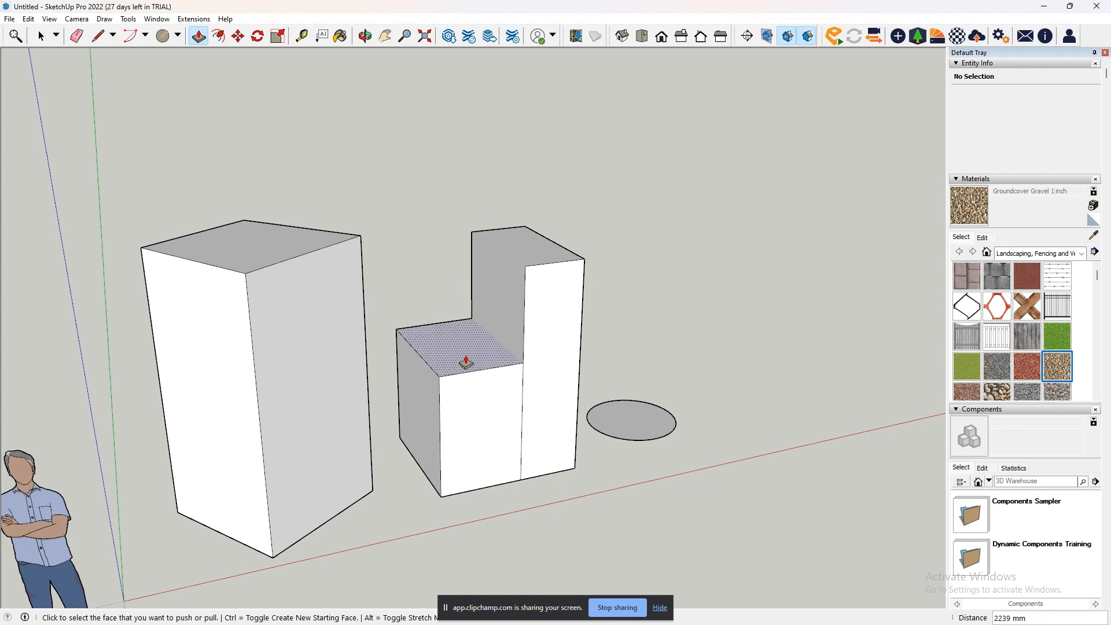
click(514, 318)
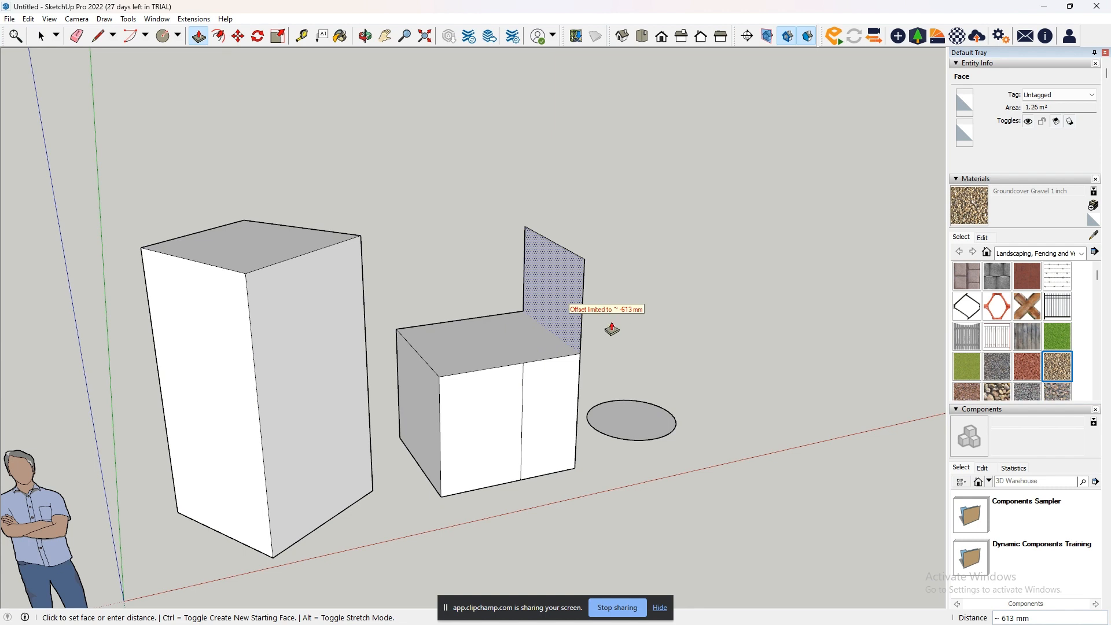
click(612, 329)
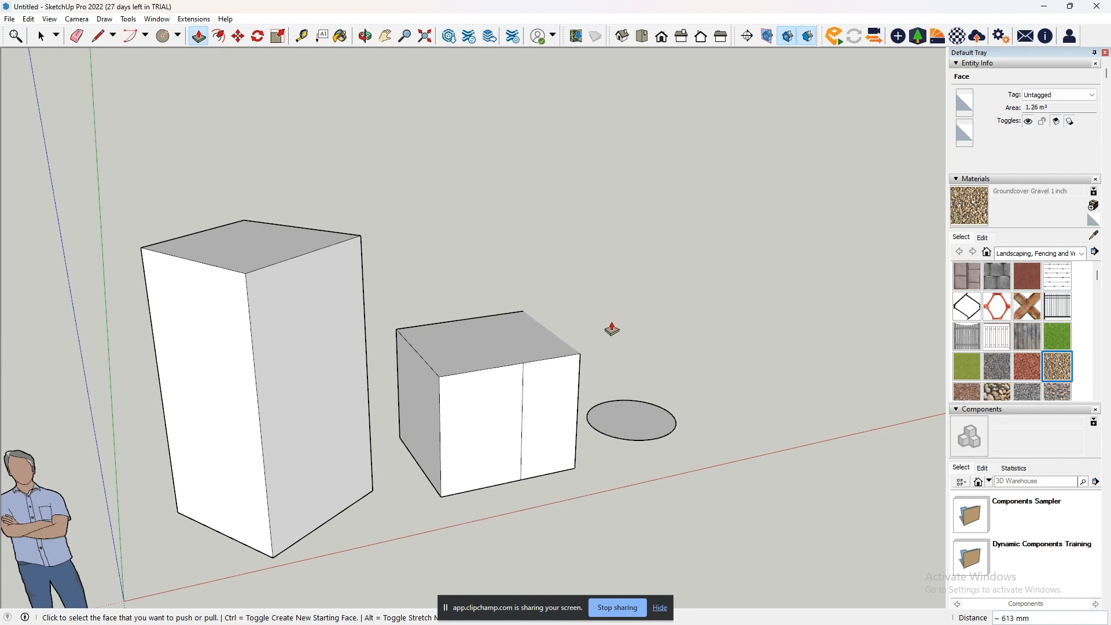
- Push the wider part of the middle box's front face 894 mm into the box
middle_drag(648, 431, 404, 550)
click(443, 425)
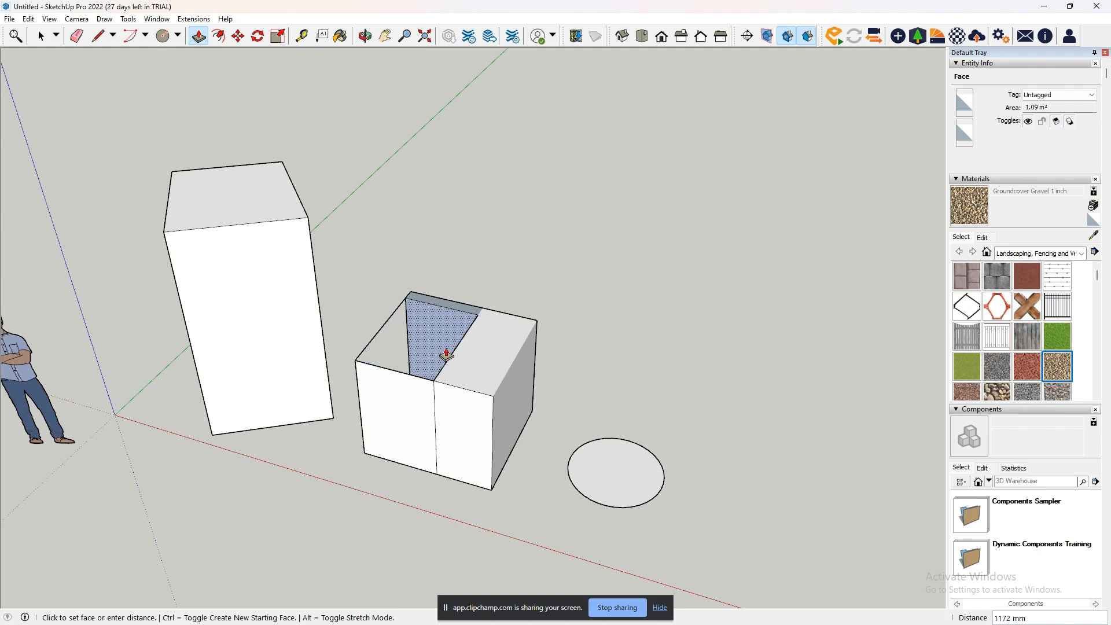
click(437, 369)
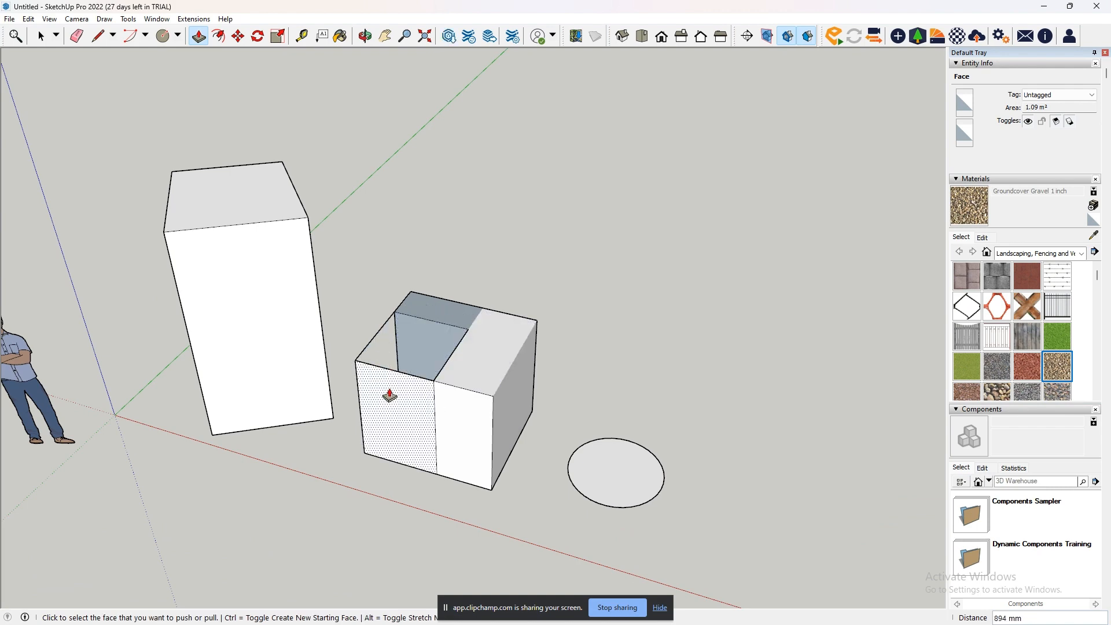
- Draw a rectangle on the ground behind the hollowed box and extrude it upward into a block
middle_drag(404, 405, 341, 425)
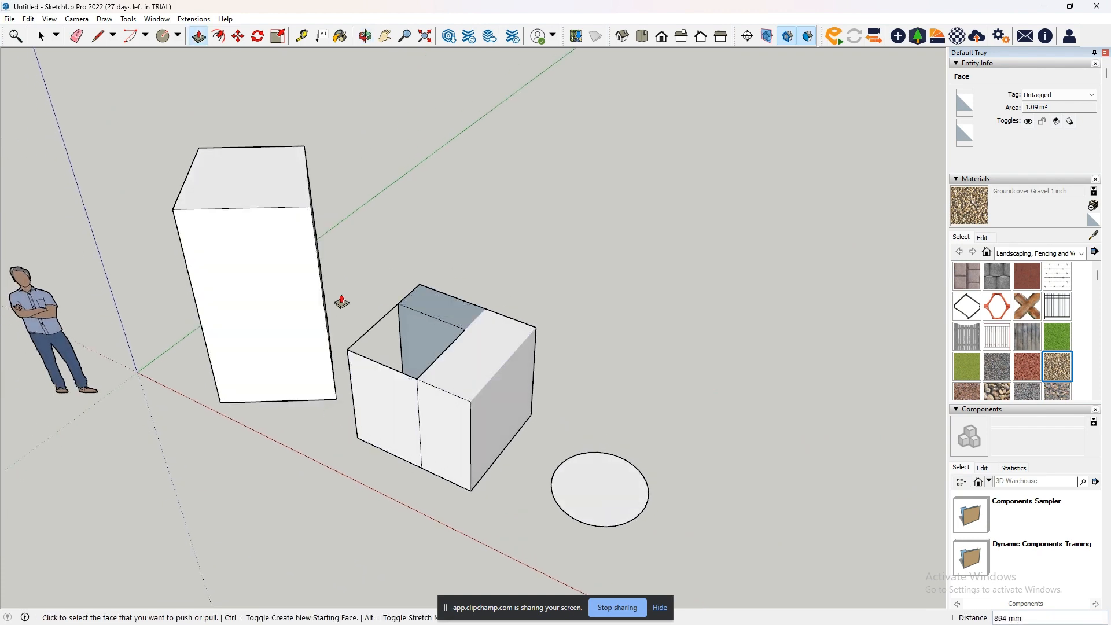
middle_drag(340, 302, 457, 257)
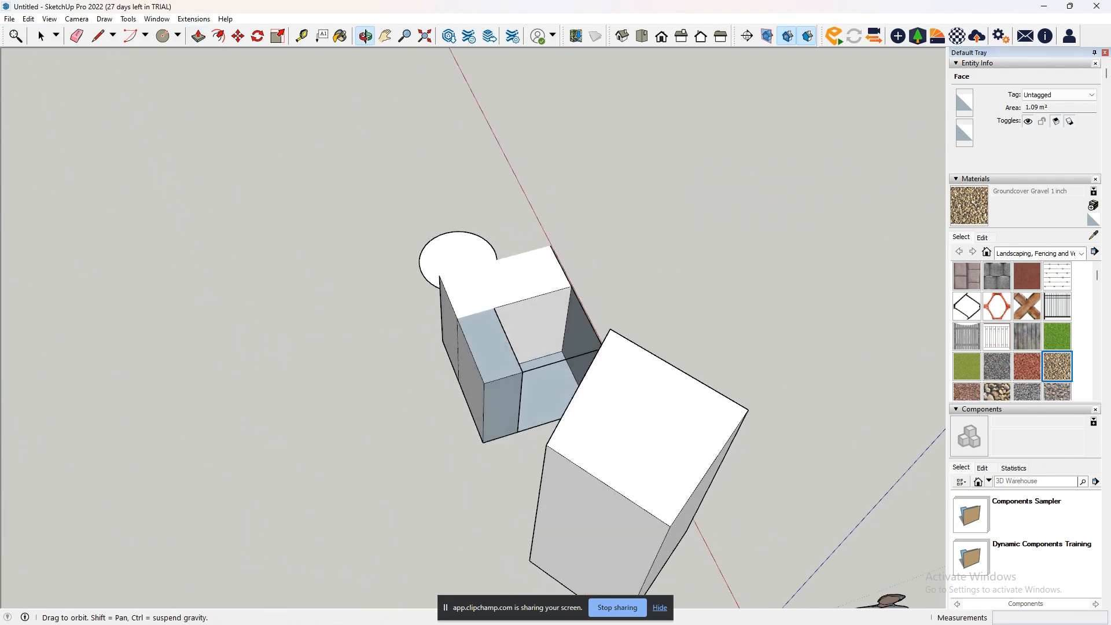
middle_drag(412, 424, 203, 85)
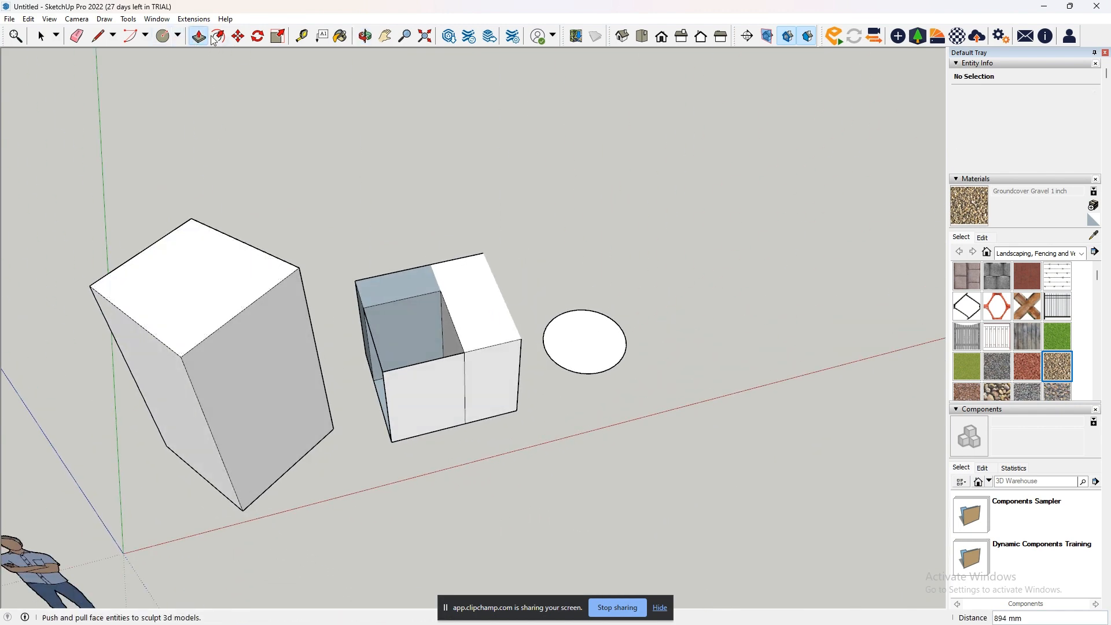
click(178, 36)
click(191, 56)
click(327, 197)
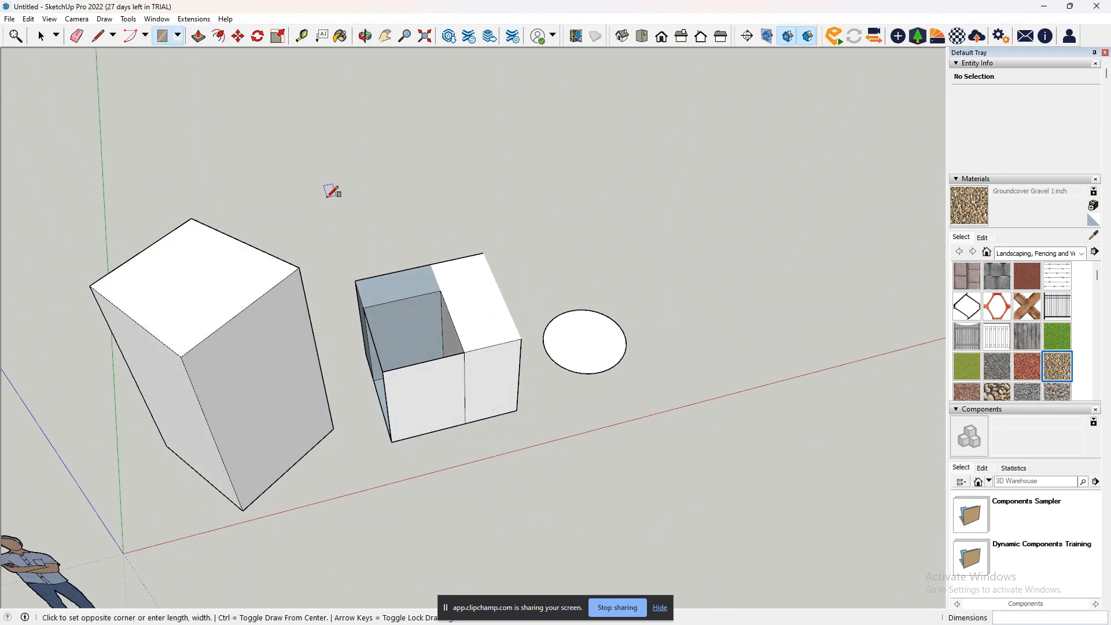
click(451, 233)
click(196, 43)
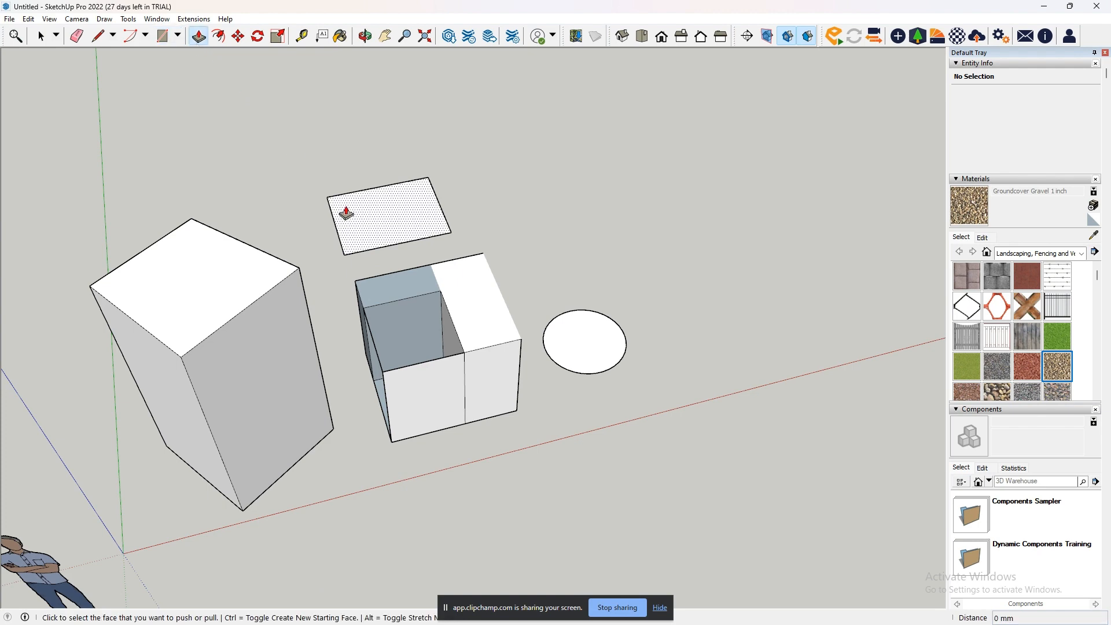
click(359, 215)
click(358, 153)
- Push the solid part's inner face 613 mm to the hollowed box's outer side, and pull the front face out 441 mm
middle_drag(440, 301, 487, 343)
click(469, 345)
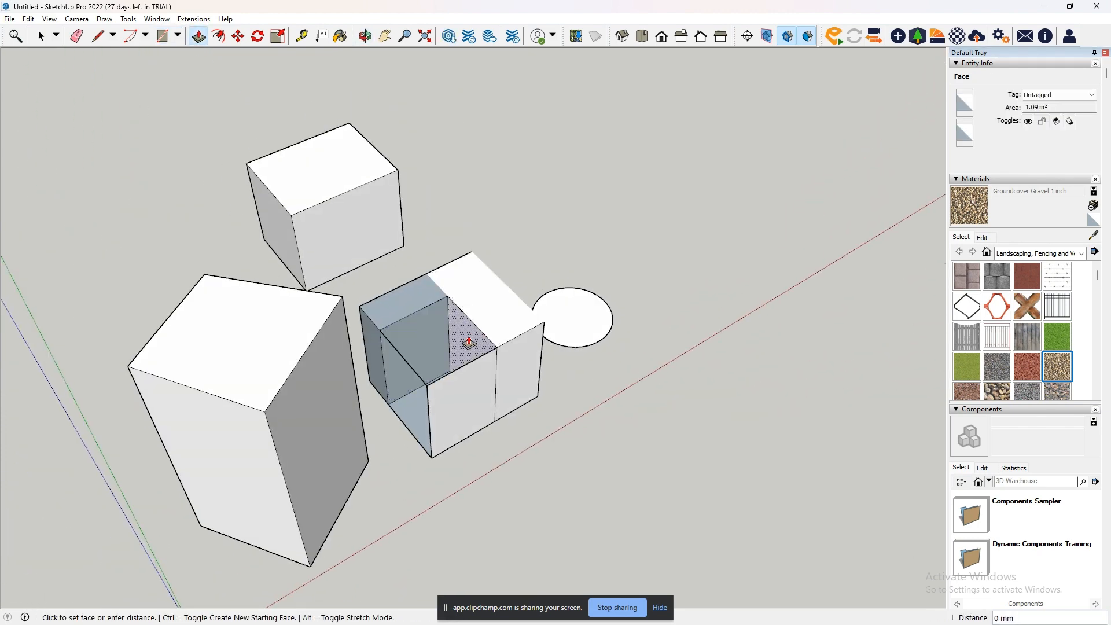
click(548, 322)
middle_drag(465, 382, 300, 292)
click(528, 389)
click(521, 416)
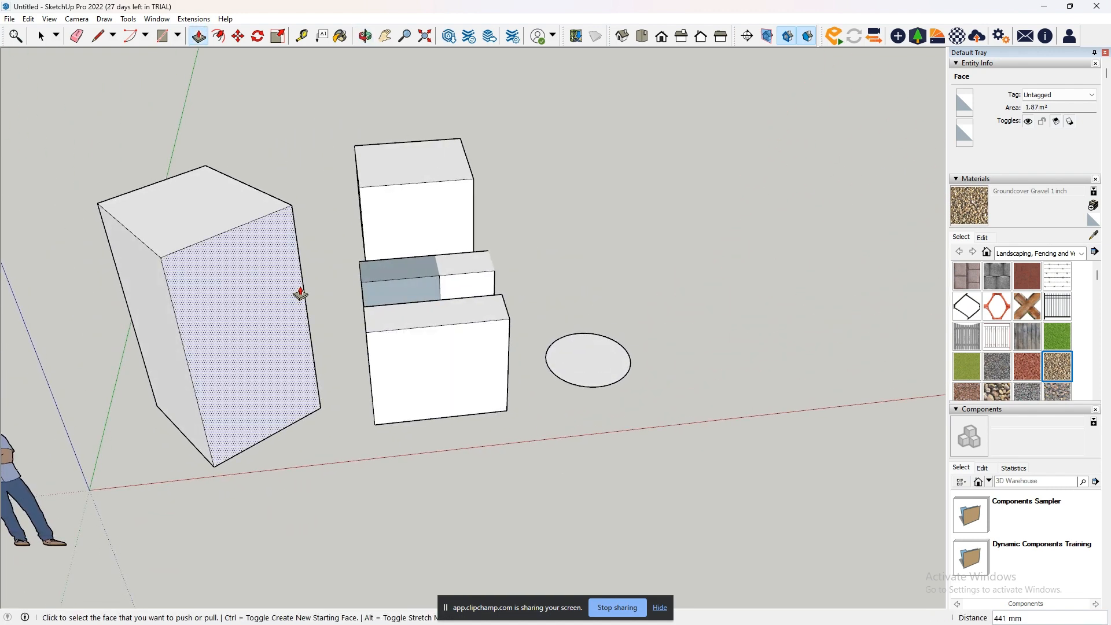
- Extrude the circle upward by 4365 mm into a tall cylinder
click(580, 374)
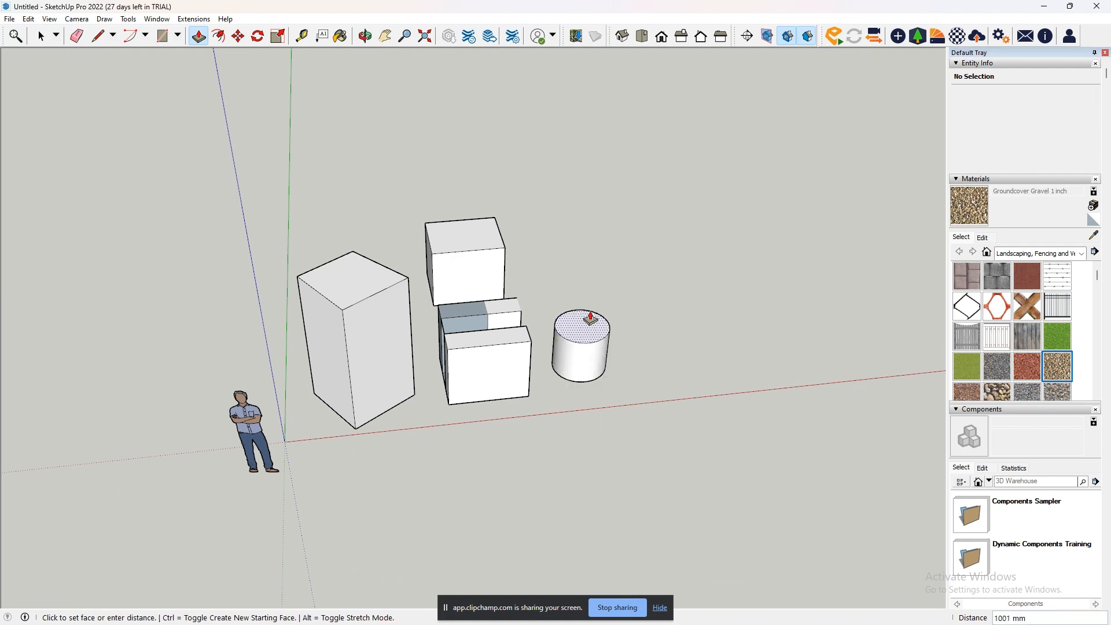
click(595, 155)
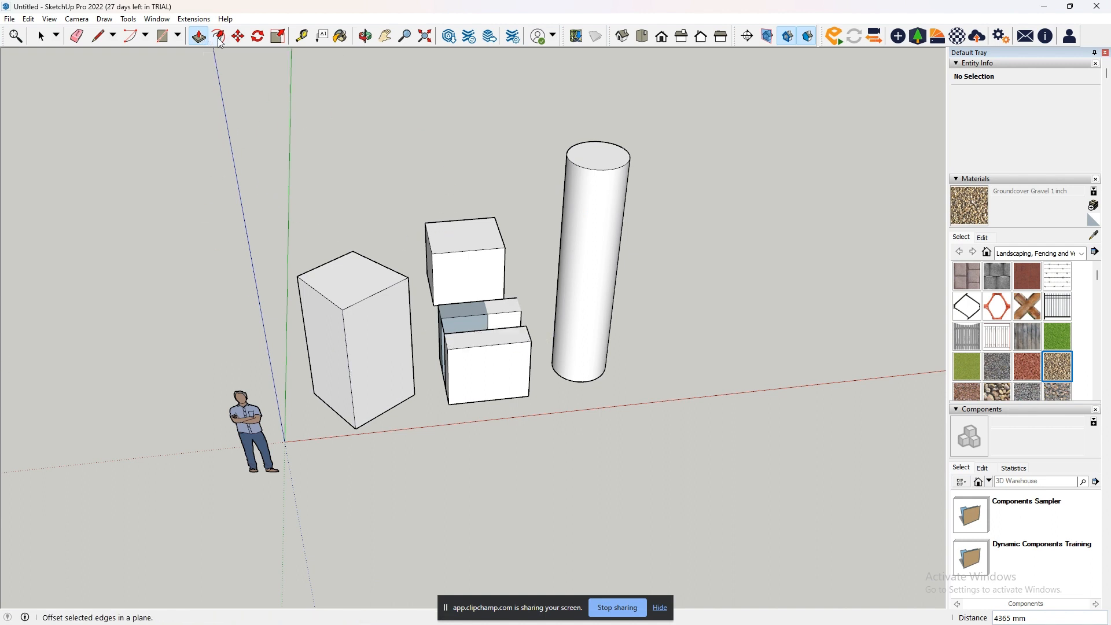
- Select all the extruded solids together and delete them
click(41, 36)
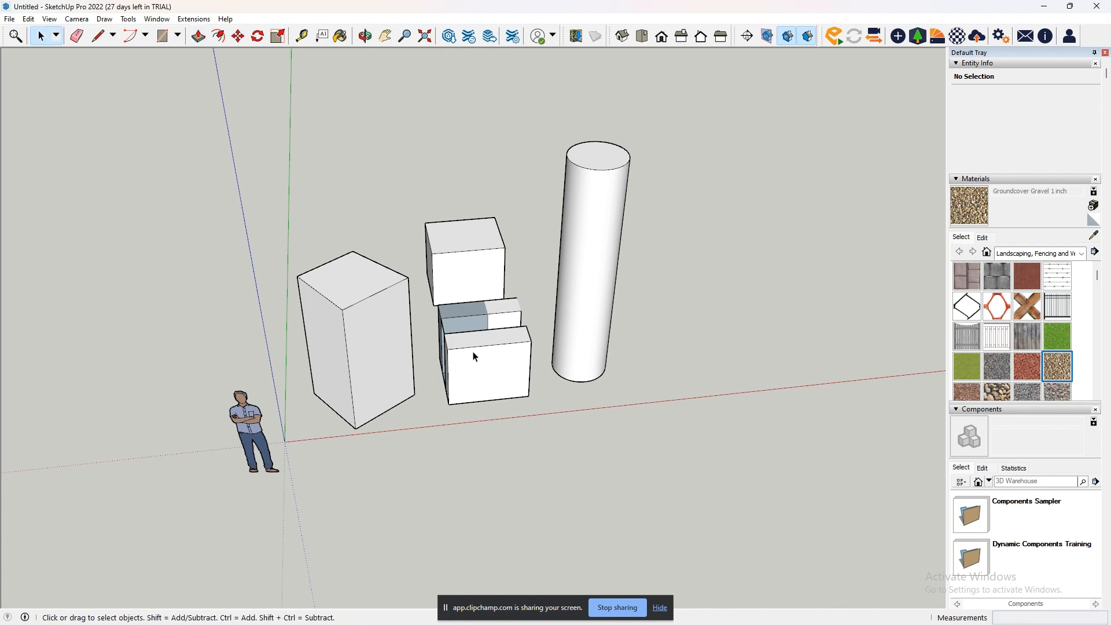
middle_drag(475, 357, 422, 349)
drag(274, 159, 636, 458)
key(Delete)
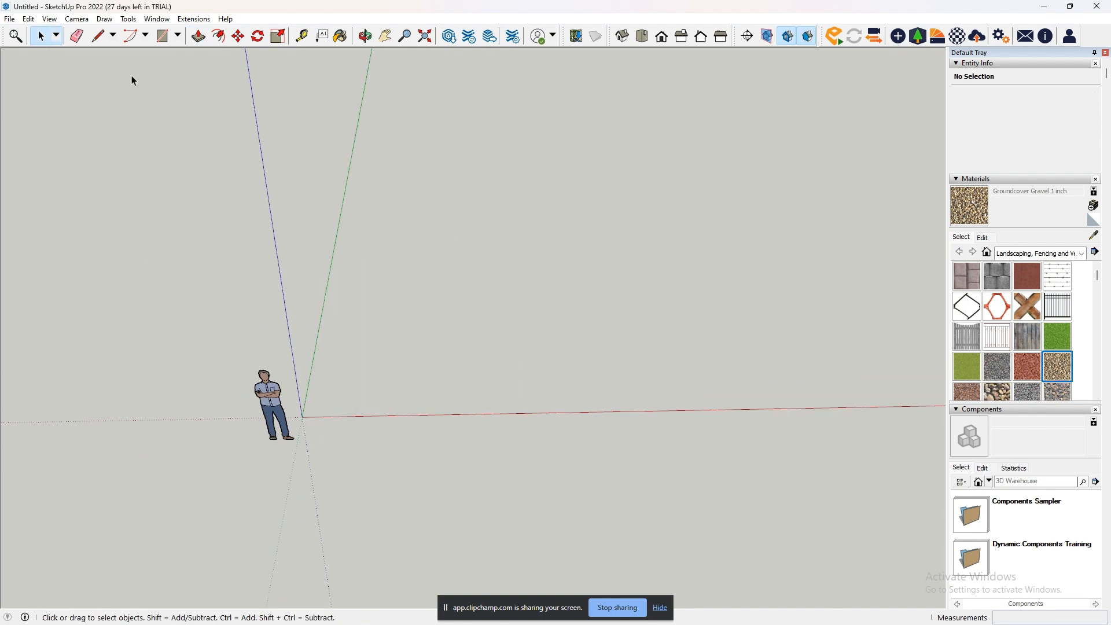
- Draw a large rectangle on the ground across the red axis, beside the human figure
click(385, 36)
drag(346, 235, 343, 297)
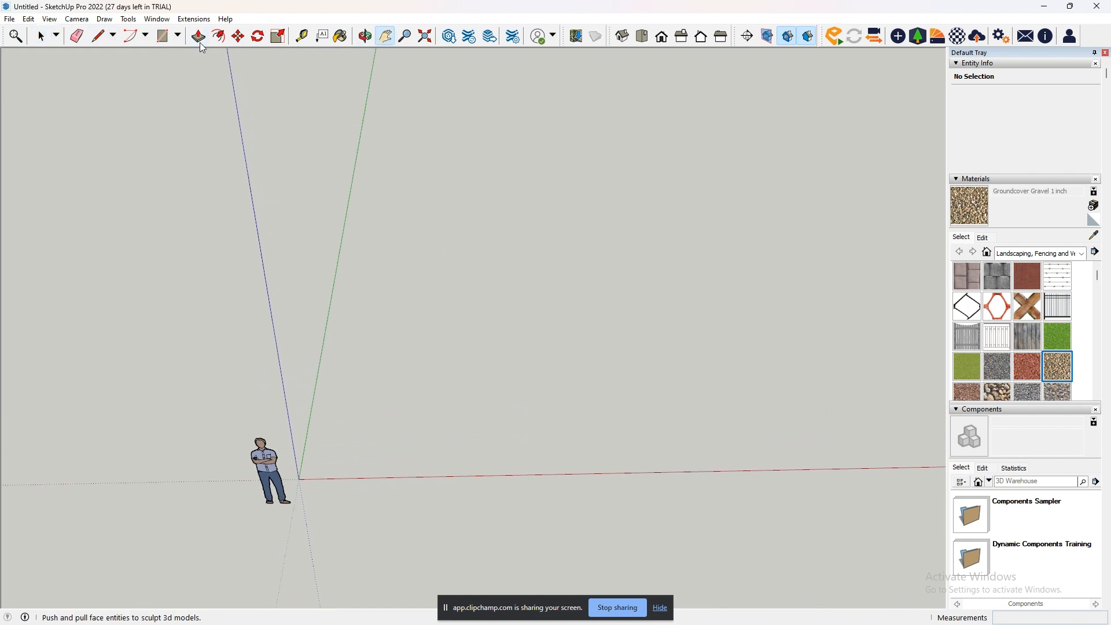
click(163, 37)
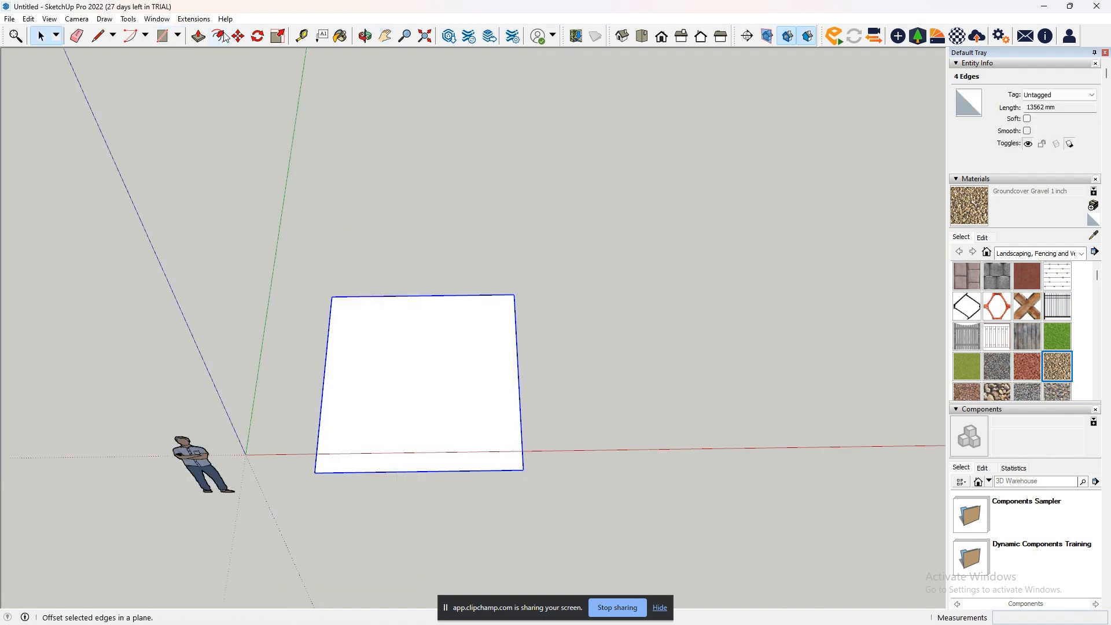
- Offset the ground rectangle's edges inward by about 867 mm to form a smaller rectangle within it
key(f)
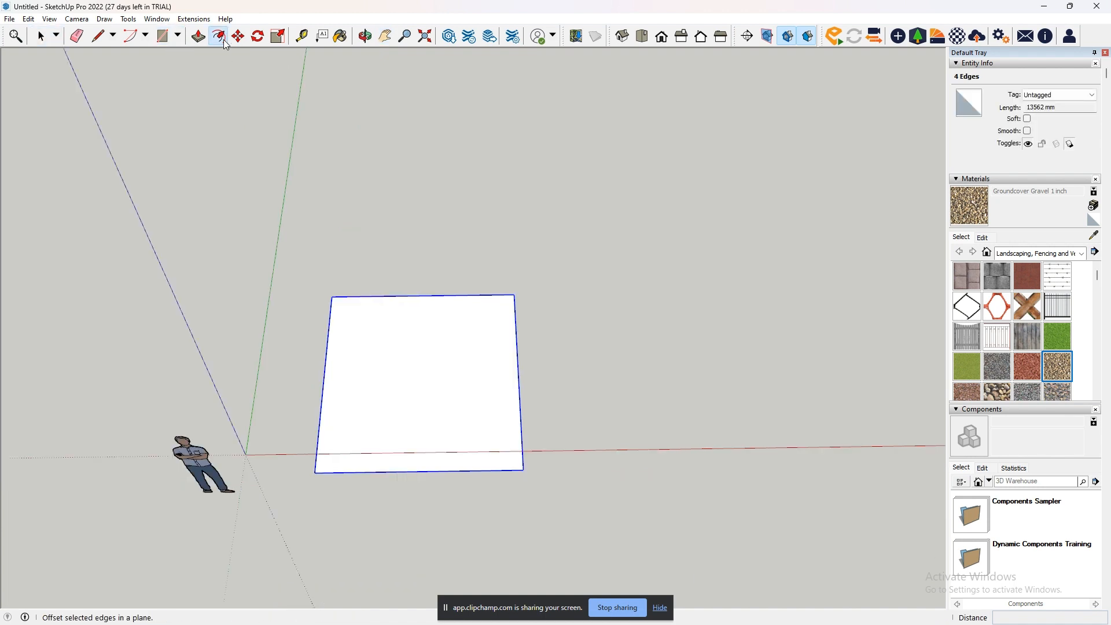
click(424, 297)
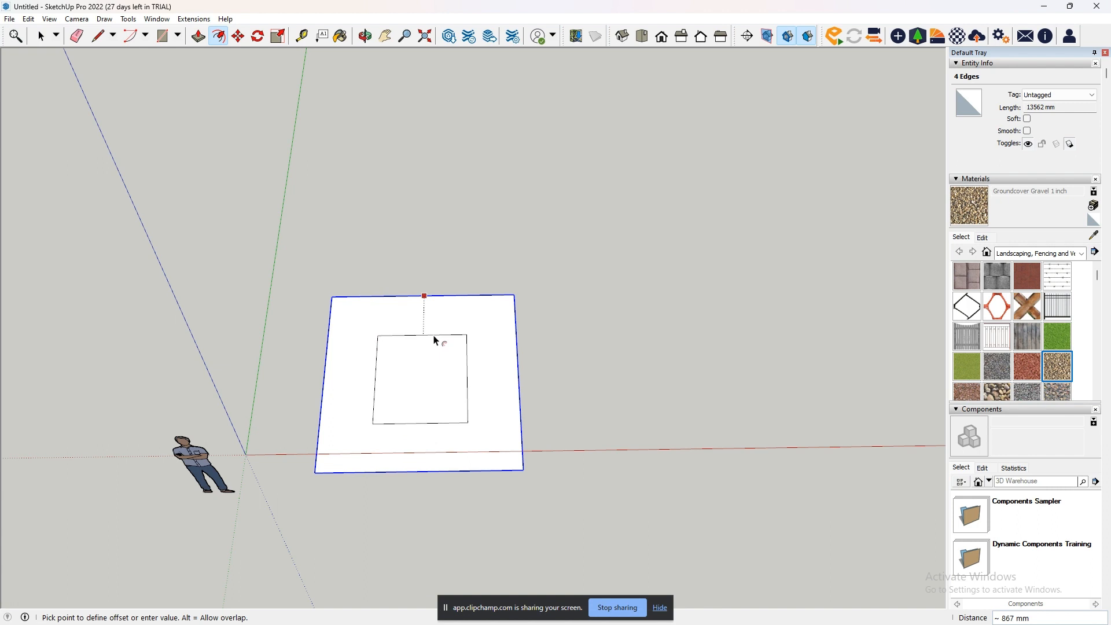
click(436, 341)
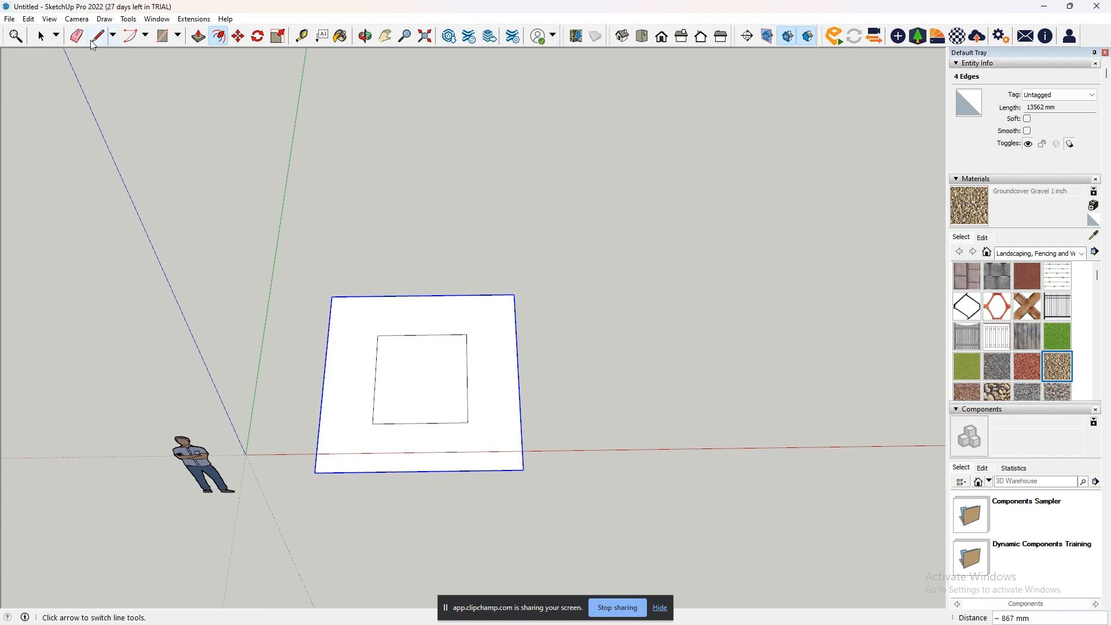
- Extrude the inner rectangle upward into a tall central block, and raise the surrounding border face 1281 mm as a lower base
key(p)
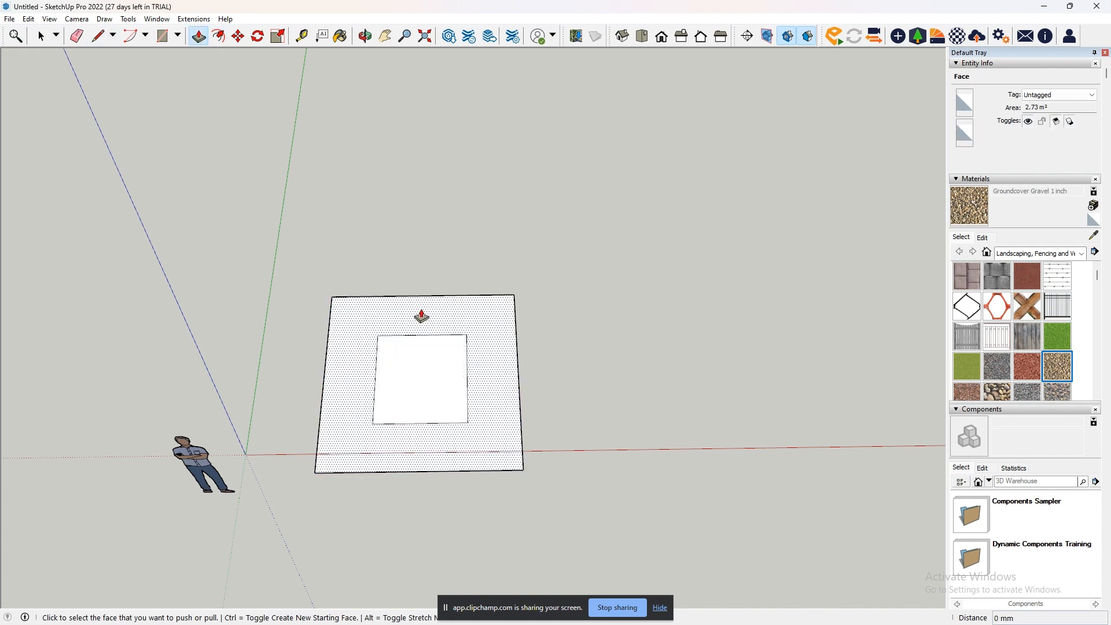
click(417, 371)
click(384, 273)
click(517, 463)
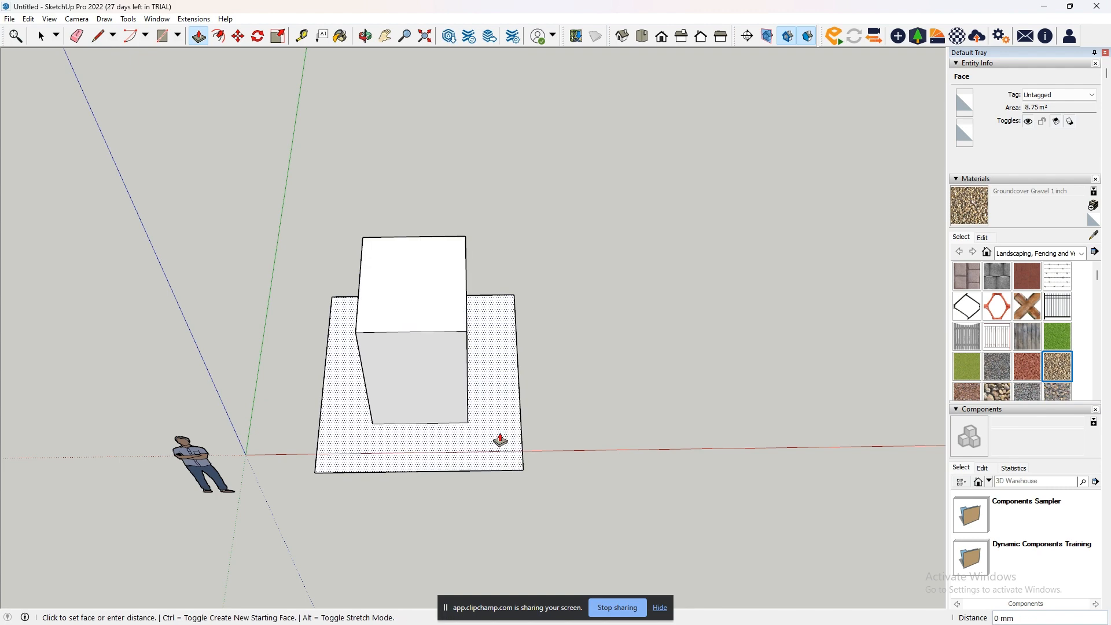
click(498, 400)
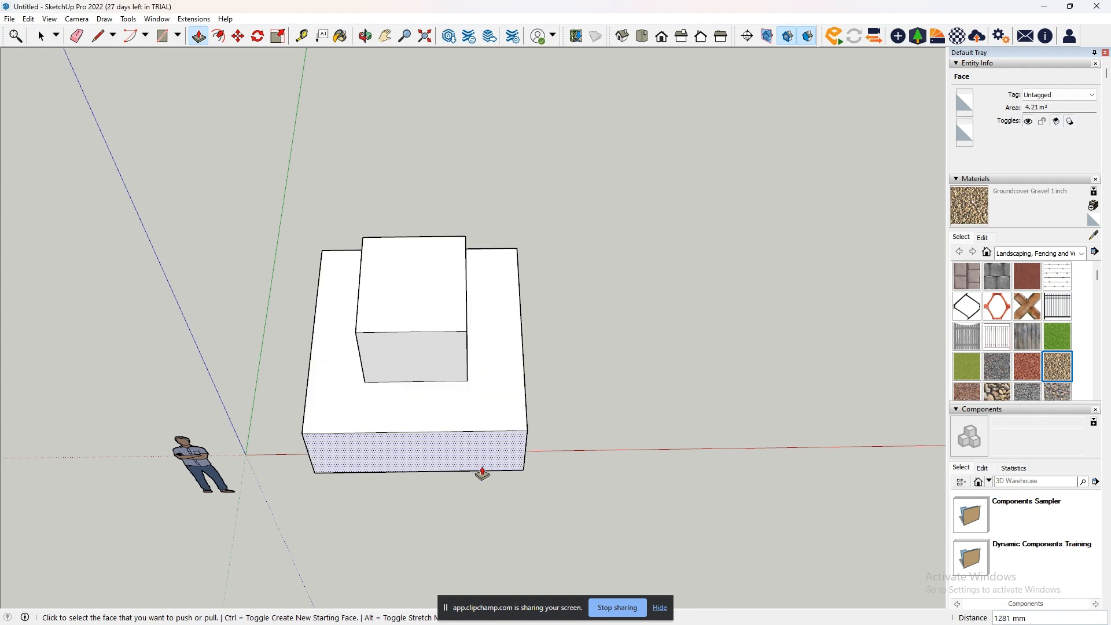
- Offset the edges of the central block's top face inward
click(218, 36)
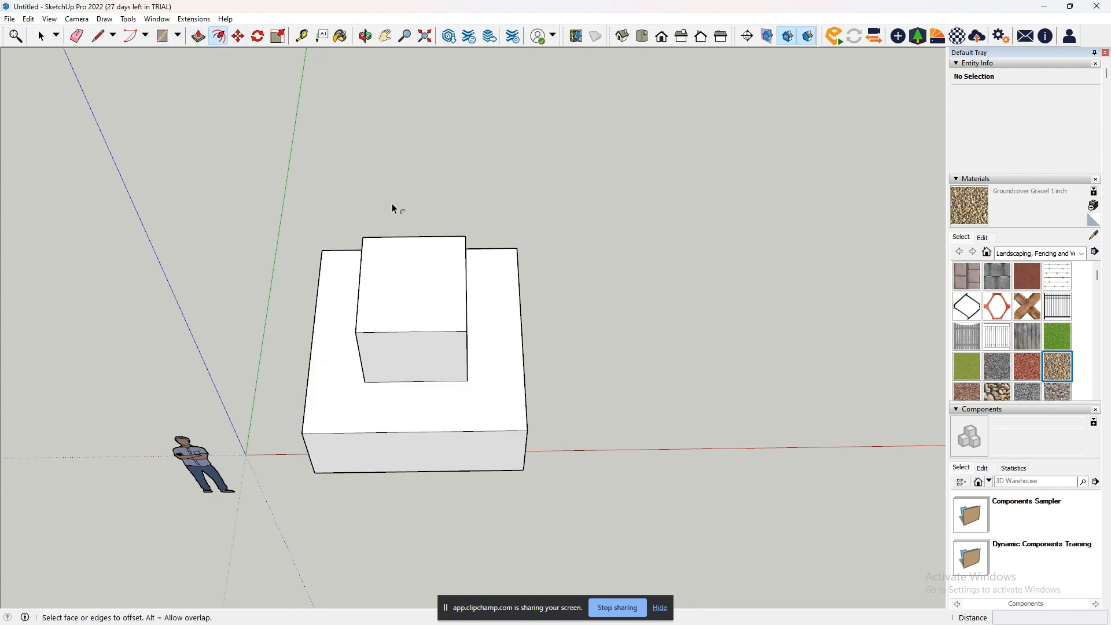
click(419, 237)
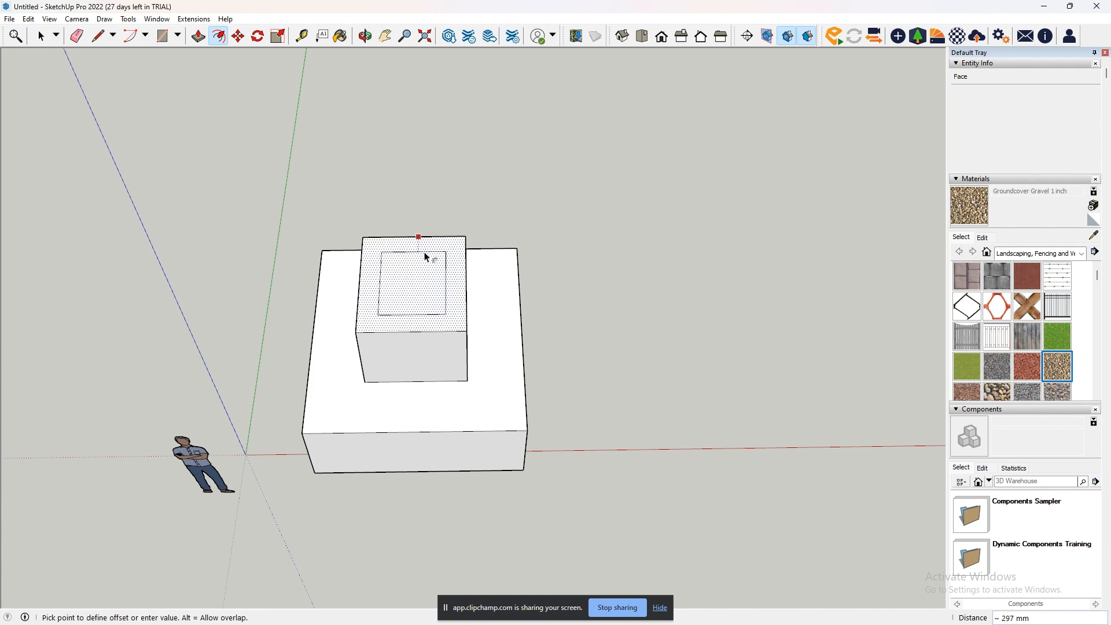
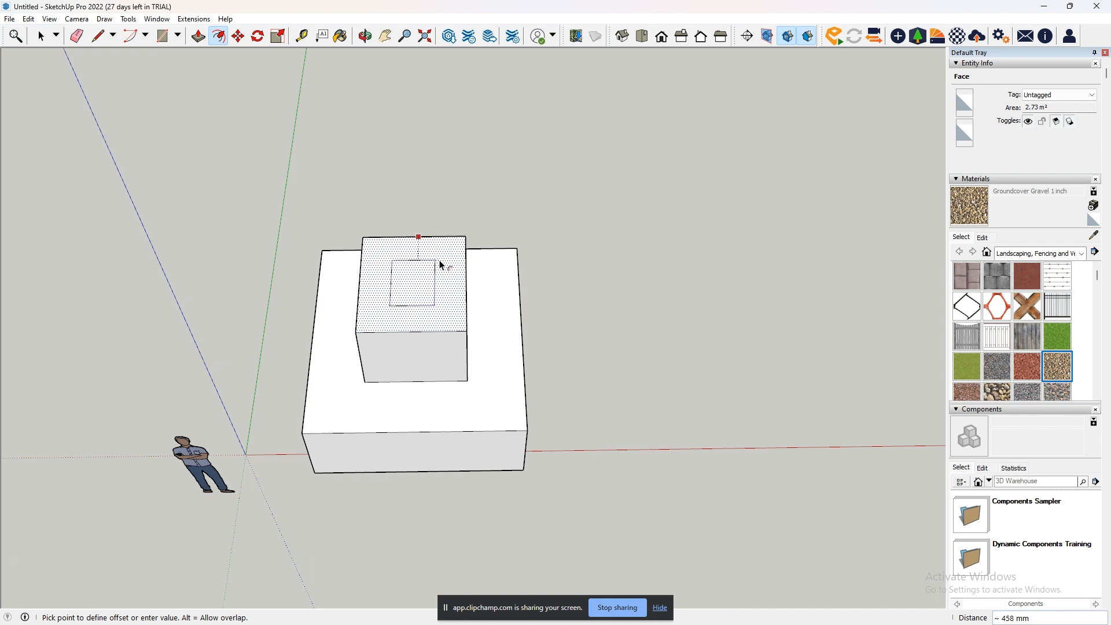
- Offset the central block's top edges outward and extrude the resulting border ring upward 1243 mm
click(451, 217)
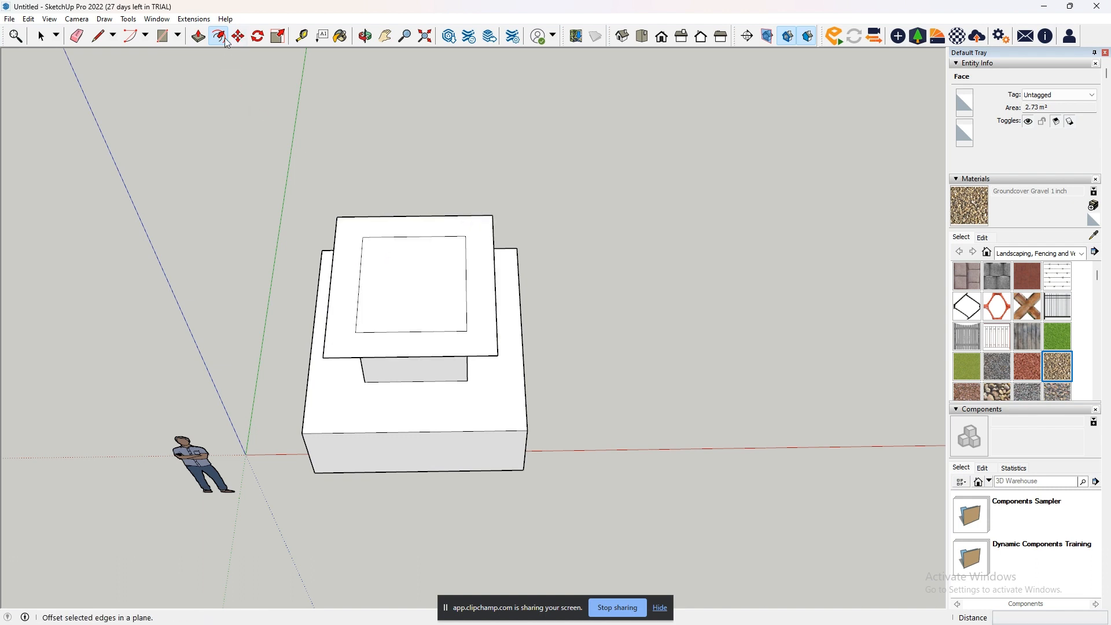
click(198, 36)
click(488, 293)
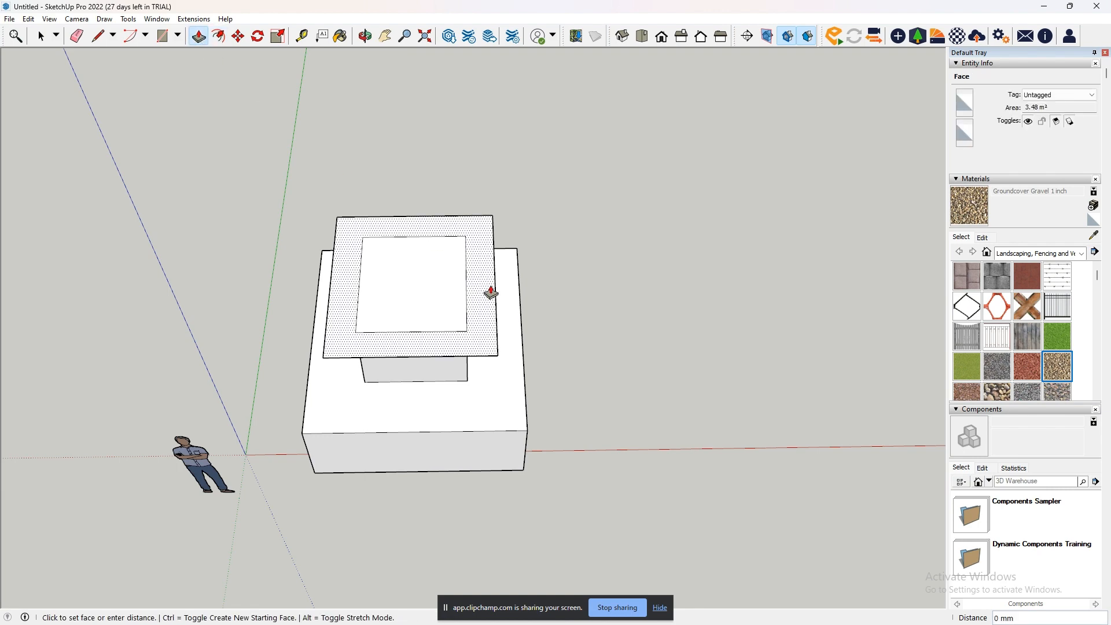
click(480, 235)
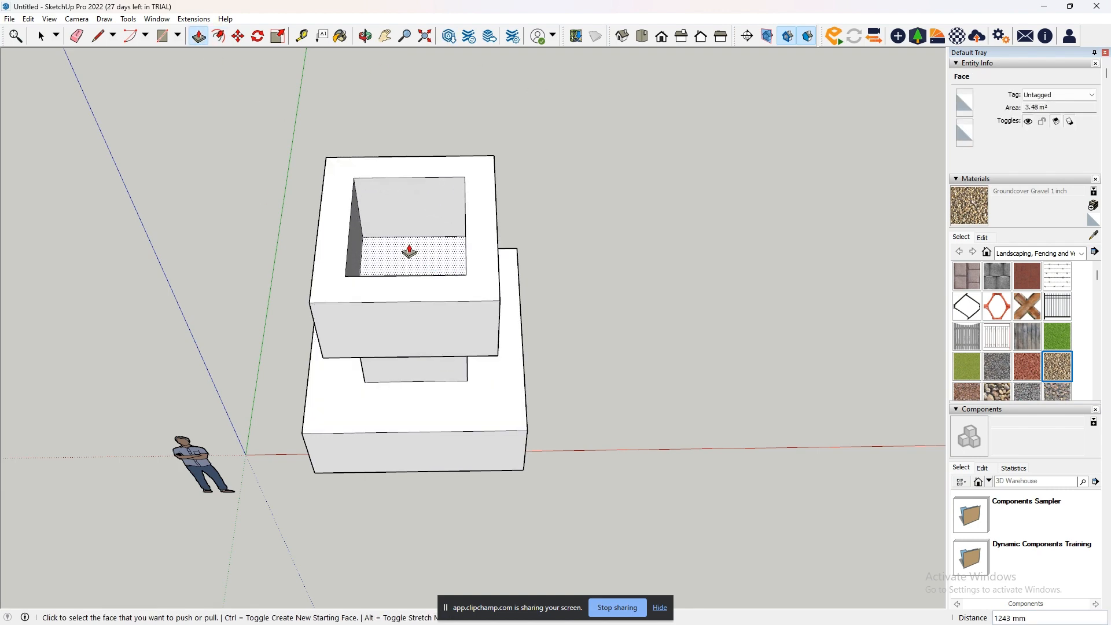
- Examine the stepped solid from several sides and heights, including its hollow top and overhanging upper ring
middle_drag(411, 250, 833, 287)
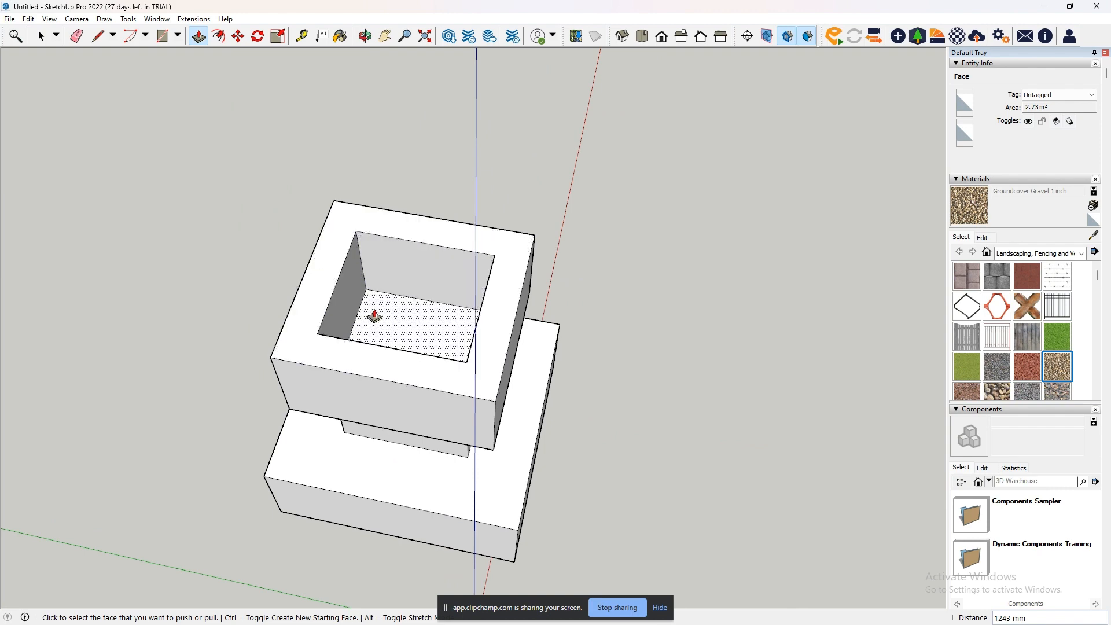
middle_drag(451, 237, 396, 241)
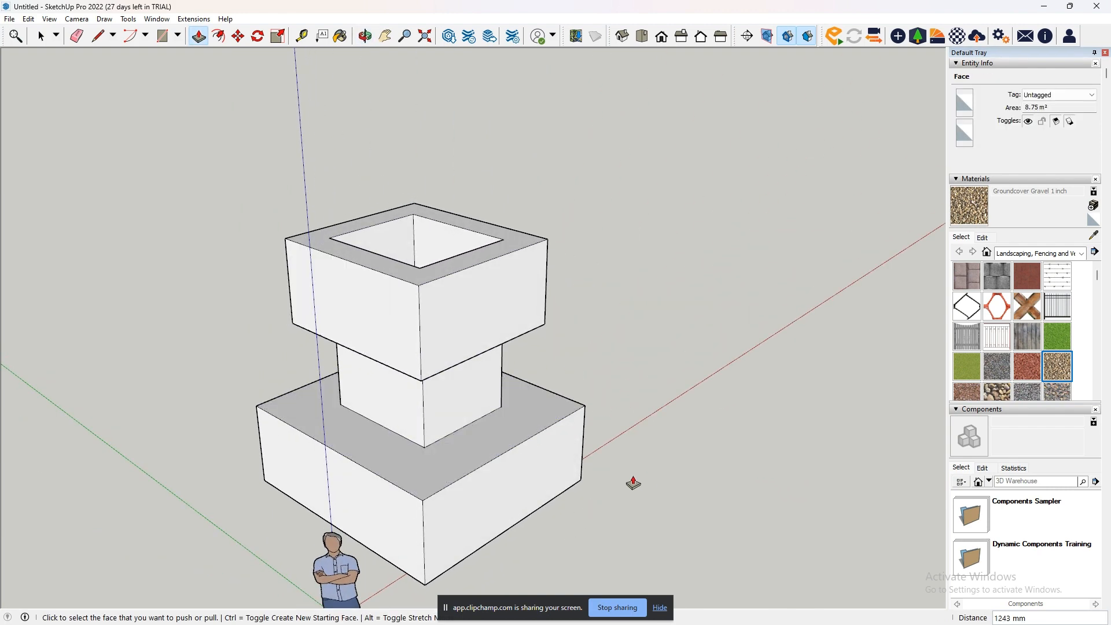
middle_drag(630, 481, 241, 479)
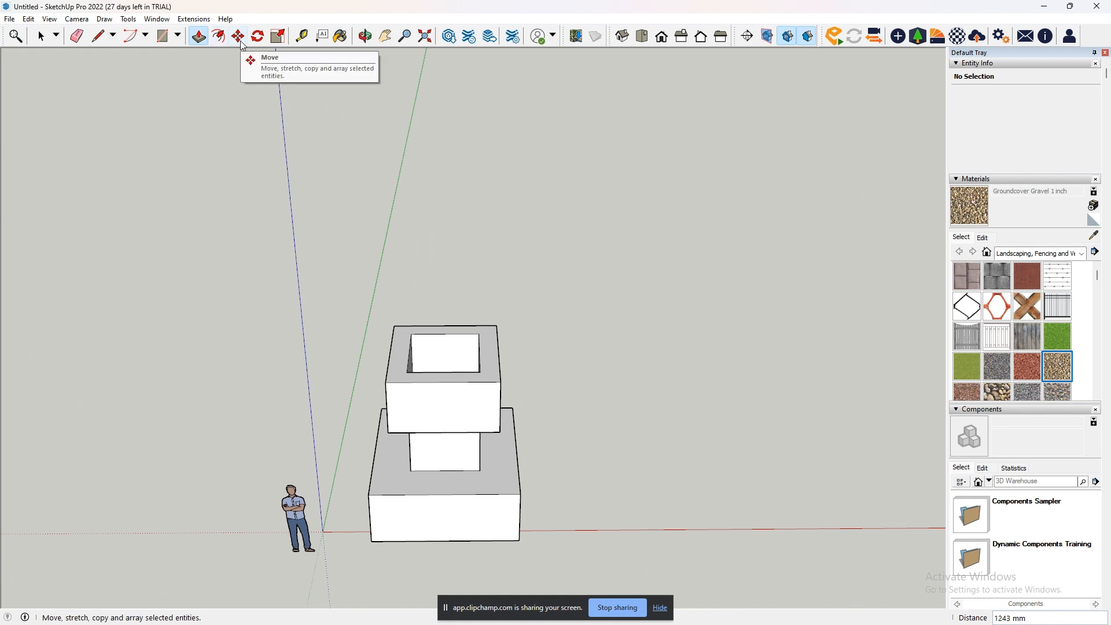
click(386, 36)
drag(555, 367, 376, 334)
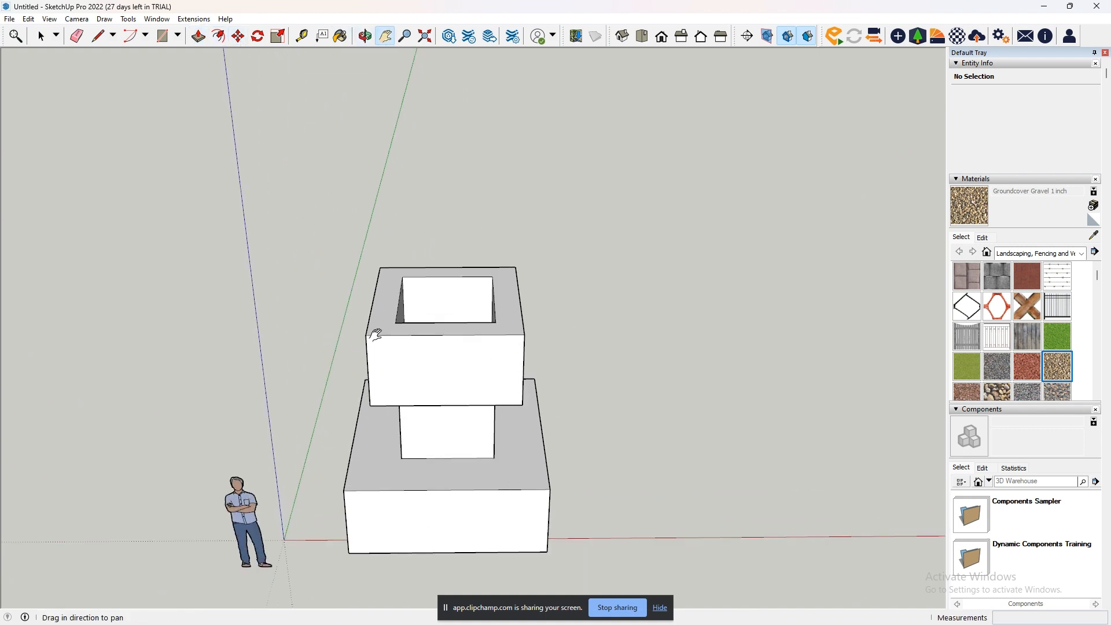
drag(477, 393, 525, 334)
scroll(525, 335, down, 2)
middle_drag(525, 335, 517, 334)
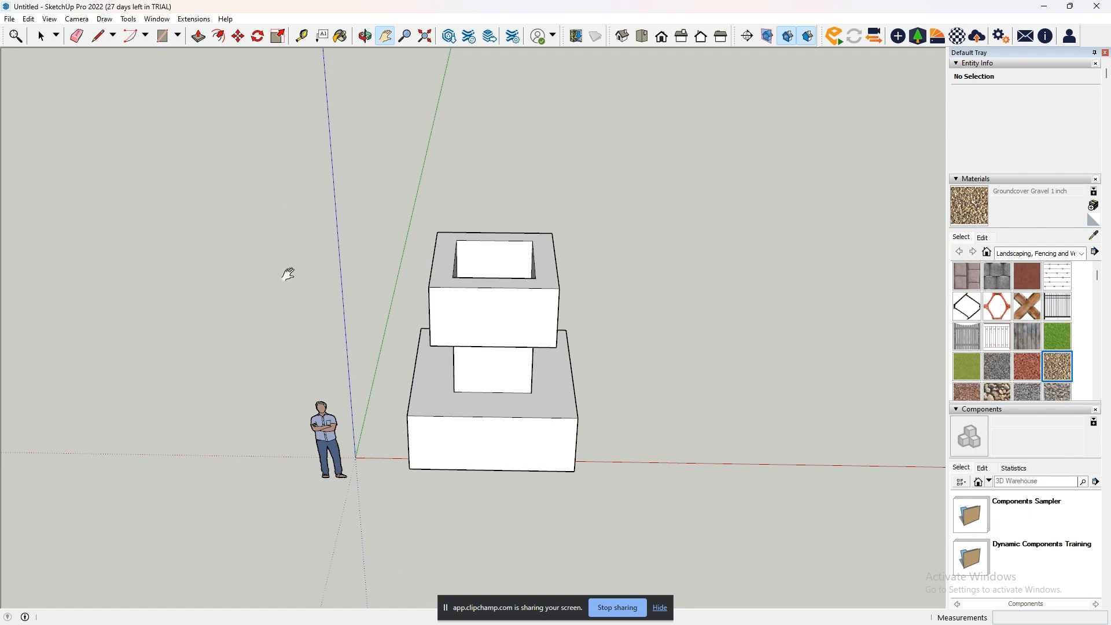
middle_drag(288, 274, 297, 280)
- Delete the entire stepped solid, keeping only the human figure
click(50, 45)
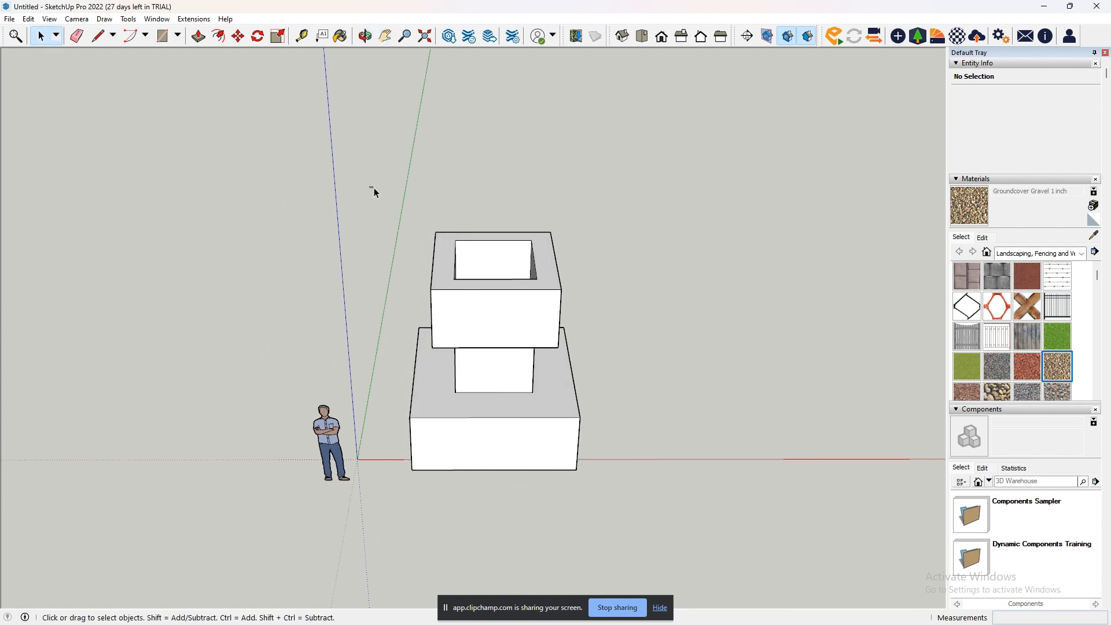
drag(373, 188, 646, 505)
key(Delete)
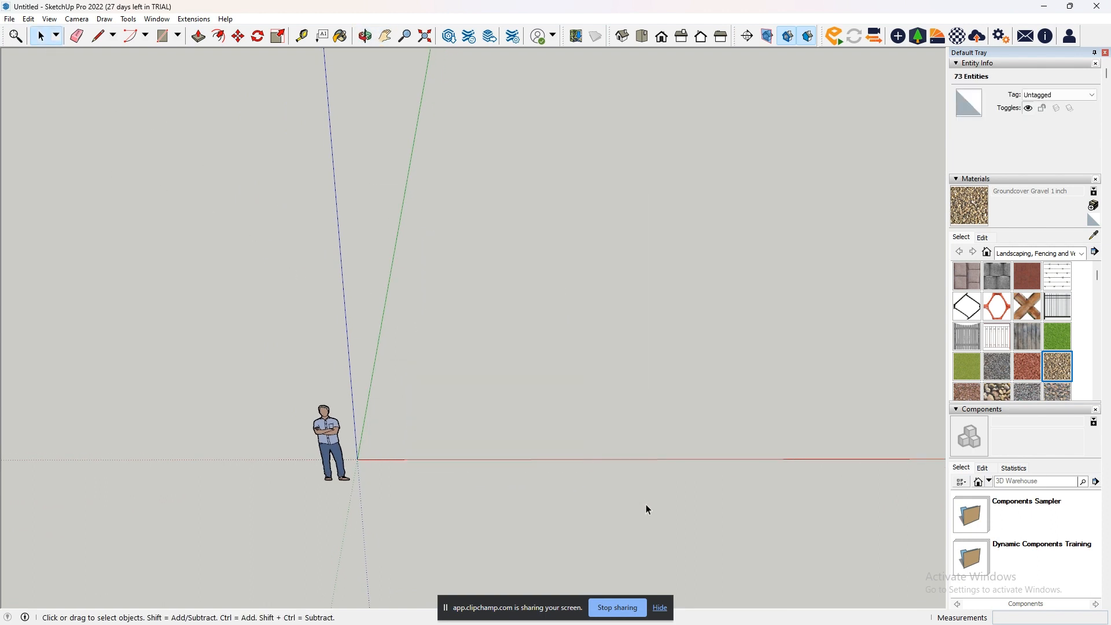
- Draw a rectangle on the ground beside the human figure and extrude it upward about 1569 mm into a box
click(163, 36)
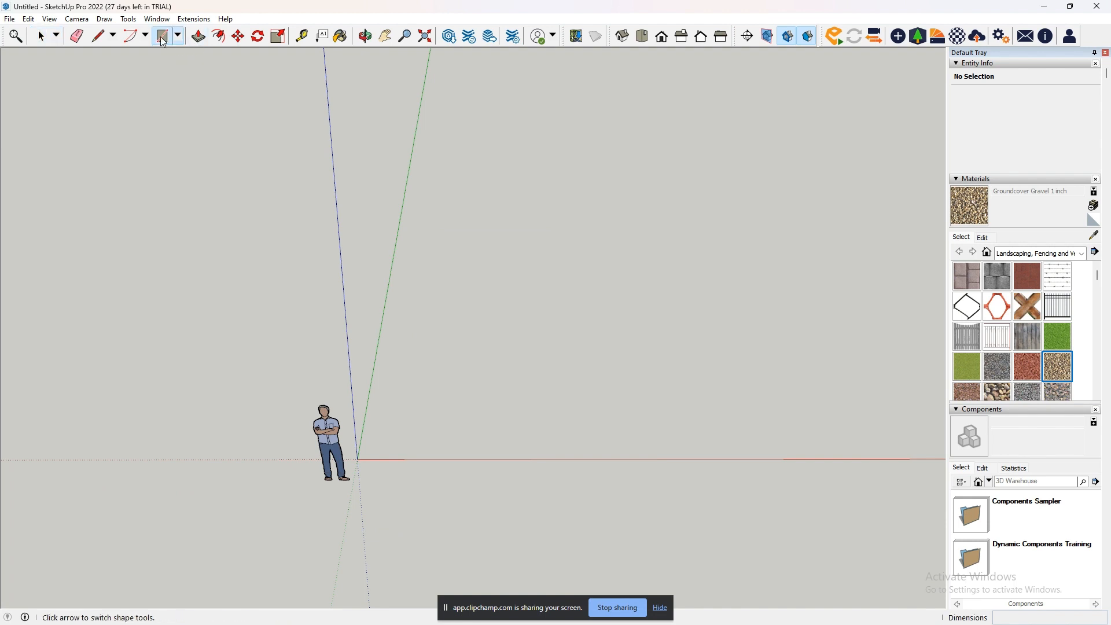
click(429, 396)
click(522, 457)
click(522, 456)
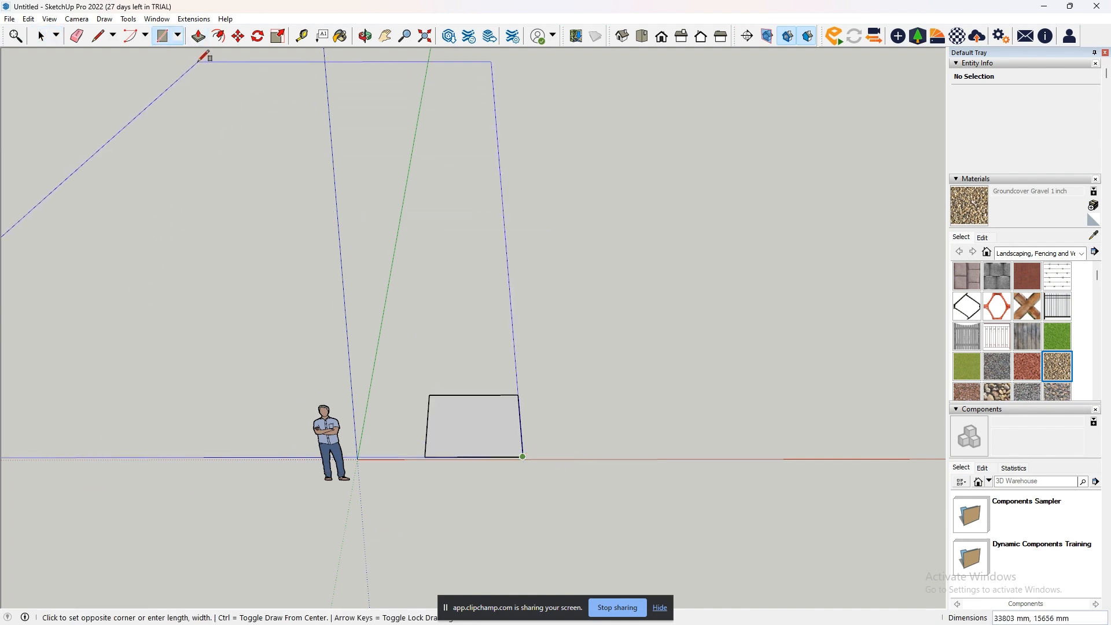
click(199, 36)
click(503, 428)
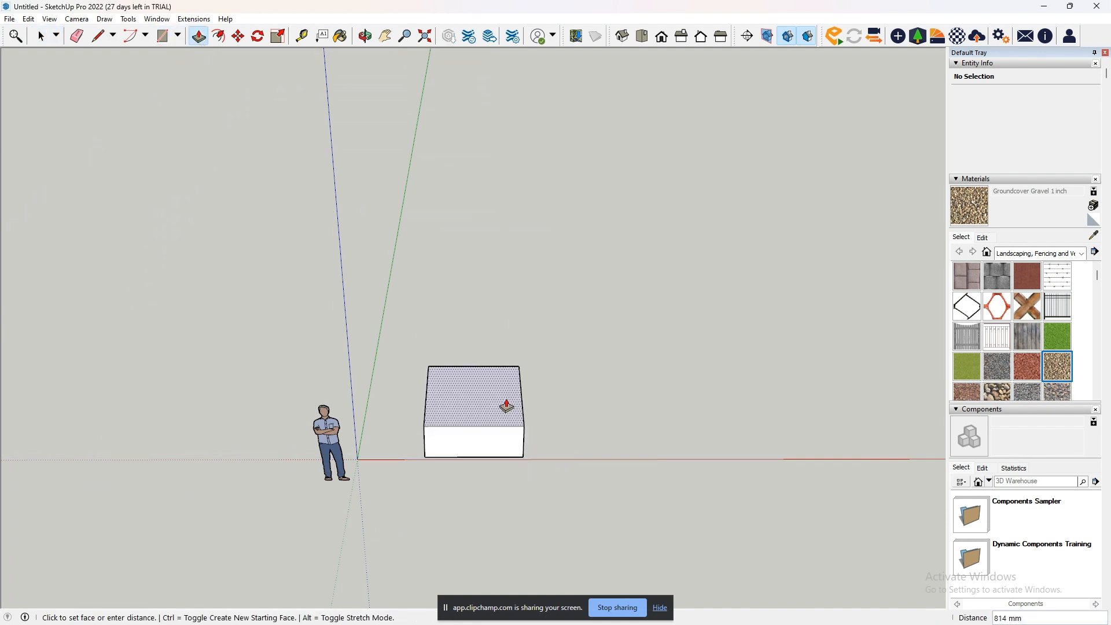
click(507, 377)
- Move the box's top side edge farthest from the human figure 1411 mm outward along the red axis, and undo that move
click(238, 35)
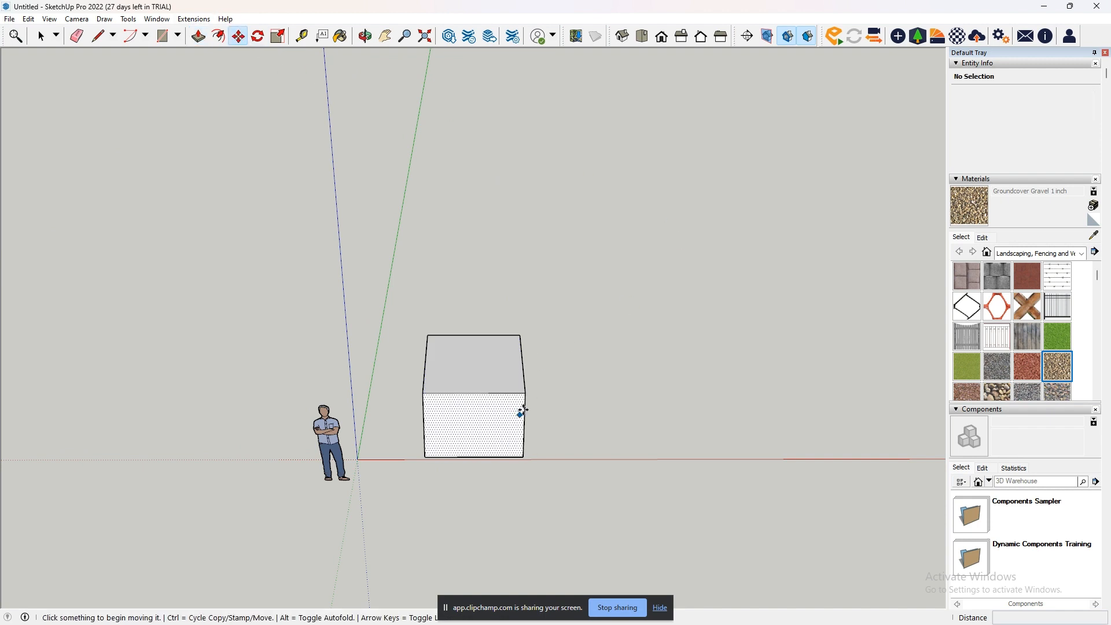
scroll(526, 376, up, 2)
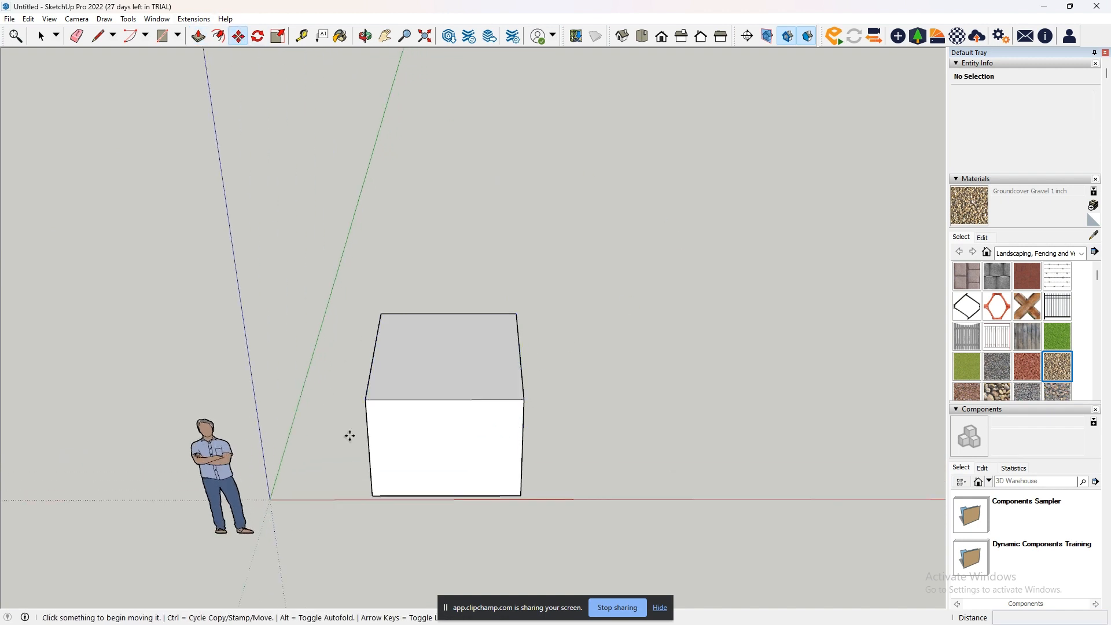
click(519, 352)
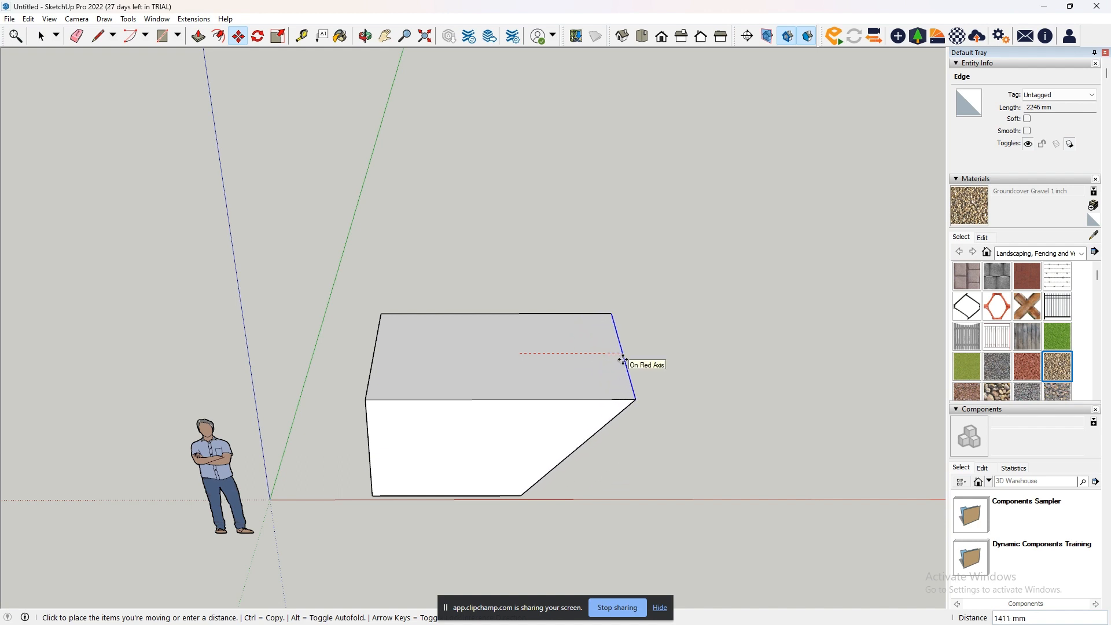
click(623, 360)
middle_drag(776, 457, 754, 438)
scroll(646, 441, down, 2)
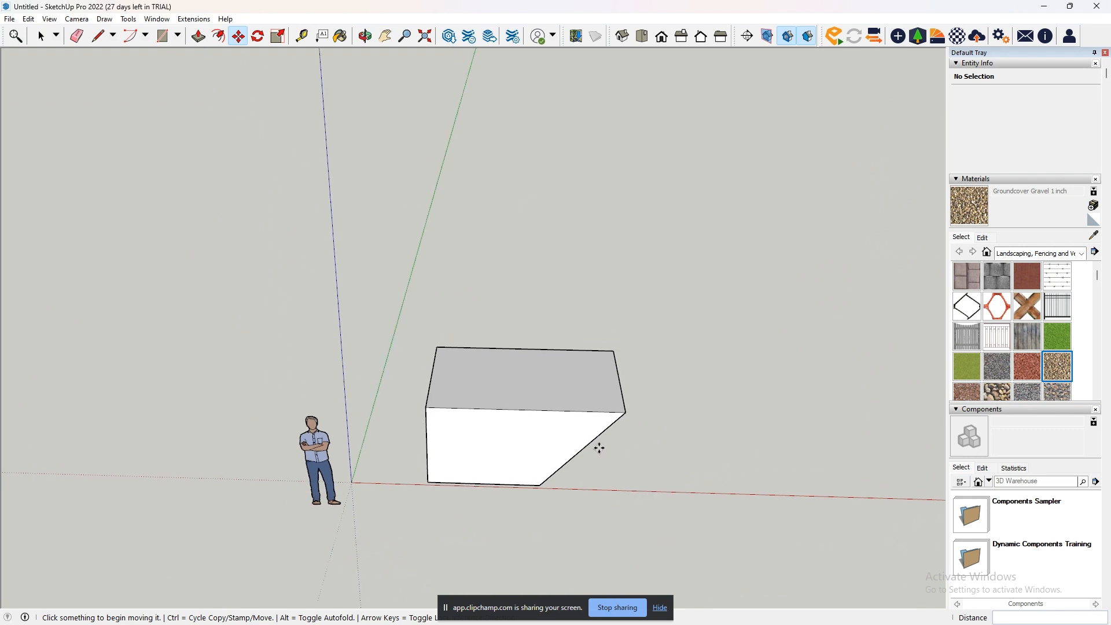
key(ctrl+z)
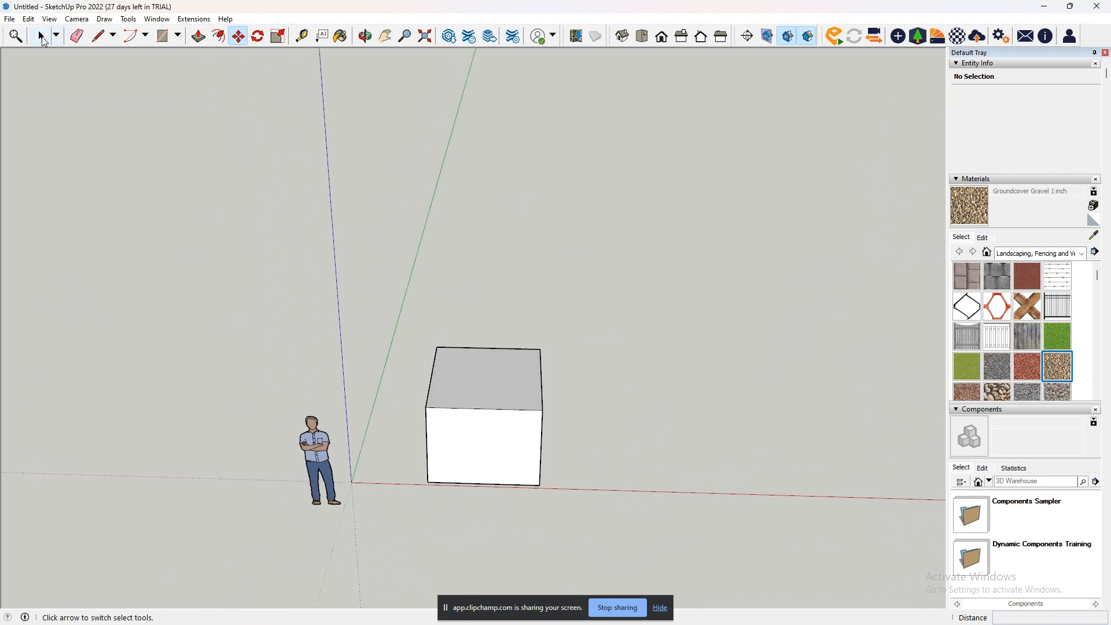
- Select the whole box and move it 1000 mm as one piece
key(space)
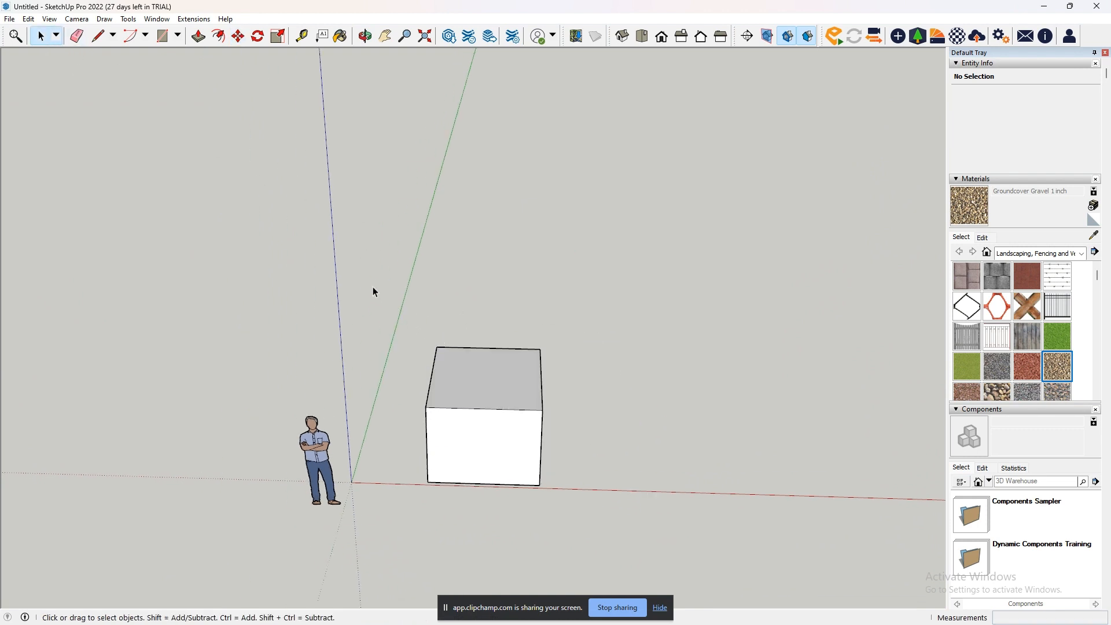
drag(357, 287, 608, 523)
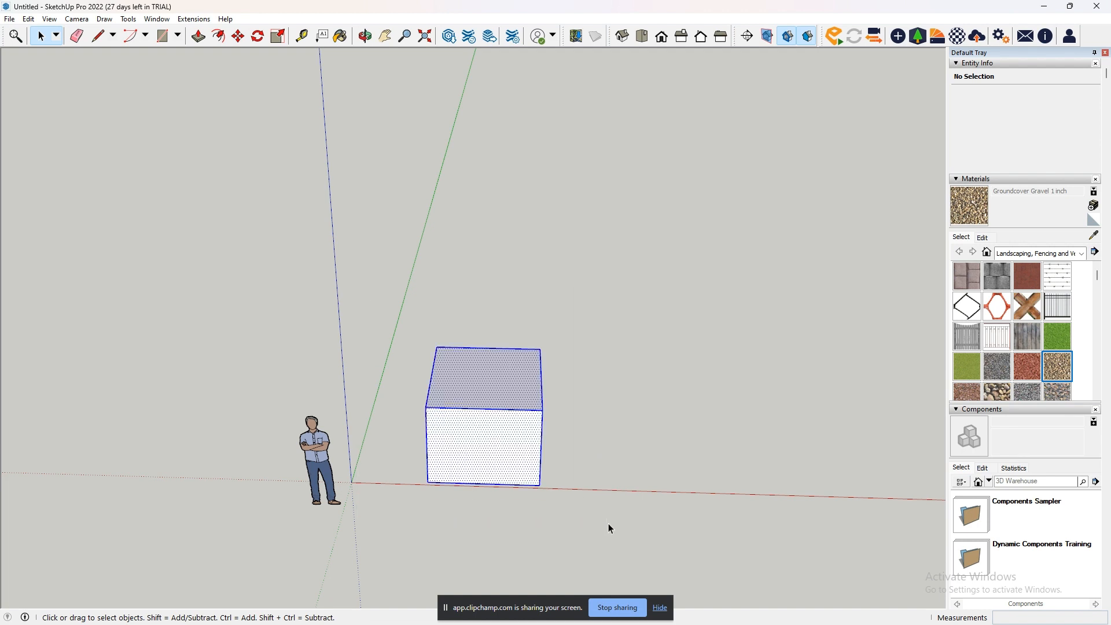
click(238, 36)
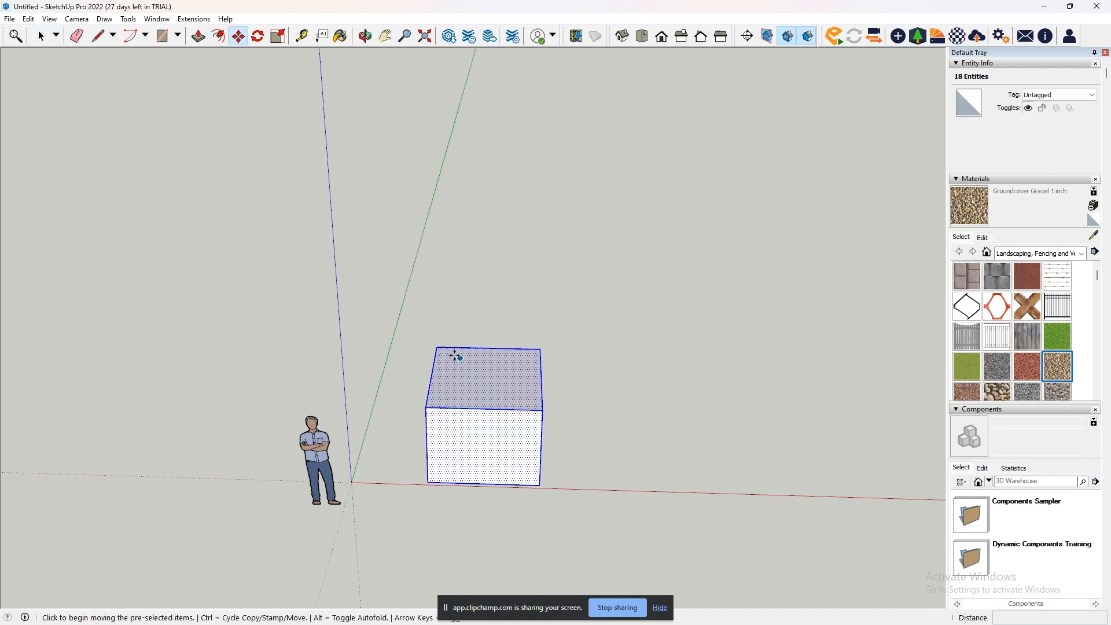
scroll(473, 382, down, 2)
click(479, 388)
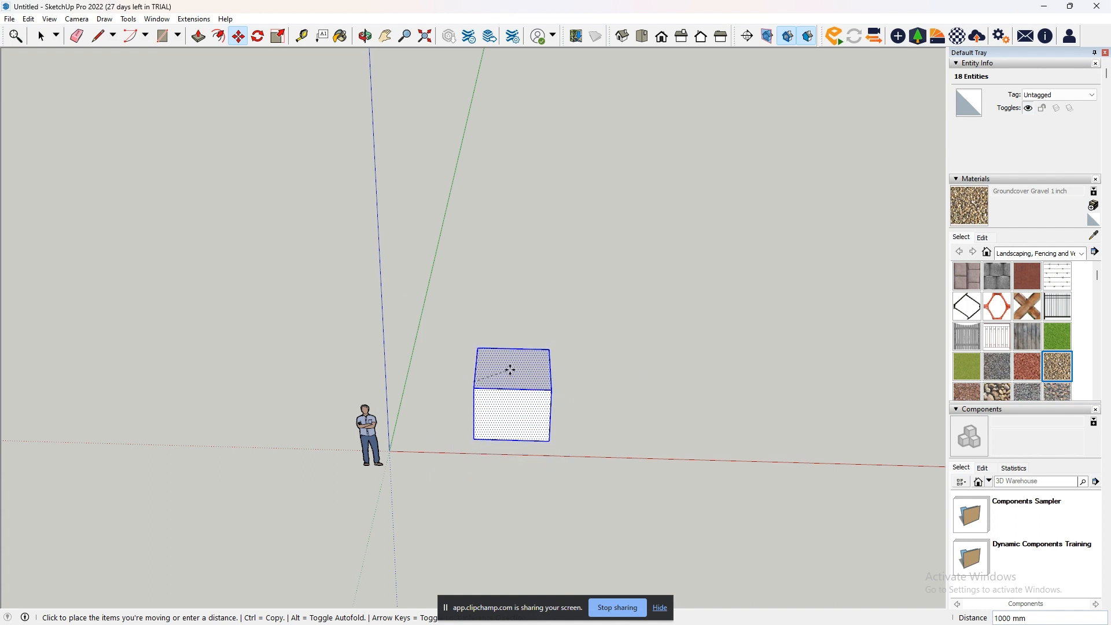
click(510, 369)
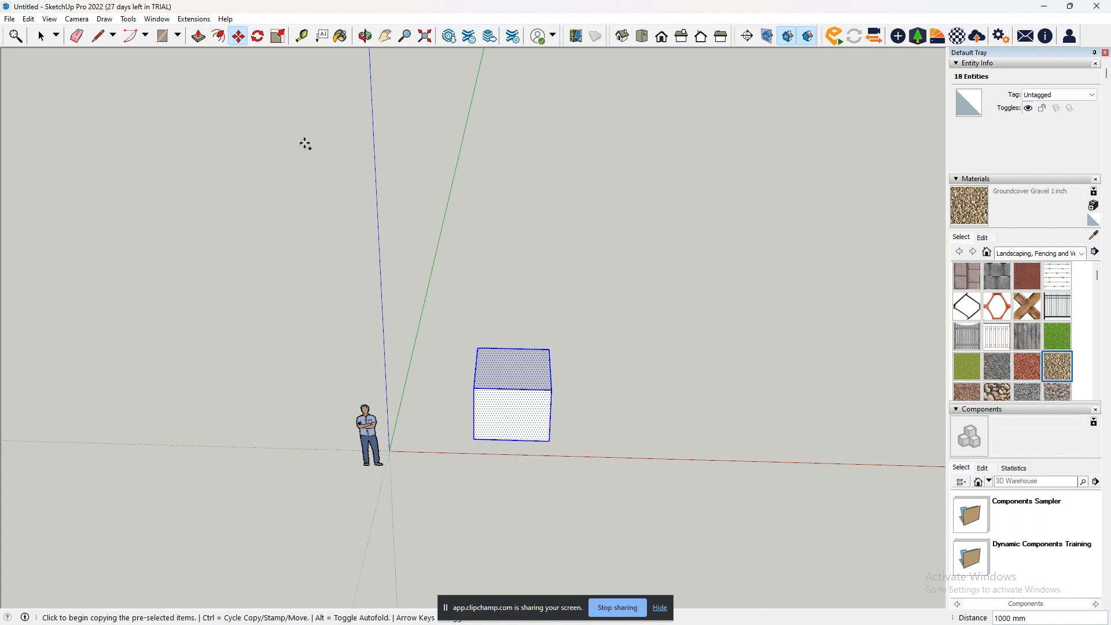
- Clear the selection and move the box's front top corner nearest the human figure about 3338 mm, stretching the adjoining faces
click(384, 36)
scroll(555, 438, up, 3)
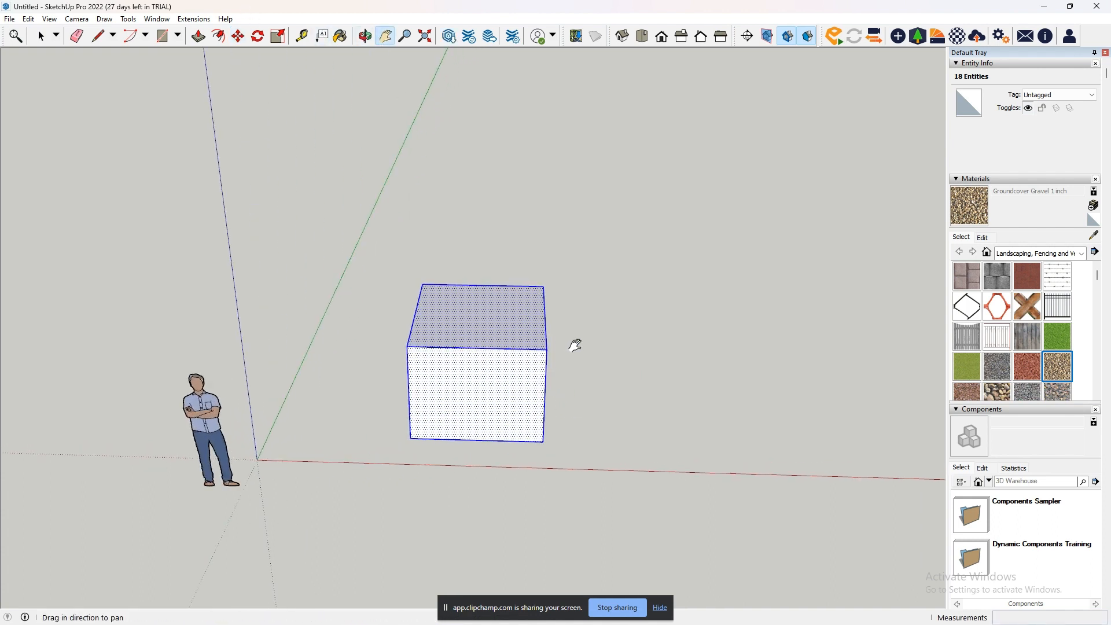
click(46, 38)
click(560, 276)
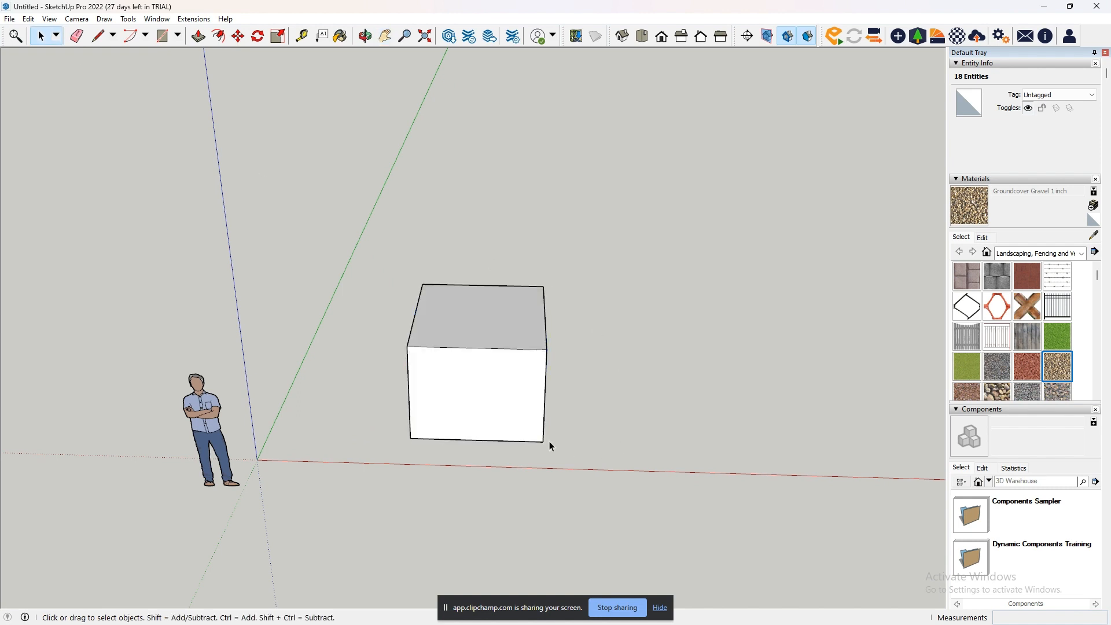
click(237, 36)
click(408, 347)
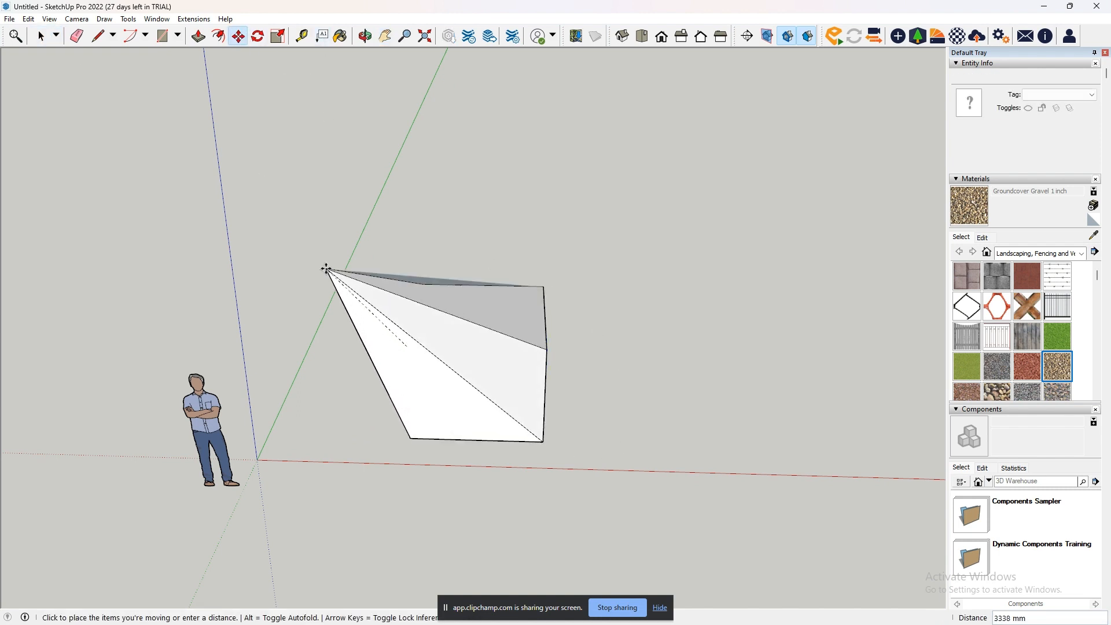
click(325, 269)
- Move the distorted box's flat end face, opposite the human figure, 335 mm along the red axis
middle_drag(461, 366, 500, 364)
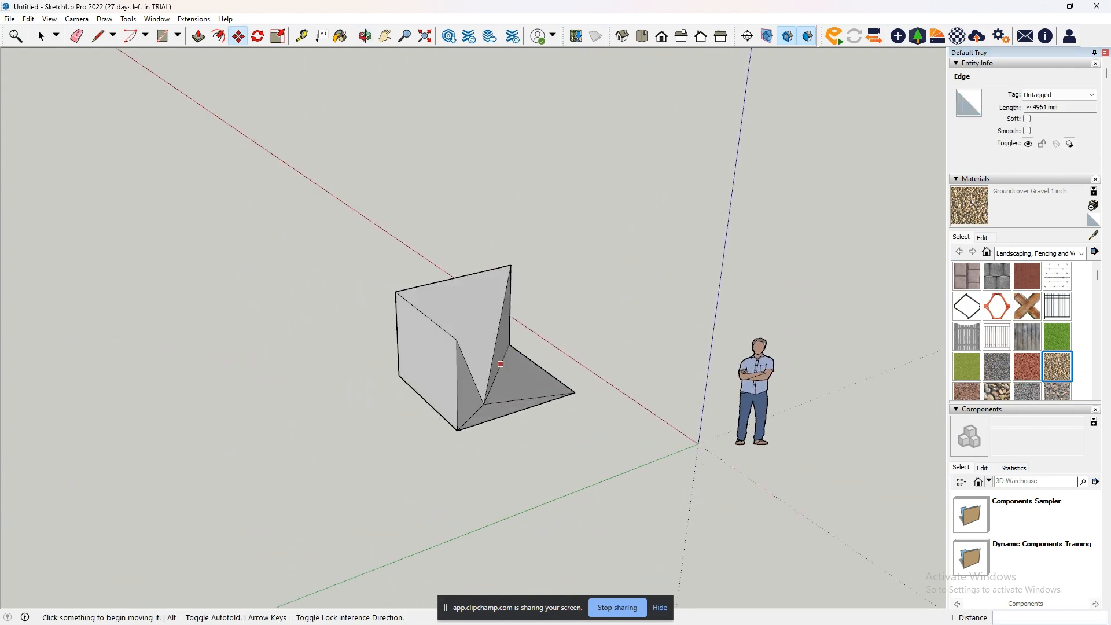
middle_drag(415, 397, 535, 373)
click(536, 373)
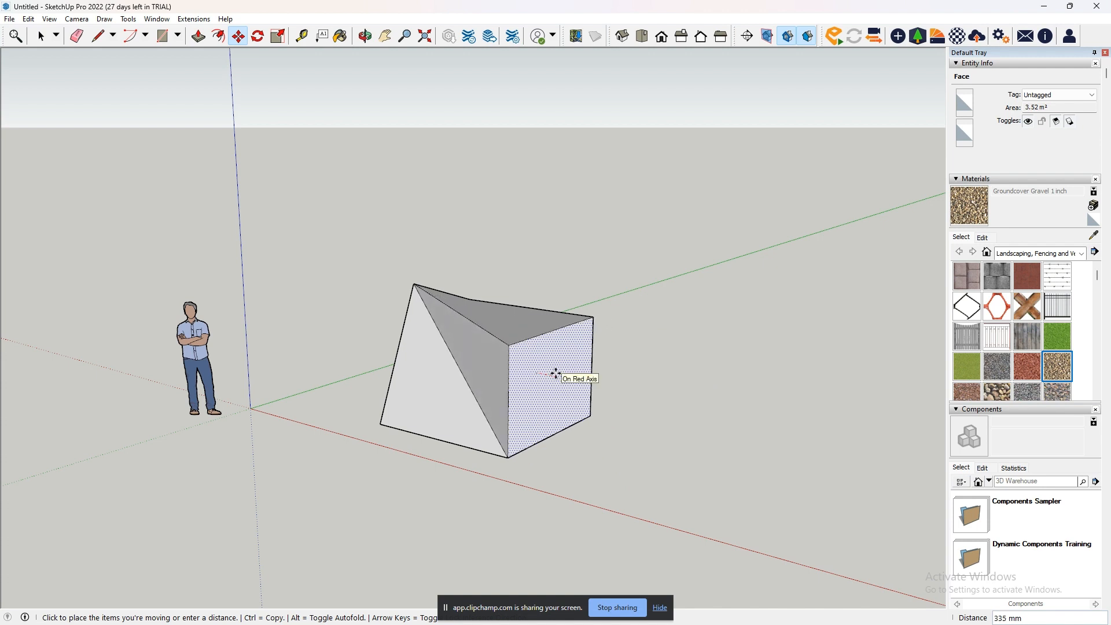
click(556, 374)
- Extrude the flat end face outward 1837 mm with Push/Pull, and undo the extrusion
click(198, 37)
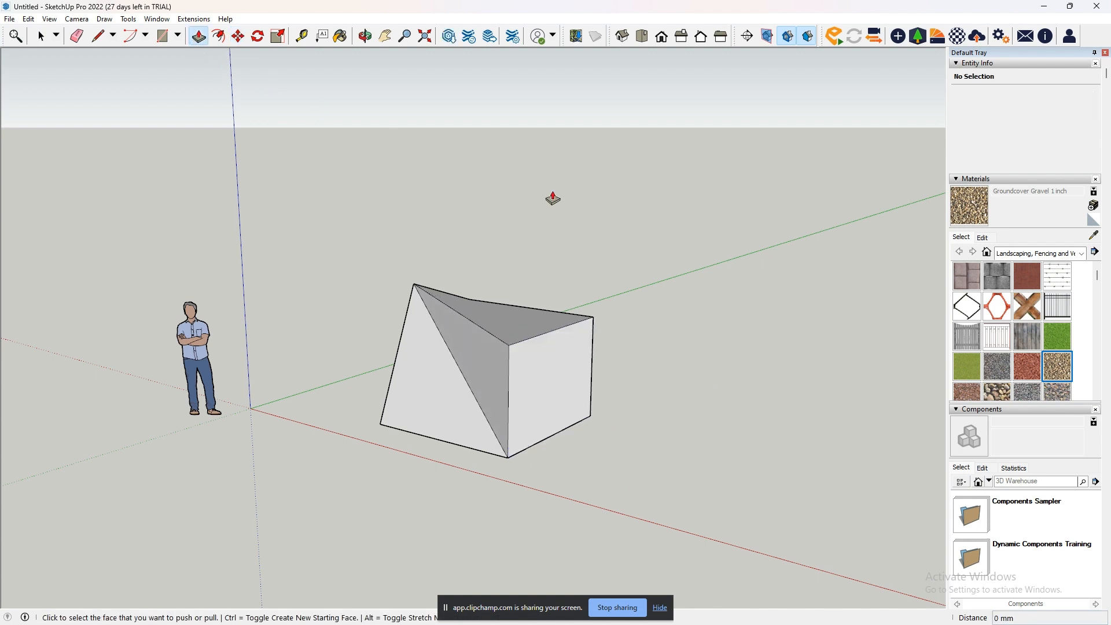
click(565, 351)
click(671, 410)
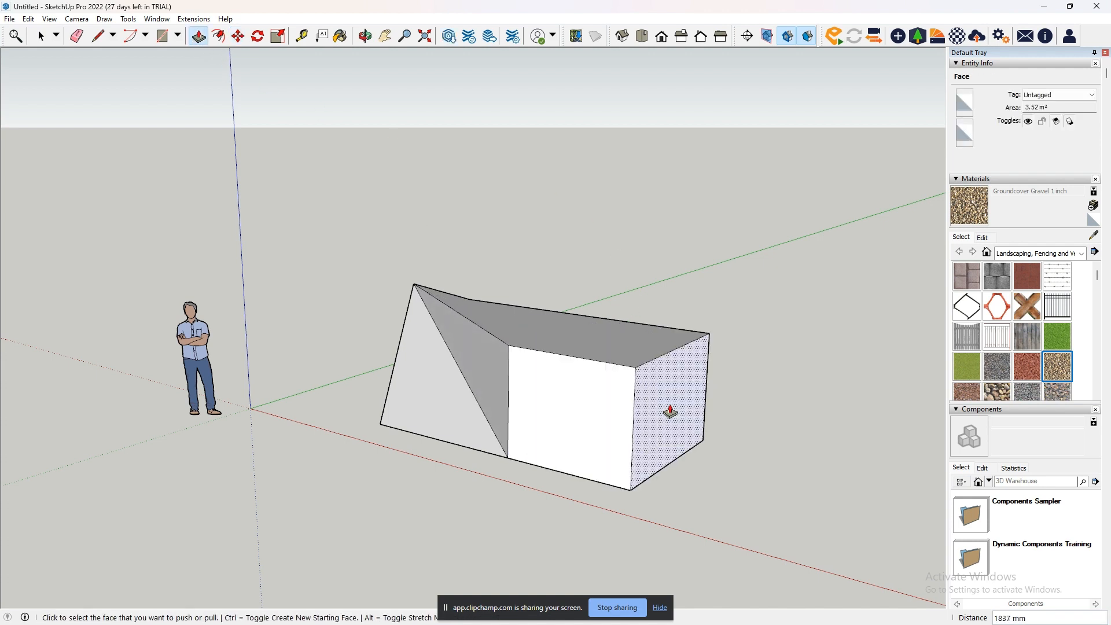
key(ctrl+z)
- Move the same flat end face outward about 1865 mm, stretching the solid's connected sides
click(238, 36)
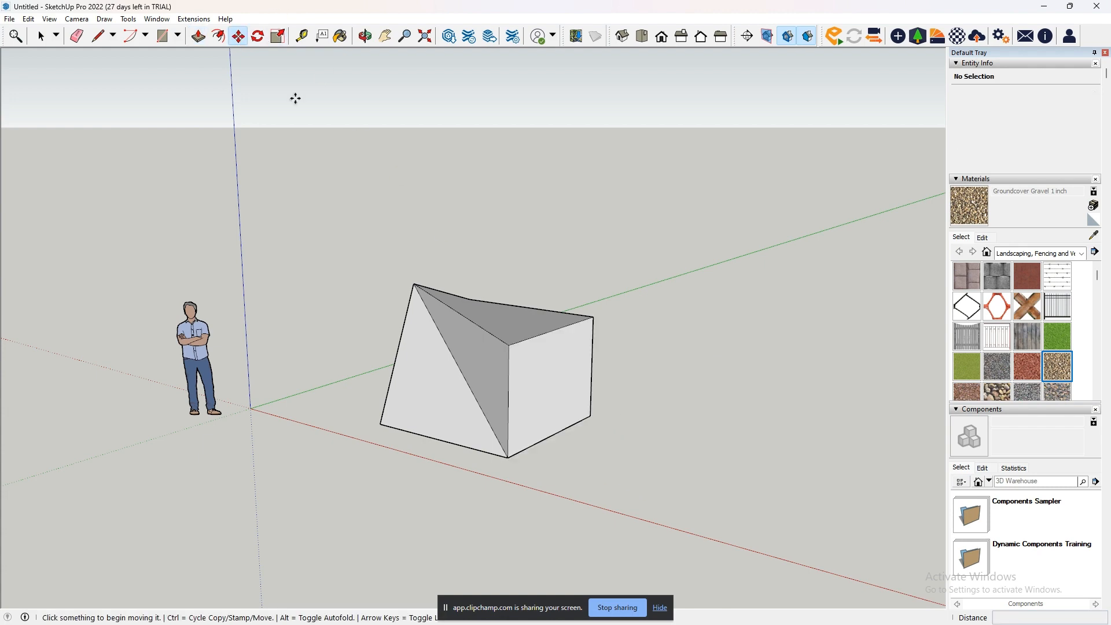
click(538, 394)
click(644, 476)
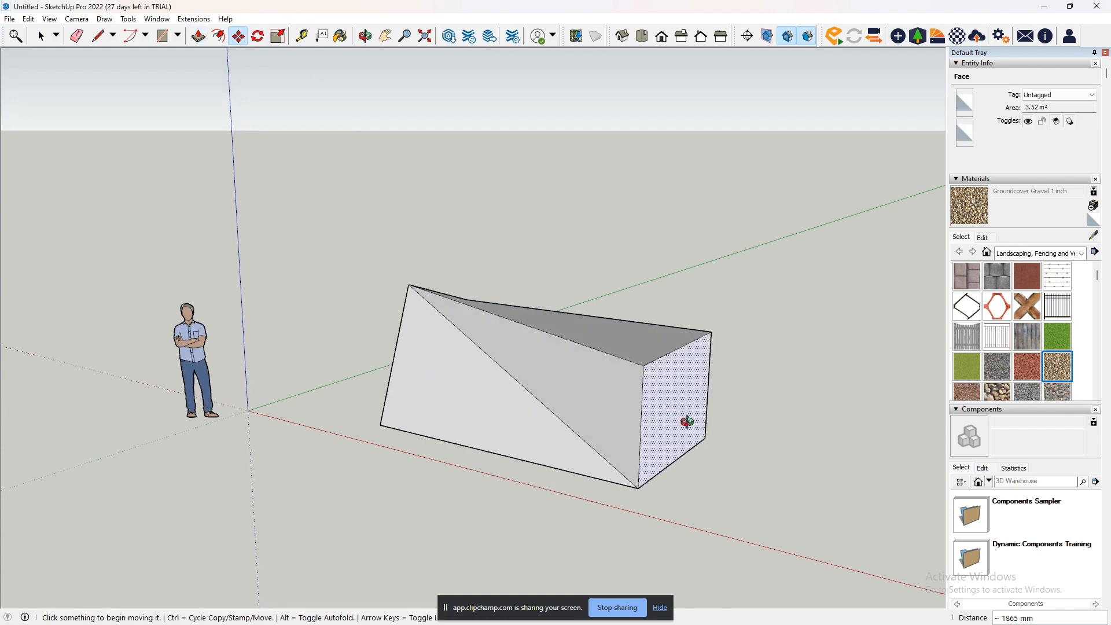
middle_drag(687, 421, 681, 491)
middle_drag(270, 237, 376, 192)
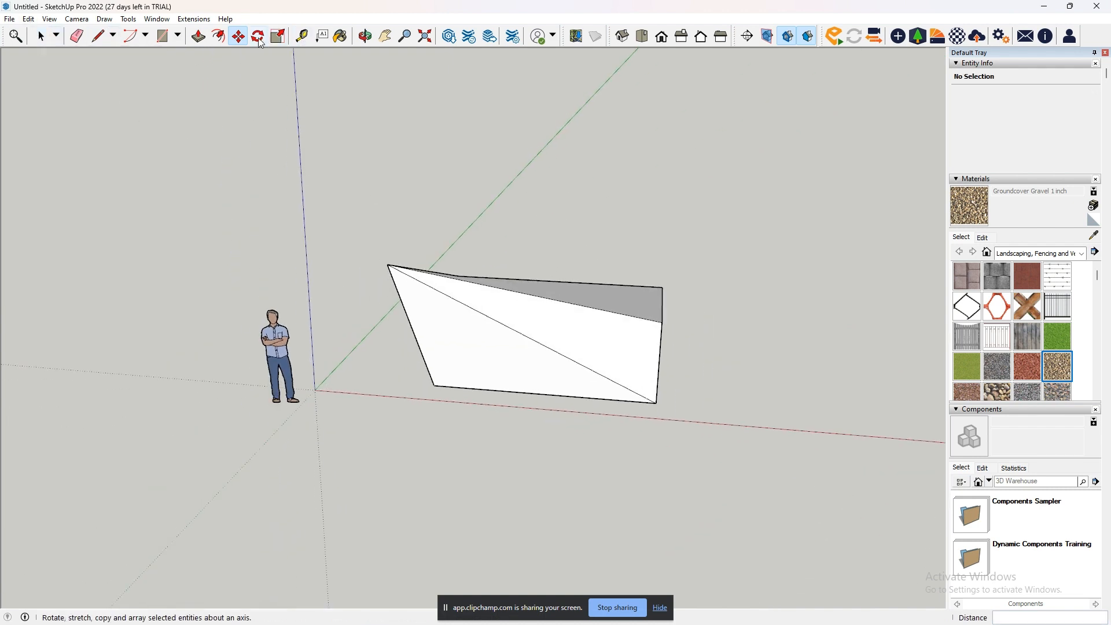
- Delete the whole distorted solid from the scene, leaving the human figure in place
click(41, 36)
drag(360, 227, 667, 450)
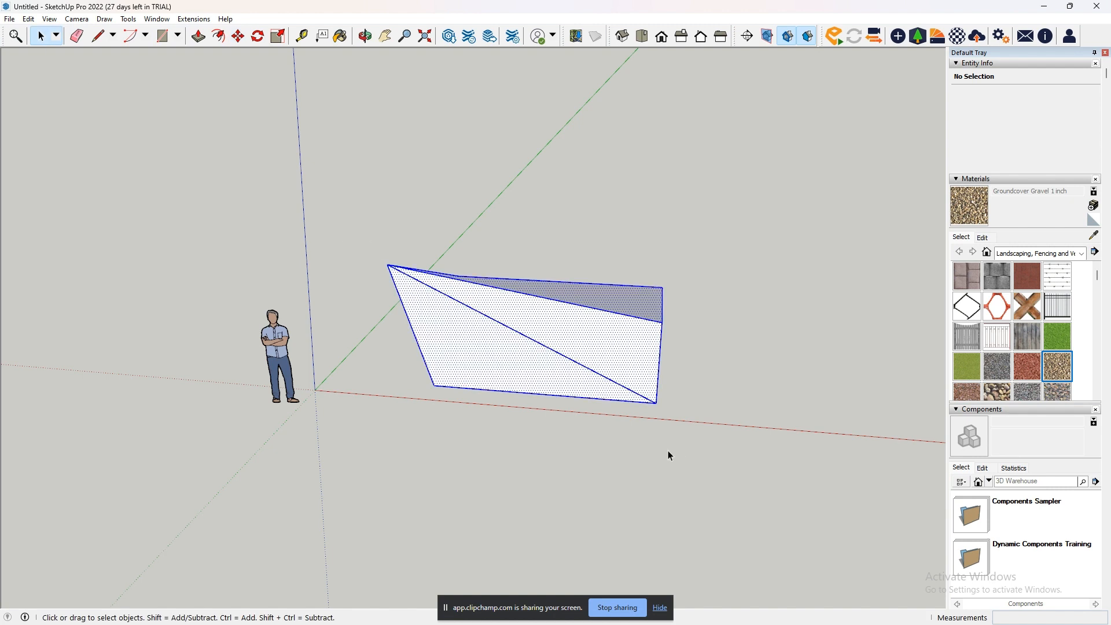
key(Delete)
- Draw a rectangle on the ground plane beside the human figure, just behind the red axis
click(162, 35)
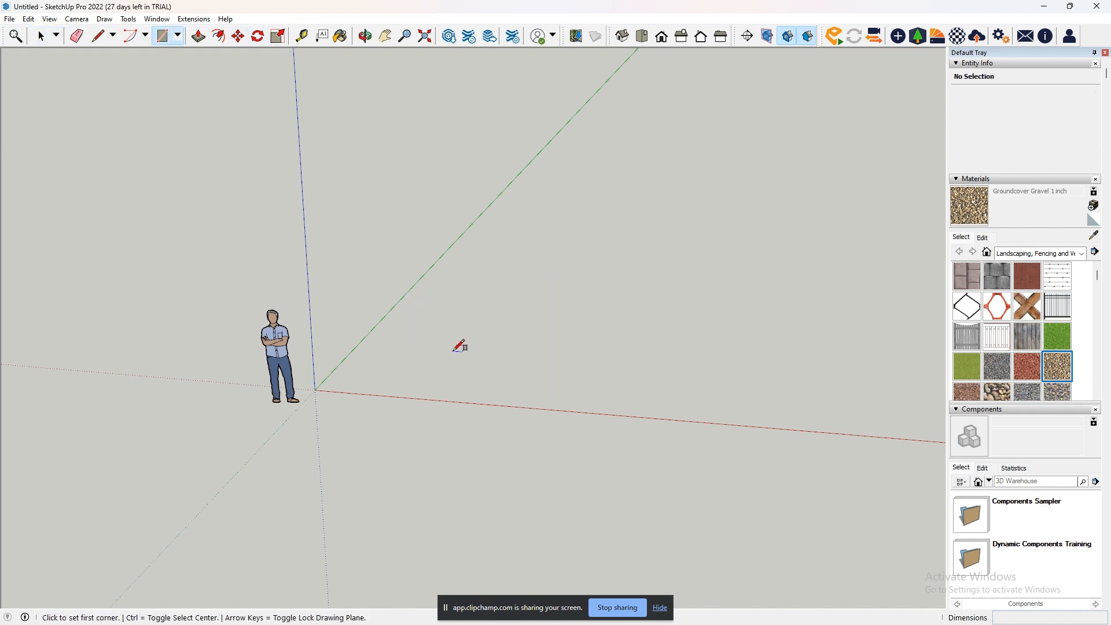
click(406, 350)
click(488, 399)
middle_drag(425, 451, 545, 492)
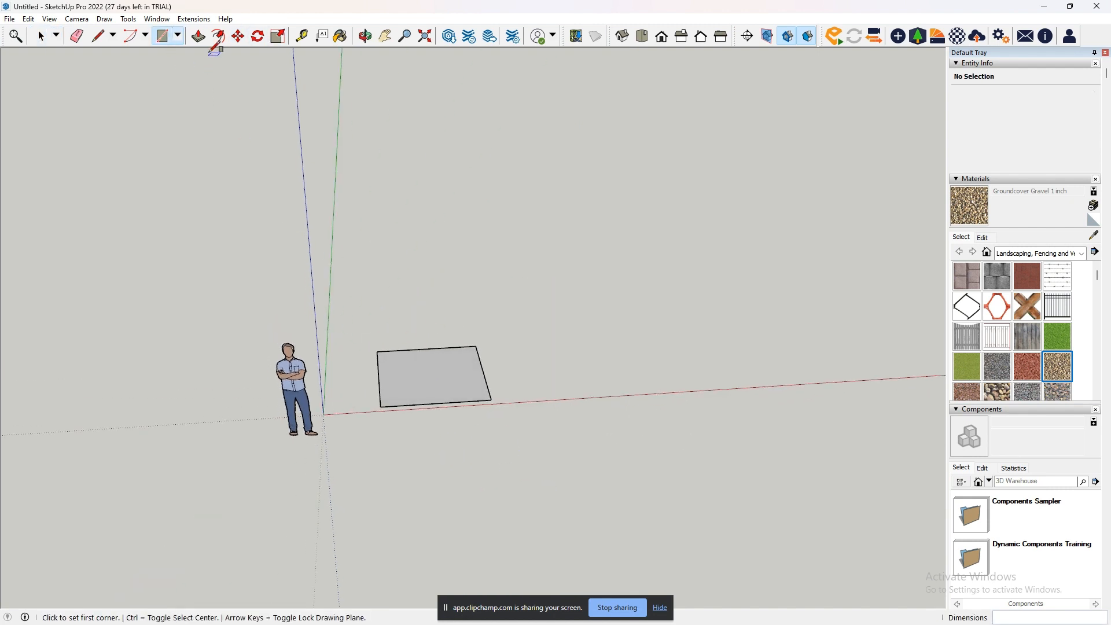
- Extrude the rectangle upward into a box with Push/Pull, and undo the extrusion
click(198, 38)
click(435, 401)
click(445, 323)
middle_drag(605, 344, 588, 404)
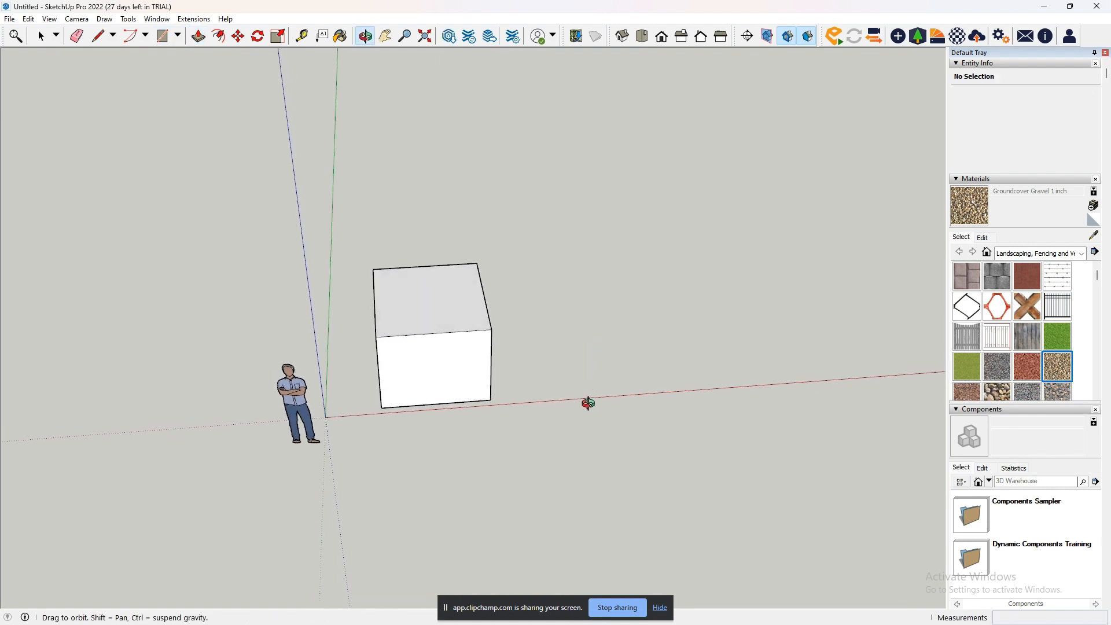
key(ctrl+z)
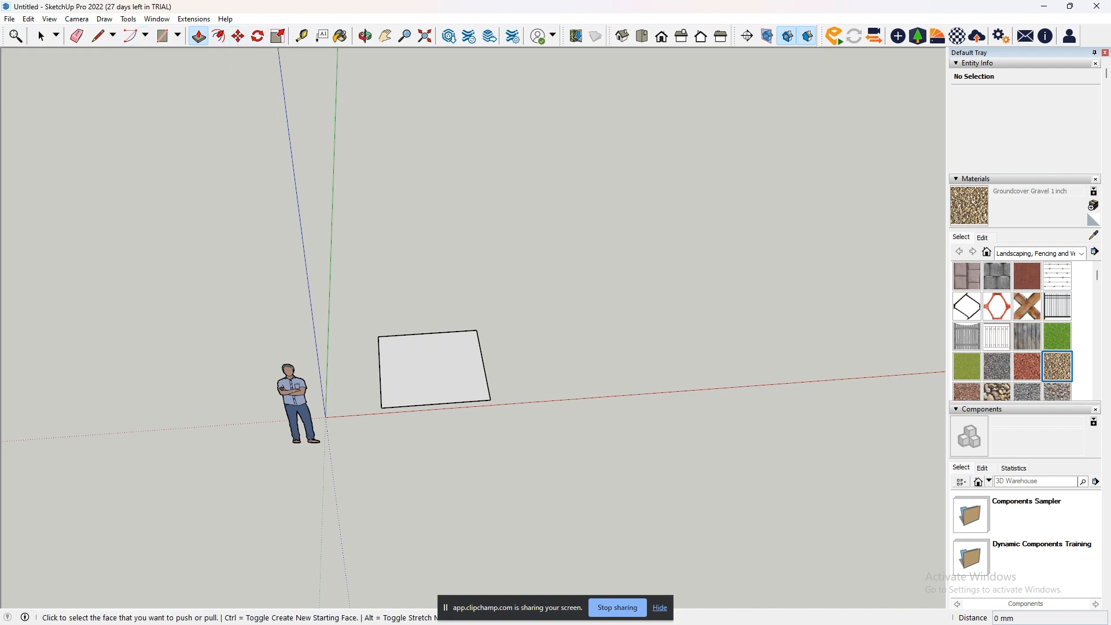
- Select the whole rectangle, including its face and all four edges
click(41, 36)
middle_drag(428, 302, 521, 348)
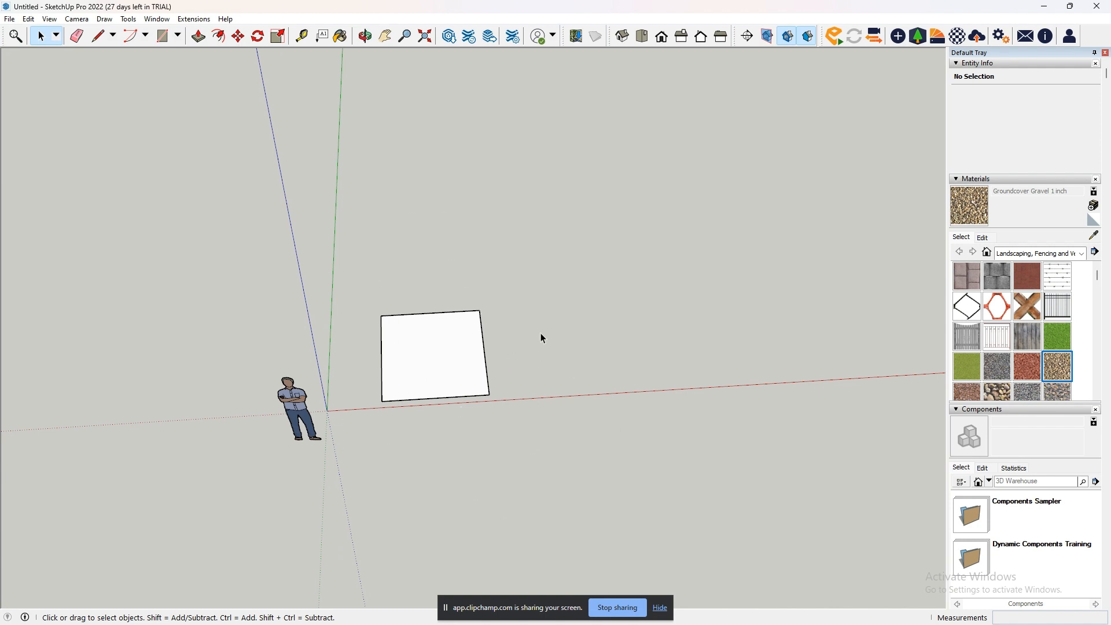
drag(353, 288, 537, 453)
scroll(407, 388, up, 3)
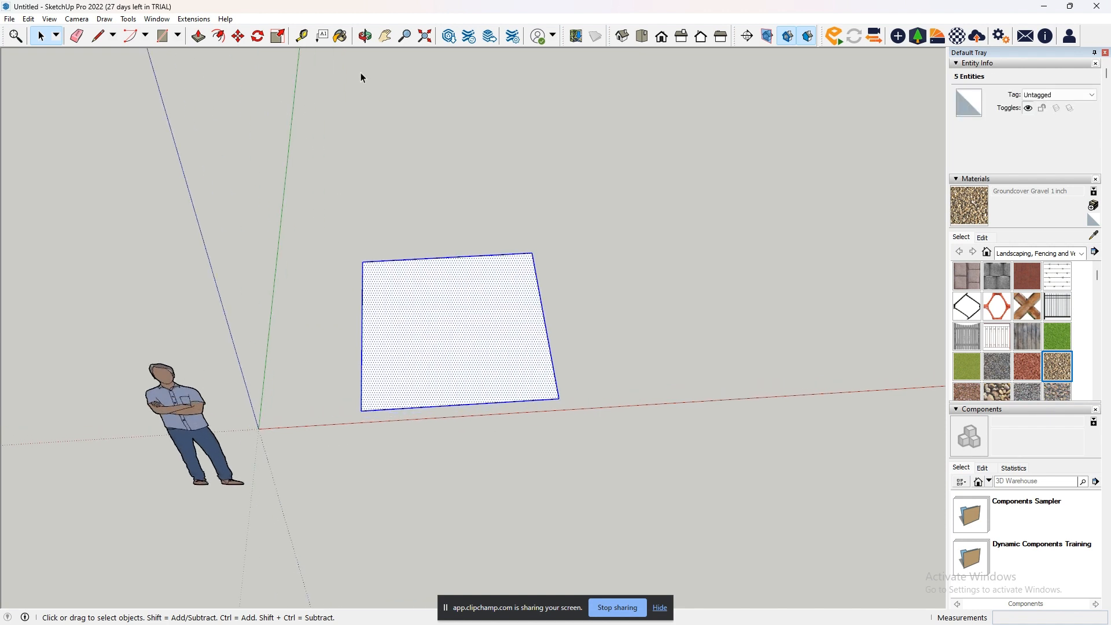
- Rotate the selected rectangle 258.4 degrees around its front corner farthest from the human figure, and undo the rotation
click(258, 36)
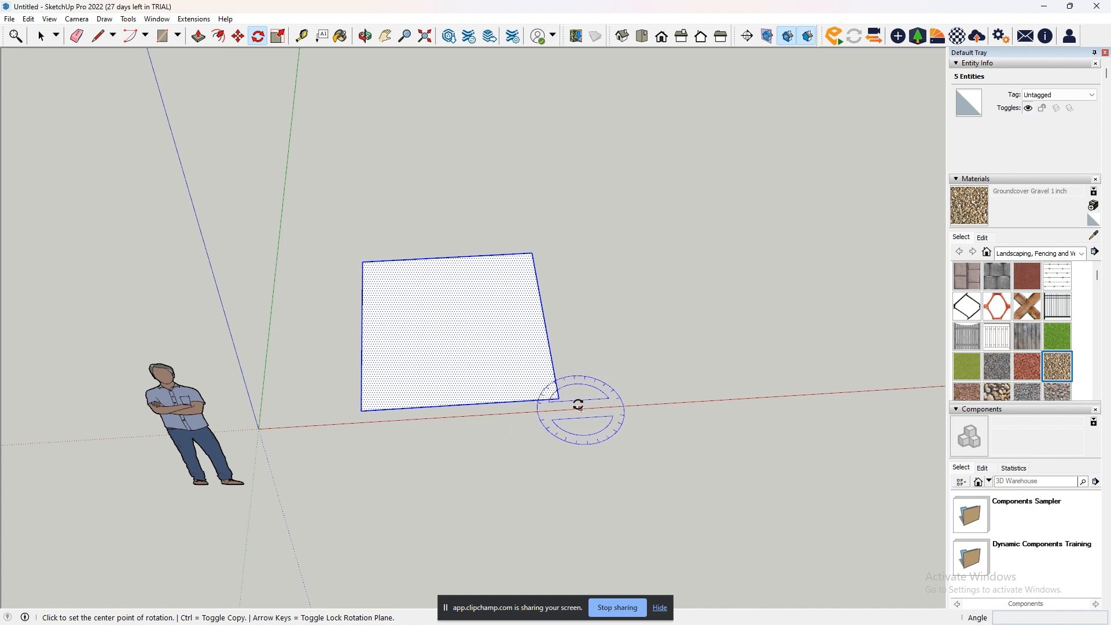
scroll(555, 399, down, 3)
mouse_move(555, 401)
middle_down()
mouse_move(519, 405)
mouse_move(549, 406)
middle_up()
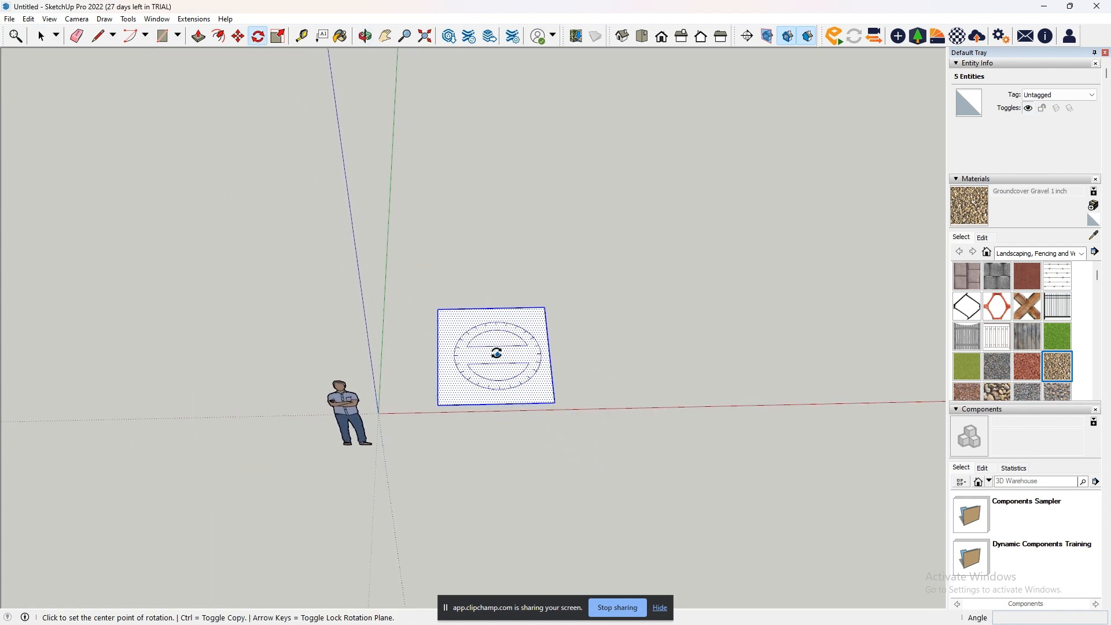
click(555, 403)
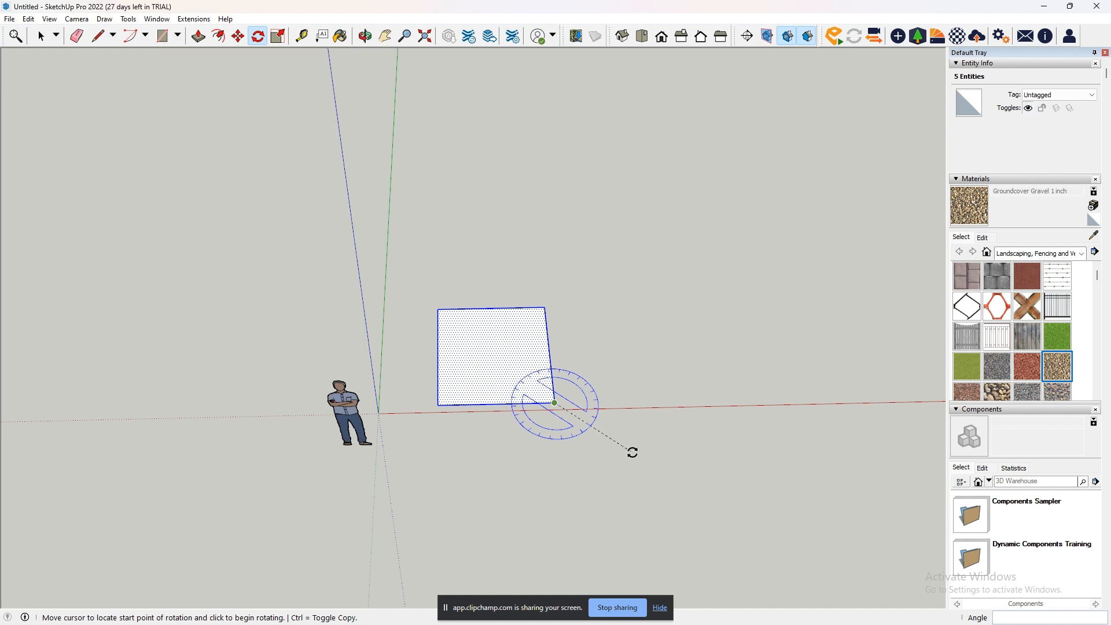
click(632, 452)
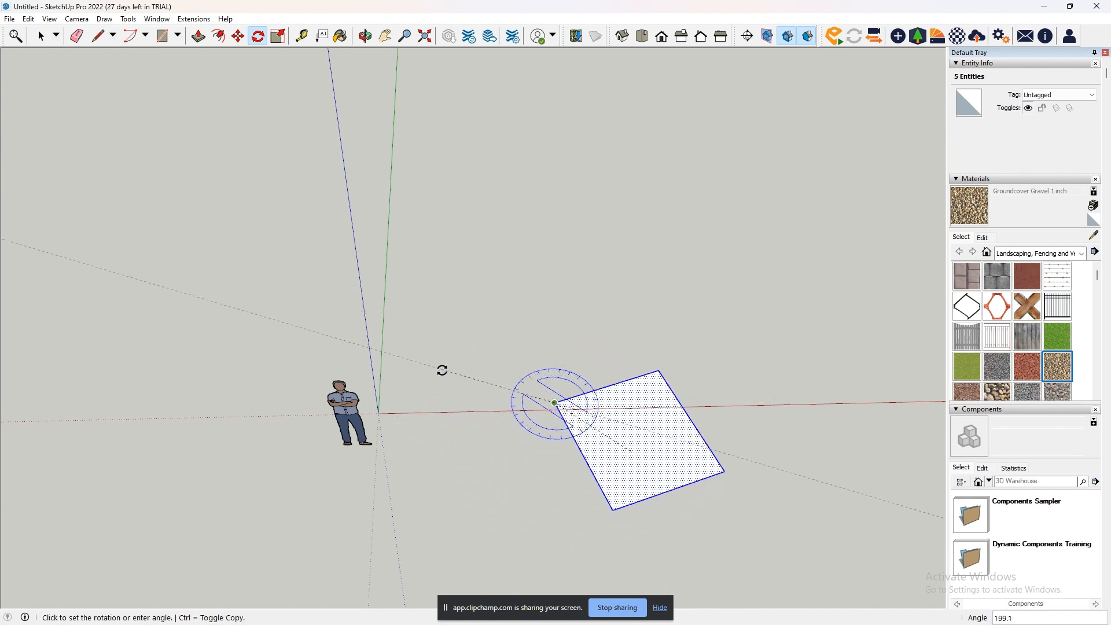
click(465, 463)
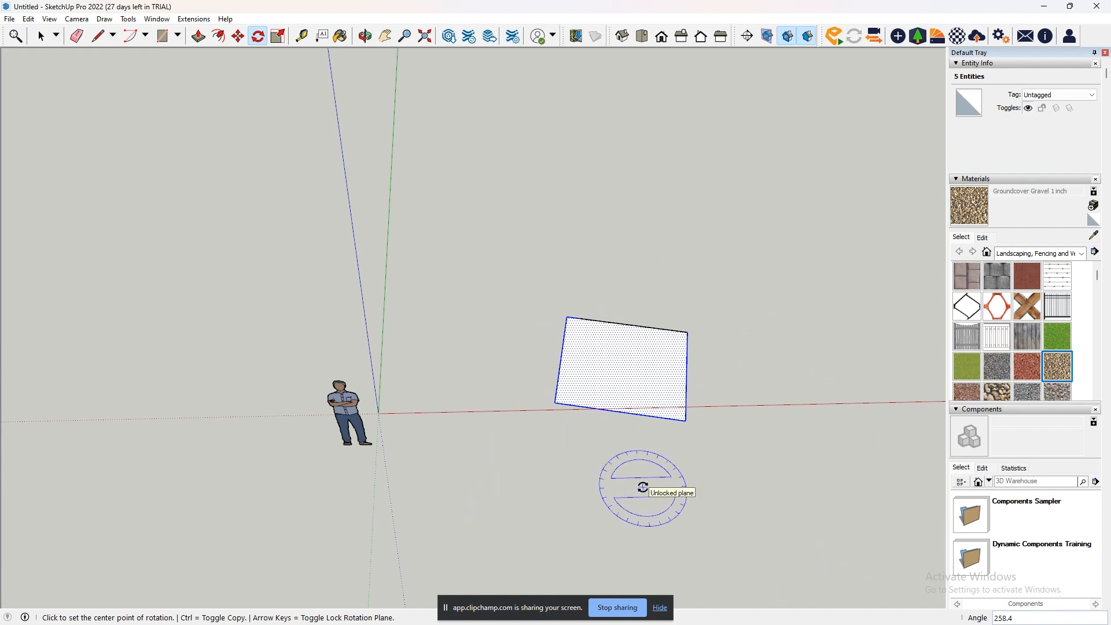
key(ctrl+z)
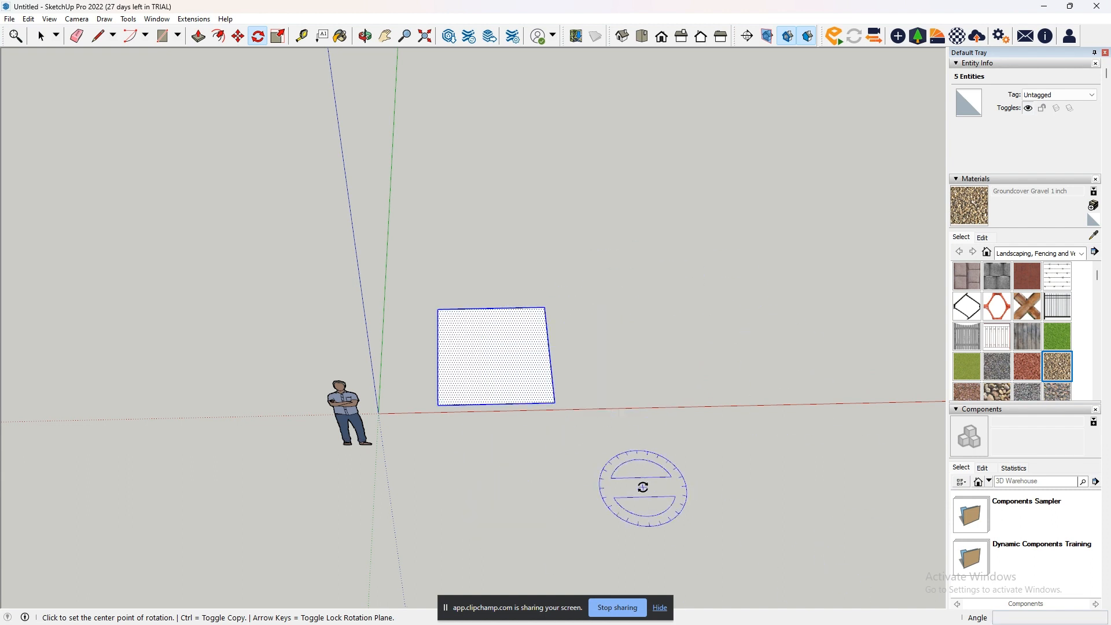
- Rotate the selected rectangle about 132 degrees around the center of its face
click(490, 350)
click(541, 392)
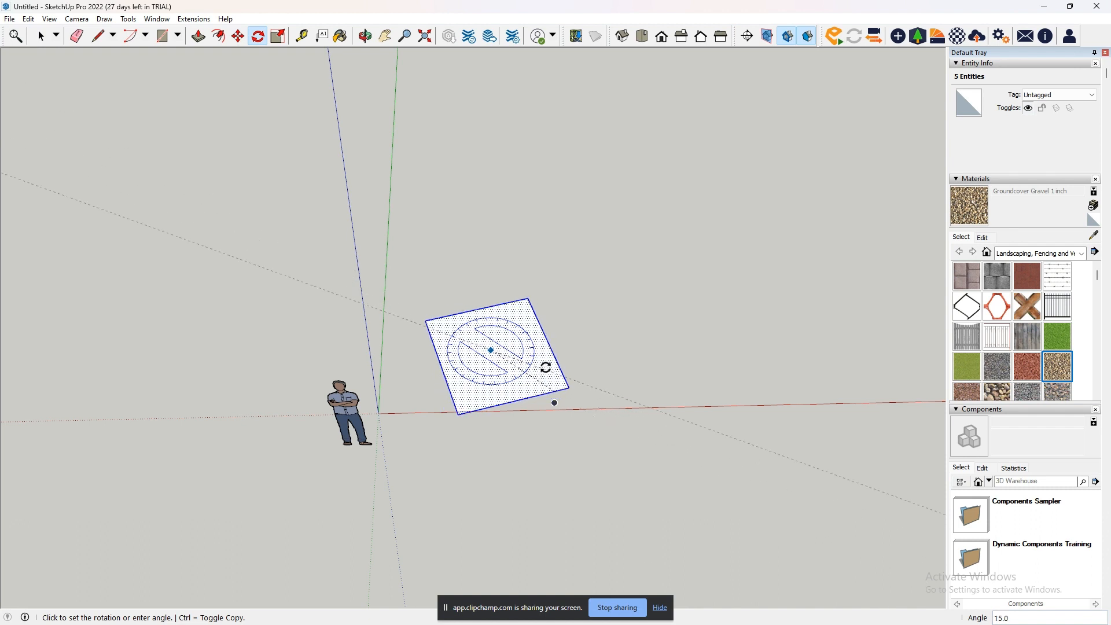
key(Escape)
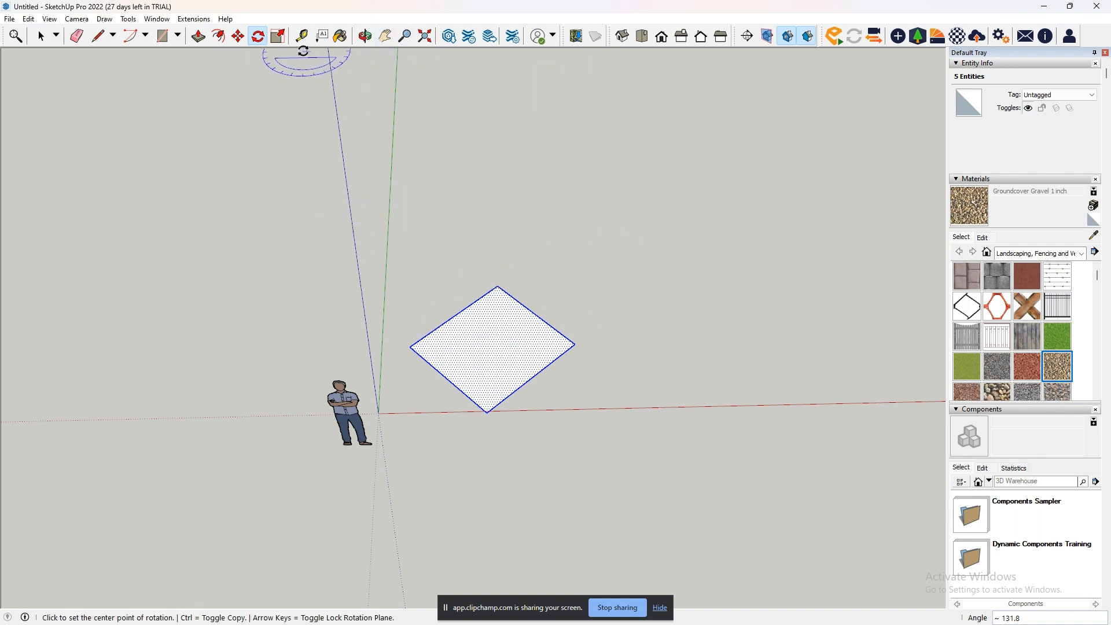
- Delete the rotated rectangle from the scene, leaving the human figure in place
click(385, 37)
click(41, 37)
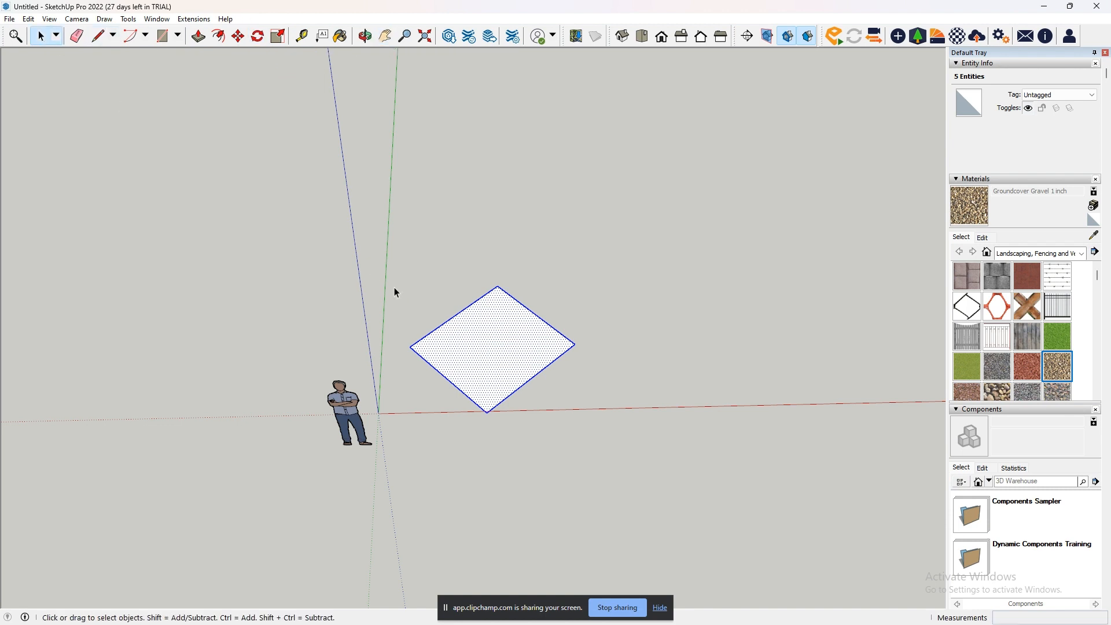
drag(382, 256, 403, 294)
key(Delete)
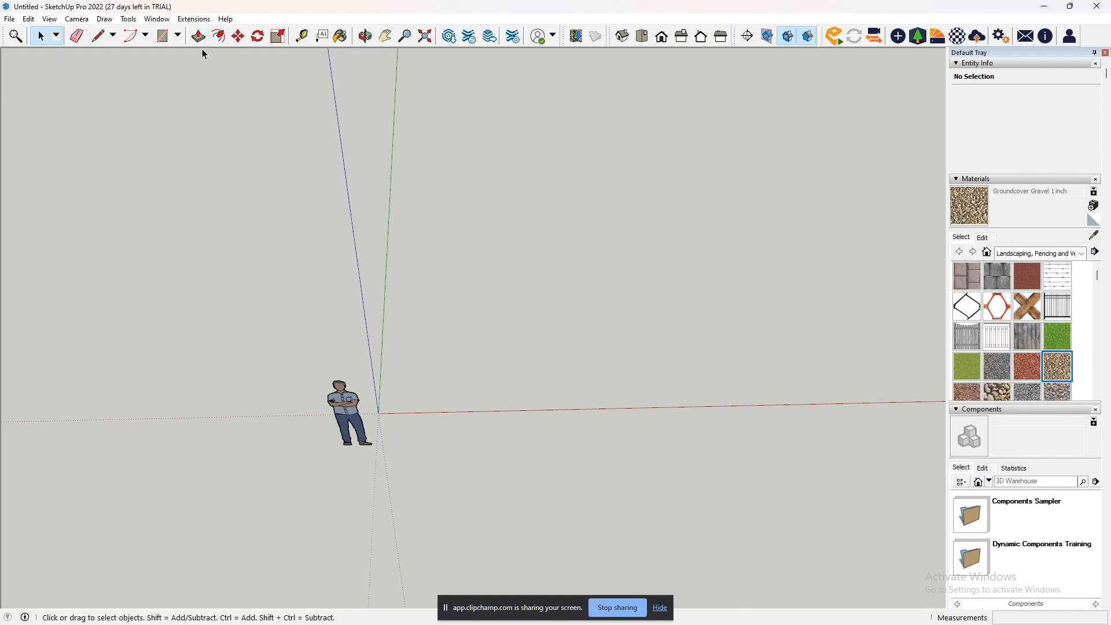
- Draw a rectangle about 2148 by 2005 mm on the ground, crossing the red axis beside the figure
click(163, 35)
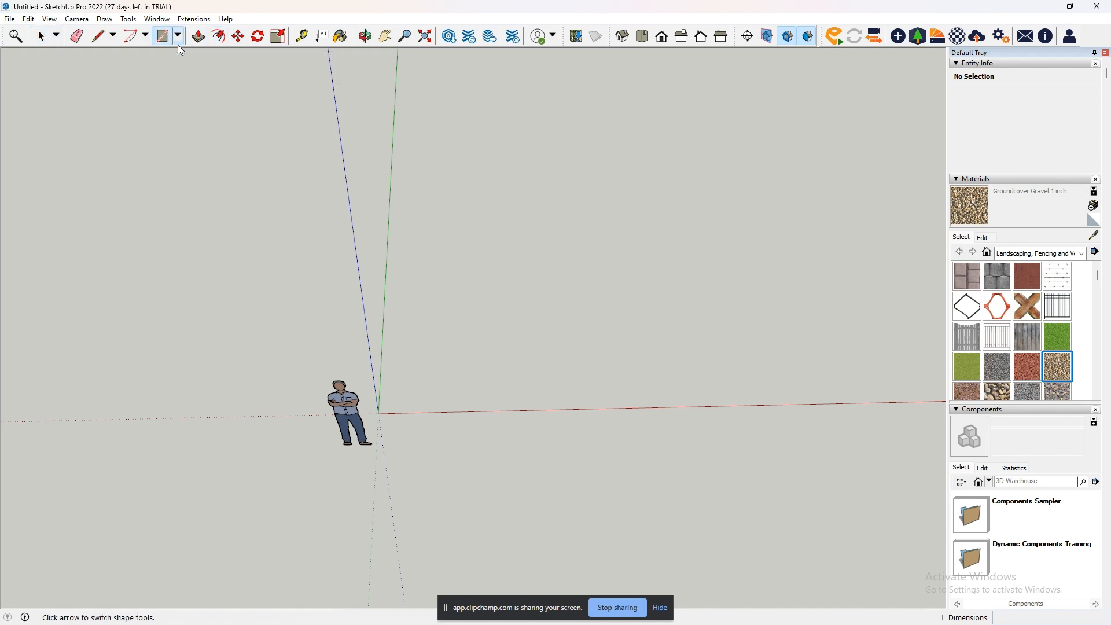
click(465, 335)
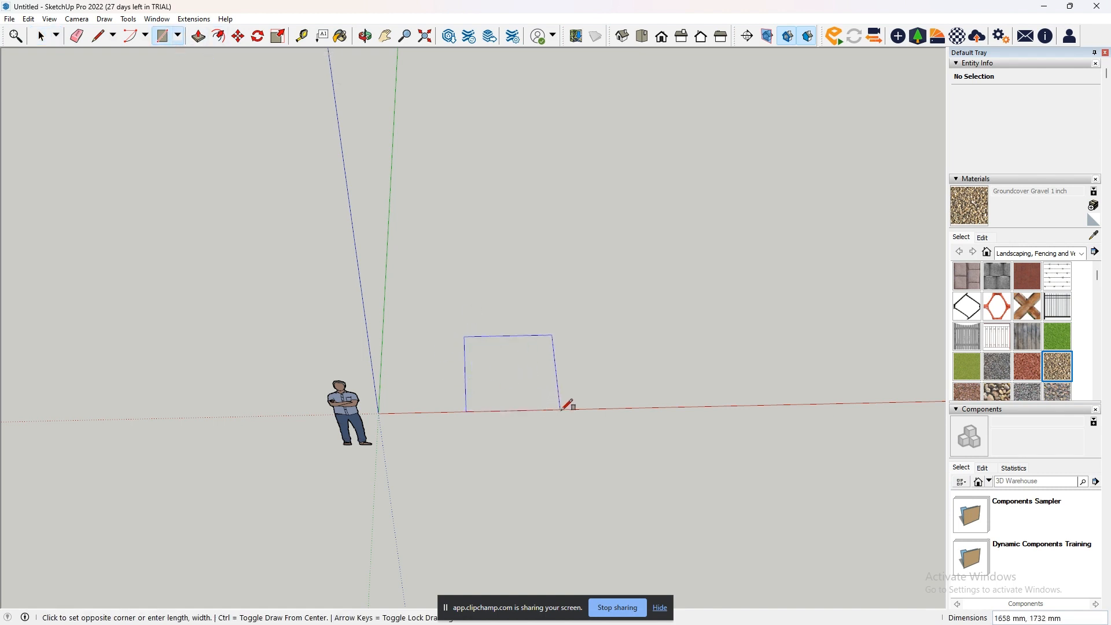
click(589, 423)
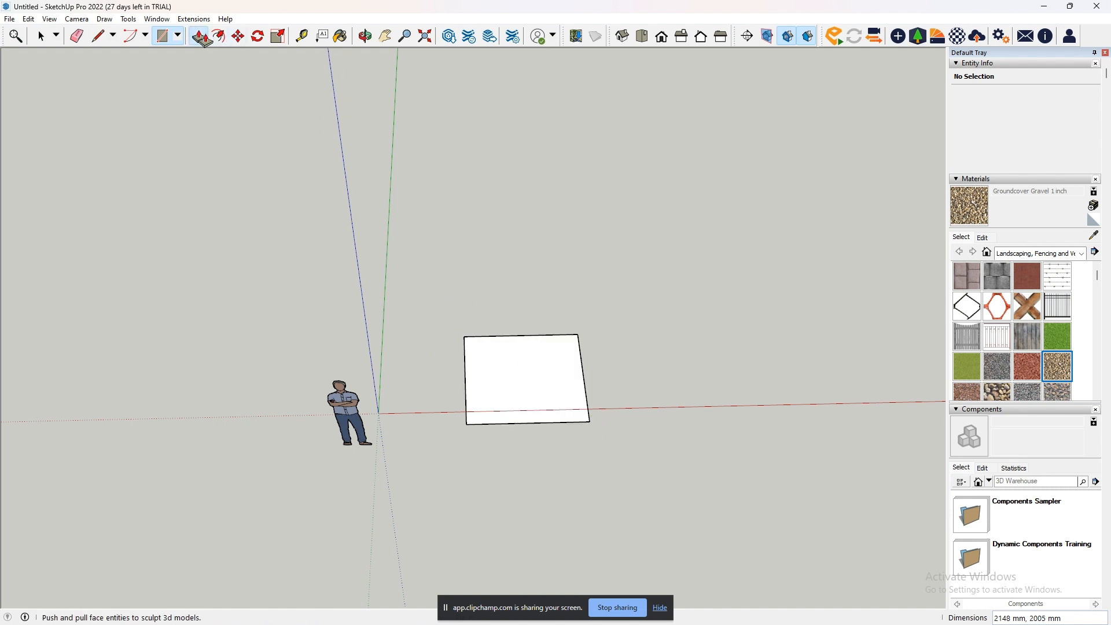
- Extrude the rectangle upward about 2560 mm into a box with Push/Pull
click(198, 36)
click(543, 392)
click(545, 289)
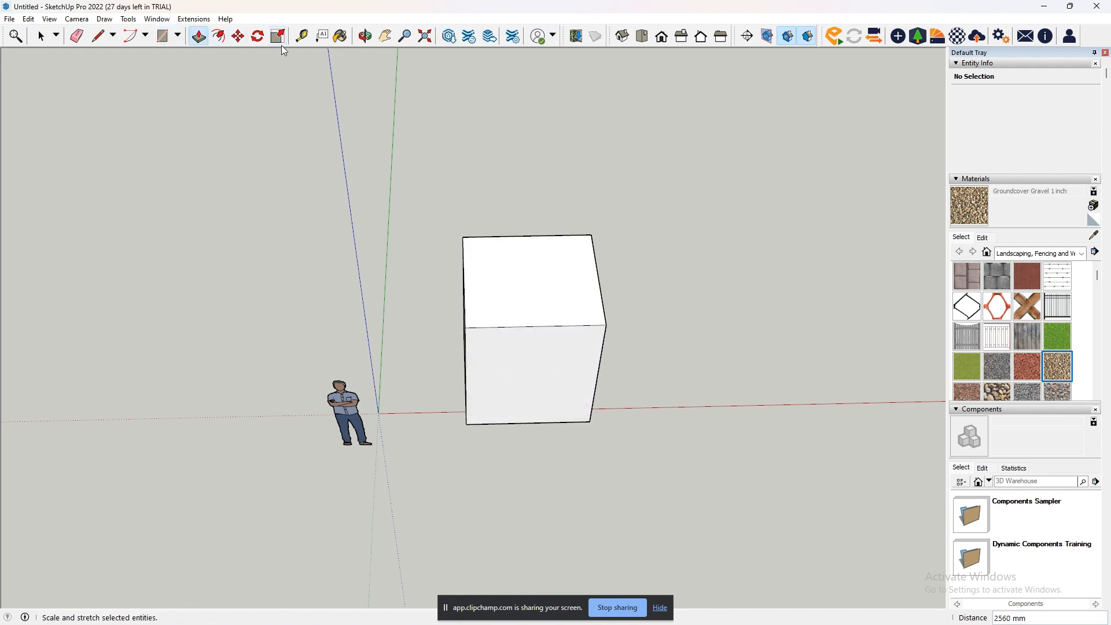
- Activate the Scale tool on the box's front face so that its scale grips are available
click(385, 36)
middle_drag(516, 276, 491, 395)
scroll(491, 395, up, 1)
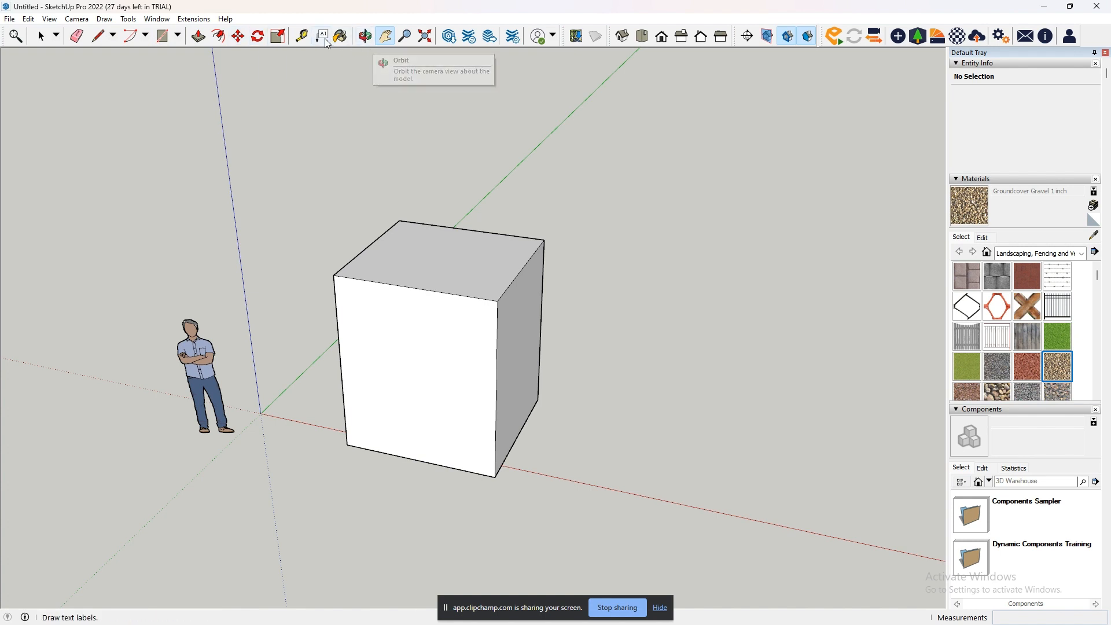
click(279, 37)
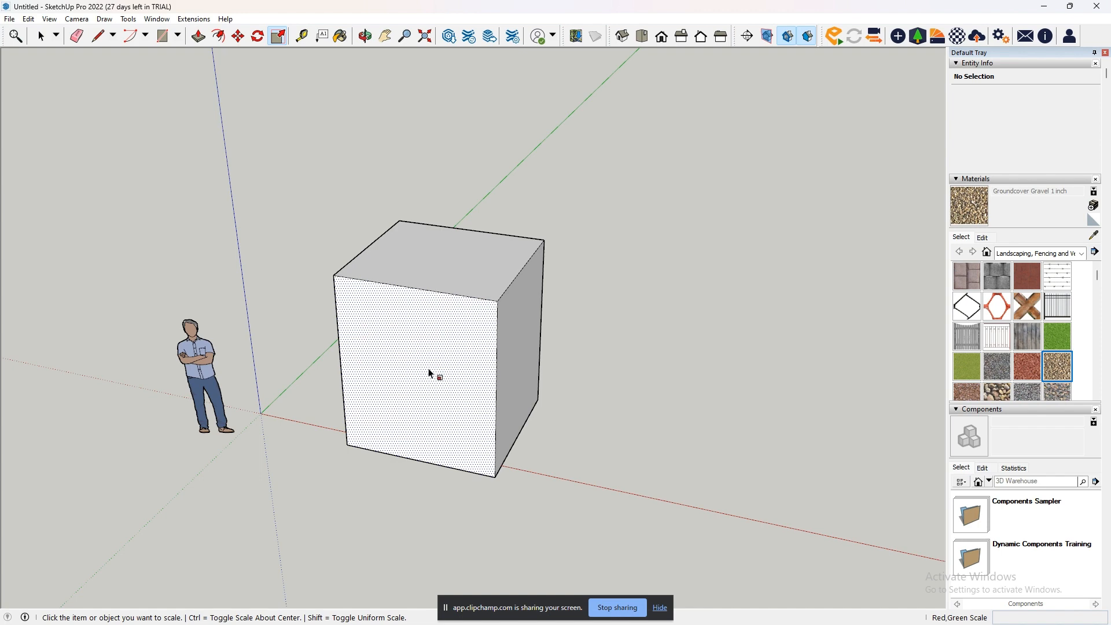
click(411, 365)
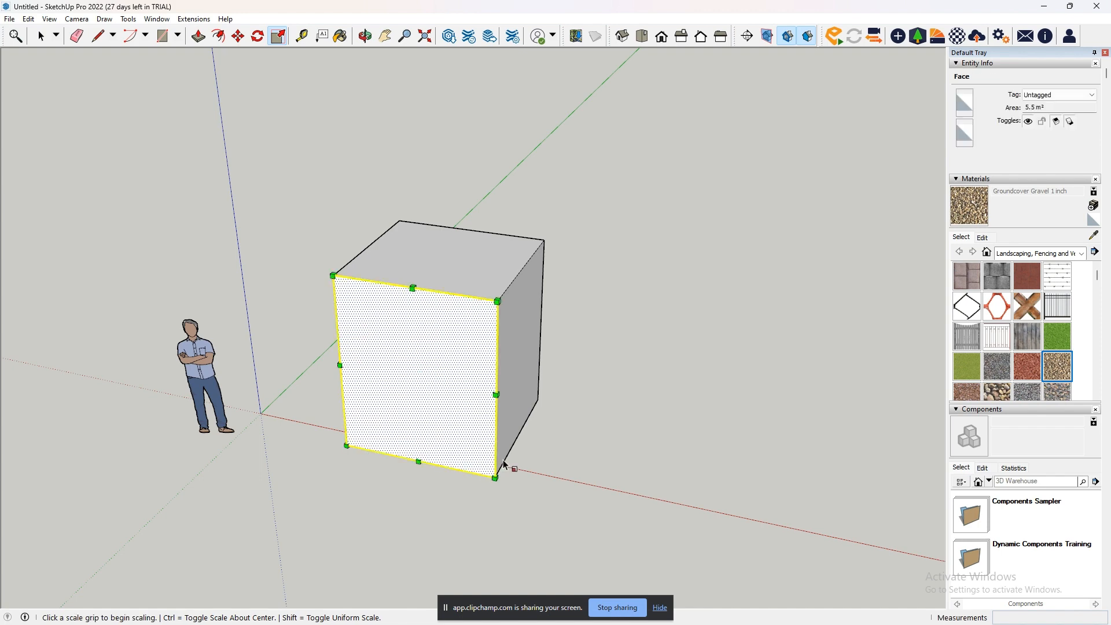
middle_drag(516, 456, 554, 384)
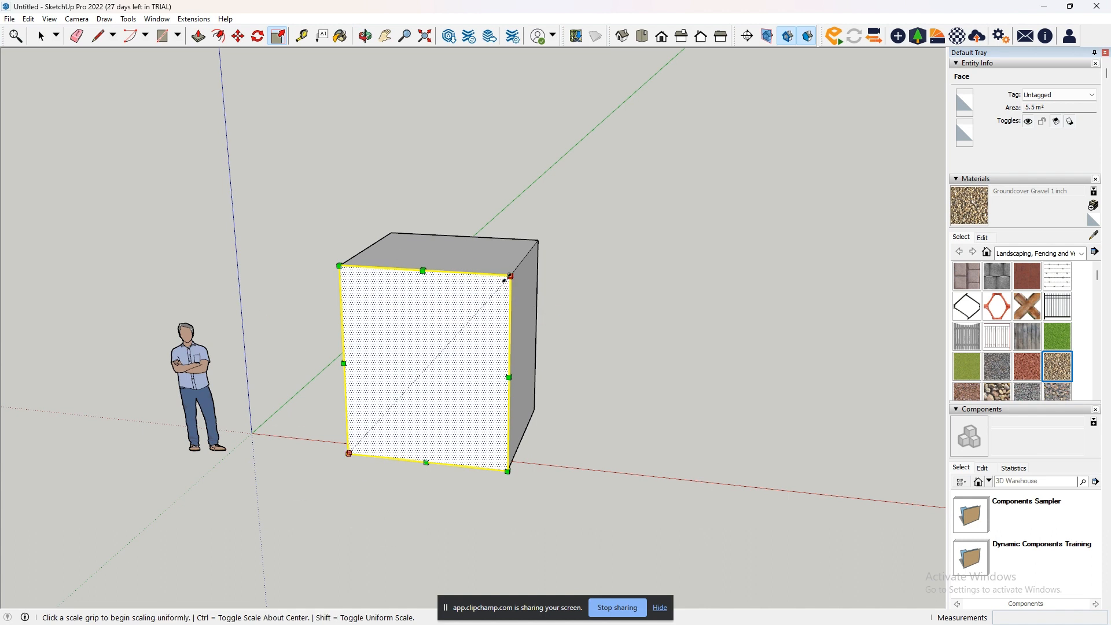
- Scale the front face inward from its upper corner and from its side edge grip, undoing each change
drag(510, 276, 454, 340)
key(ctrl)
key(ctrl+z)
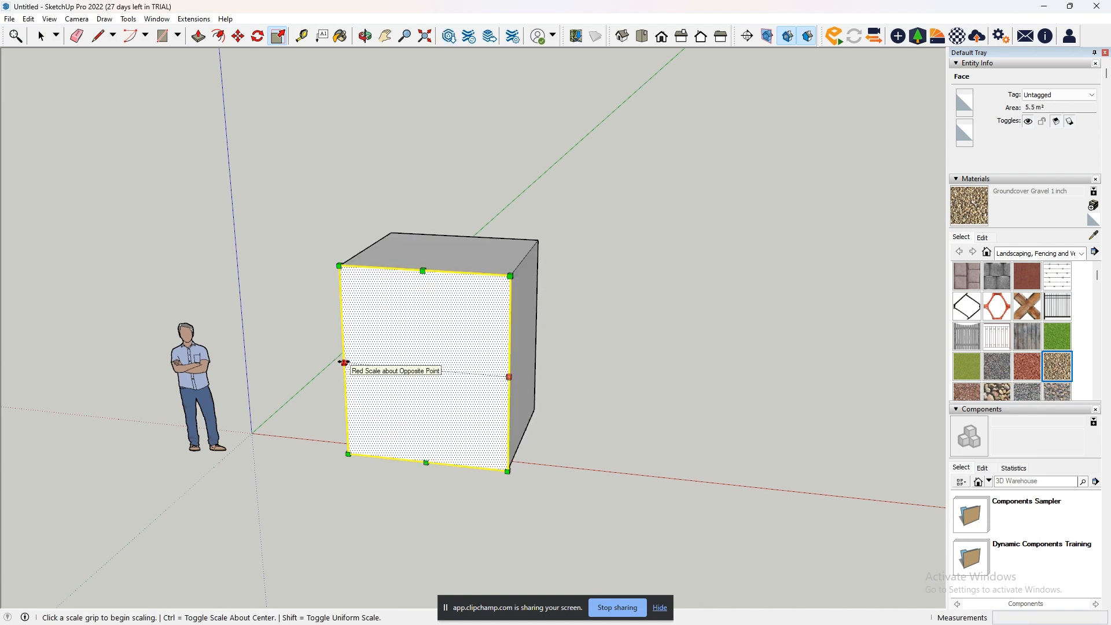
drag(347, 367, 404, 373)
key(ctrl+z)
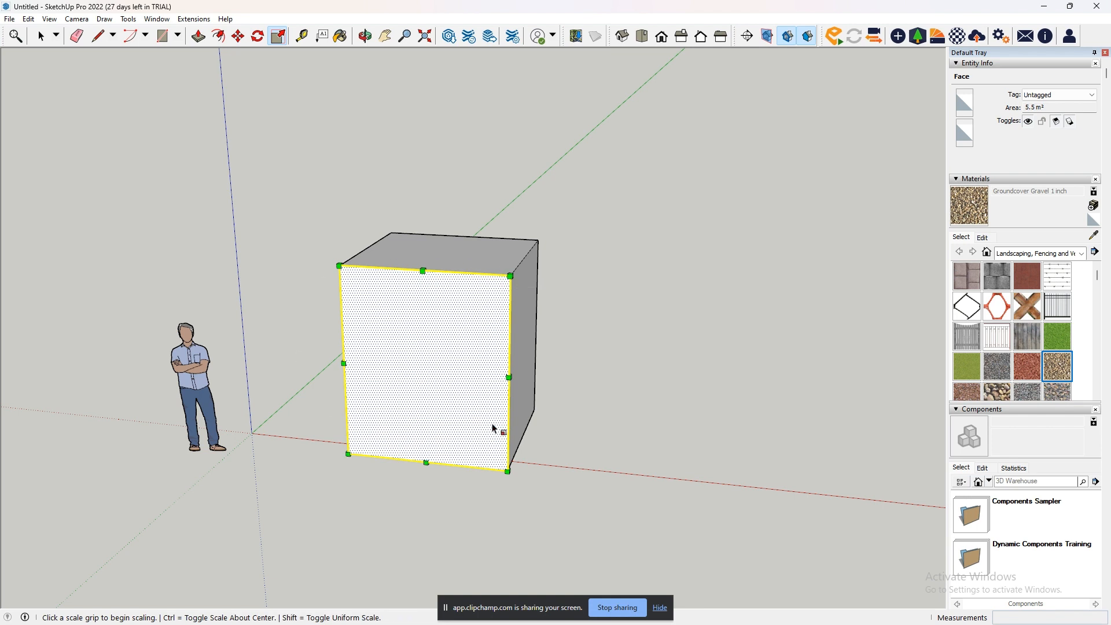
- Scale the front face from its upper corner by factors of about 0.79 and 0.73, and undo the scaling
click(511, 275)
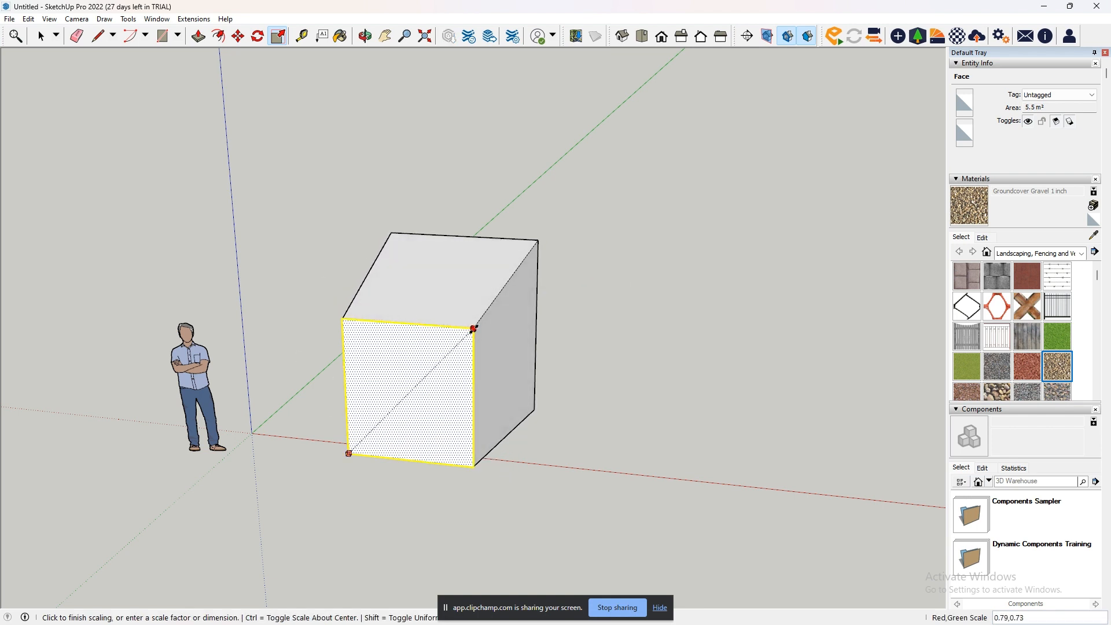
click(474, 328)
key(ctrl+z)
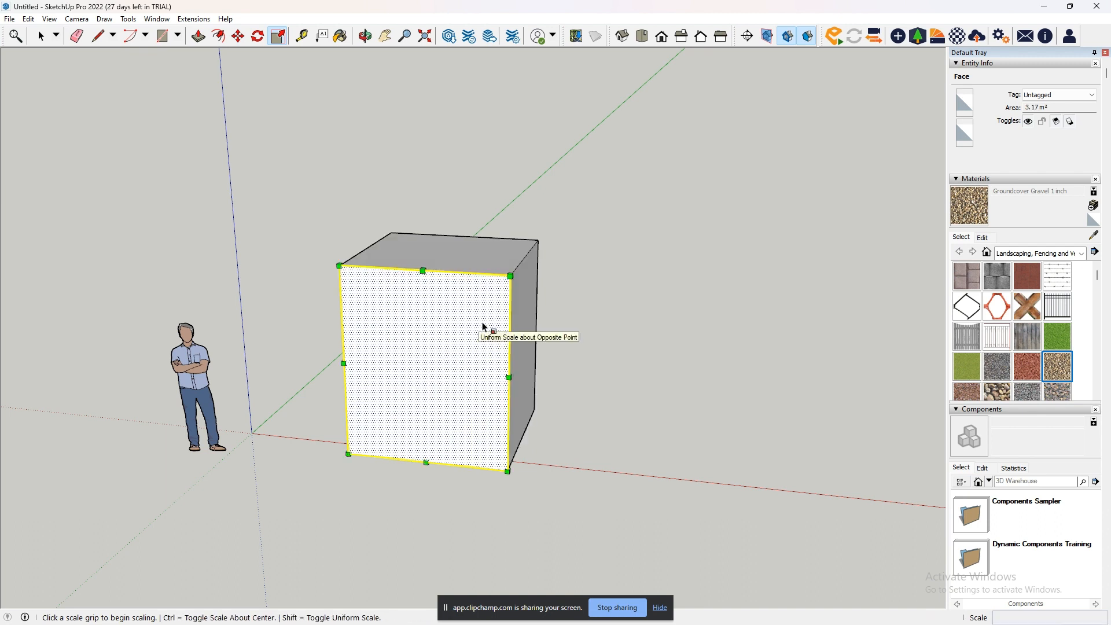
- Scale the front face uniformly about its center by a factor of about 0.23, and undo the scaling
click(511, 275)
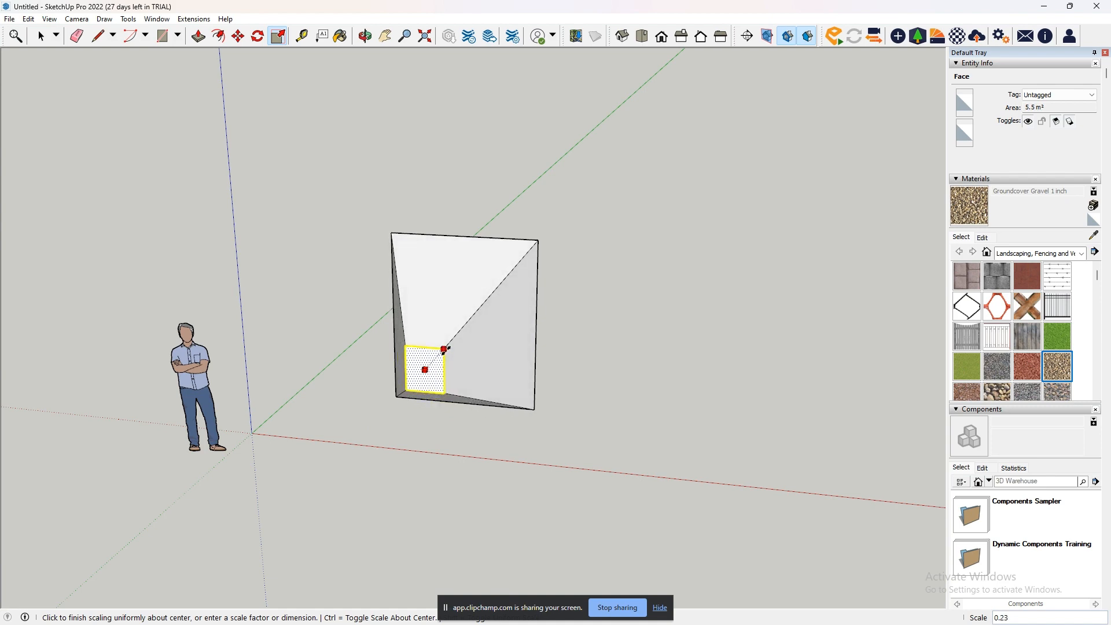
click(444, 349)
middle_drag(458, 371, 578, 365)
key(ctrl+z)
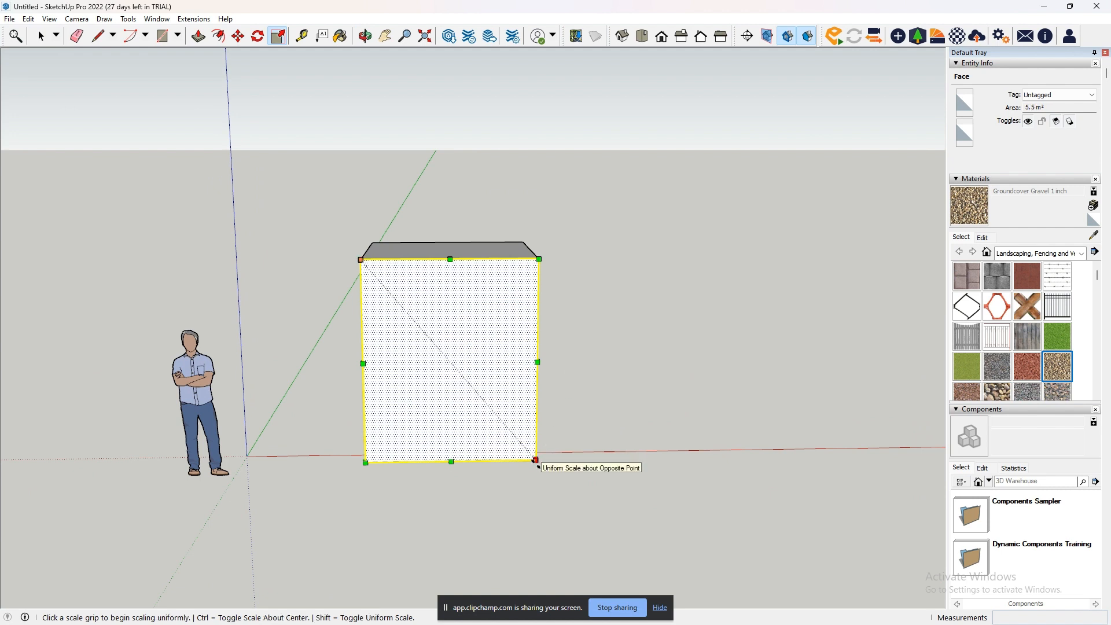
- Scale the front face uniformly from its lower corner toward the opposite upper corner, and undo the scaling
click(534, 460)
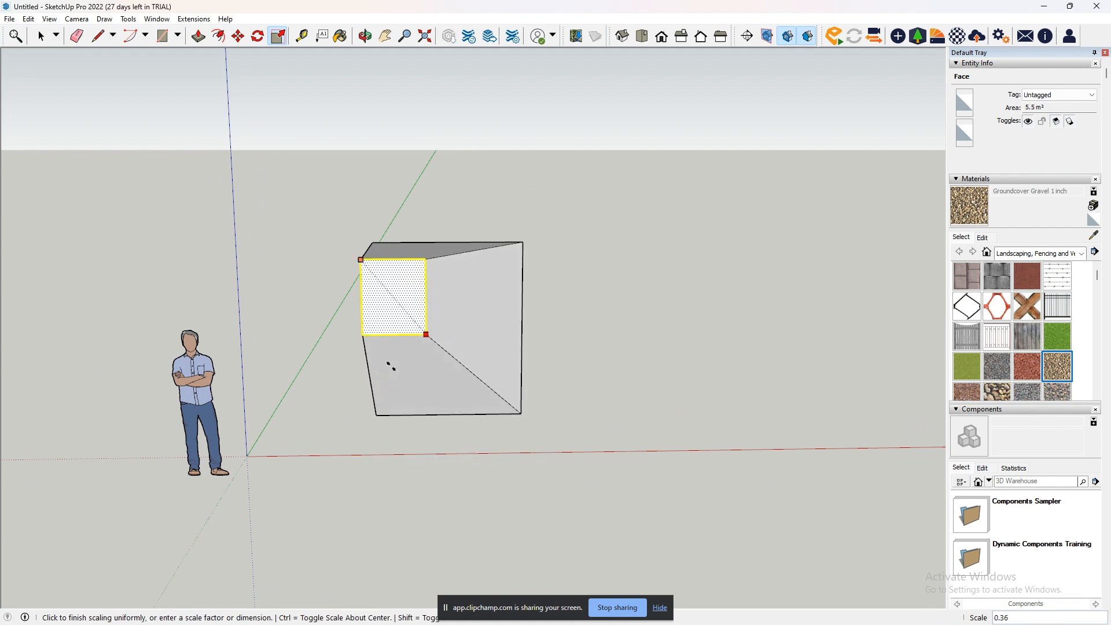
click(405, 338)
key(ctrl+z)
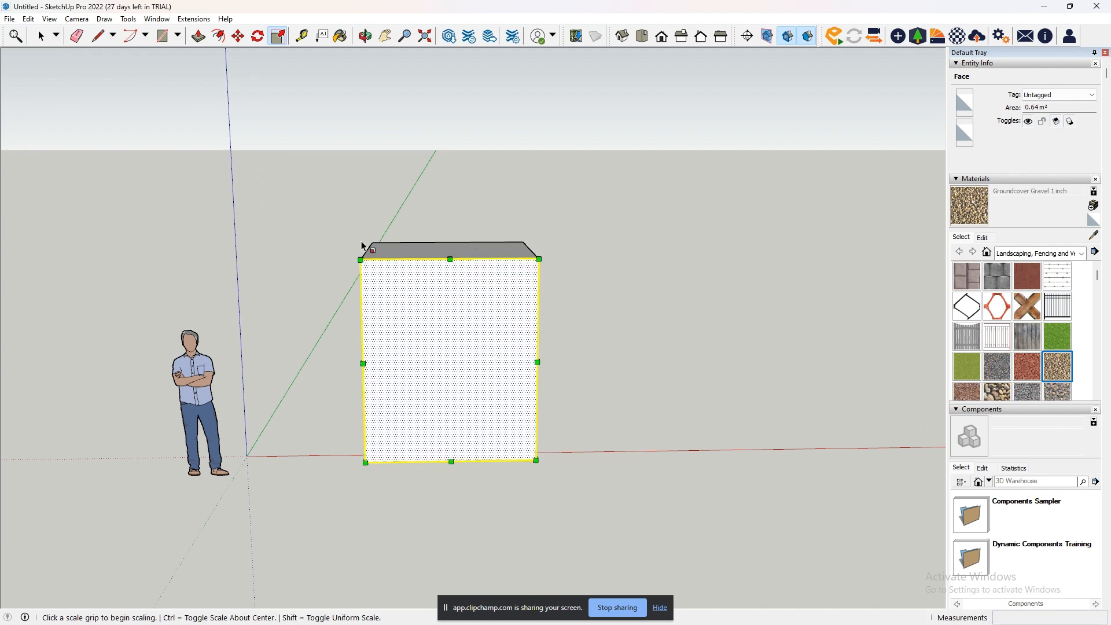
- Try scaling the front face from its upper corner nearest the figure, toggling uniform scaling, and cancel the operation
click(362, 260)
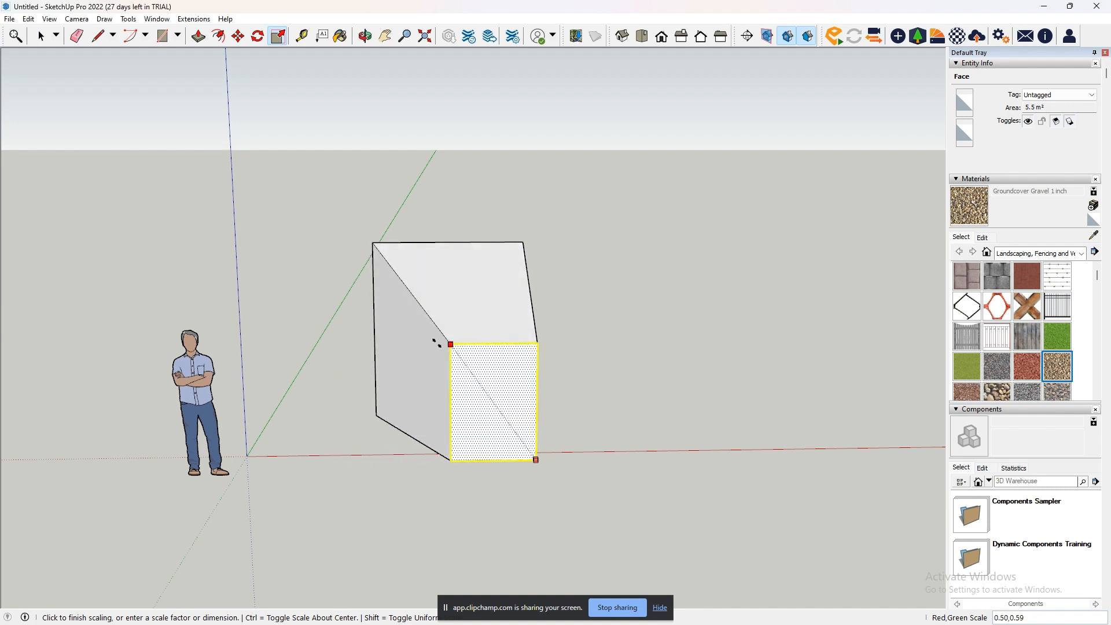
key(shift)
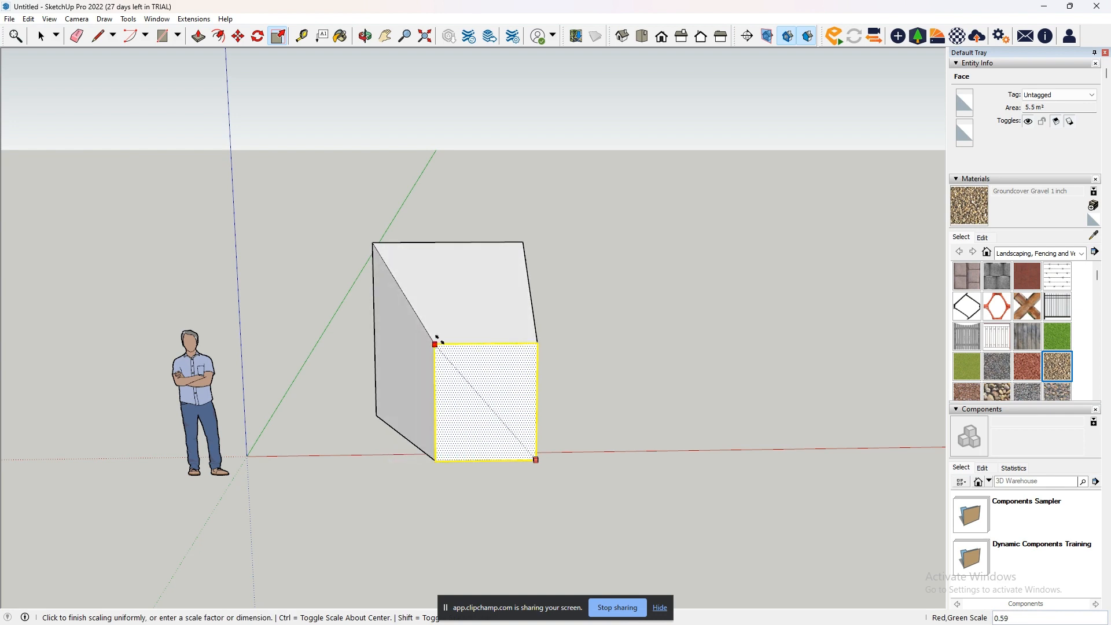
key(Escape)
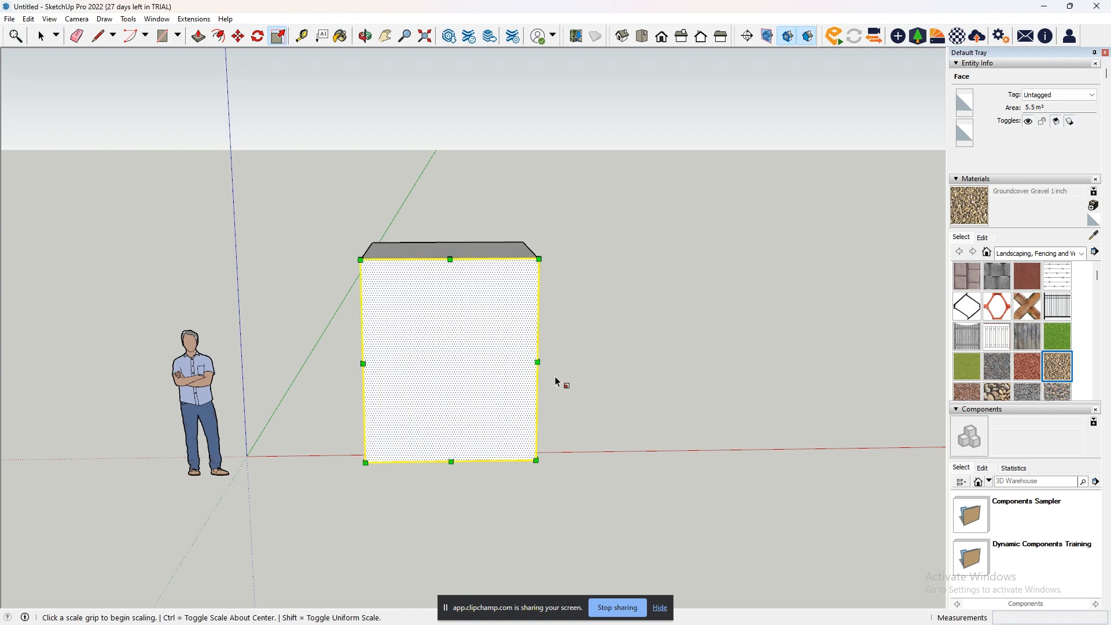
- Select the entire box with all its faces and edges and activate the Scale tool on it
middle_drag(555, 379, 536, 439)
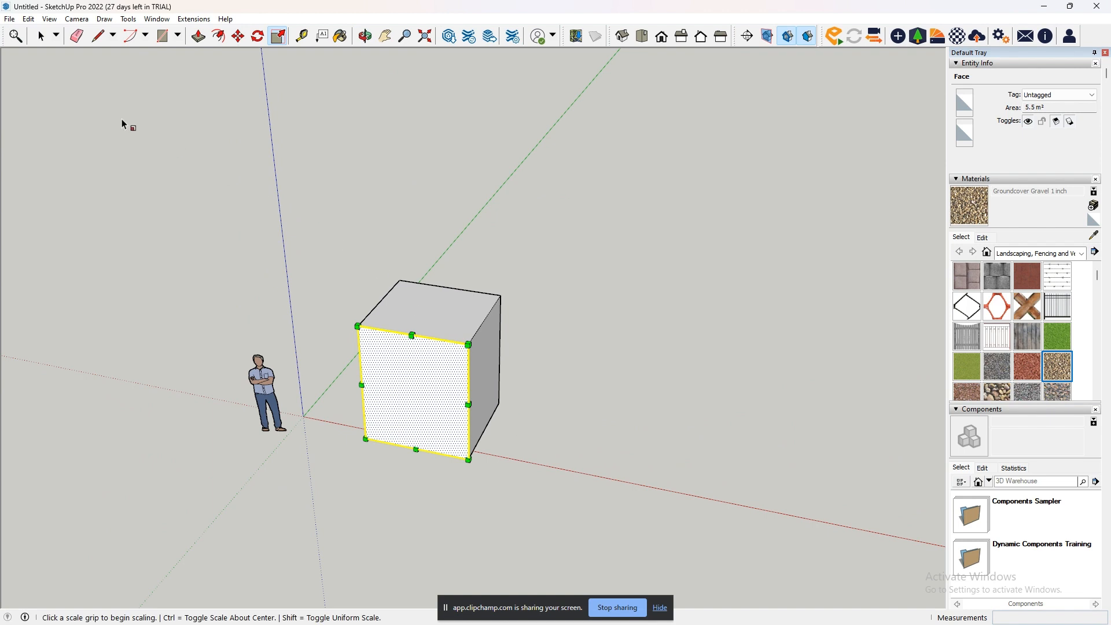
click(41, 36)
drag(334, 246, 539, 485)
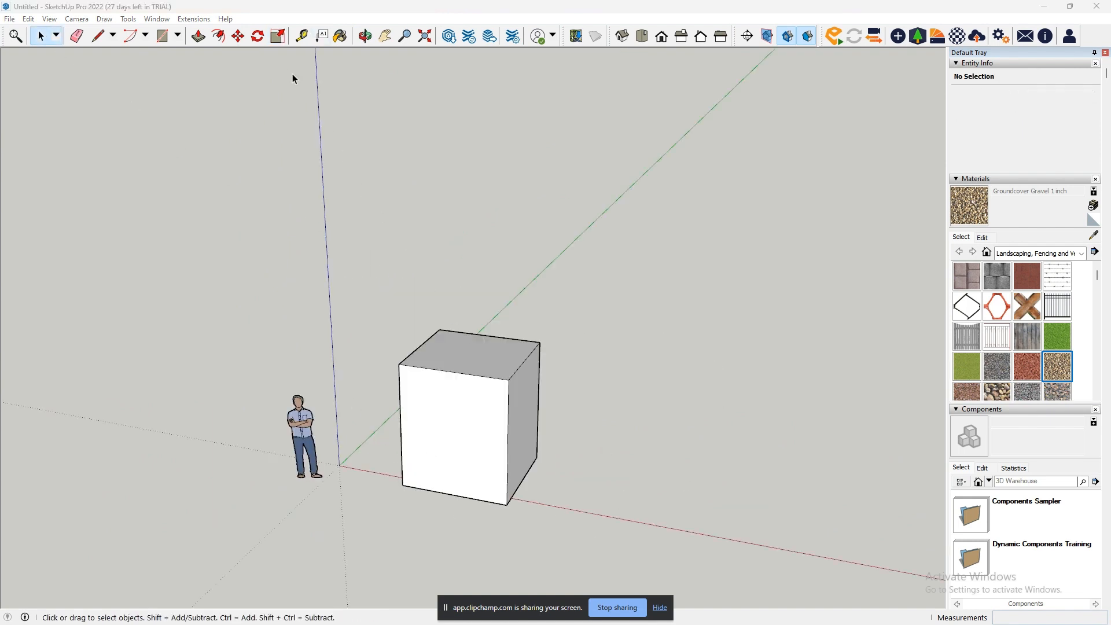
click(278, 36)
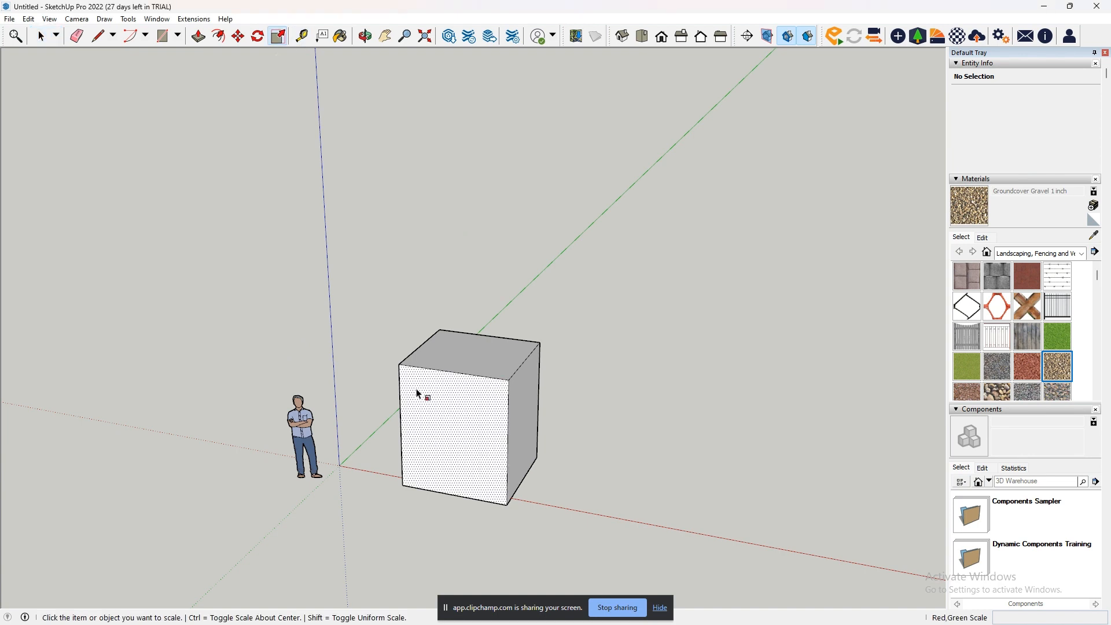
key(space)
drag(368, 284, 571, 526)
click(277, 36)
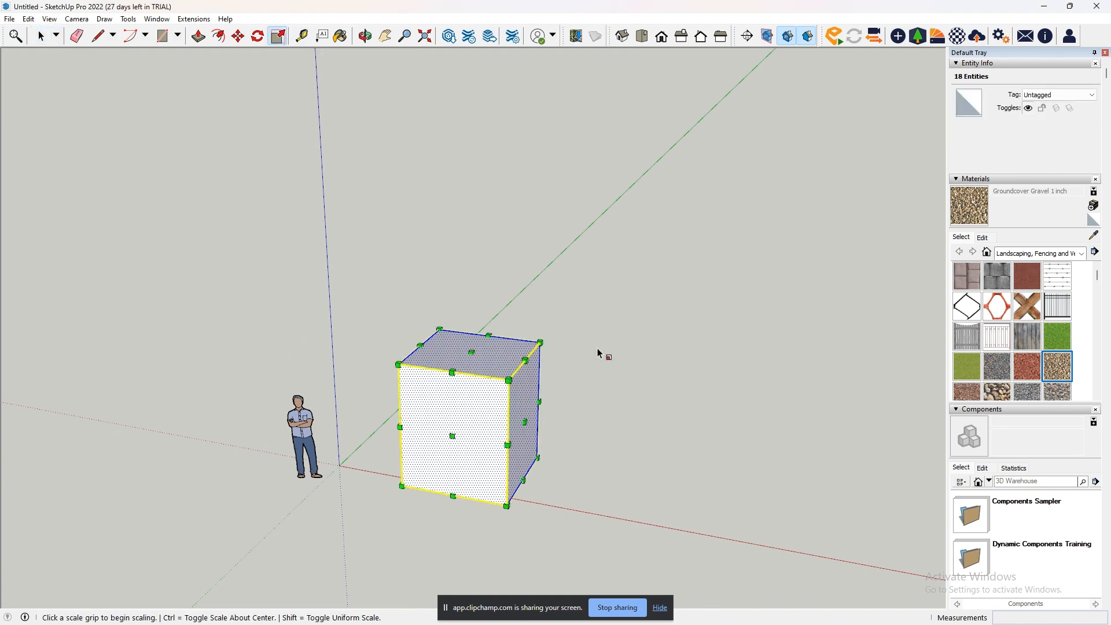
- Try scaling the whole box uniformly from its upper rear corner, finishing back at a factor of 1.00
scroll(527, 444, up, 2)
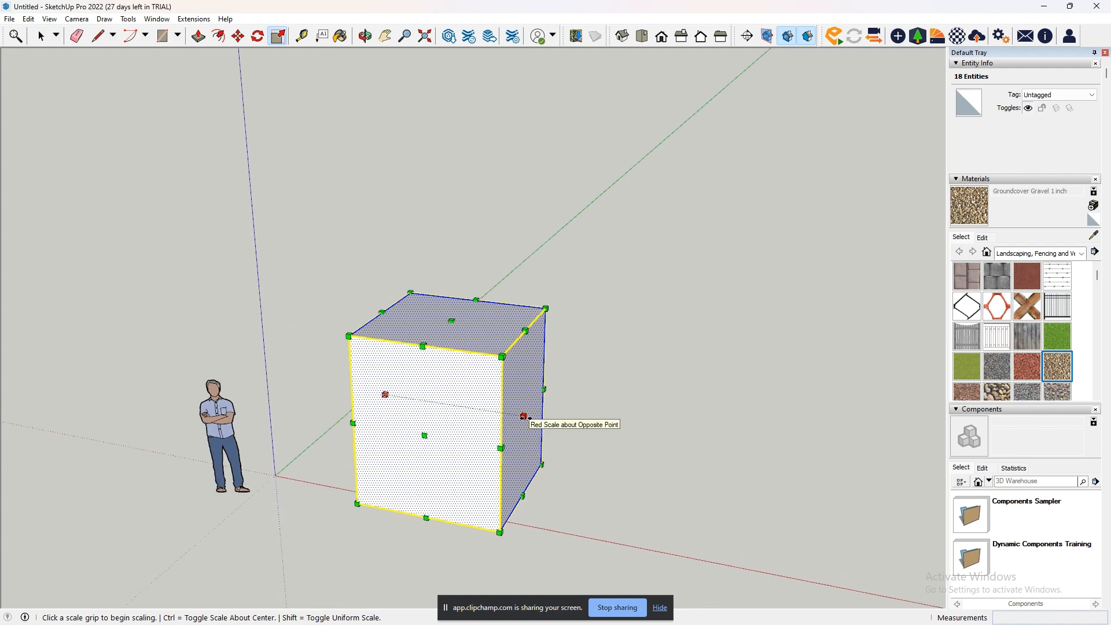
click(545, 309)
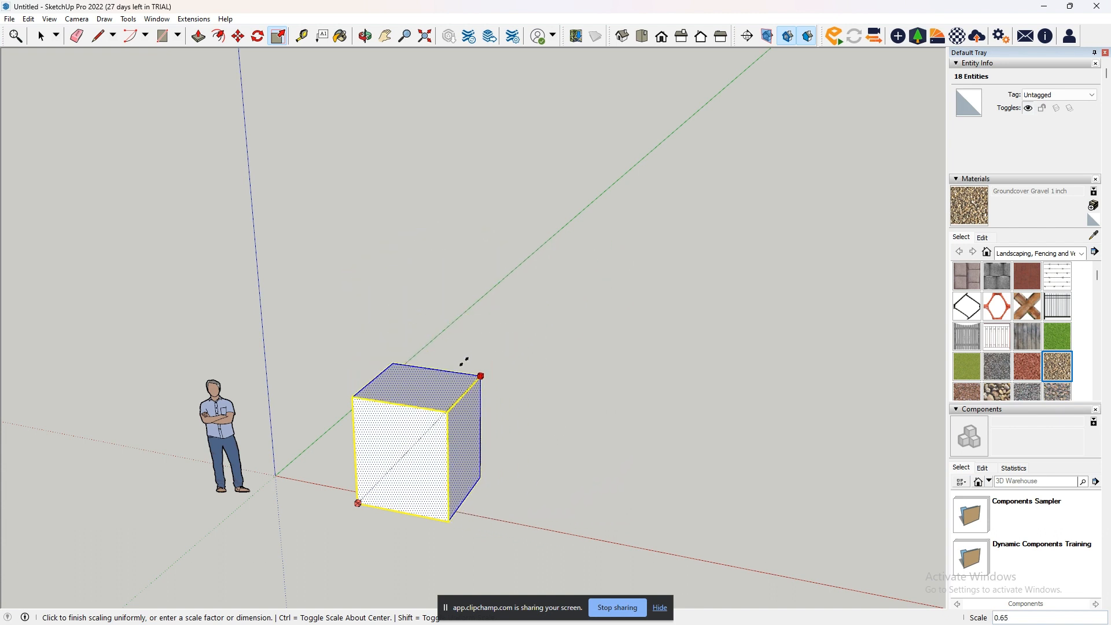
click(548, 311)
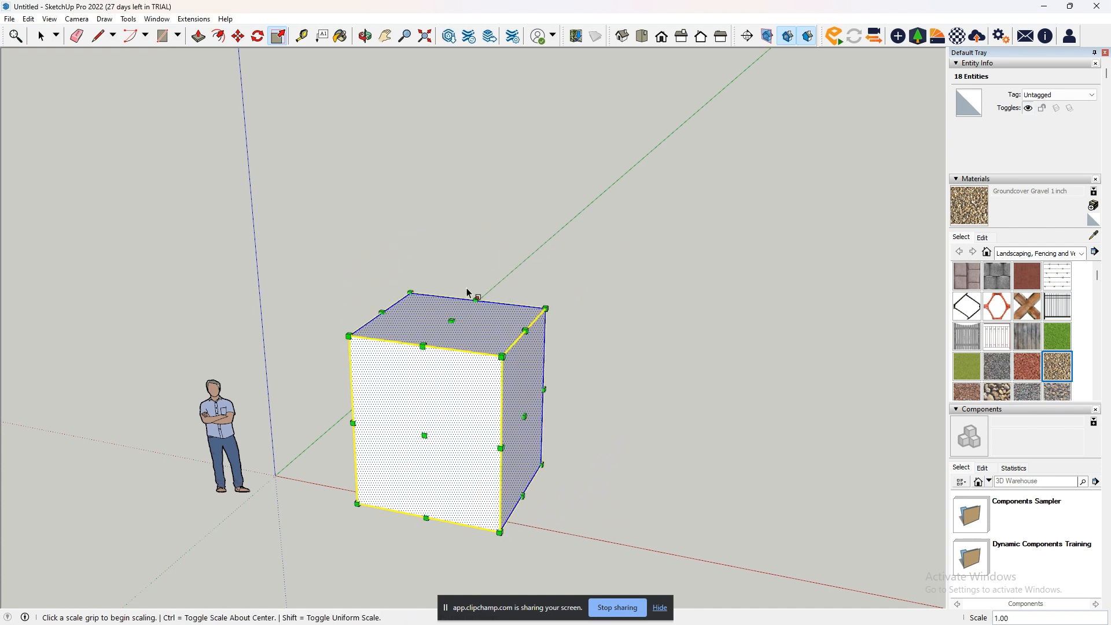
- Scale the box's height from its top center grip by a factor of 2.00, trying uniform scaling as well, and undo the scaling
scroll(470, 347, down, 3)
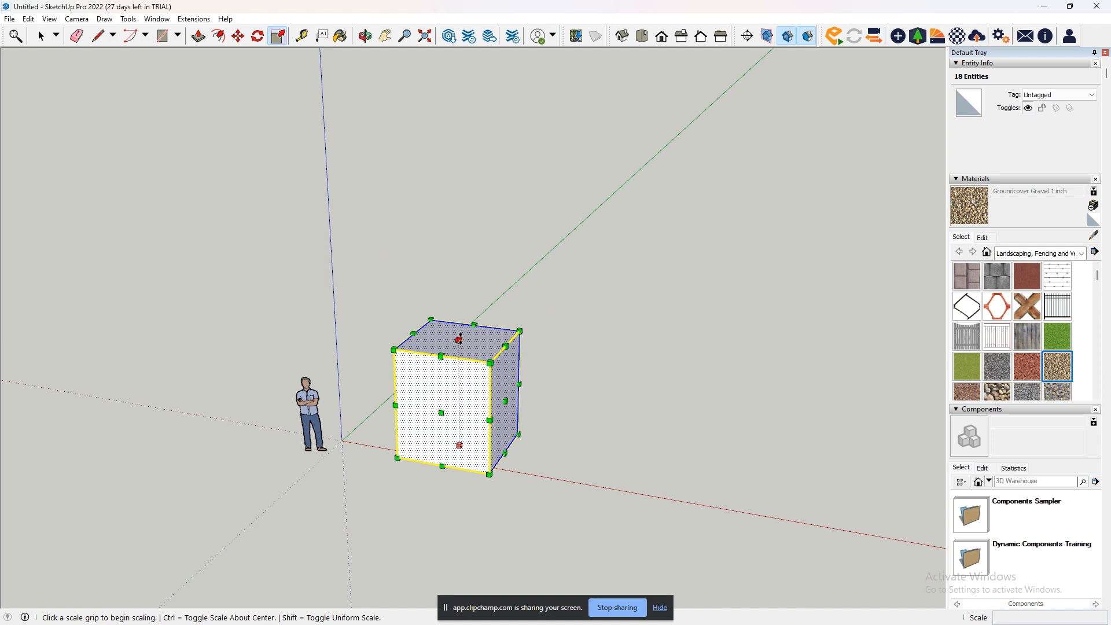
drag(460, 338, 464, 311)
key(ctrl+z)
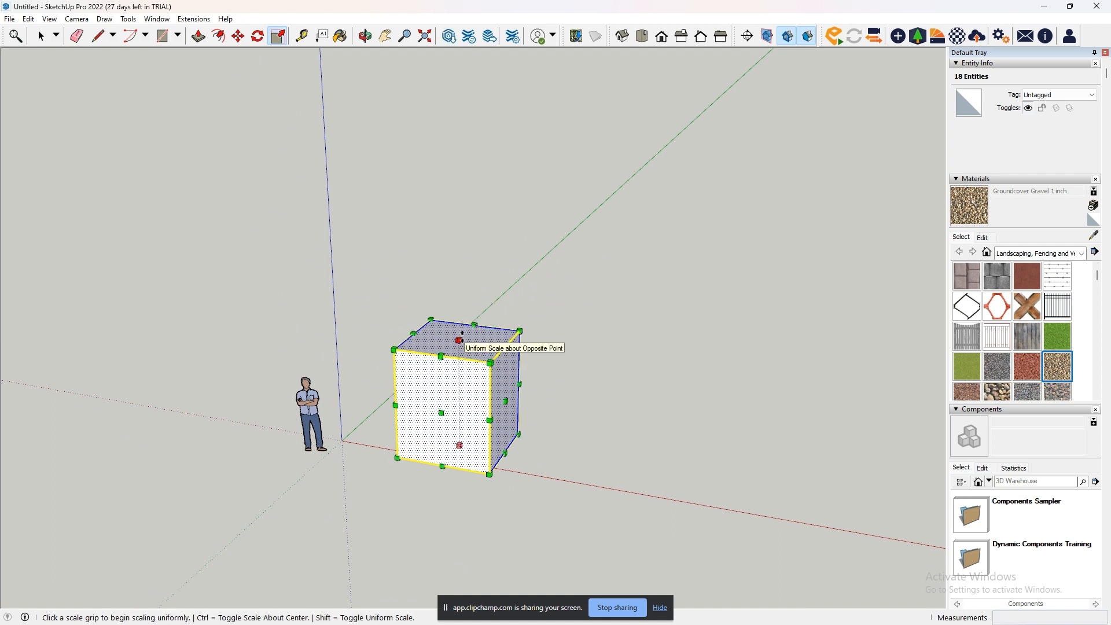
click(460, 340)
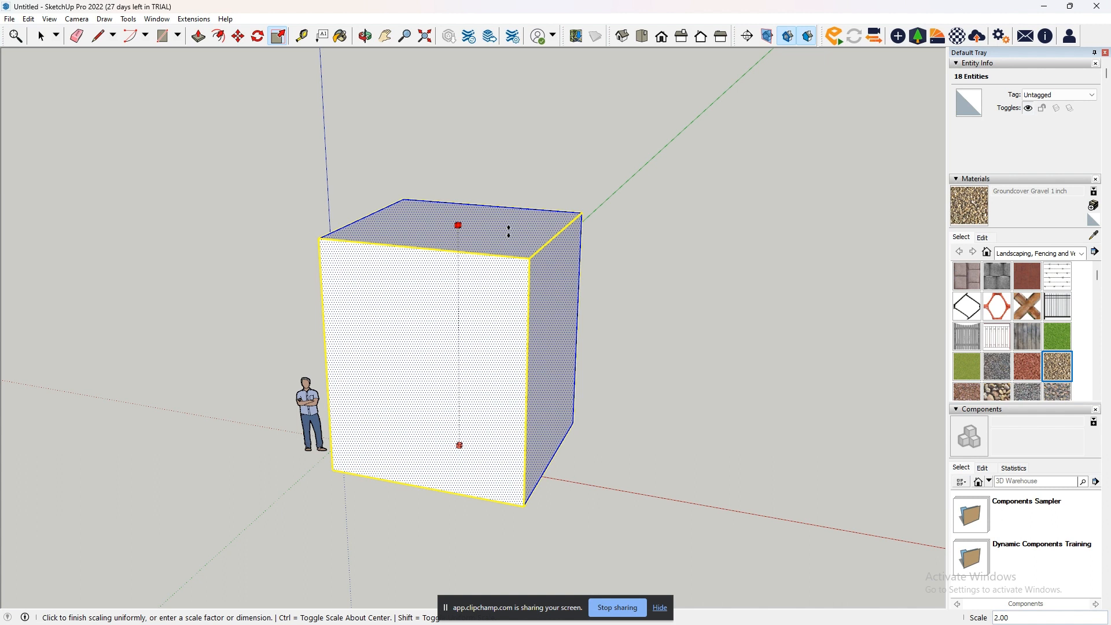
key(Escape)
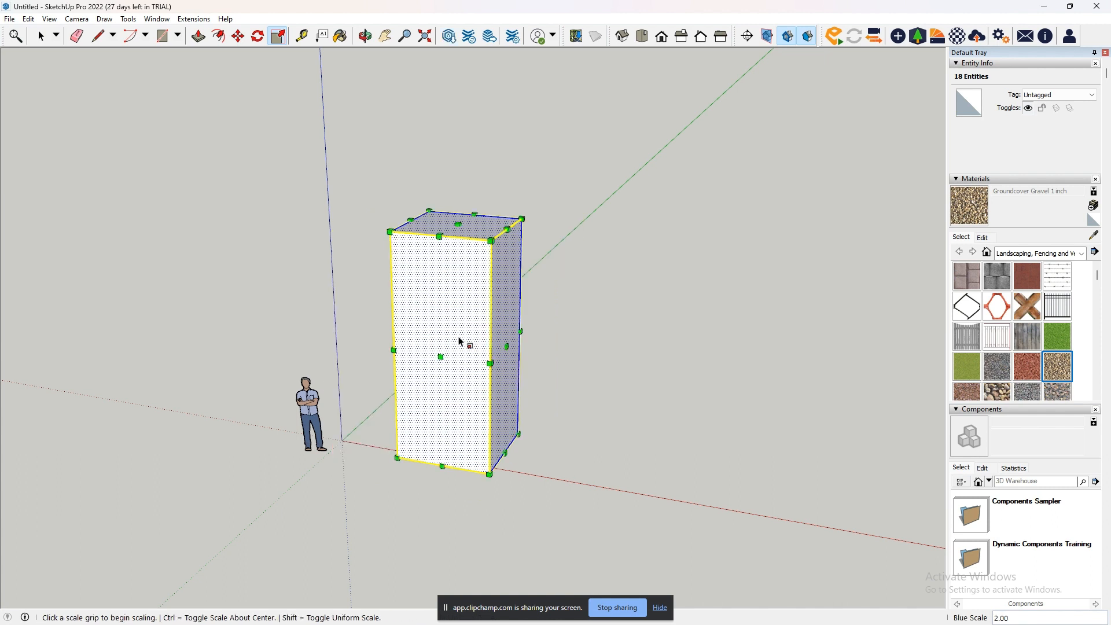
key(ctrl+z)
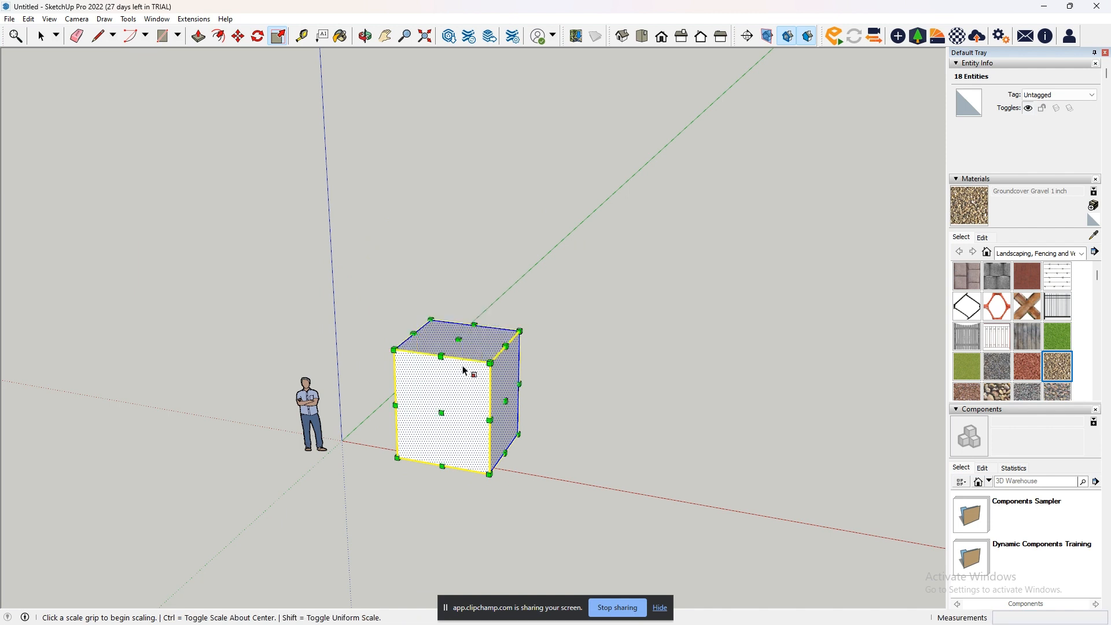
- Scale the box uniformly by 2.00 from its top center grip, scale its height by about 0.76, and undo these scalings
shift+click(459, 337)
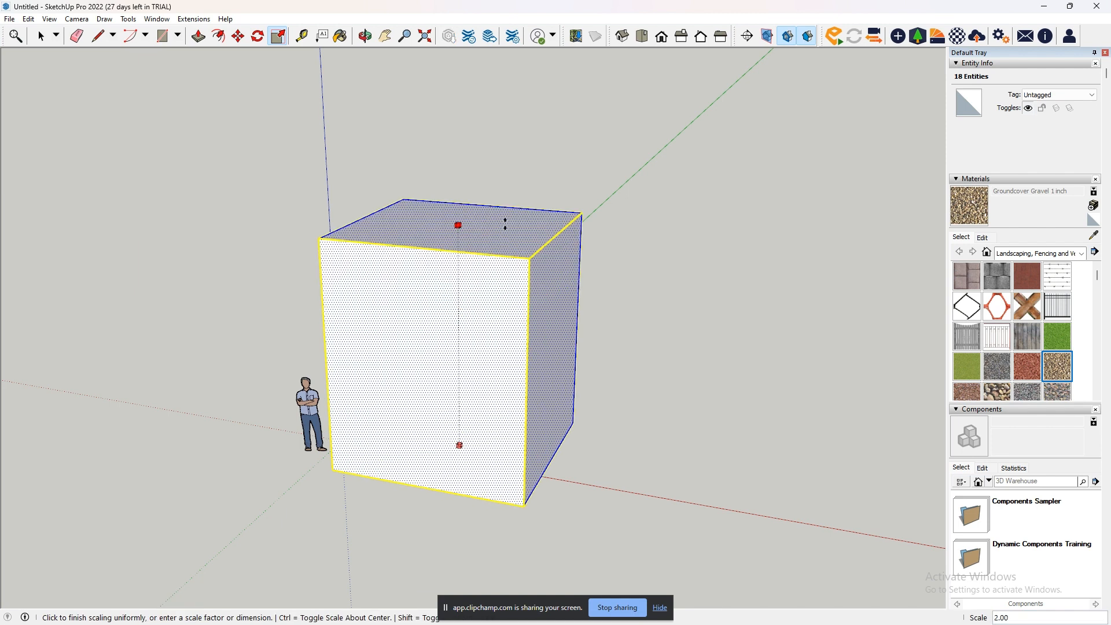
click(505, 225)
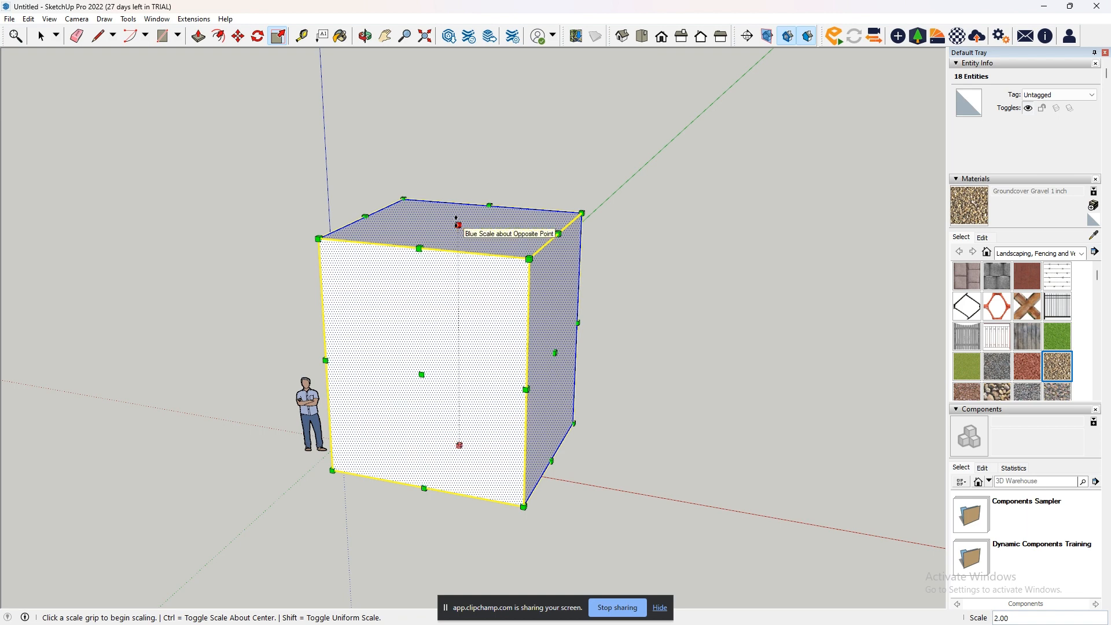
shift+click(458, 224)
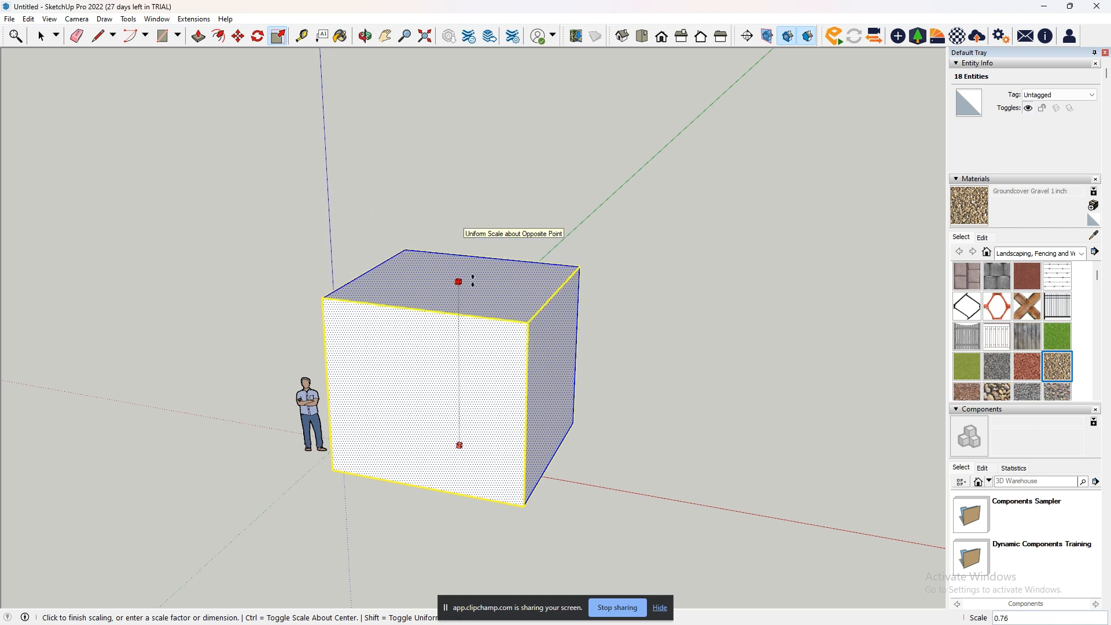
click(473, 280)
key(ctrl+z)
key(ctrl+z)
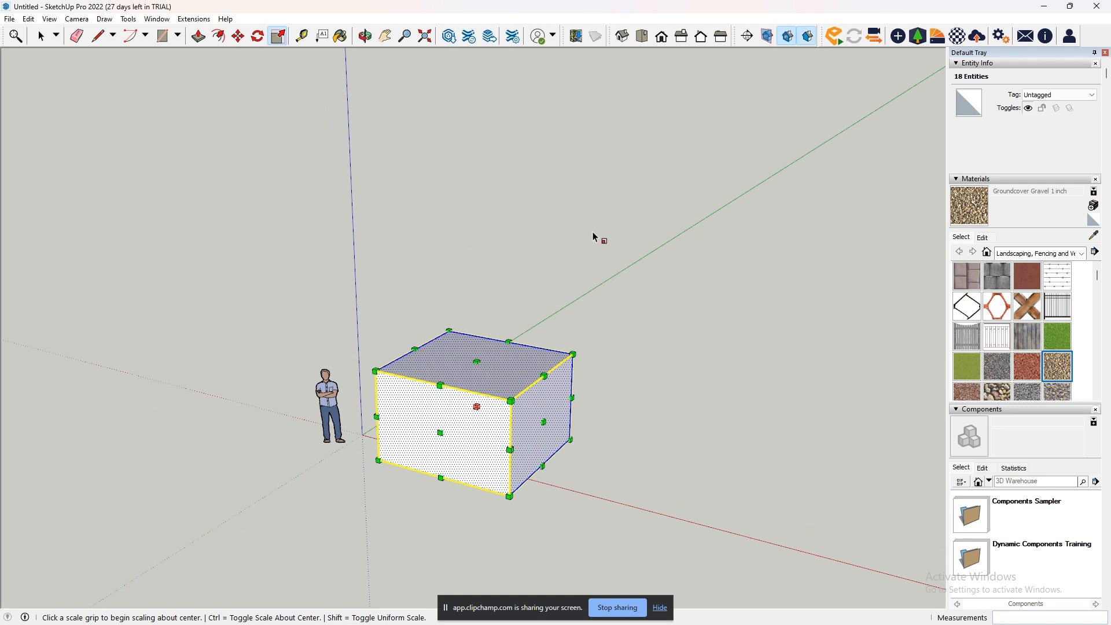
- Measure the box's lower front edge from its corner to its midpoint with Tape Measure, placing a guide along that edge
click(299, 36)
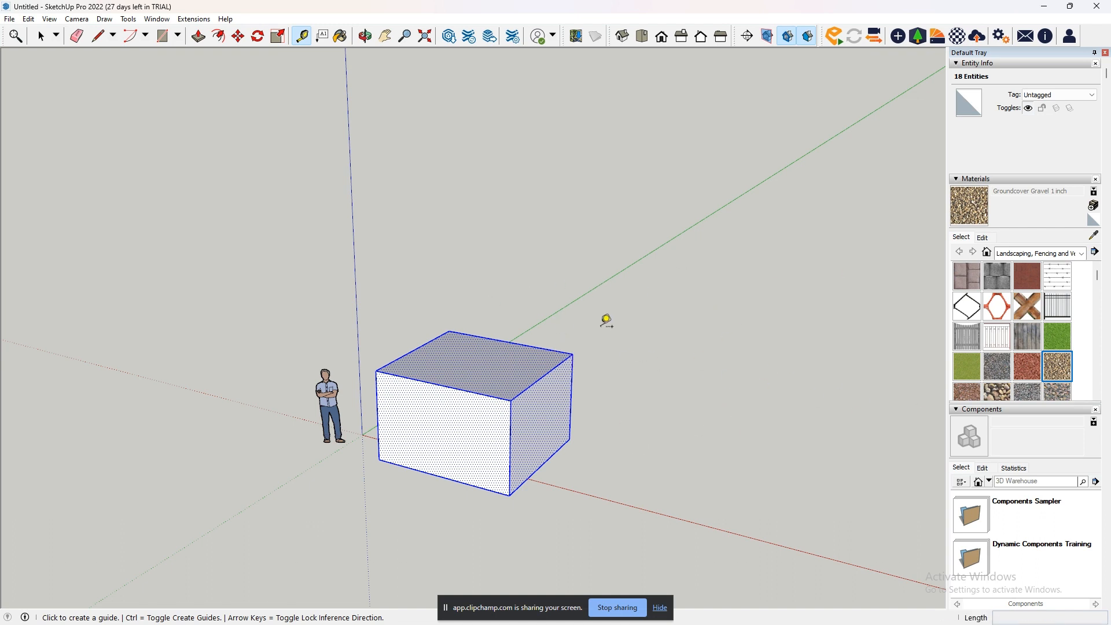
middle_drag(581, 422, 783, 441)
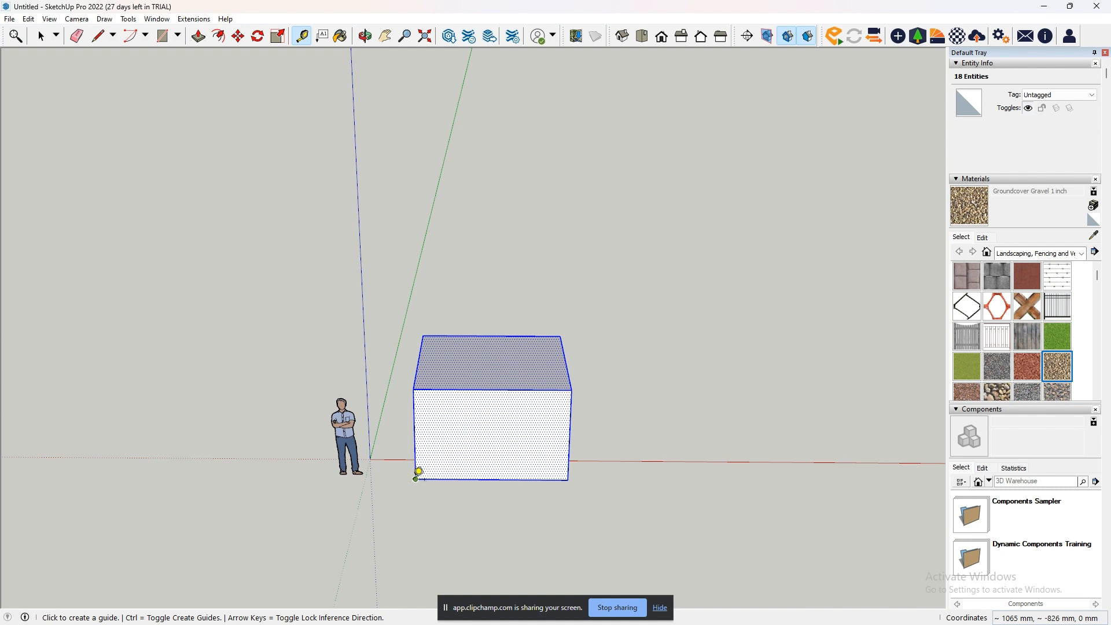
click(417, 478)
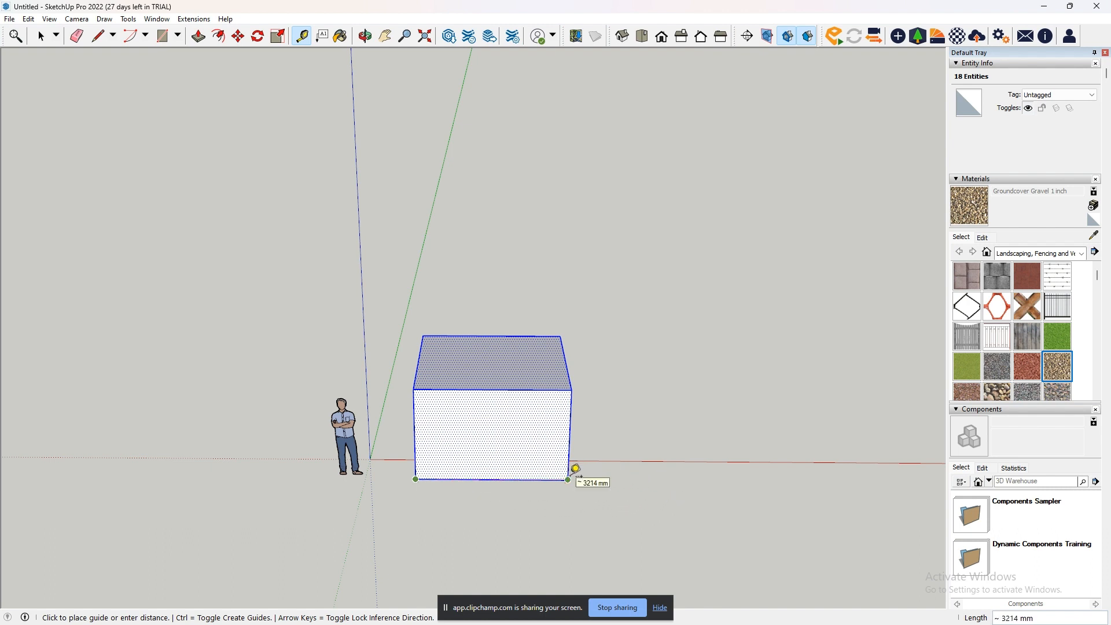
click(498, 477)
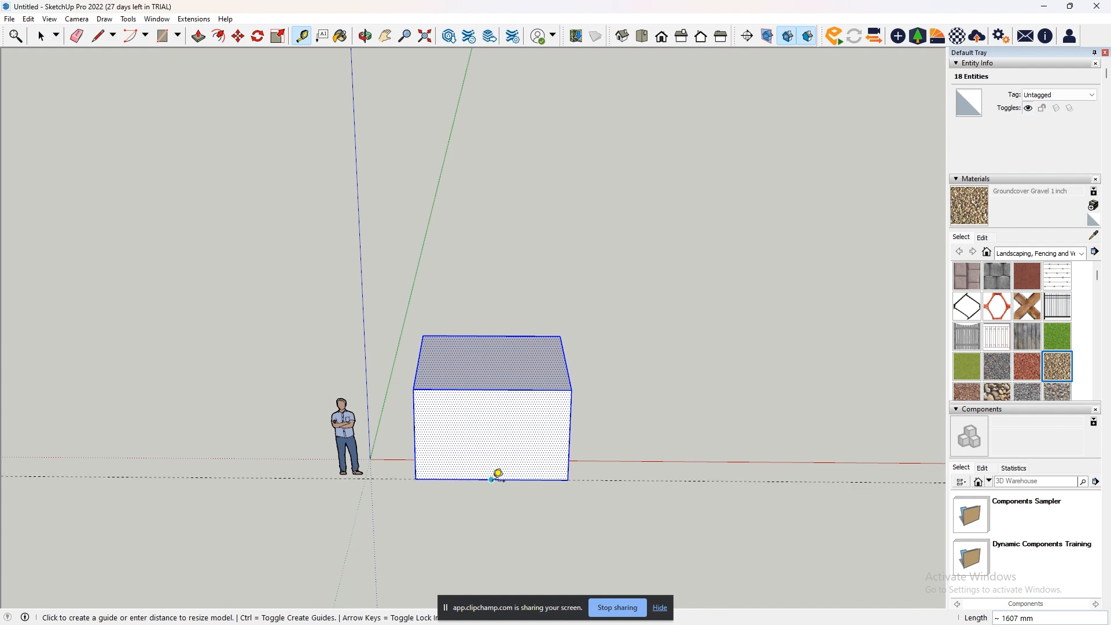
click(415, 480)
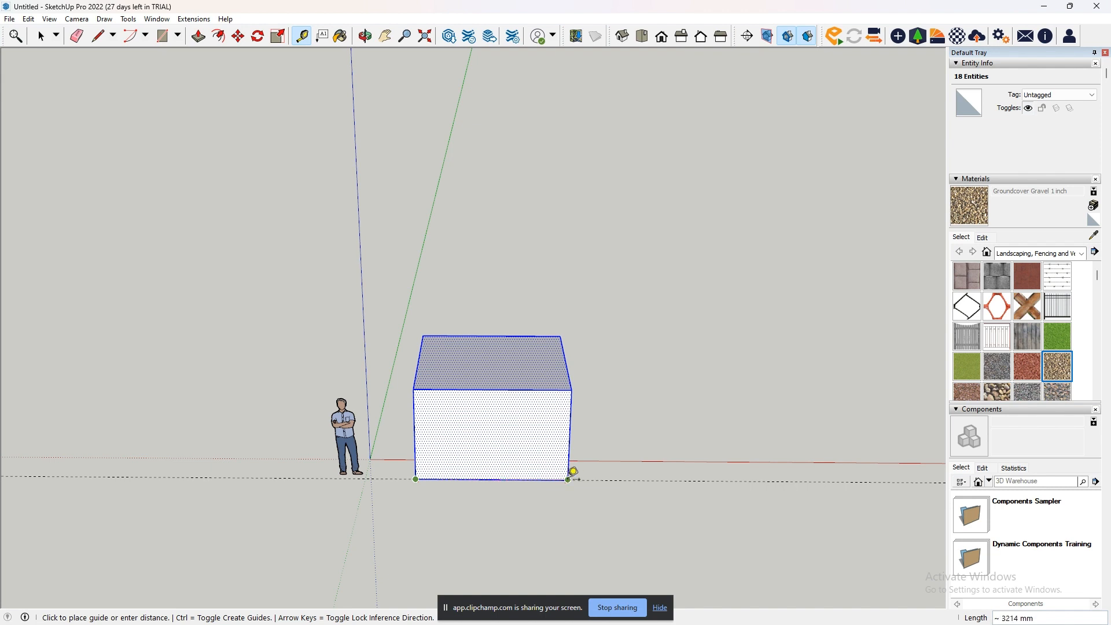
click(492, 479)
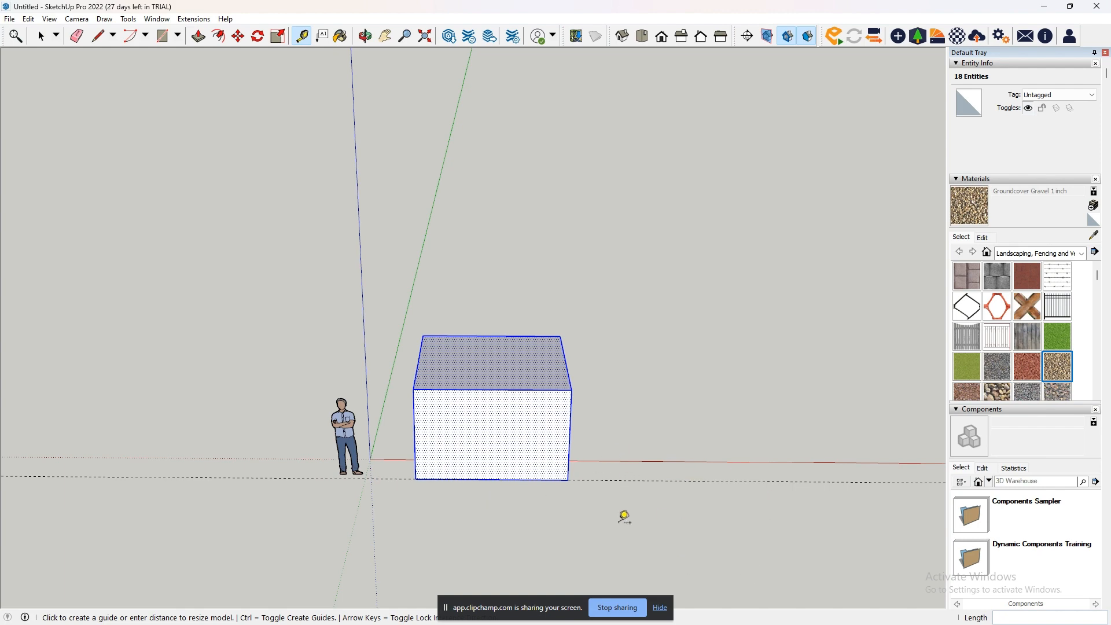
- Place a guide along the box's lower side edge near the figure and a parallel guide about 7854 mm away beyond the box
middle_drag(373, 484, 682, 493)
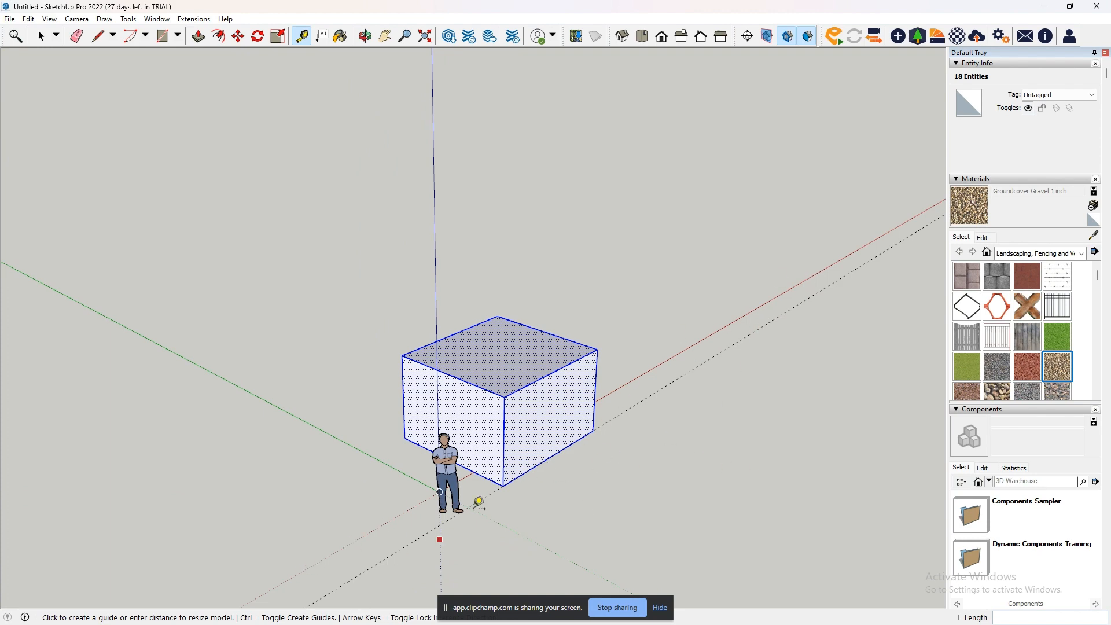
middle_drag(652, 481, 255, 551)
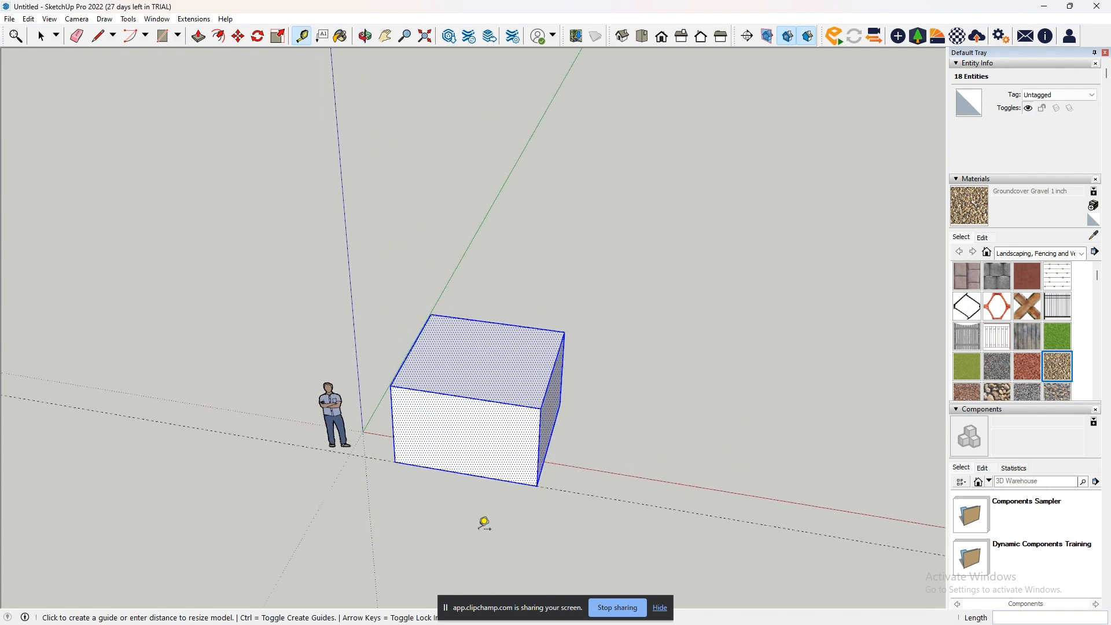
middle_drag(210, 409, 779, 426)
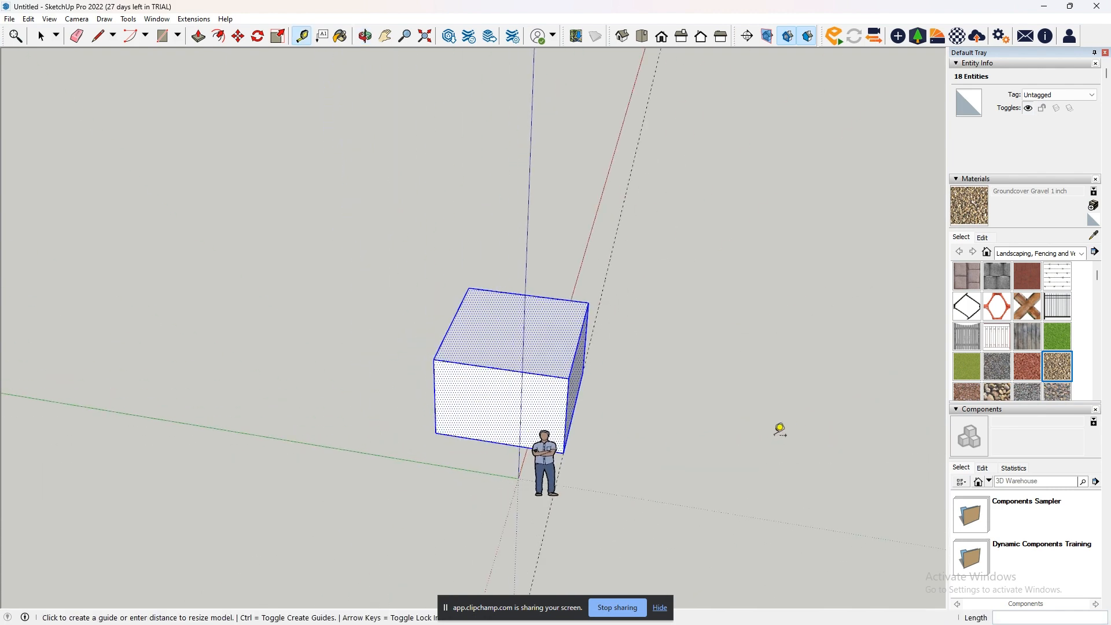
middle_drag(684, 426, 375, 452)
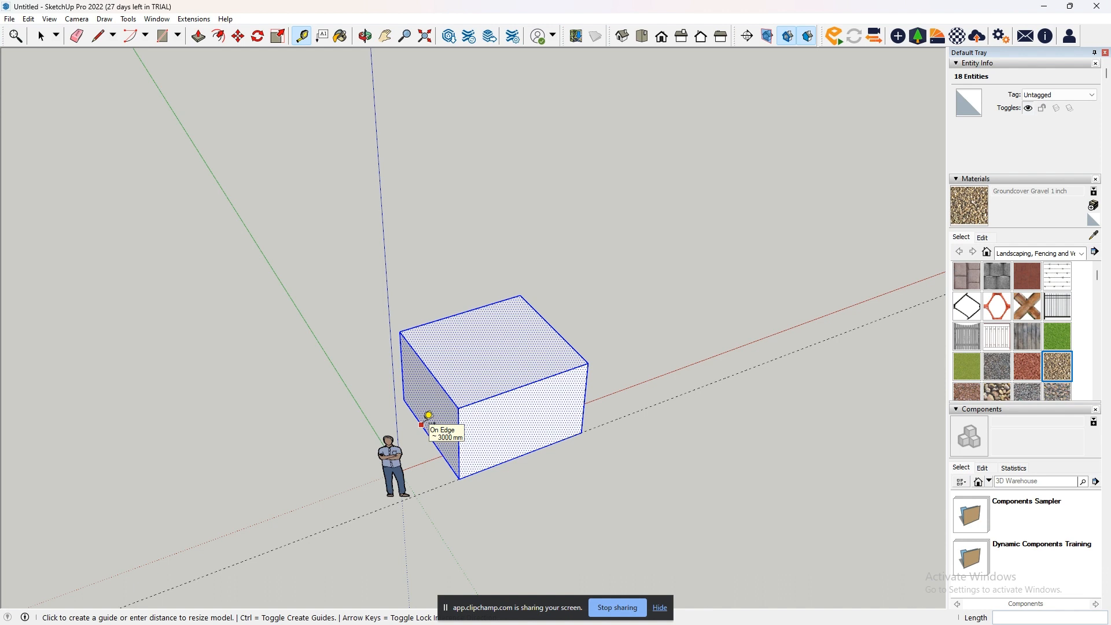
click(428, 415)
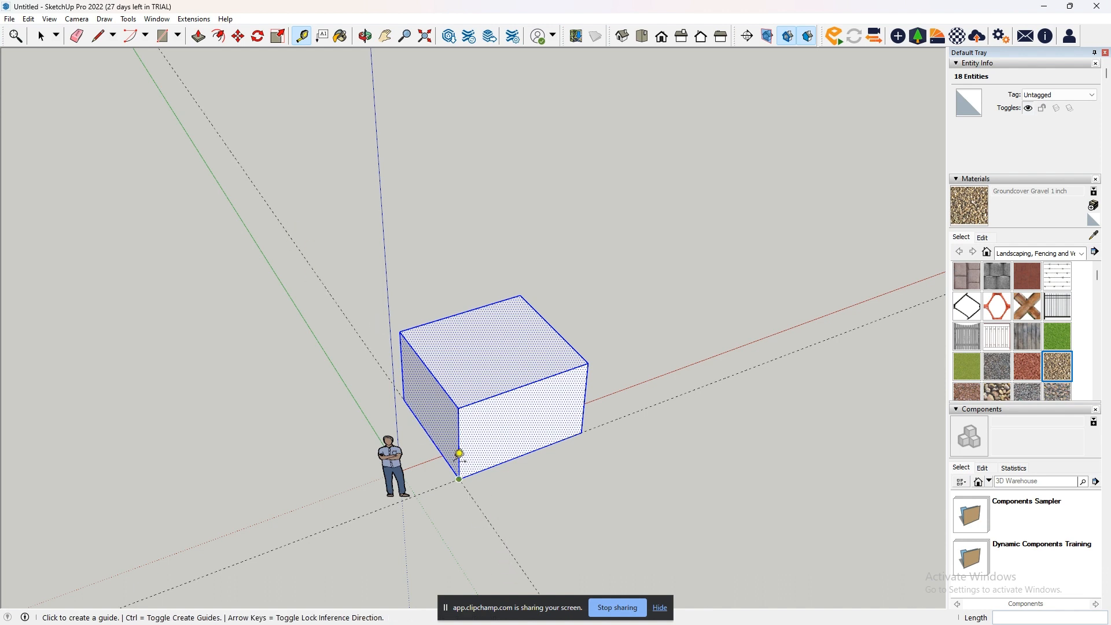
click(418, 417)
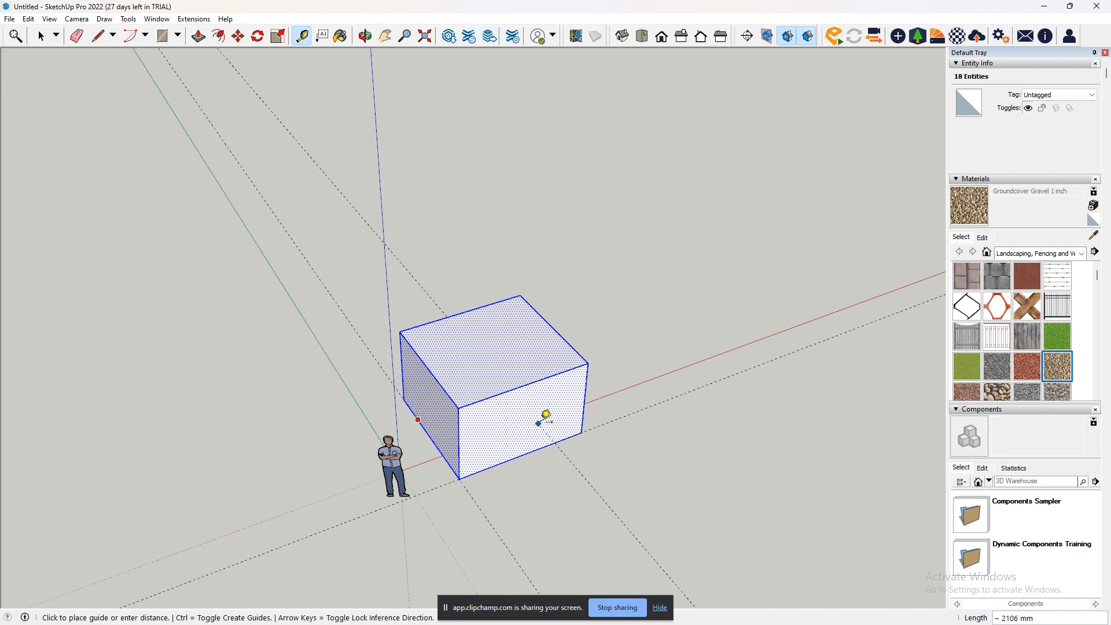
click(755, 383)
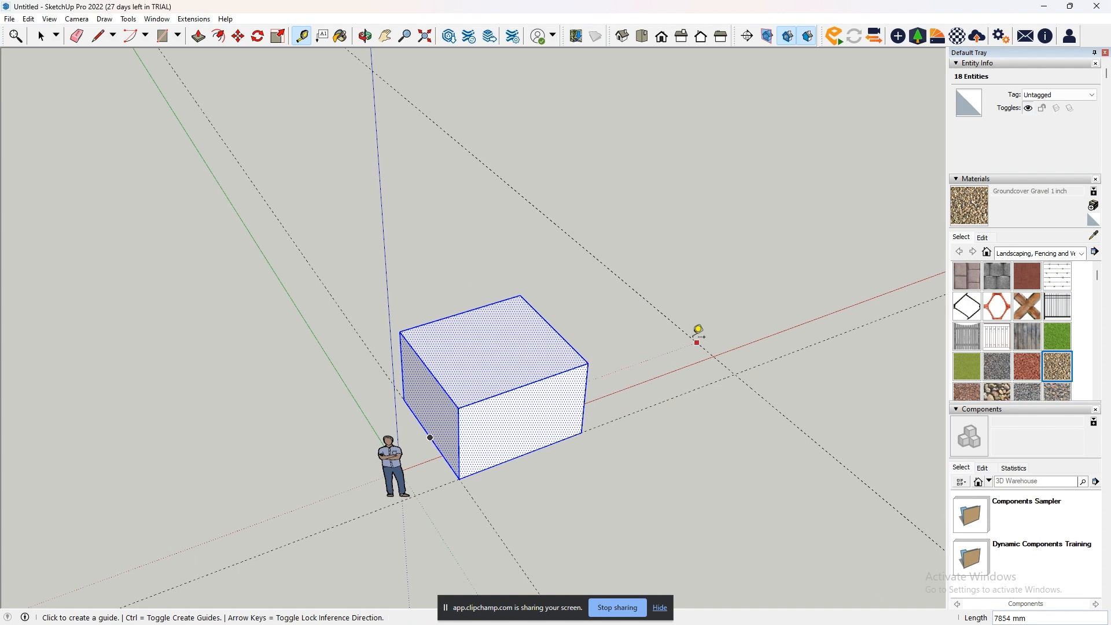
- Add a parallel guide about 2440 mm back toward the box, and another about 2073 mm behind the front-edge guide
click(686, 330)
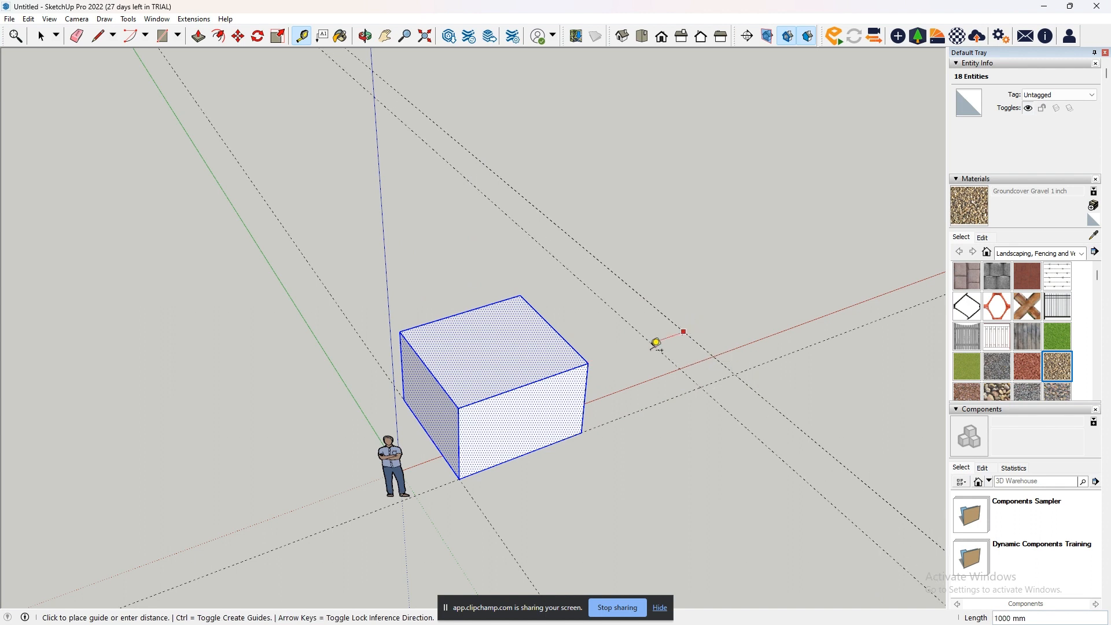
click(626, 367)
click(706, 385)
click(659, 331)
- Draw a closed rectangle about 2440 by 2073 mm through the four guide intersections beyond the box with the Line tool
mouse_move(834, 367)
middle_down()
mouse_move(738, 392)
mouse_move(758, 272)
middle_up()
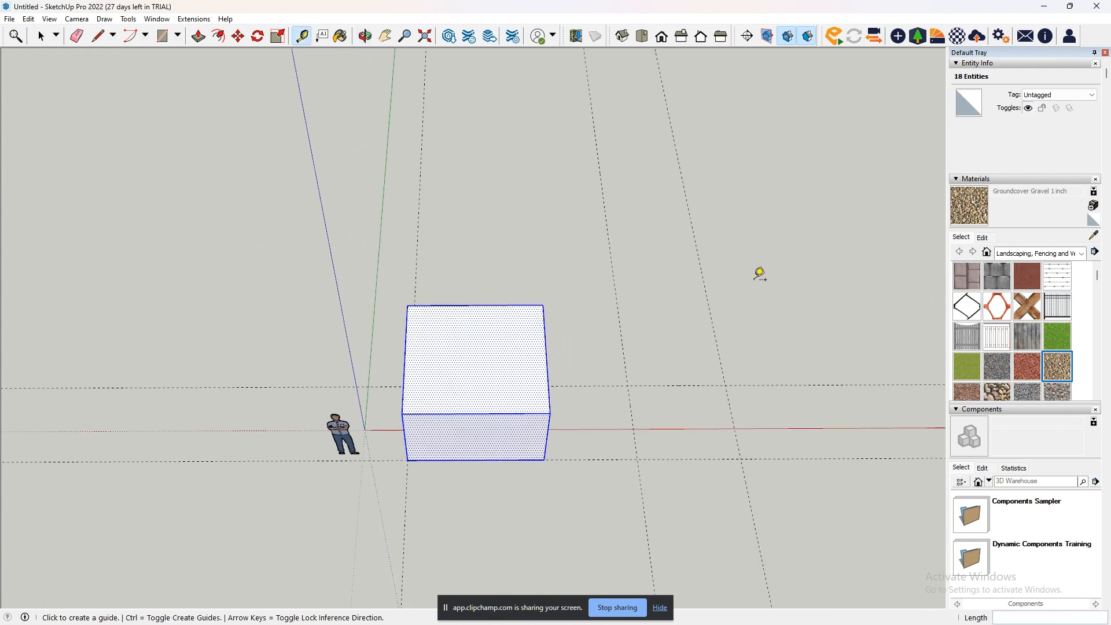
click(98, 36)
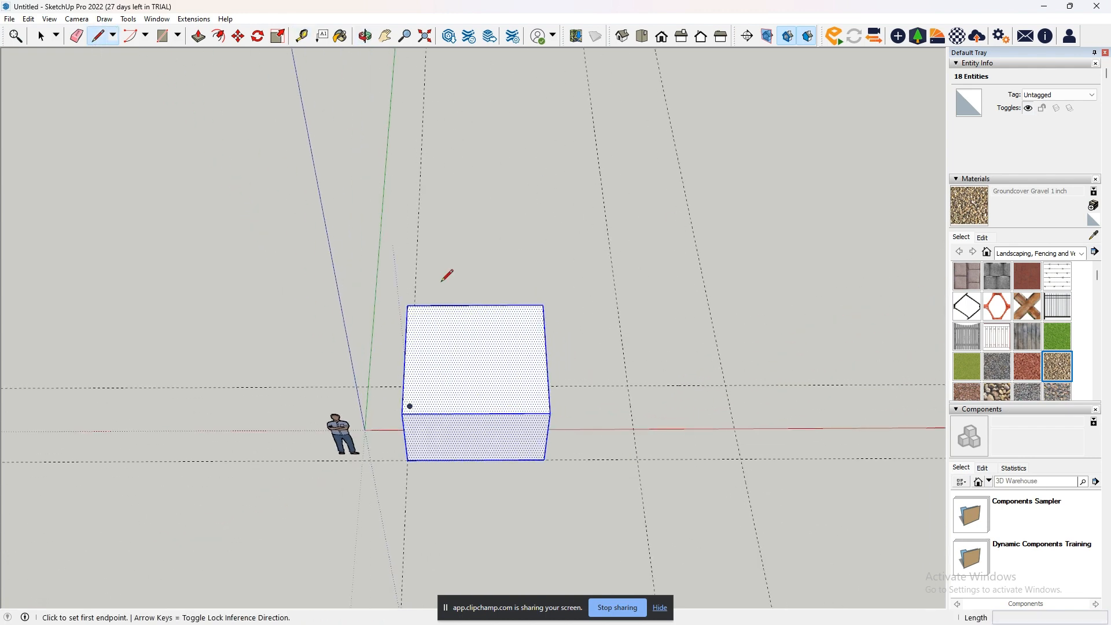
click(628, 385)
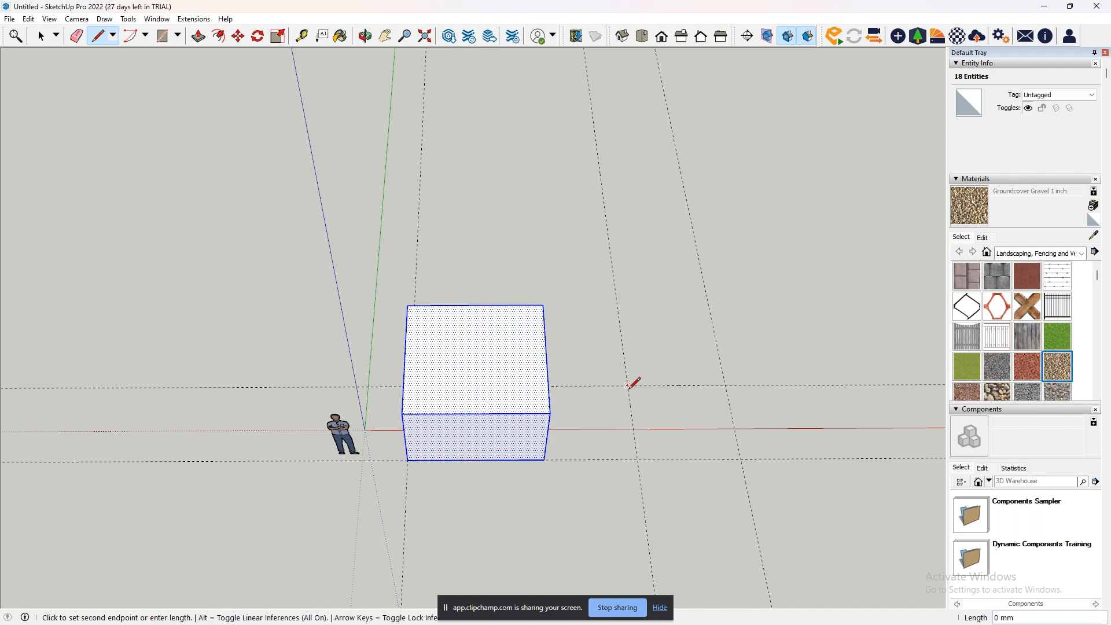
click(637, 458)
click(741, 458)
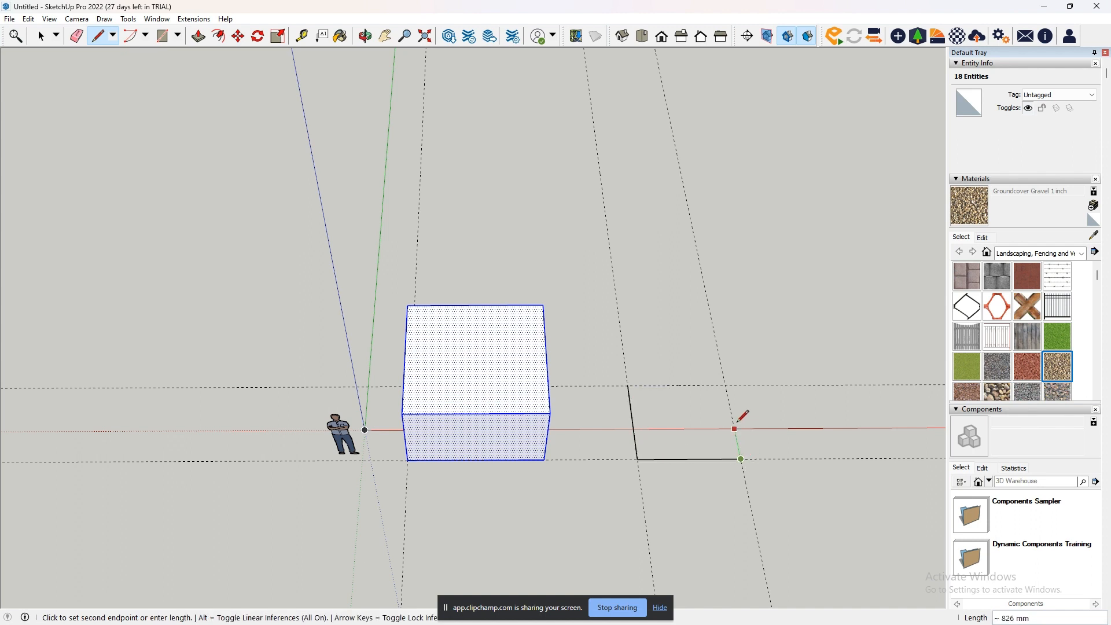
click(724, 386)
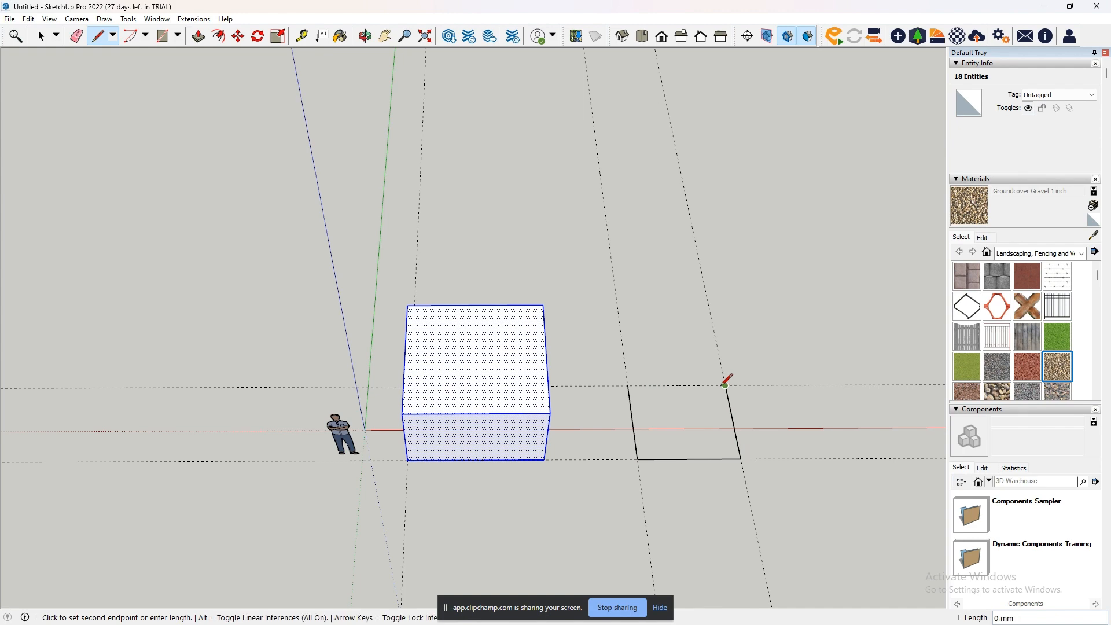
click(627, 384)
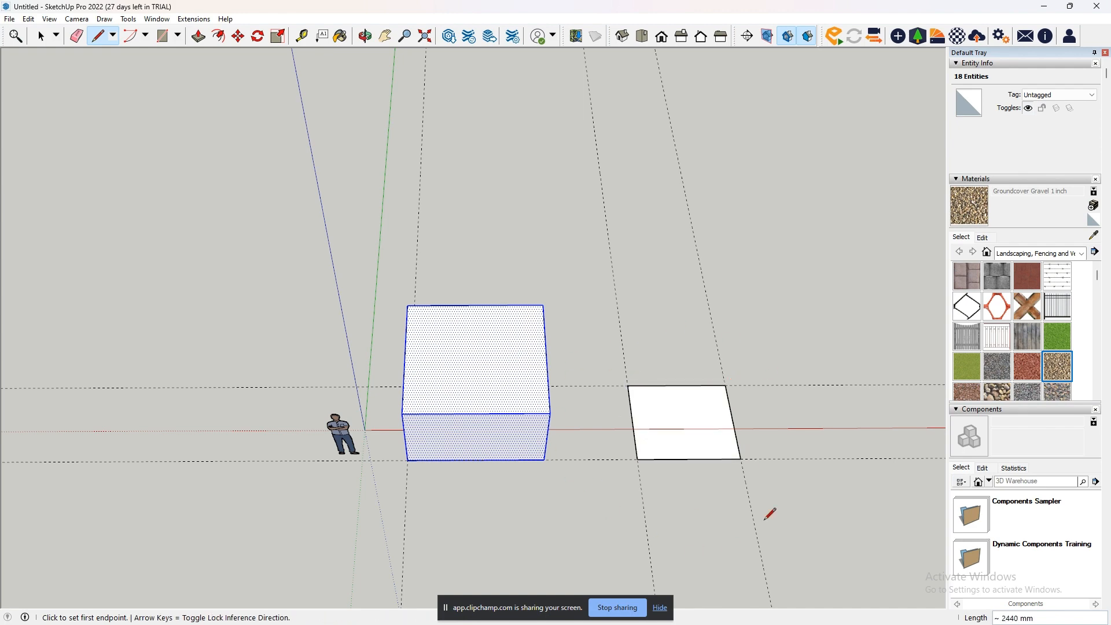
- Attach a leader text with the default coordinate values to the box's upper front corner nearest the flat rectangle
middle_drag(604, 456, 844, 384)
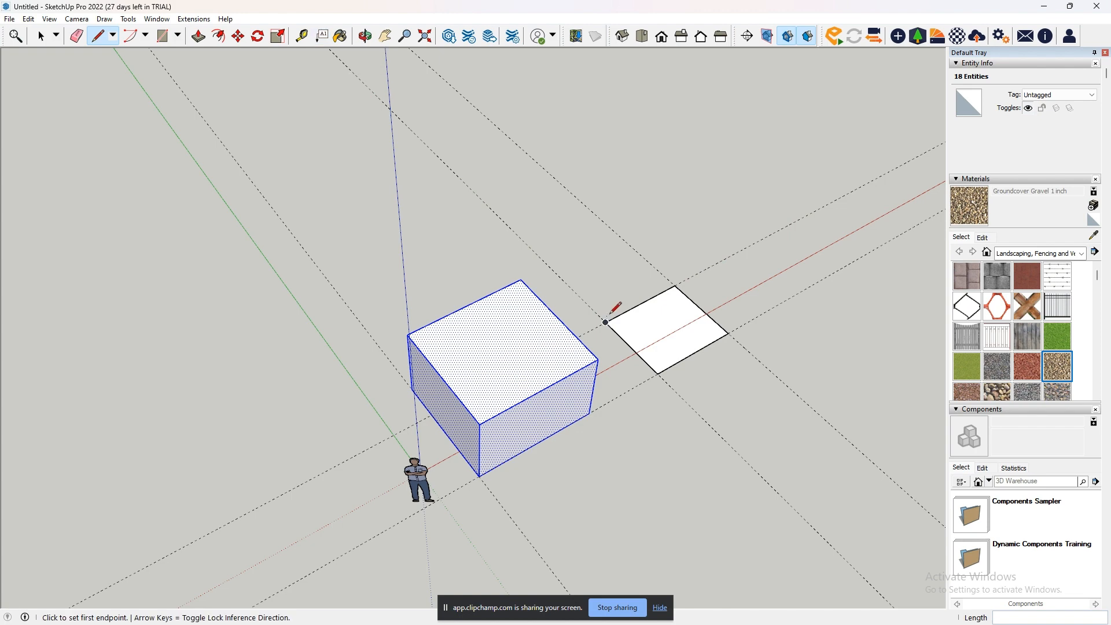
middle_drag(612, 310, 386, 150)
click(385, 36)
drag(439, 251, 390, 341)
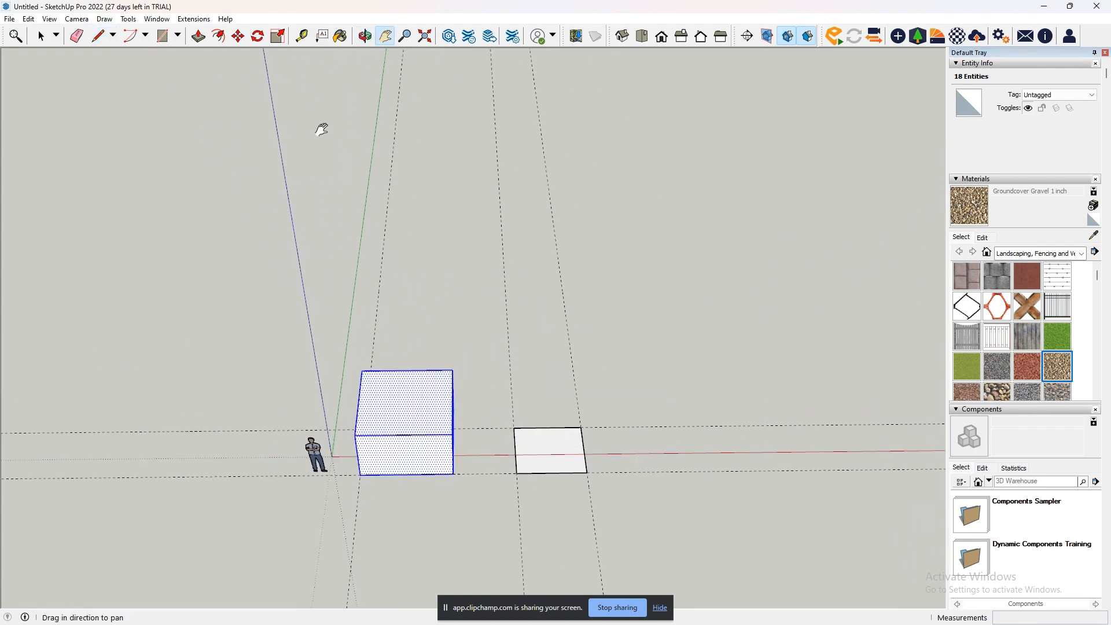
click(322, 37)
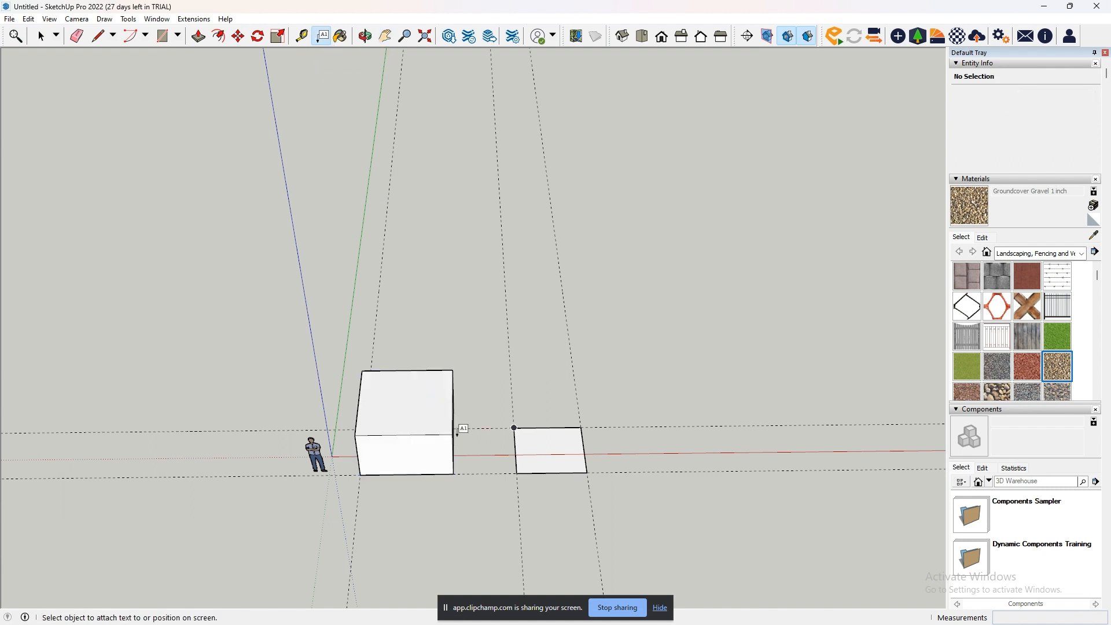
click(452, 435)
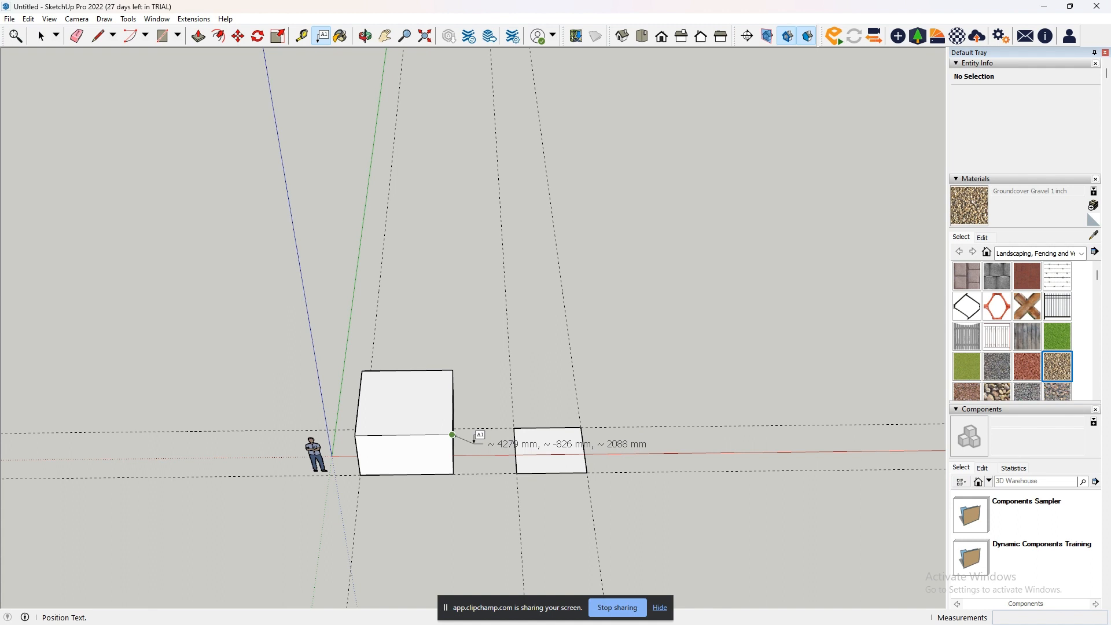
click(472, 440)
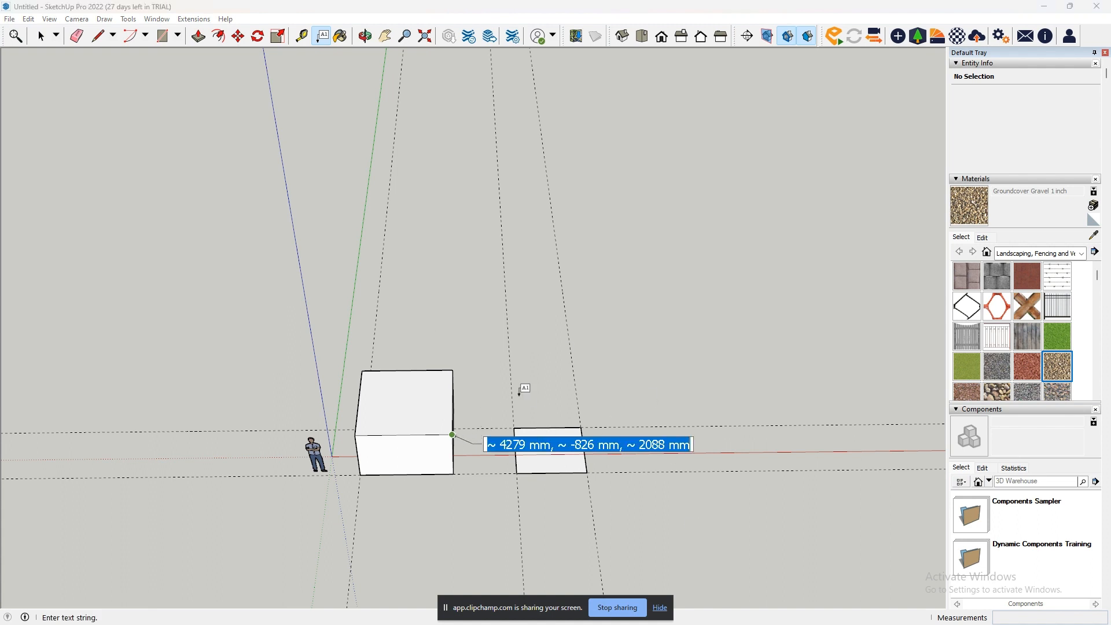
click(40, 36)
- Place an unattached screen text reading "example" in the empty area above the box
middle_drag(509, 485, 576, 463)
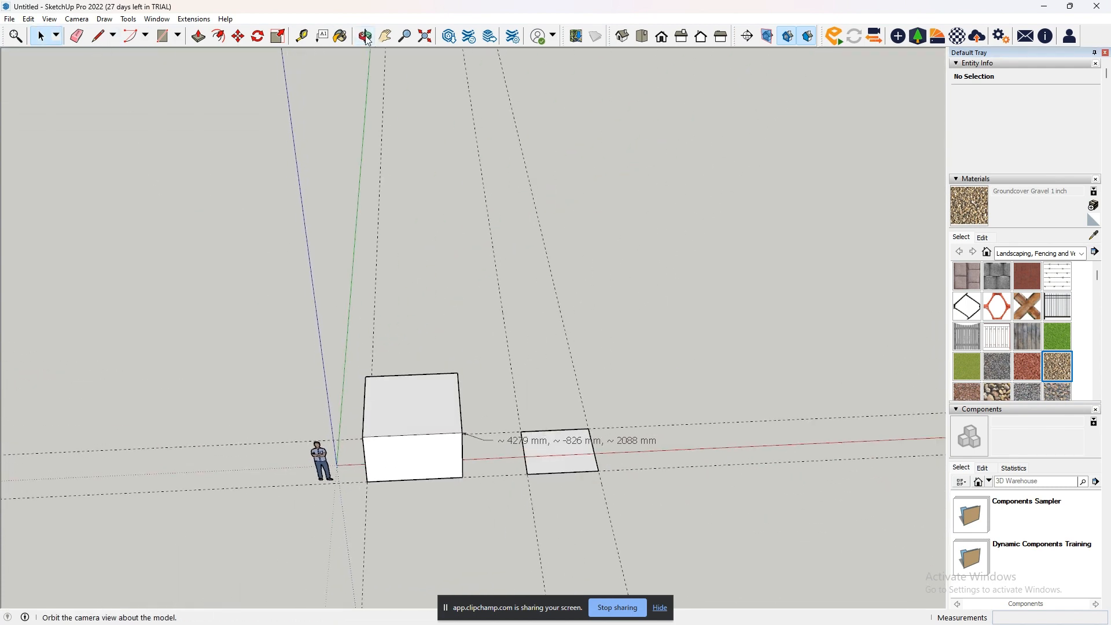
click(322, 36)
click(445, 303)
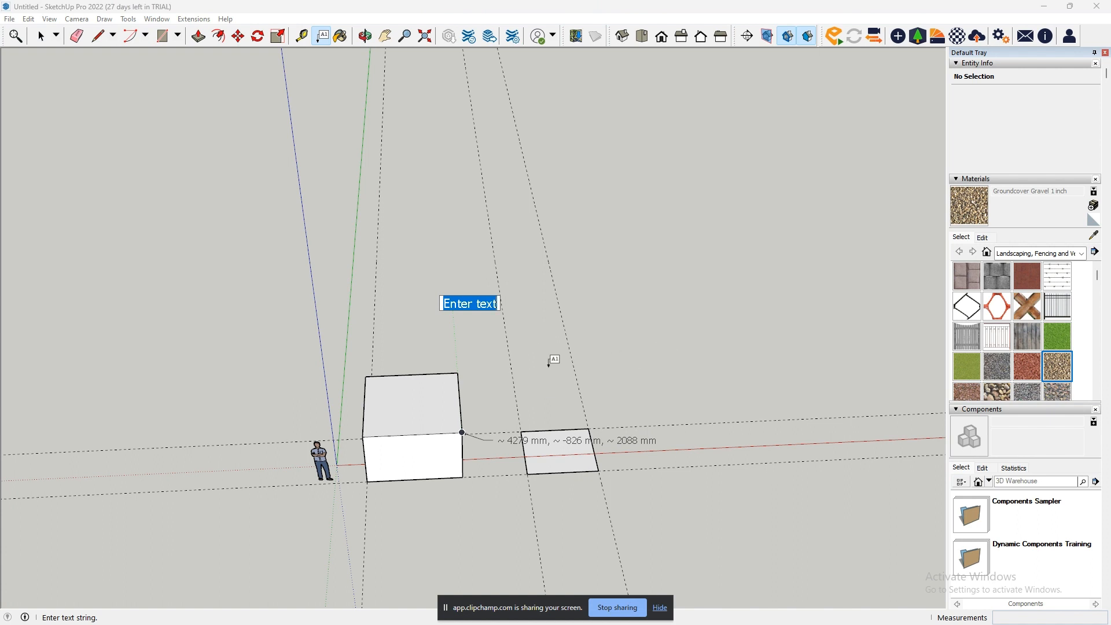
text(ex)
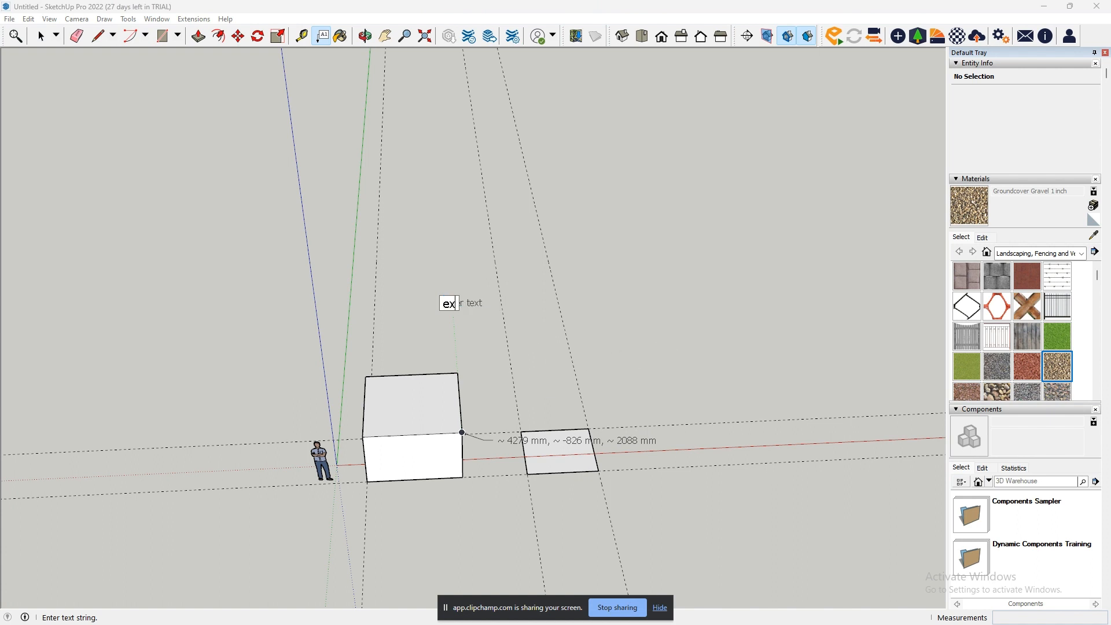
text(ample)
key(Return)
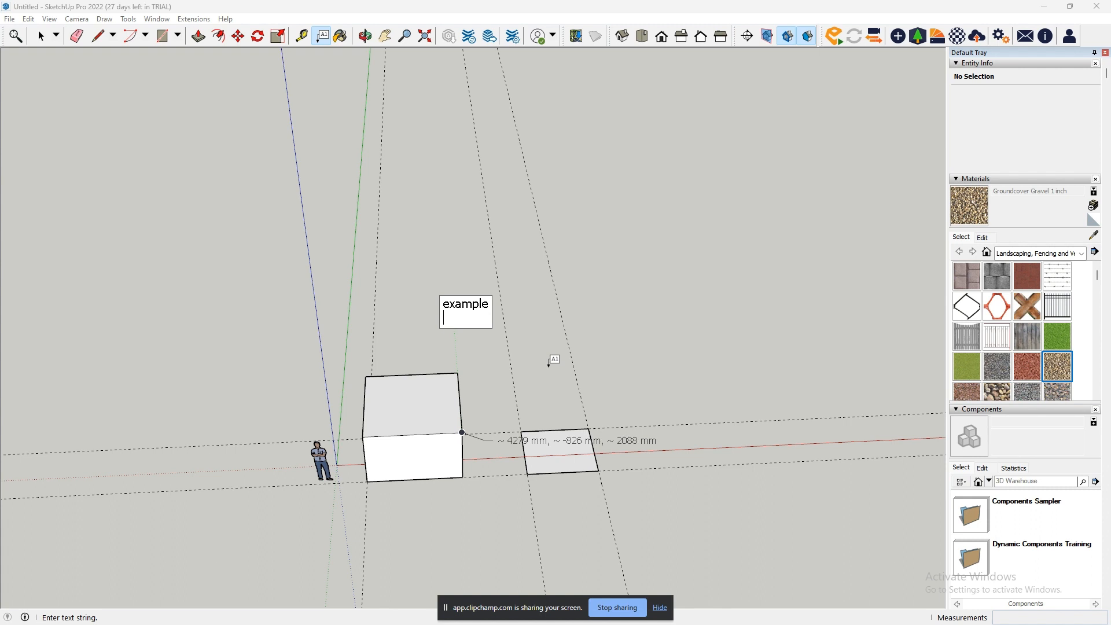
key(Return)
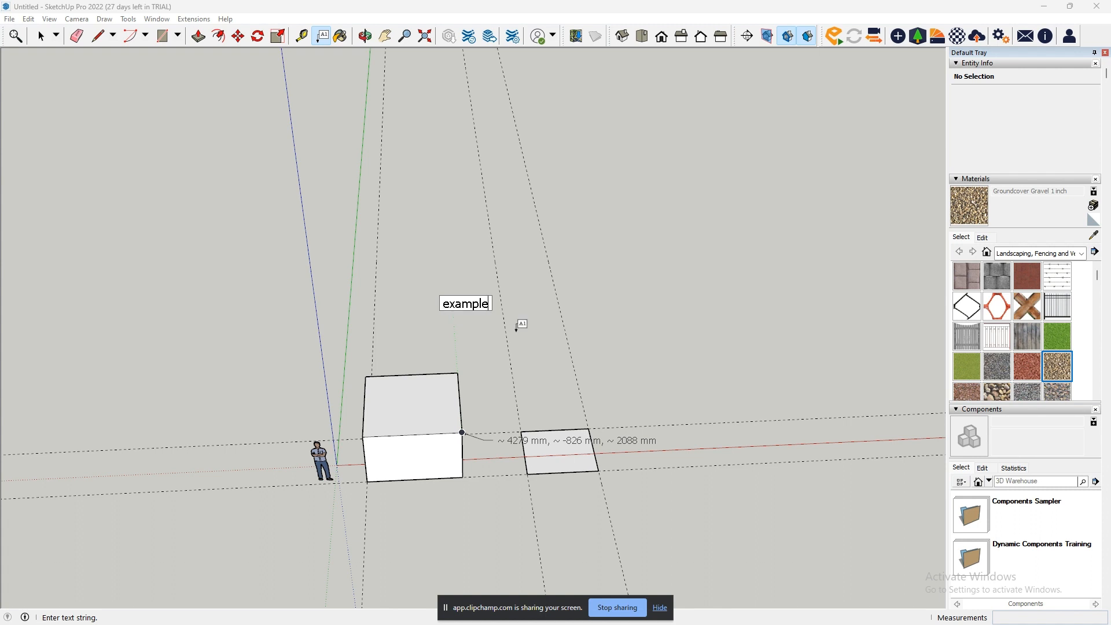
click(520, 325)
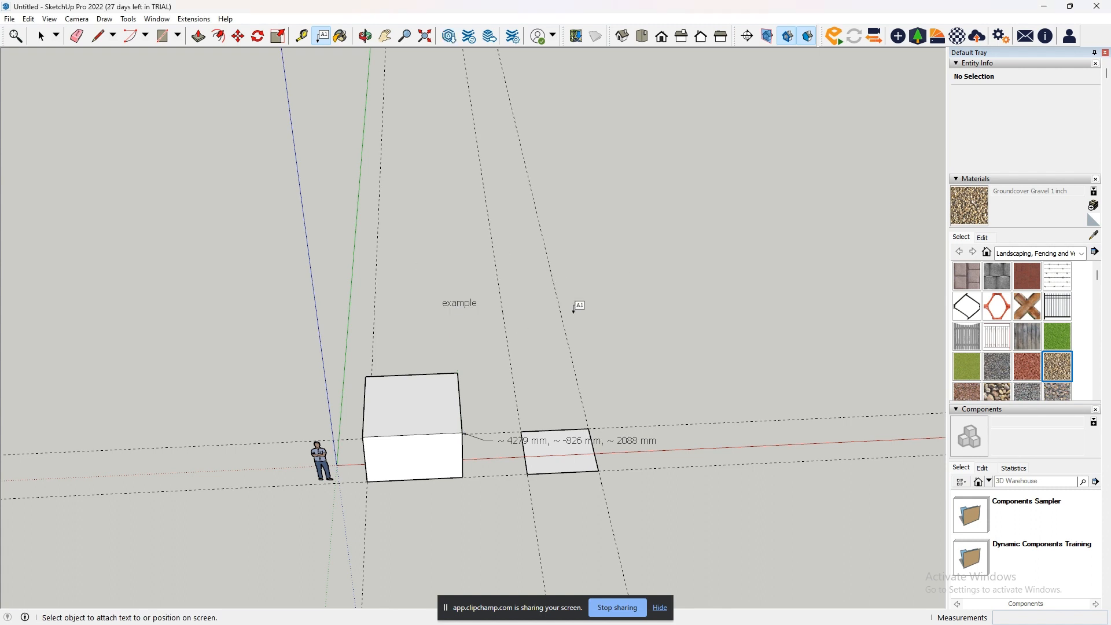
- Examine how the corner leader text and the "example" screen text behave from different viewing angles
middle_drag(575, 309, 585, 162)
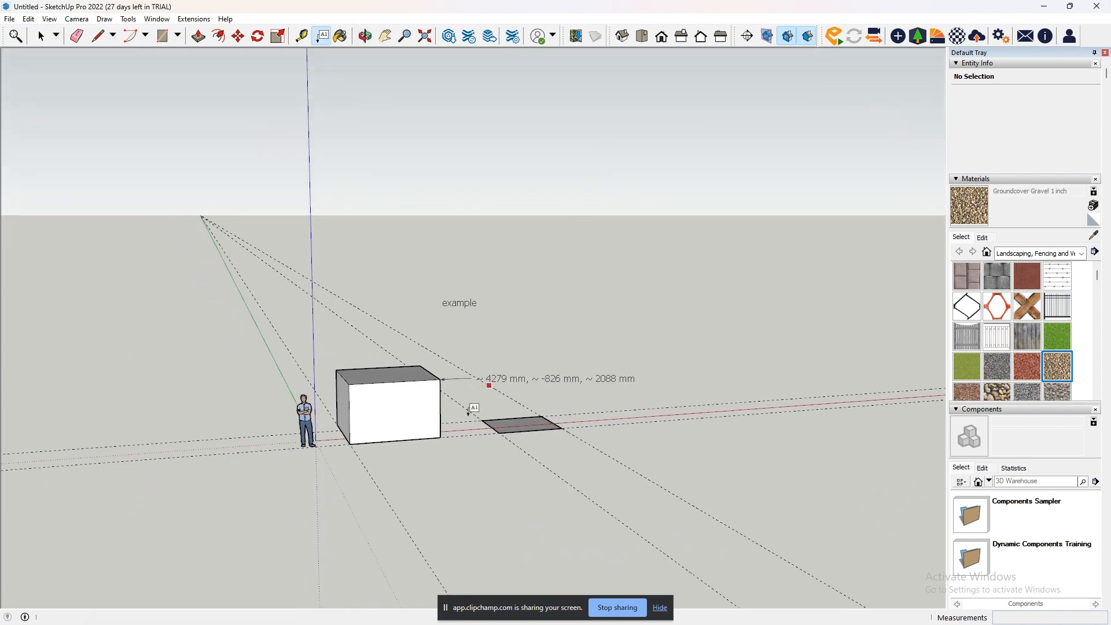
scroll(468, 410, up, 2)
click(489, 361)
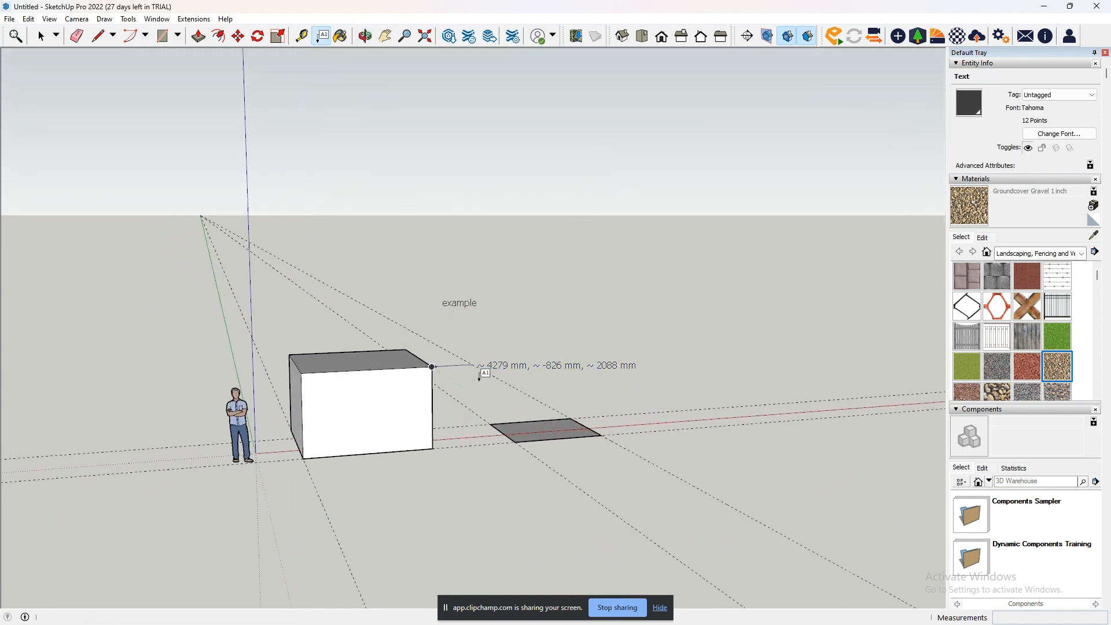
click(479, 379)
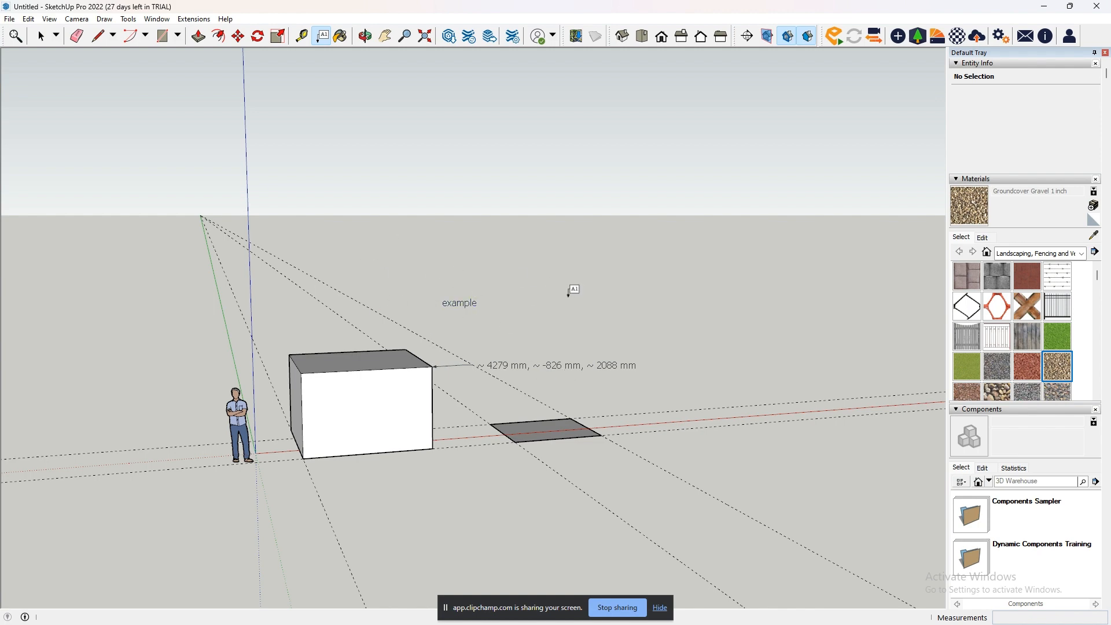
middle_drag(497, 292, 688, 255)
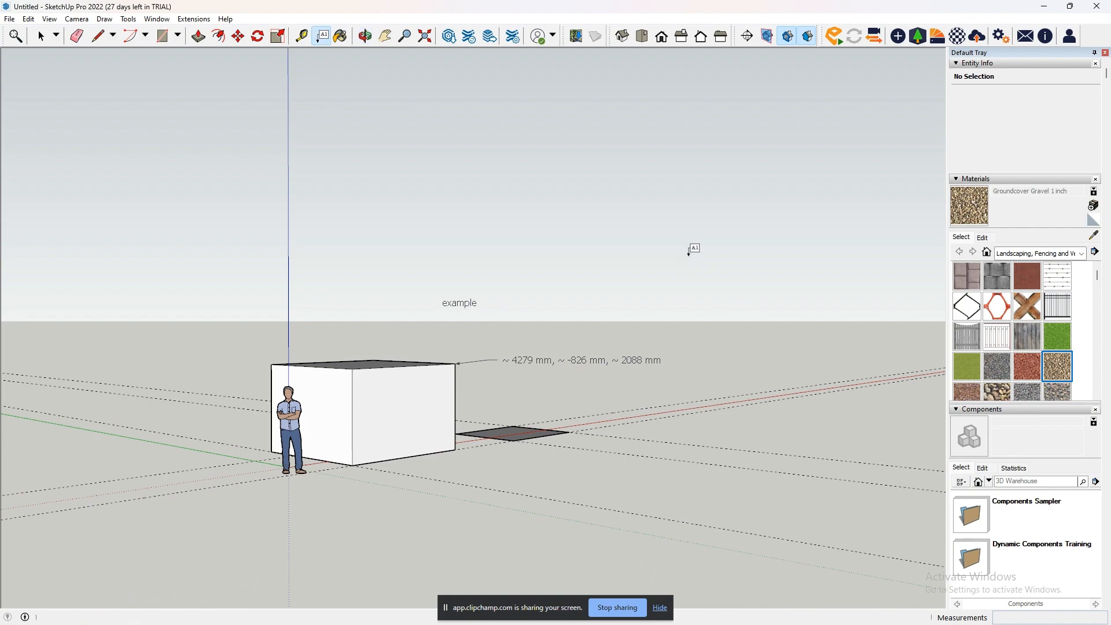
middle_drag(556, 274, 385, 367)
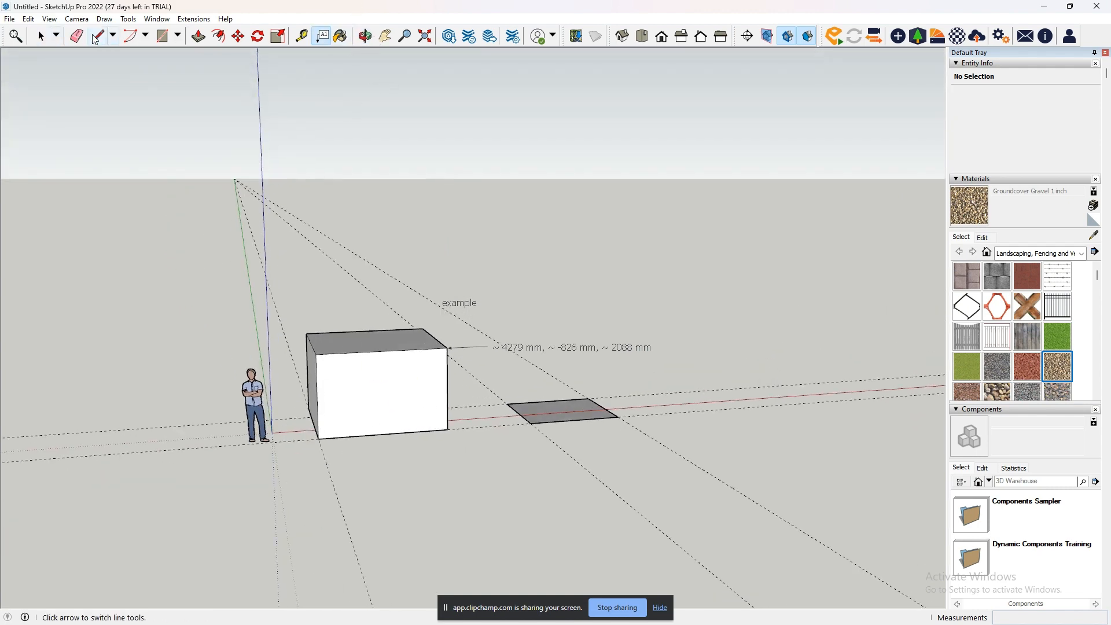
- Compare a crossing selection of all objects and guides with a window selection that encloses only the box
click(40, 41)
middle_drag(572, 347, 326, 272)
mouse_move(351, 268)
mouse_down()
mouse_move(677, 512)
mouse_move(345, 288)
mouse_up()
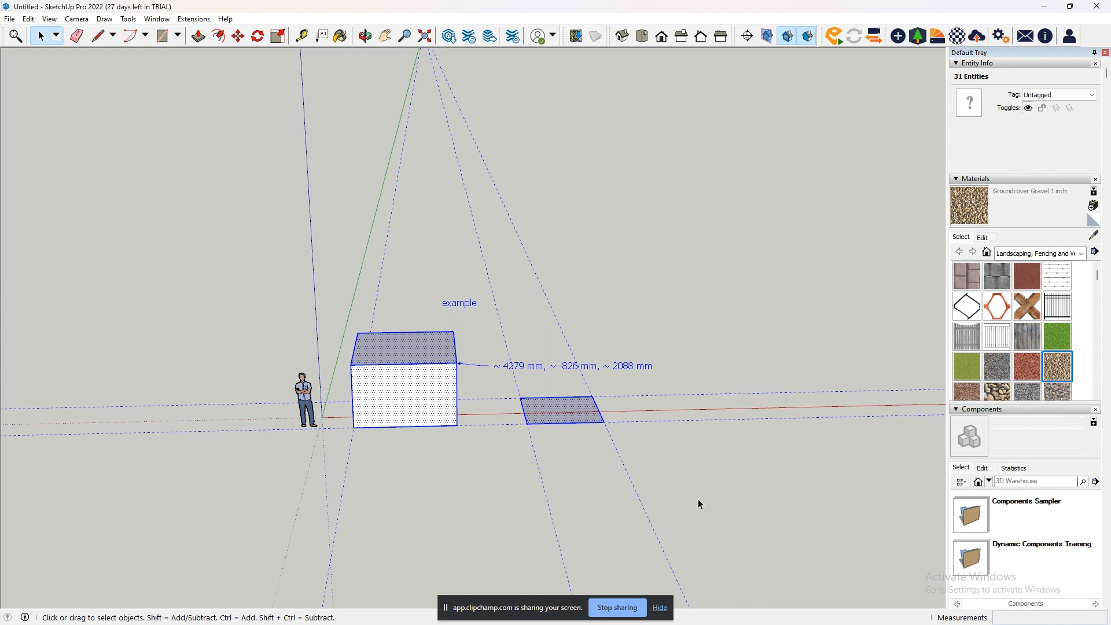
click(346, 275)
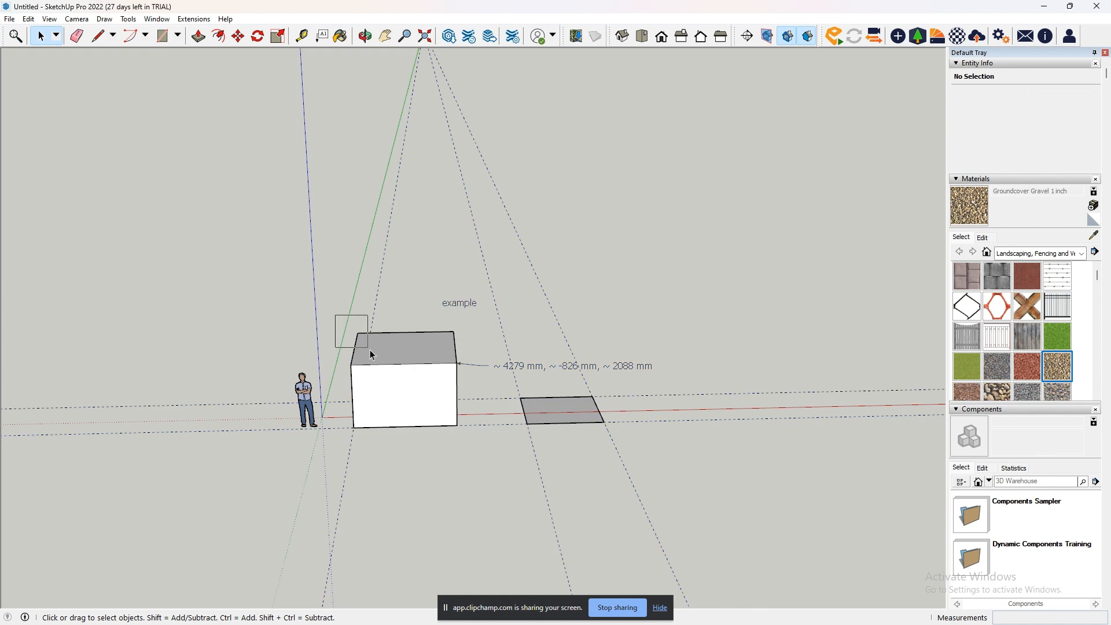
drag(370, 351, 471, 458)
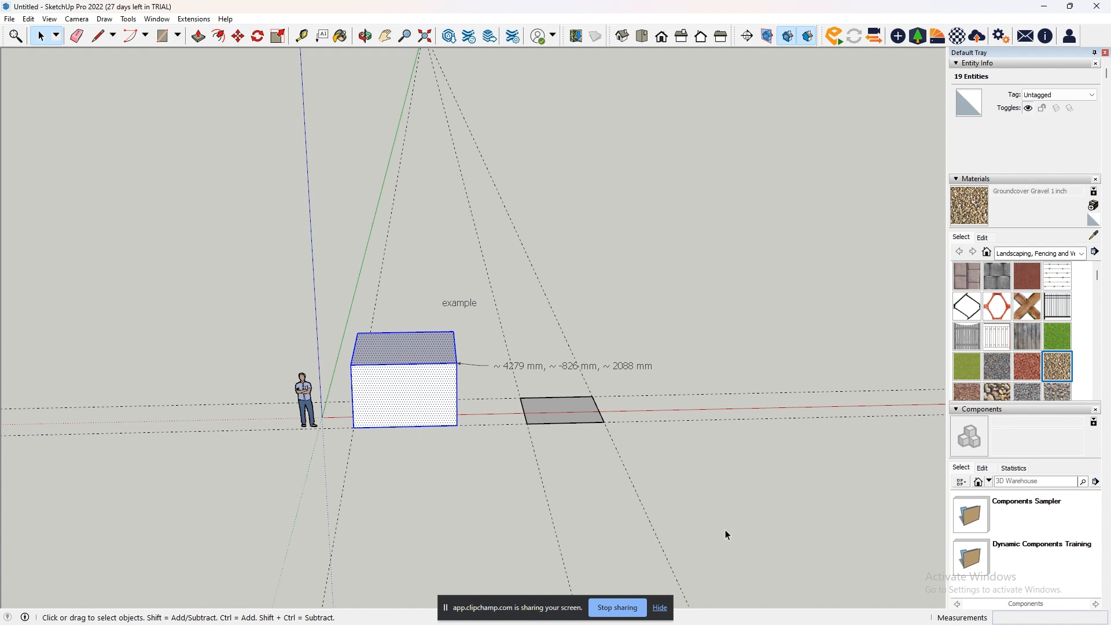
drag(724, 529, 340, 256)
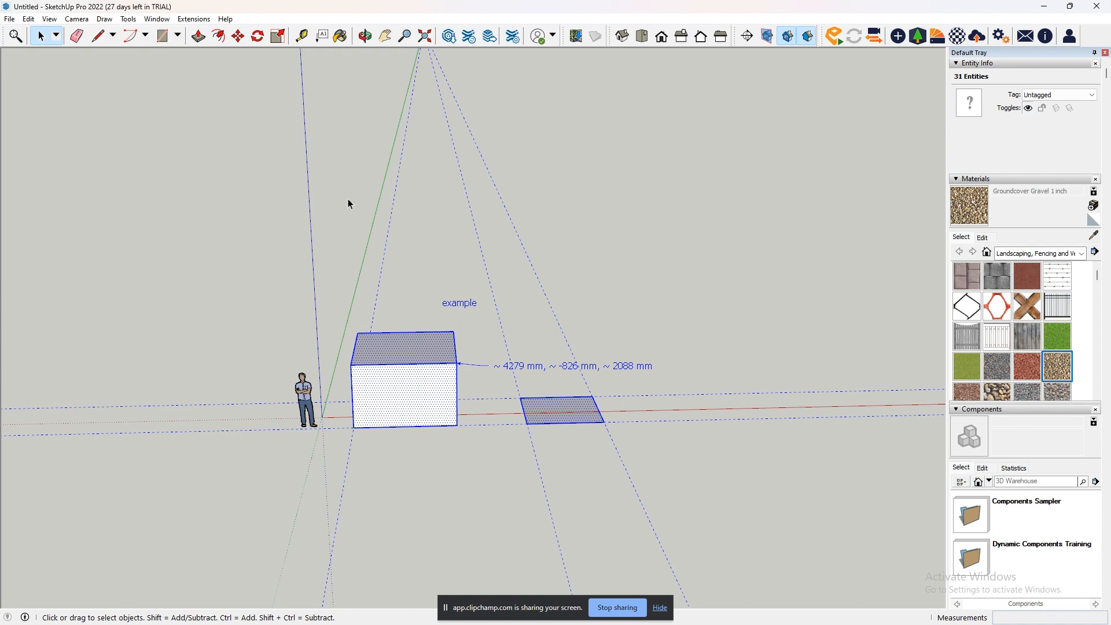
- Delete the box, flat rectangle, both texts and all guides, including the leftover side face, keeping only the figure
drag(684, 494, 550, 408)
key(Delete)
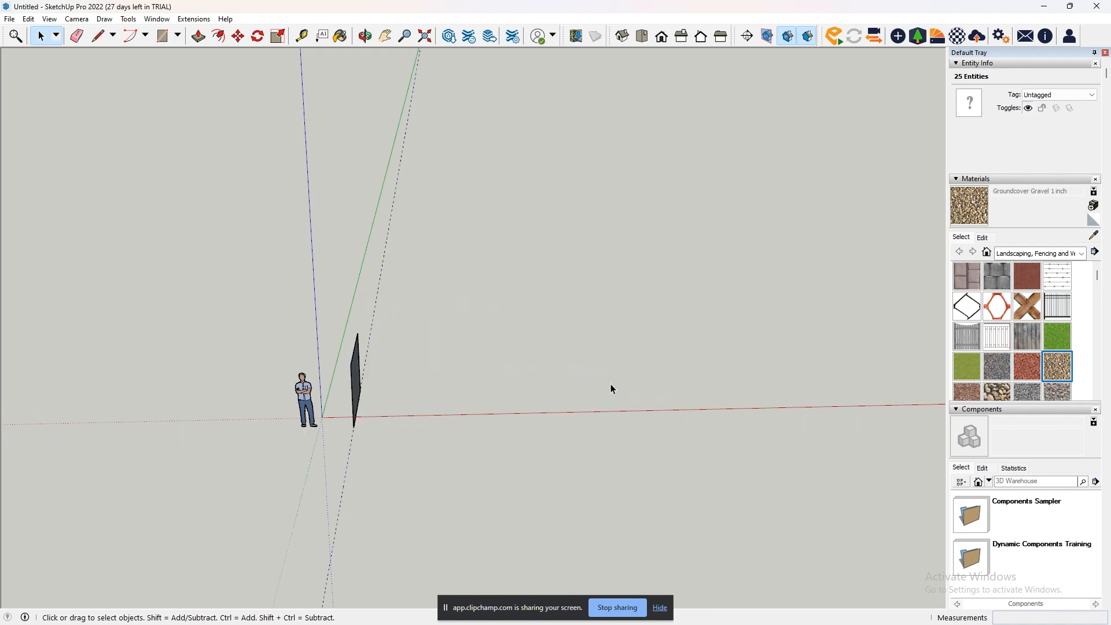
drag(334, 318, 379, 390)
key(Delete)
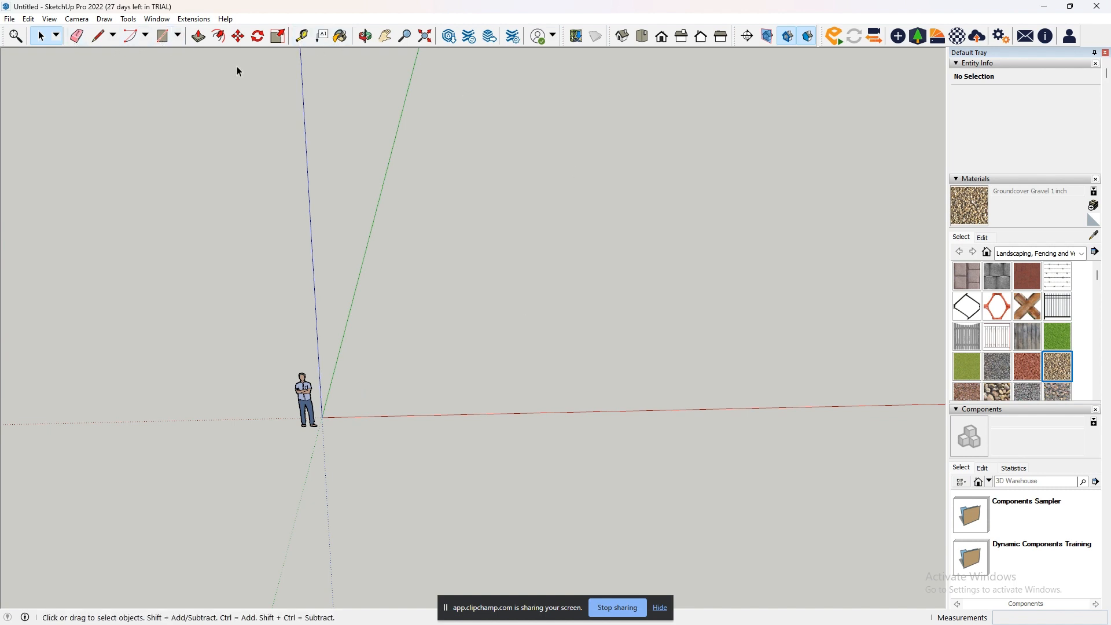
- Draw a rectangle on the ground beside the figure and Push/Pull it up about 3007 mm into a box
click(178, 36)
click(170, 54)
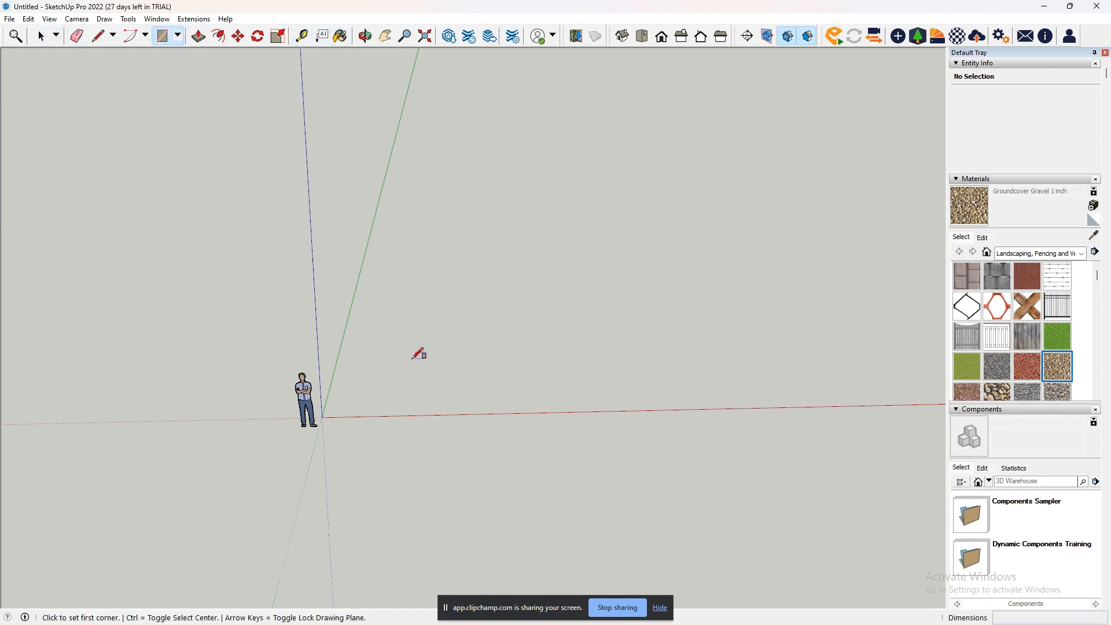
click(366, 363)
click(466, 443)
click(198, 39)
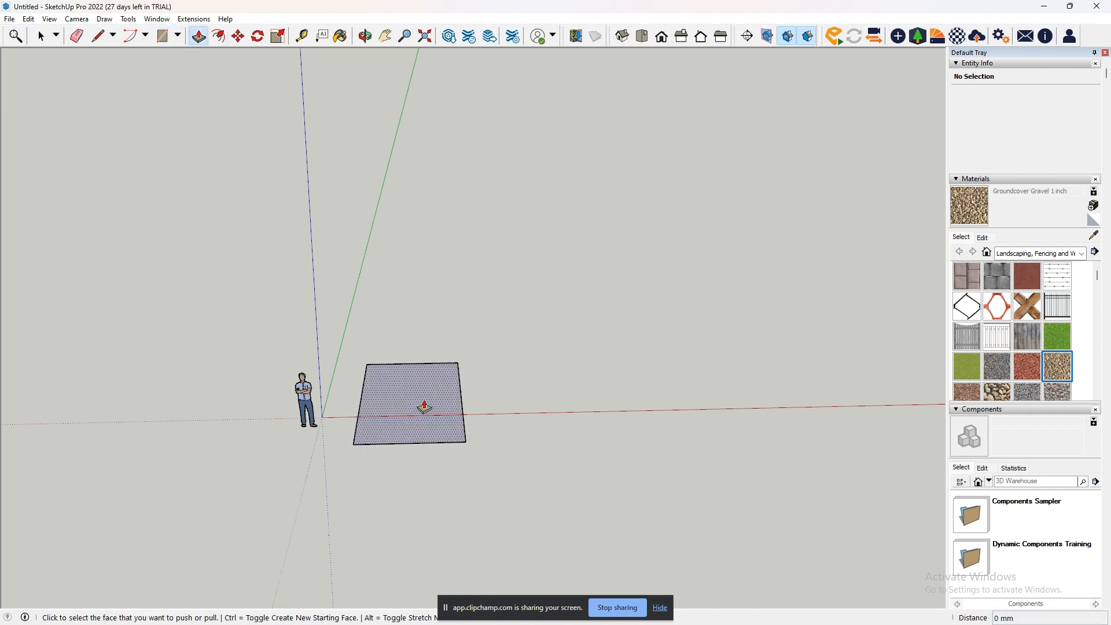
click(421, 404)
click(405, 307)
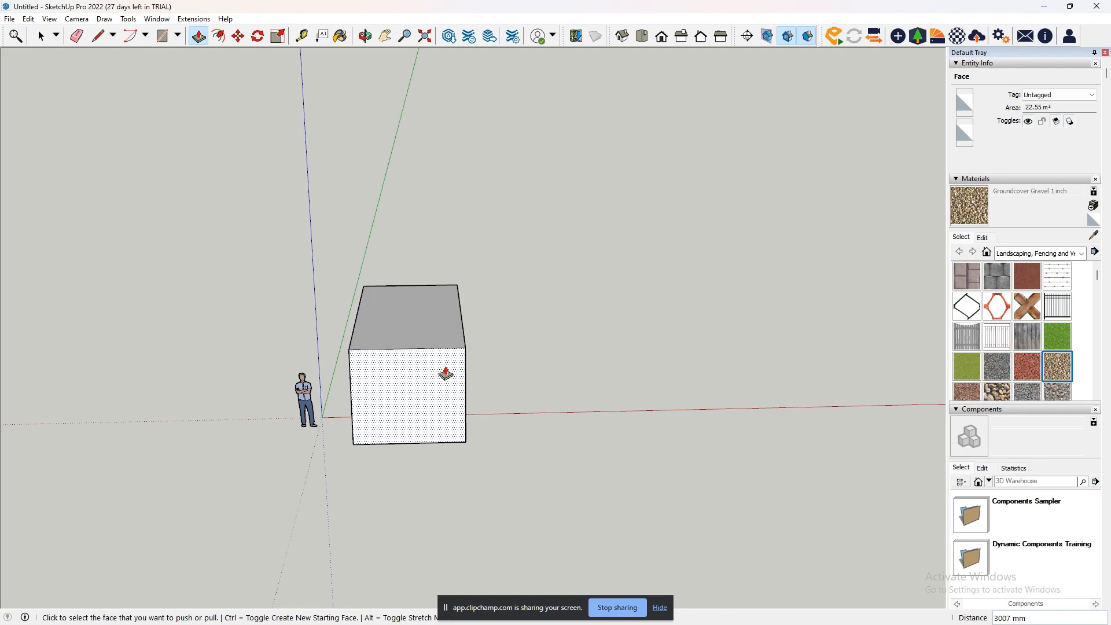
- Paint the front and top faces of the box with the Groundcover Gravel 1 inch material
scroll(416, 391, up, 4)
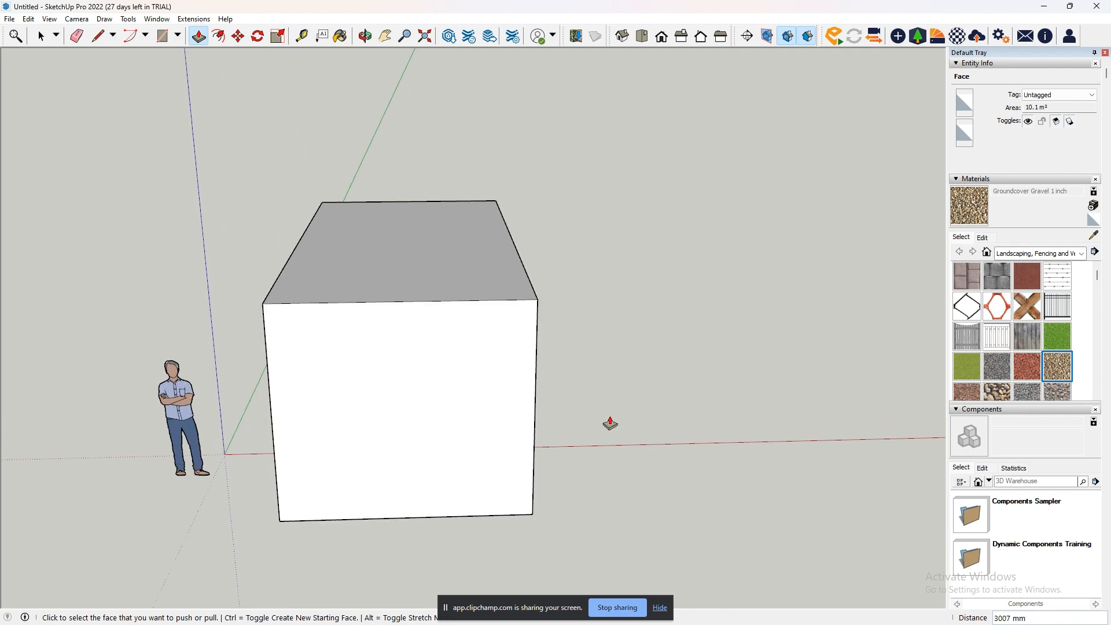
middle_drag(610, 422, 652, 251)
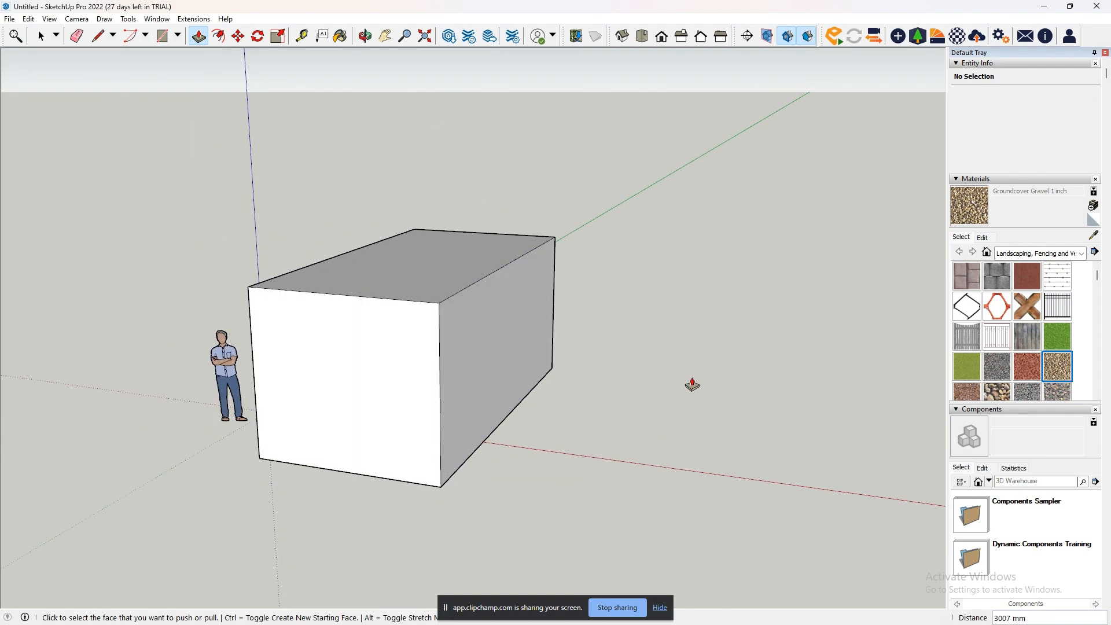
middle_drag(691, 384, 654, 436)
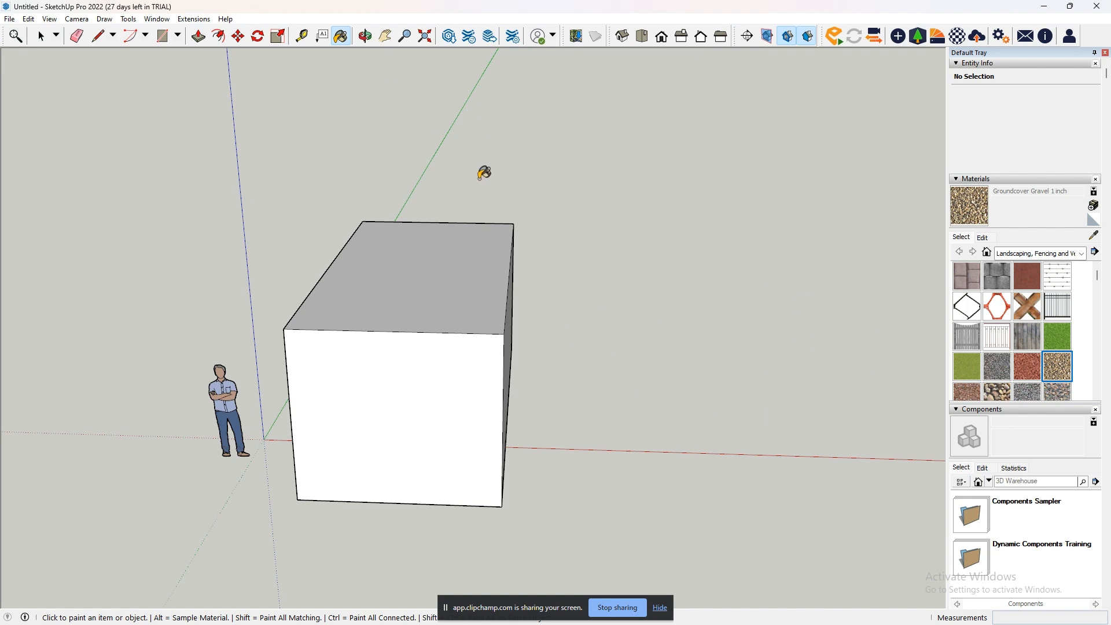
click(398, 379)
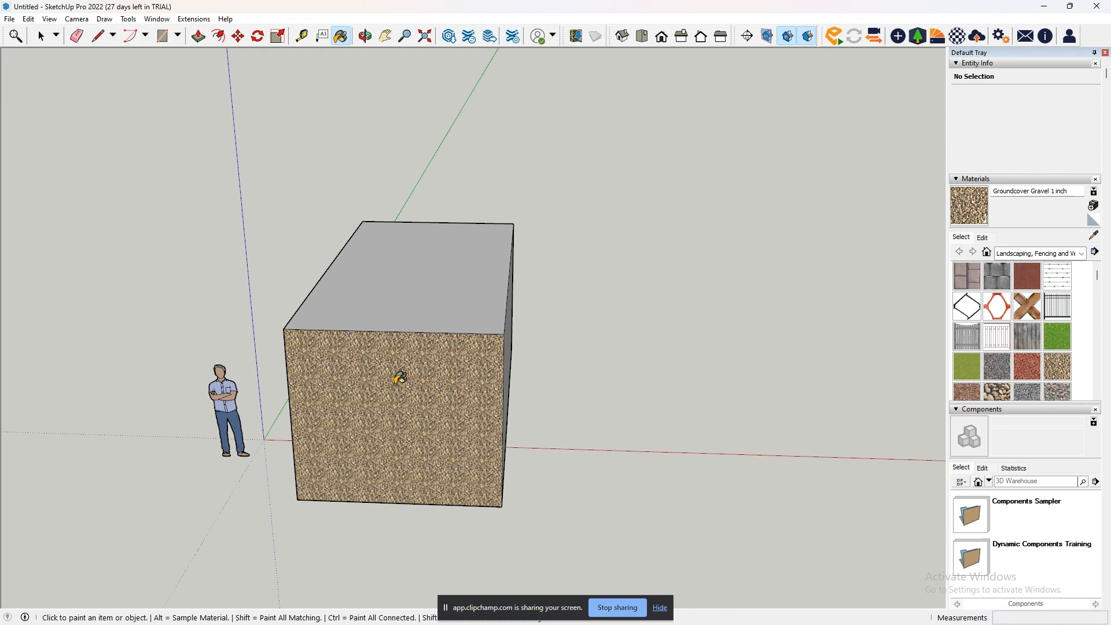
click(407, 306)
- Paint both long side faces and the underside of the box with Groundcover Gravel 1 inch
middle_drag(672, 385, 458, 350)
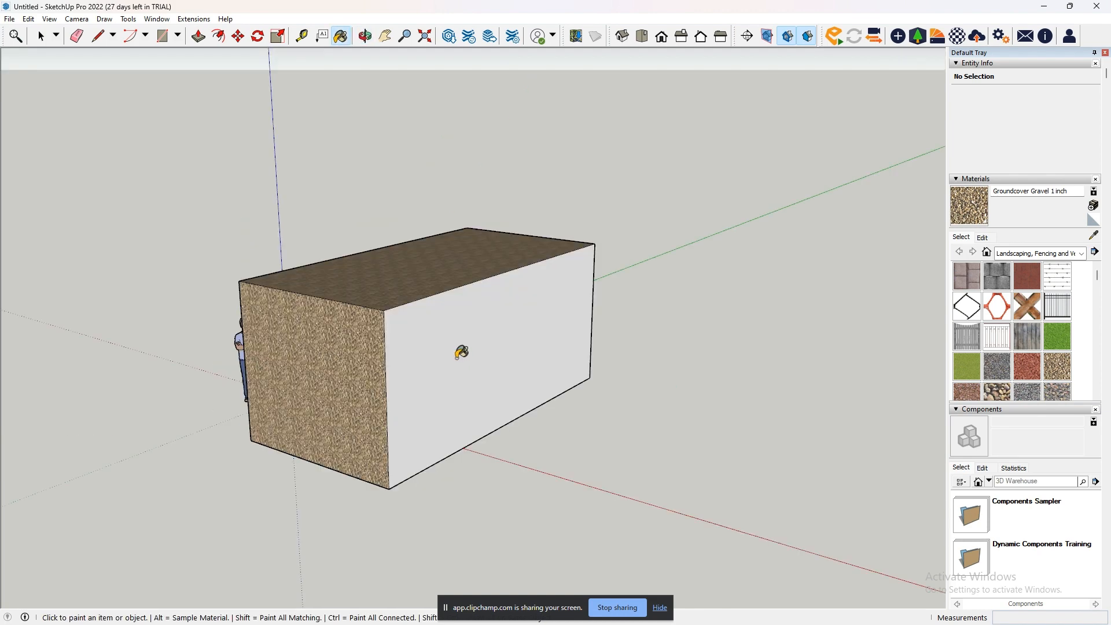
click(460, 350)
middle_drag(437, 389, 744, 352)
click(526, 339)
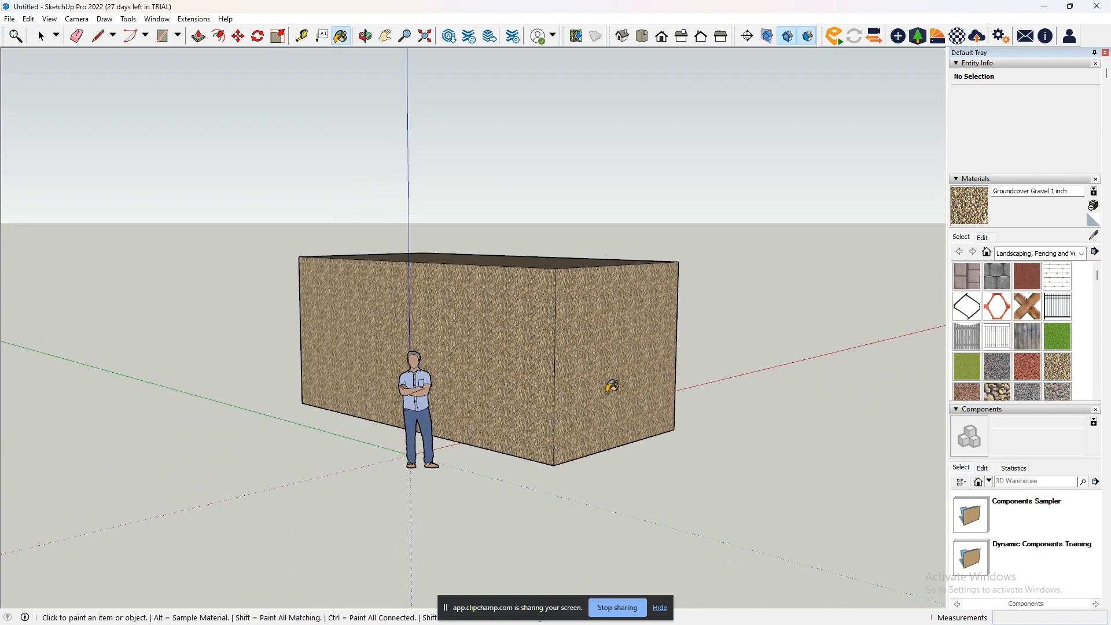
middle_drag(612, 385, 577, 254)
click(538, 389)
- Examine the gravel texture on the box up close and from several viewing angles
scroll(567, 347, up, 10)
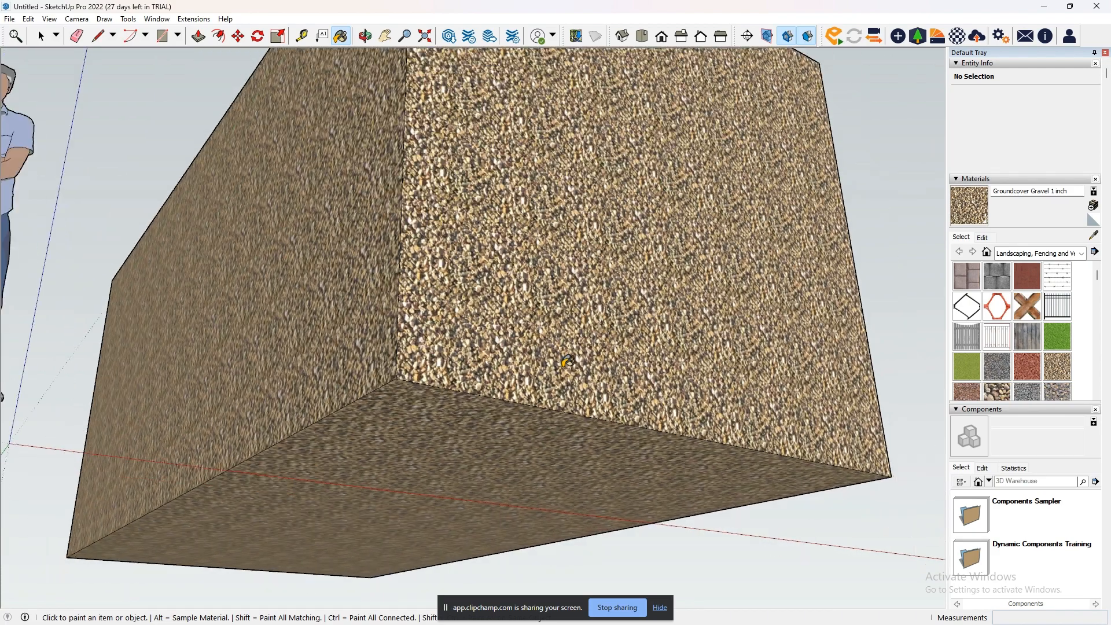
scroll(568, 361, down, 10)
middle_drag(609, 347, 611, 443)
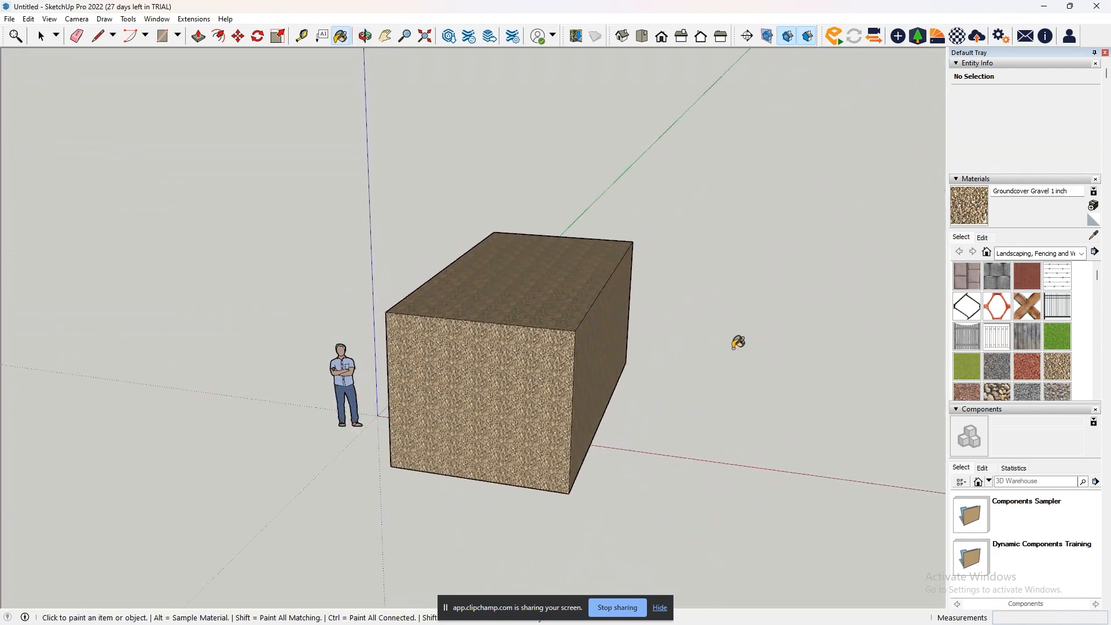
scroll(439, 347, up, 5)
scroll(578, 316, up, 2)
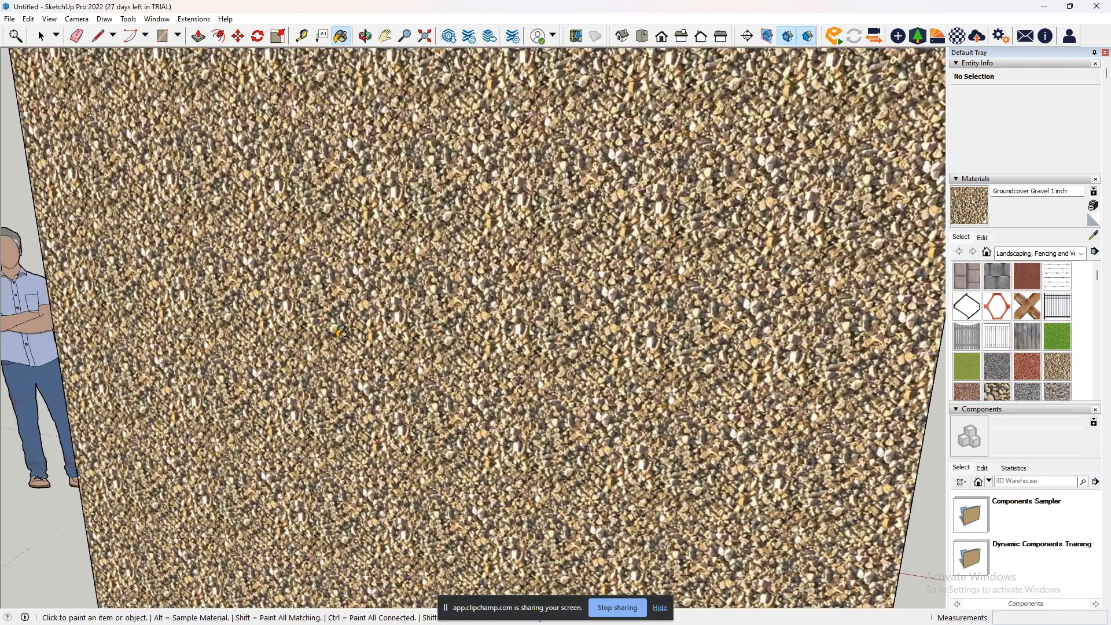
scroll(669, 236, down, 10)
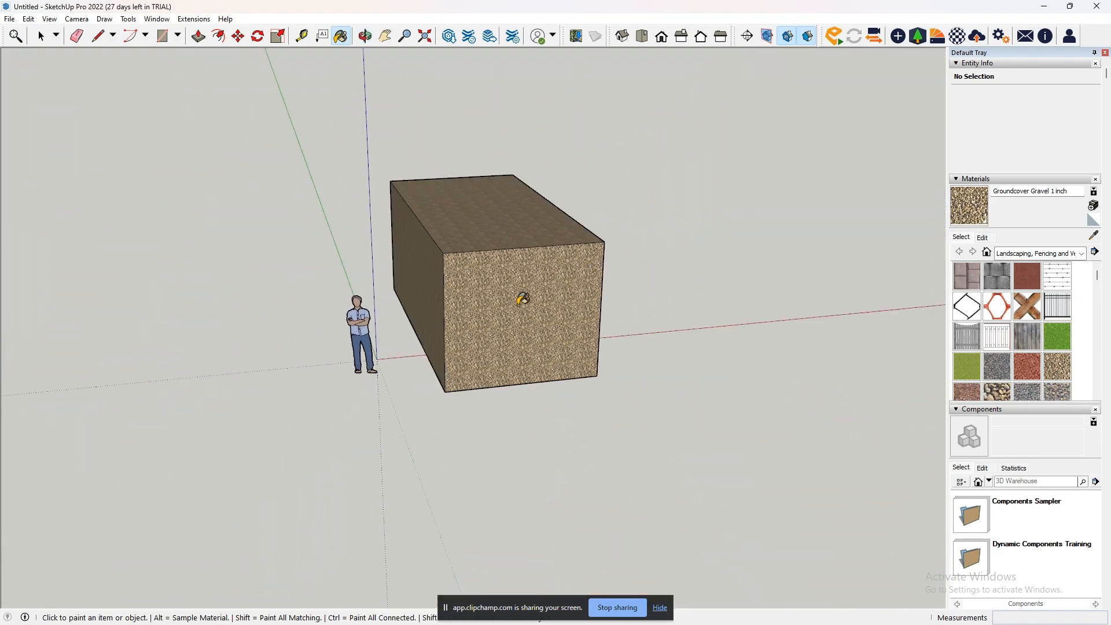
click(38, 35)
scroll(515, 331, down, 2)
middle_drag(514, 331, 426, 348)
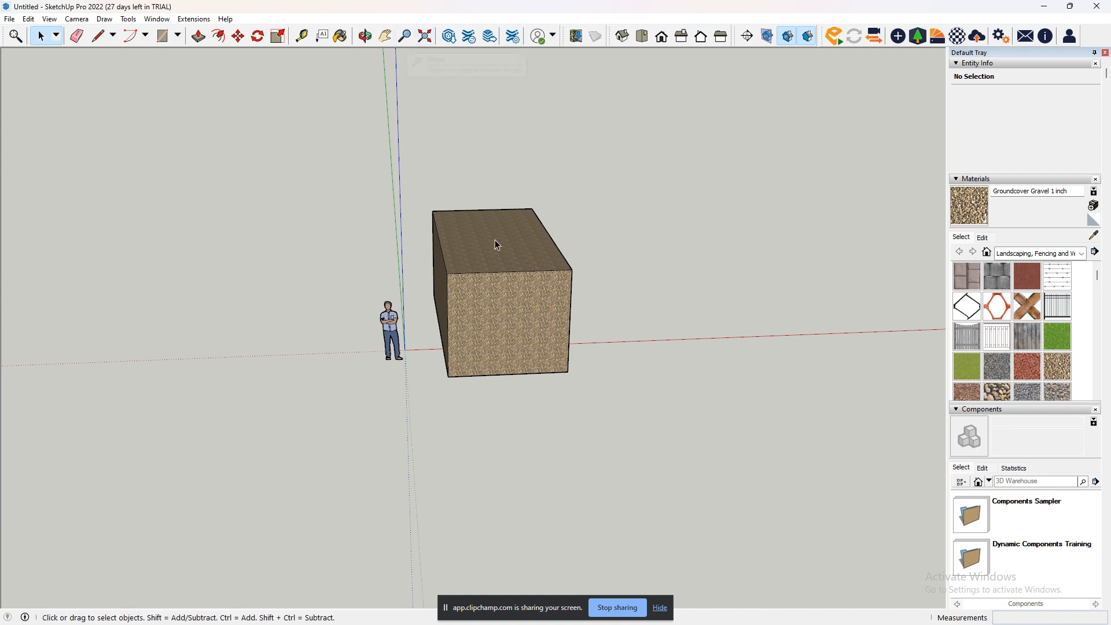
scroll(514, 265, up, 1)
scroll(514, 268, up, 3)
middle_drag(590, 359, 370, 260)
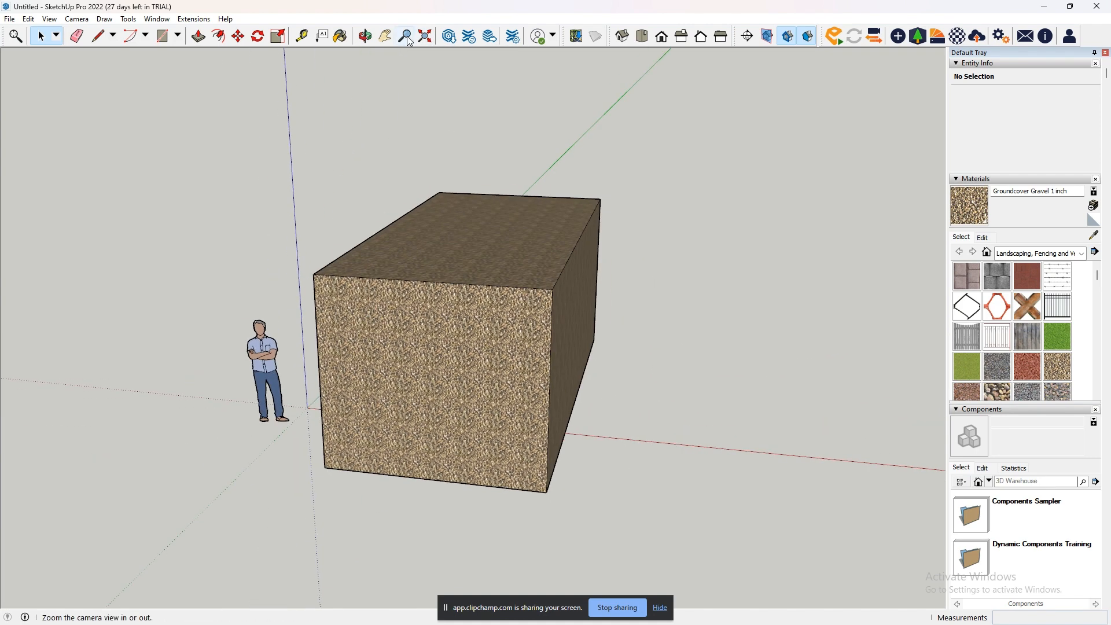
- Inspect the box from several sides and from below using the Zoom tool, and fit the whole model in view with Zoom Extents
click(408, 37)
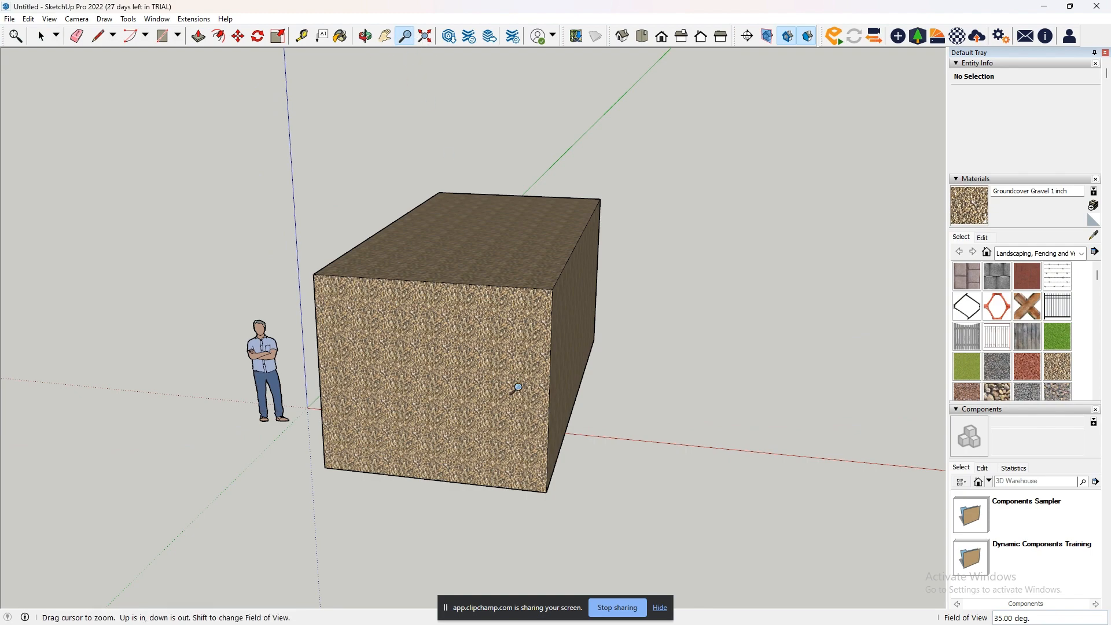
drag(518, 387, 603, 466)
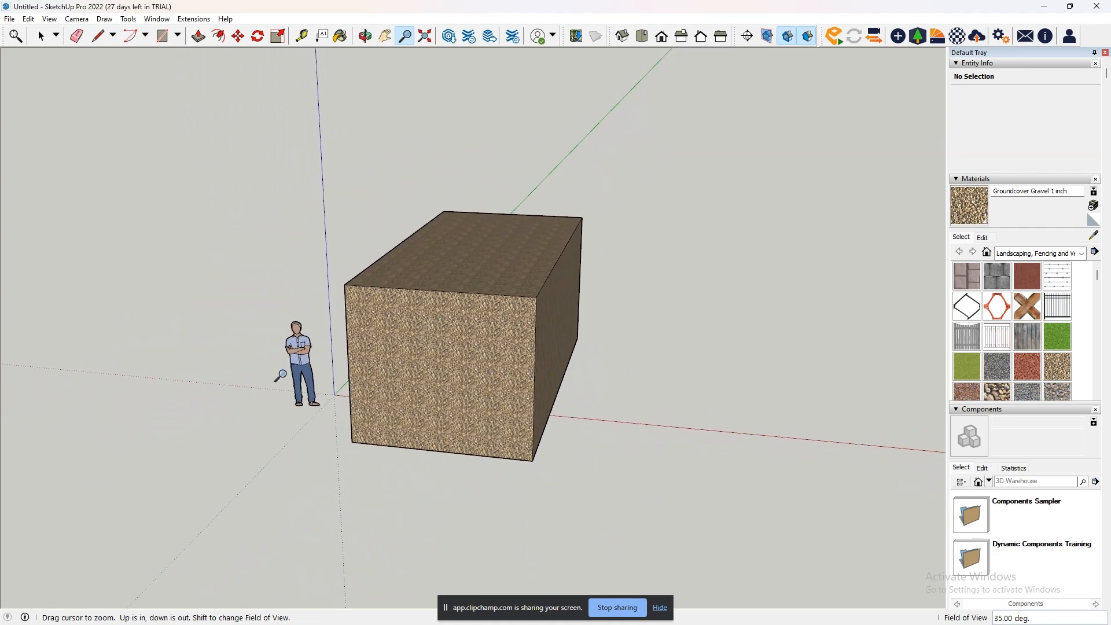
middle_drag(280, 376, 615, 379)
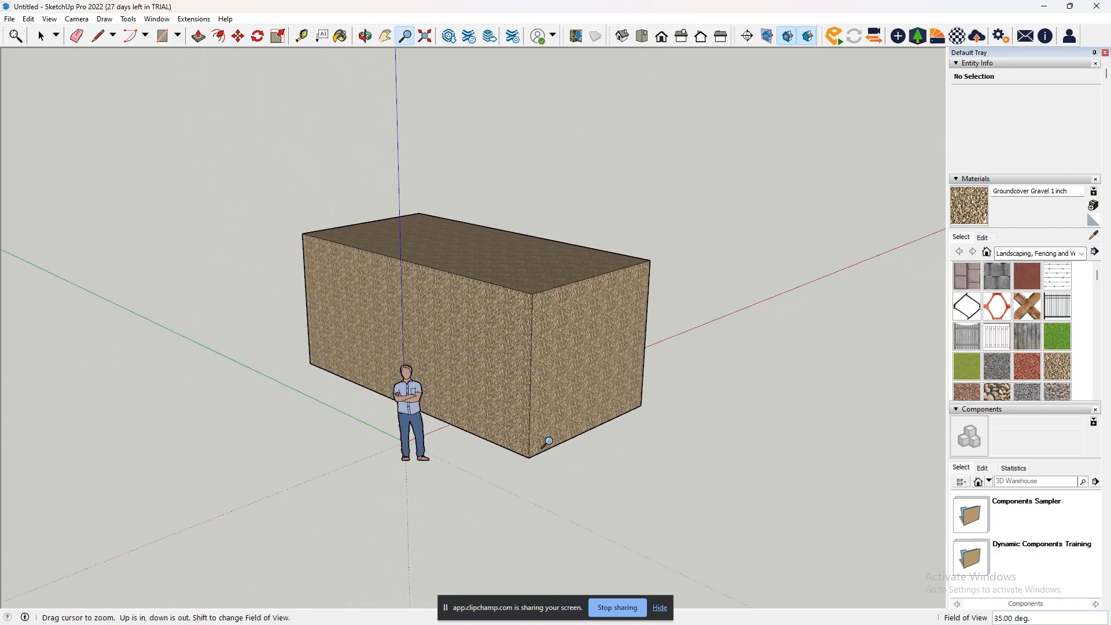
drag(537, 474, 535, 366)
middle_drag(535, 365, 488, 379)
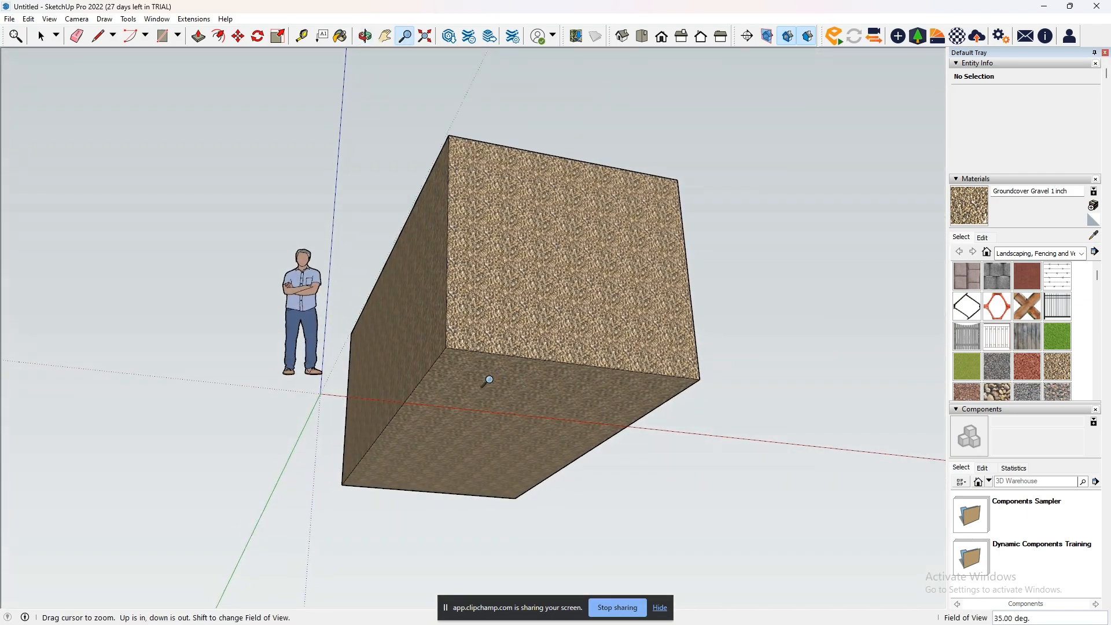
drag(488, 379, 553, 409)
middle_drag(816, 426, 531, 534)
drag(466, 177, 486, 280)
middle_drag(486, 280, 366, 210)
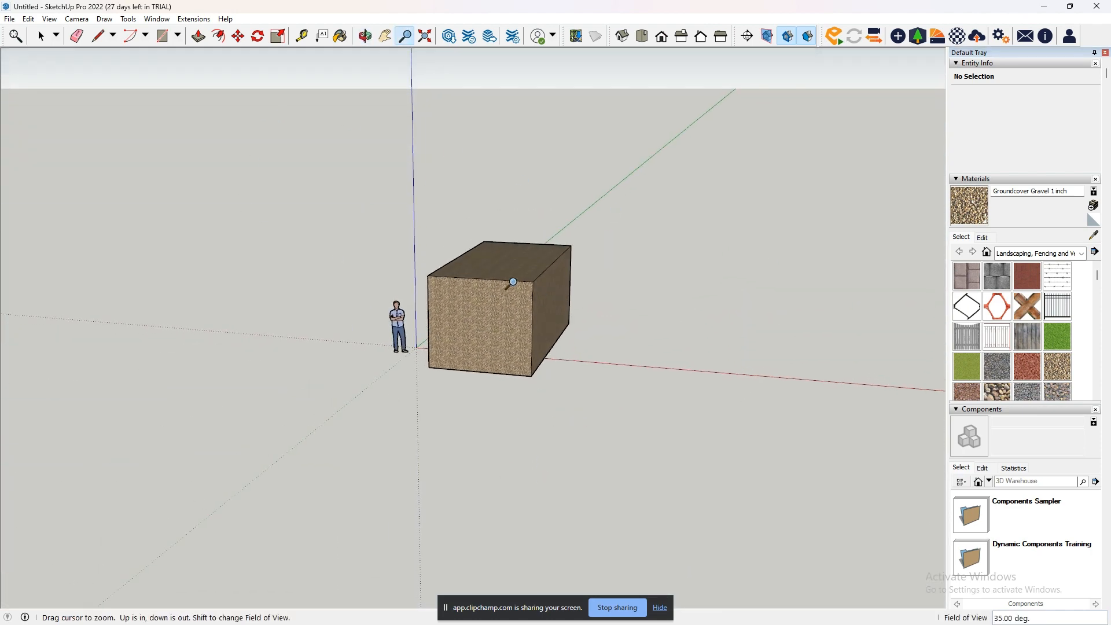
click(426, 40)
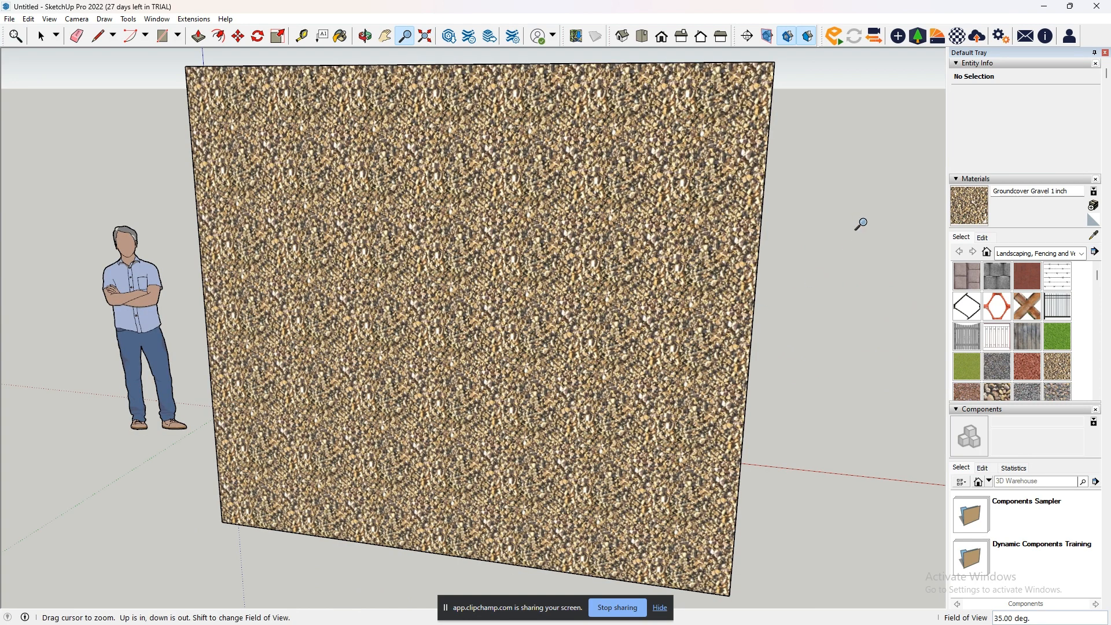